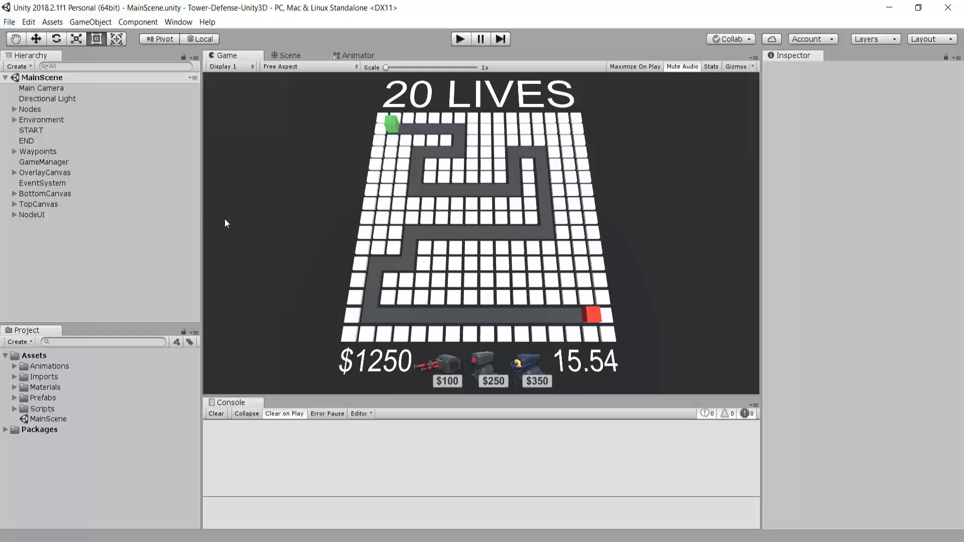
Duplicate the MainScene scene asset and name the copy MainMenu
left_click(53, 419)
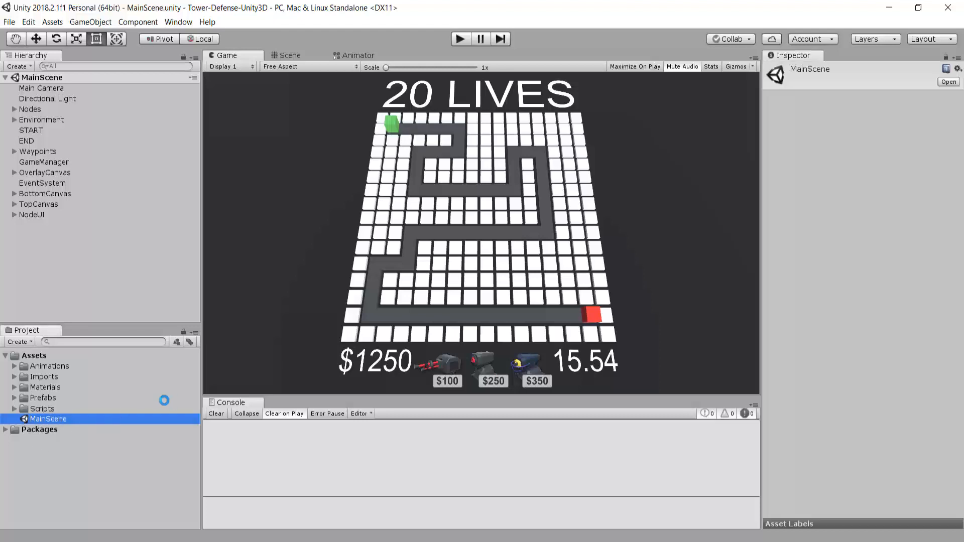
key("ctrl+d")
key("F2")
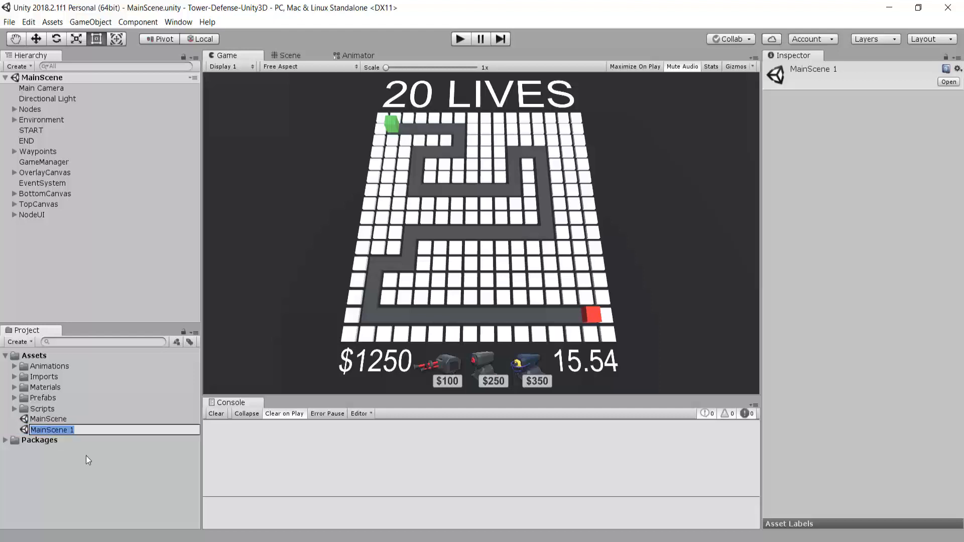
type("MainMenu")
key("Return")
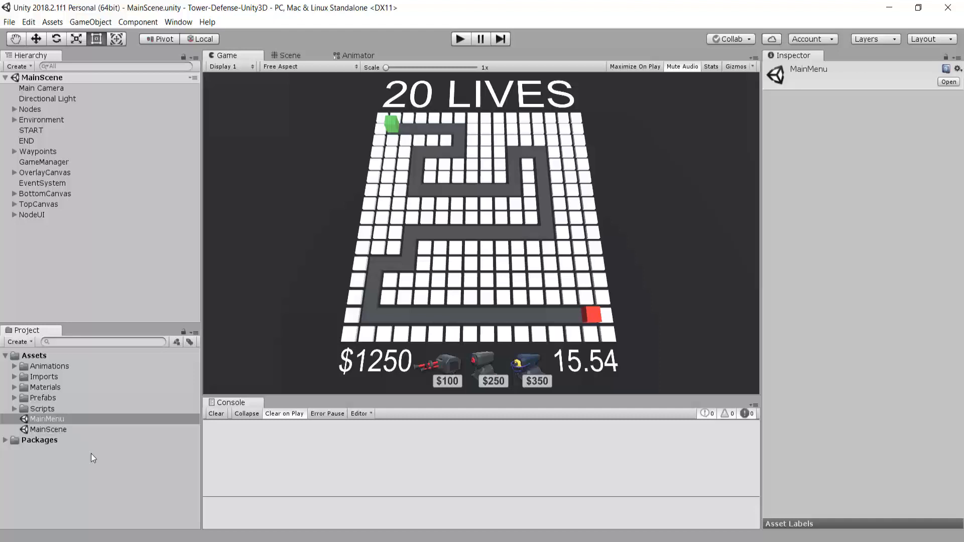
Open the MainMenu scene and show it in the Scene view with 2D mode switched off
double_click(44, 420)
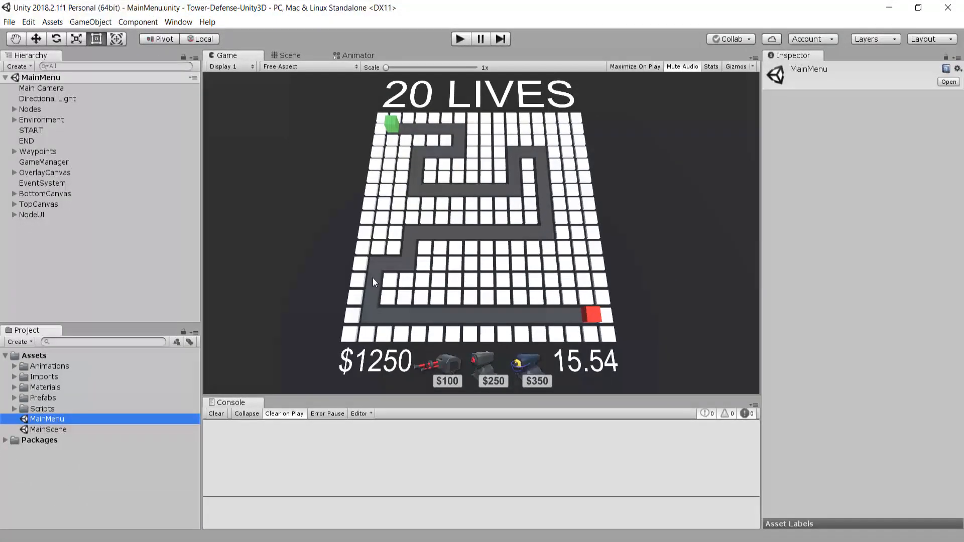
left_click(297, 58)
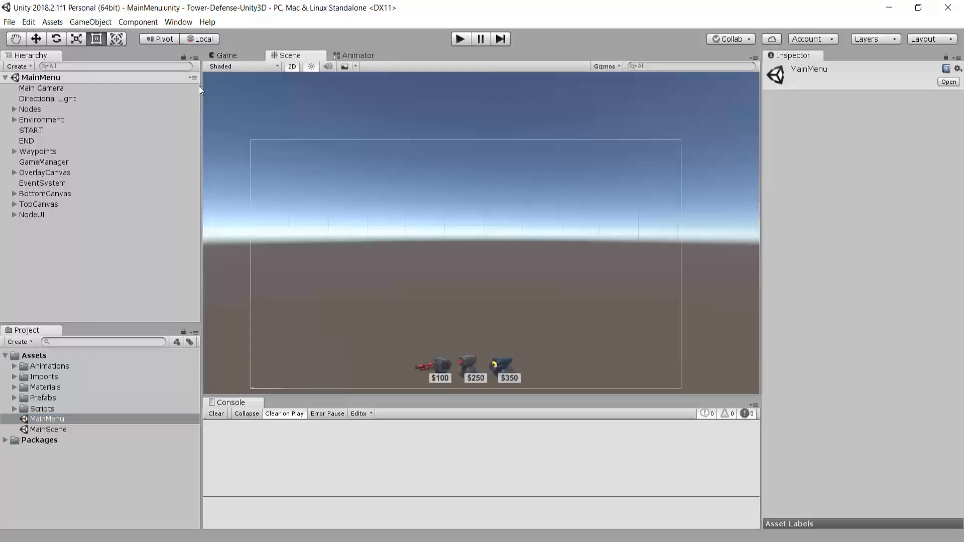
left_click(298, 68)
scroll(562, 261, "up", 3)
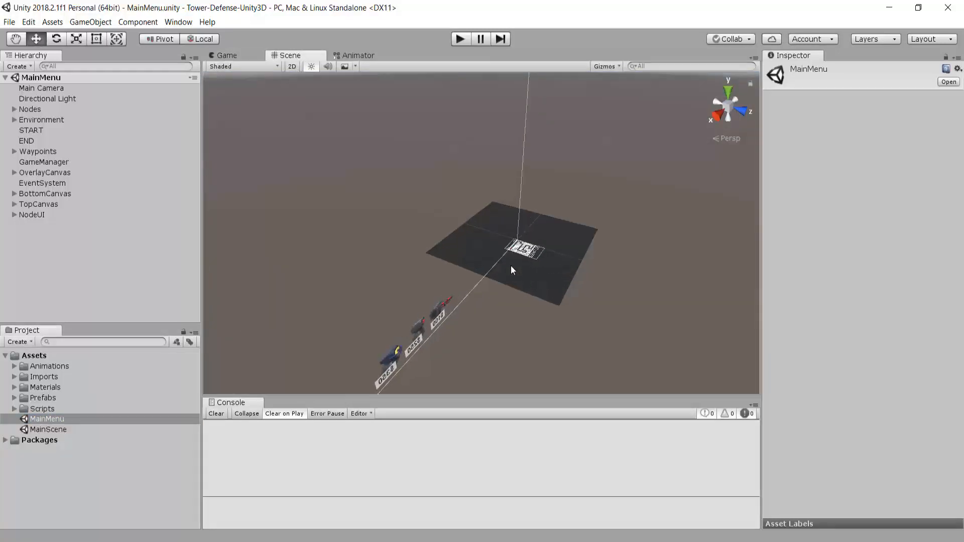
right_click_drag(510, 265, 803, 301)
Delete every object in the MainMenu scene except Main Camera, Directional Light and Environment
left_click(49, 243)
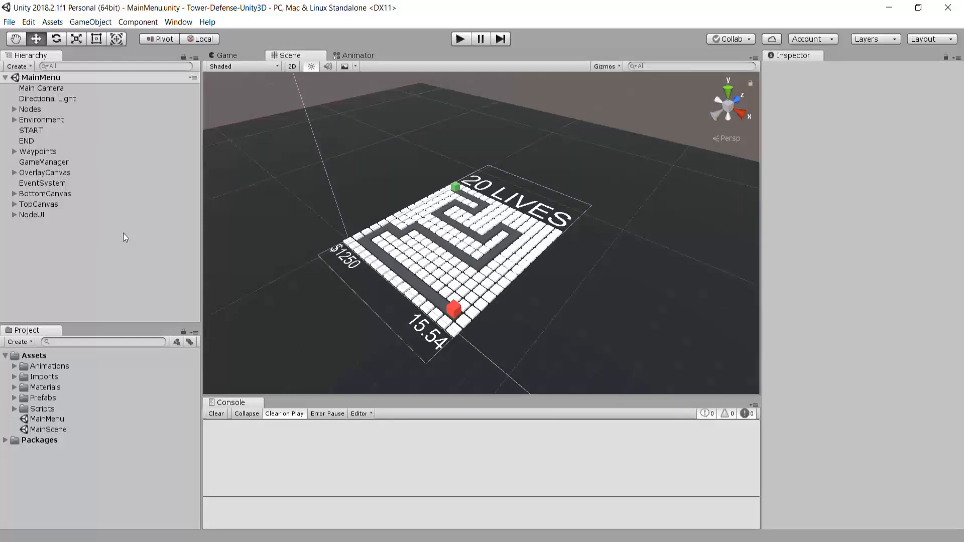
key("ctrl+a")
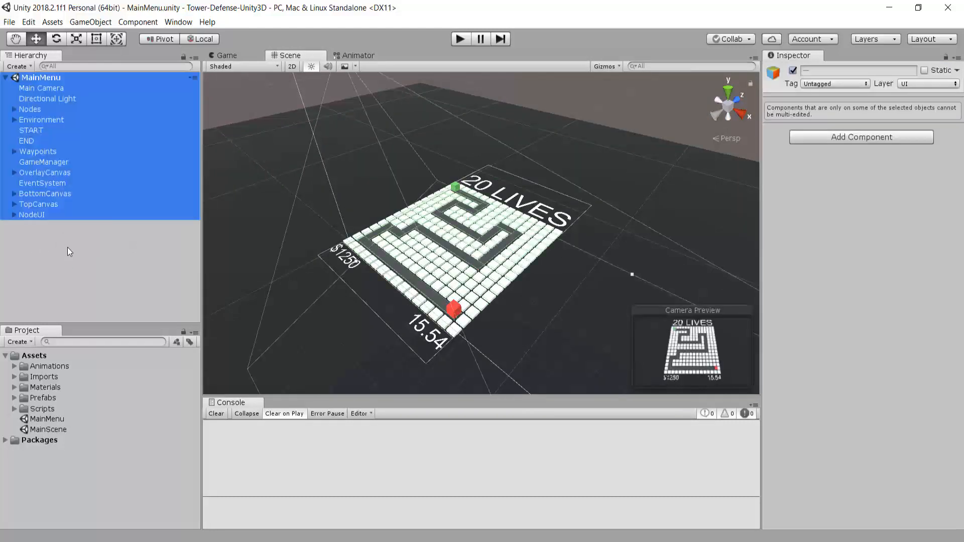
left_click(32, 88, "ctrl")
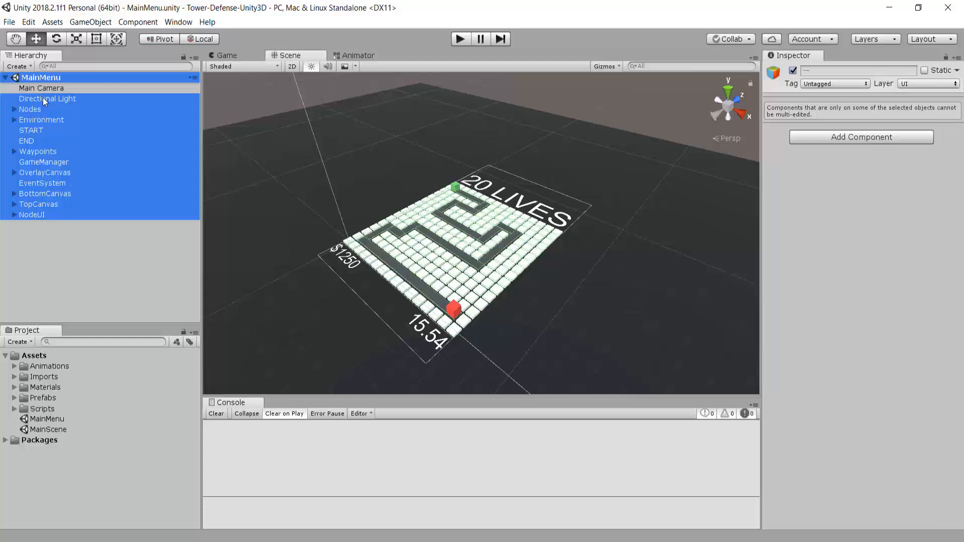
left_click(43, 98, "ctrl")
left_click(47, 119, "ctrl")
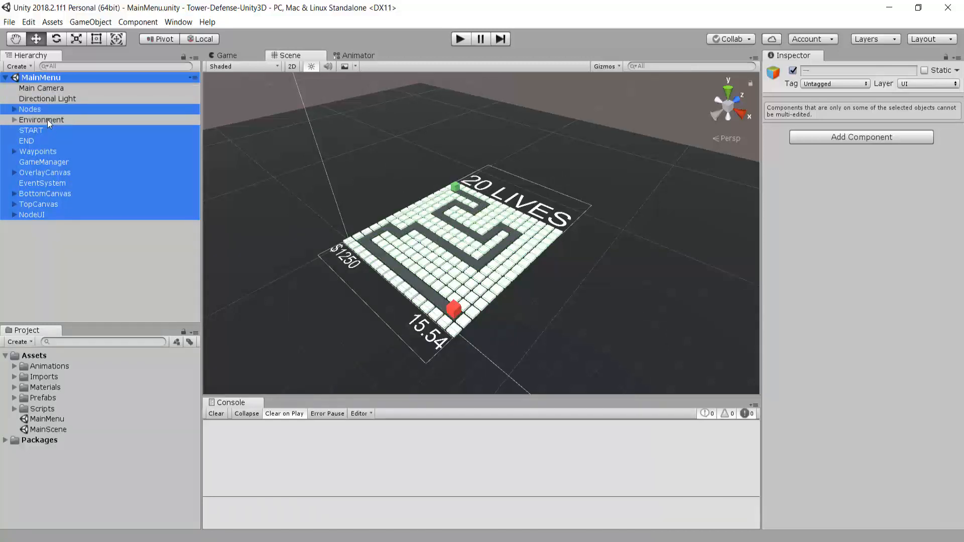
left_click(36, 78, "ctrl")
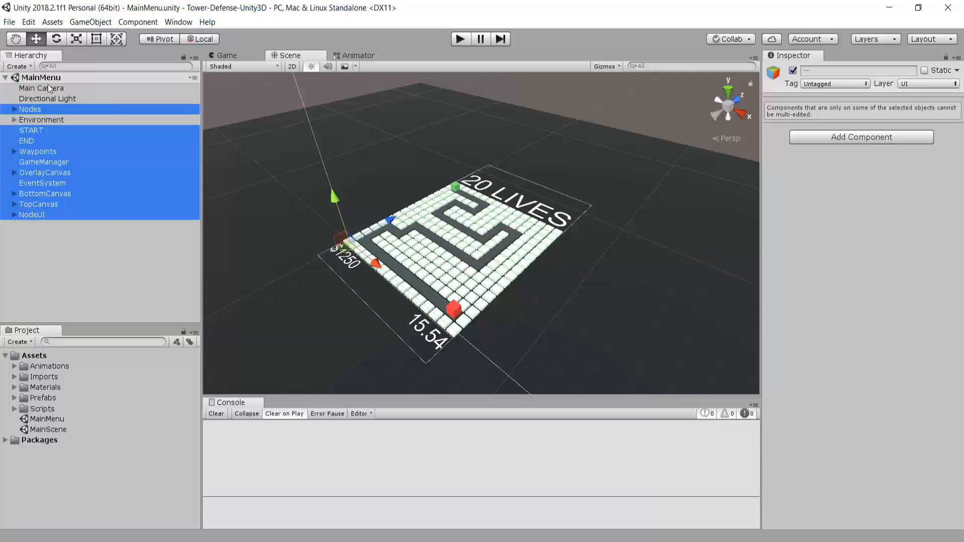
scroll(354, 224, "up", 10)
scroll(354, 223, "down", 10)
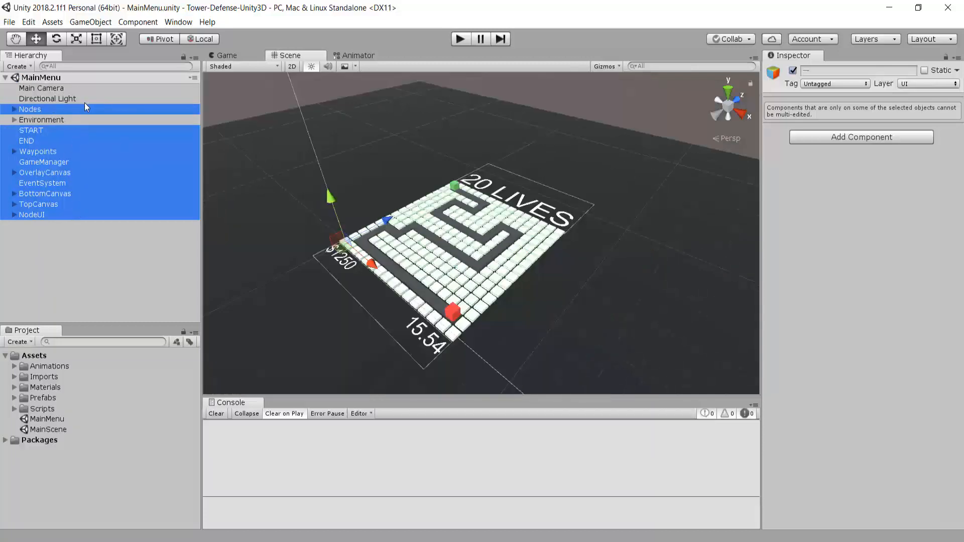
key("Delete")
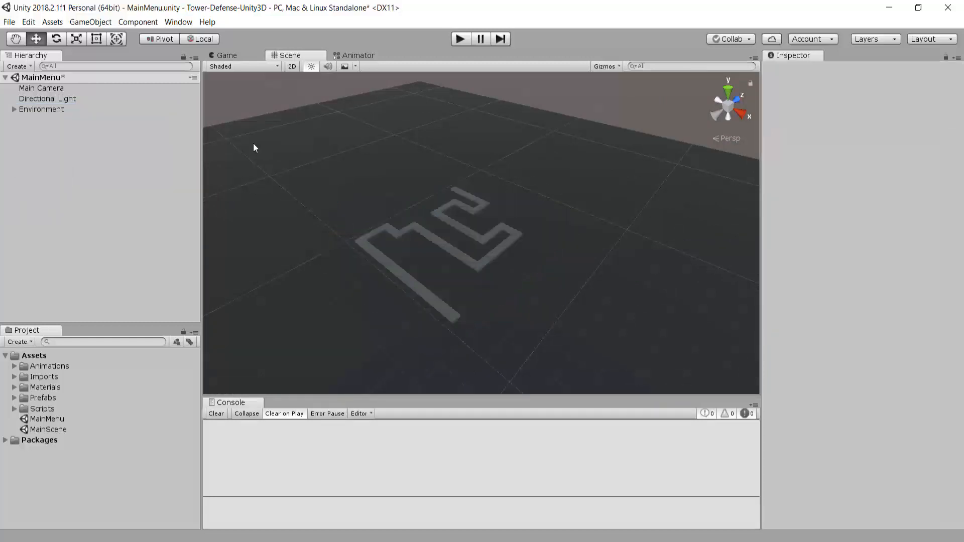
Move GroundPlane out of the Environment group to the scene root and delete Environment with its remaining ground pieces
right_click_drag(414, 238, 557, 261)
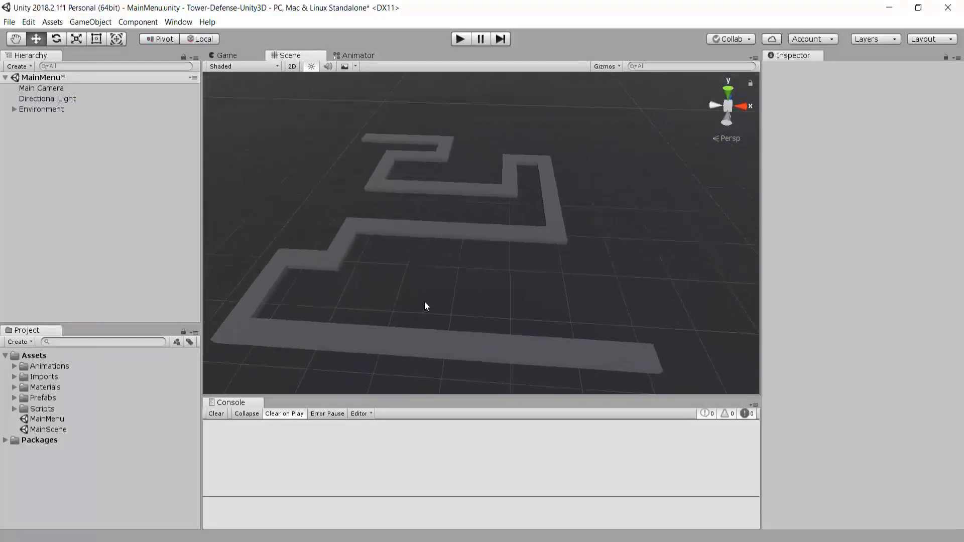
right_click_drag(424, 303, 525, 262)
right_click_drag(583, 219, 513, 267)
scroll(354, 243, "down", 3)
left_click(14, 109)
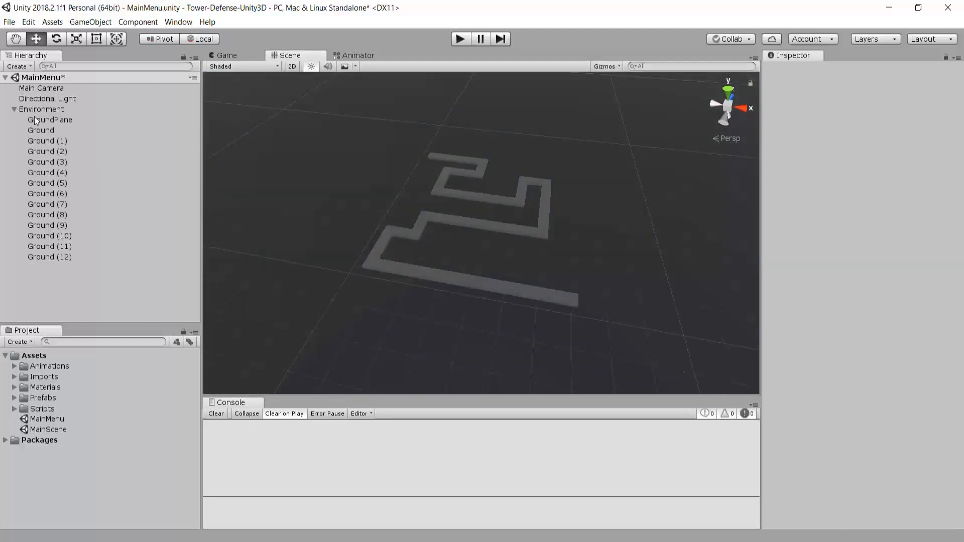
left_click_drag(67, 122, 53, 107)
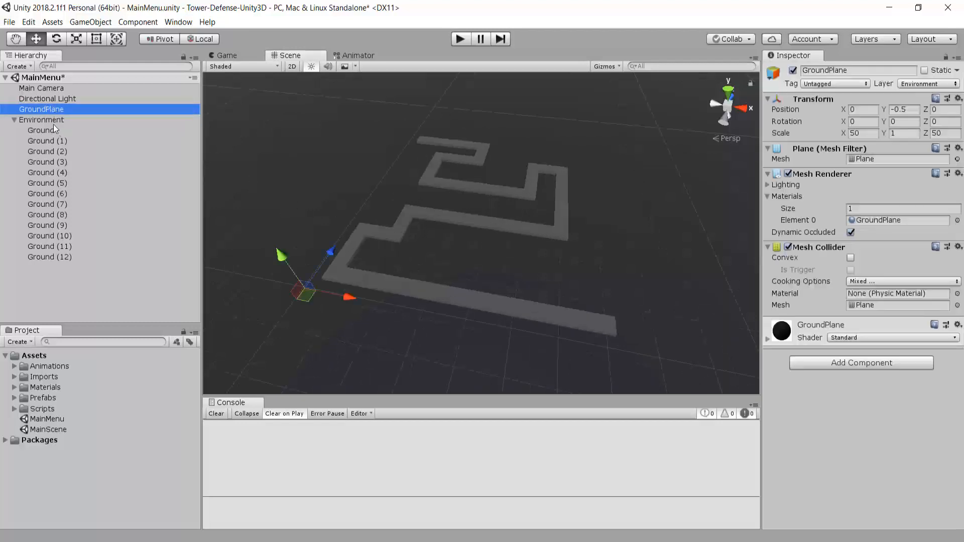
left_click(53, 124)
key("Delete")
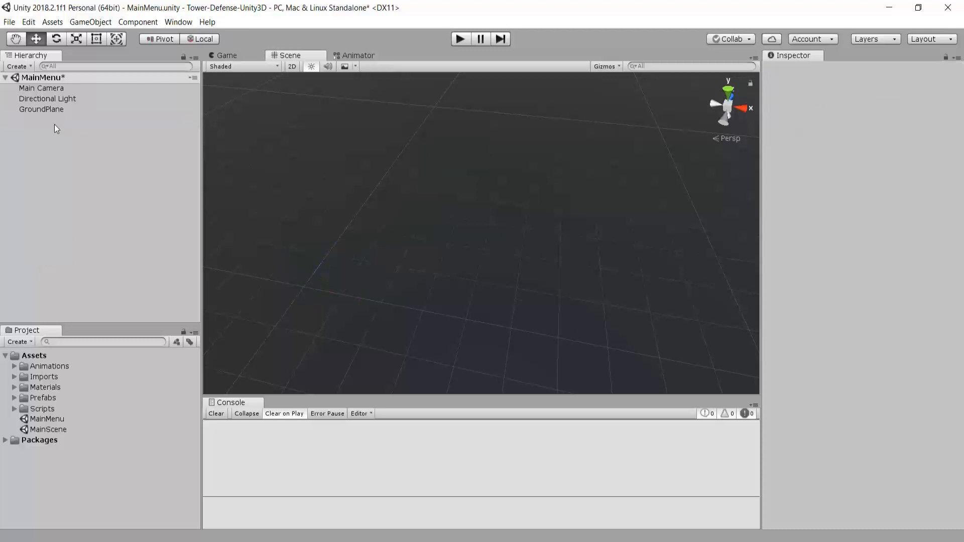
Examine the empty ground plane from different distances and angles in the Scene view
scroll(425, 279, "up", 3)
scroll(426, 284, "down", 3)
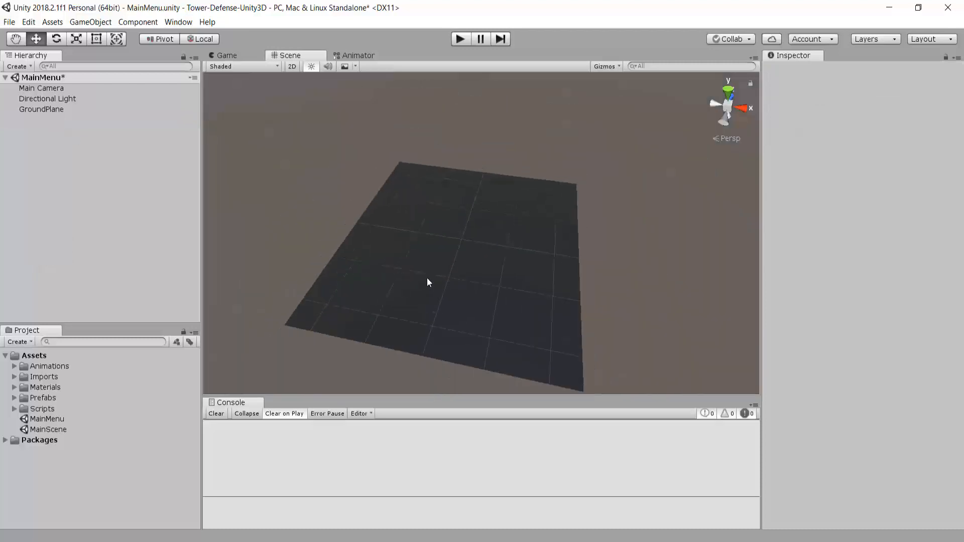
scroll(427, 283, "up", 3)
scroll(473, 342, "up", 4)
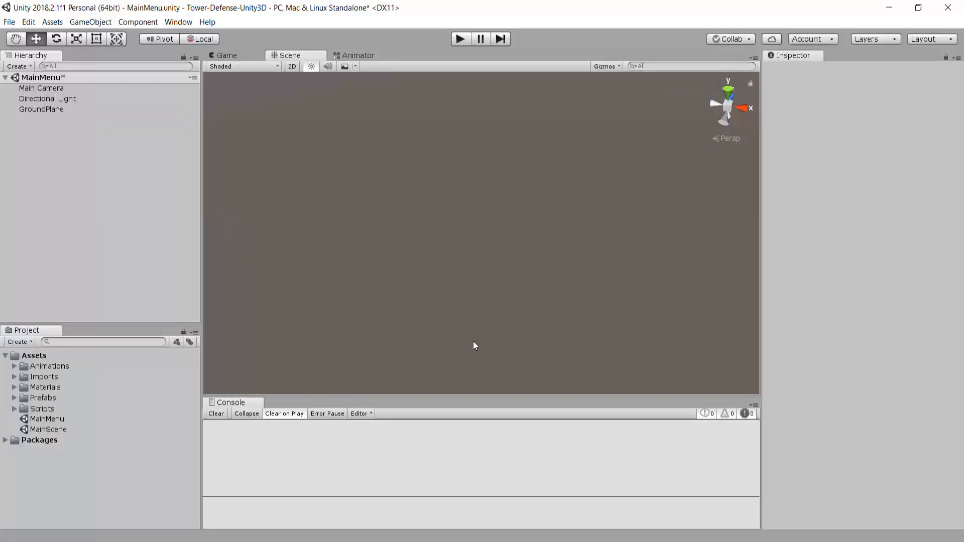
scroll(473, 342, "down", 2)
left_click(483, 266)
right_click_drag(483, 266, 483, 218)
scroll(483, 226, "down", 5)
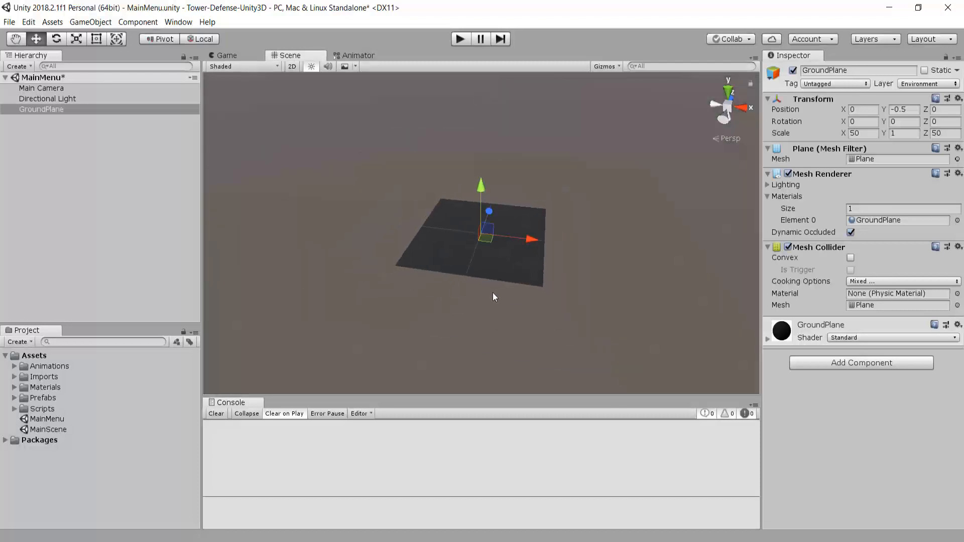
right_click_drag(493, 293, 514, 301)
key("w")
right_click_drag(495, 219, 532, 257)
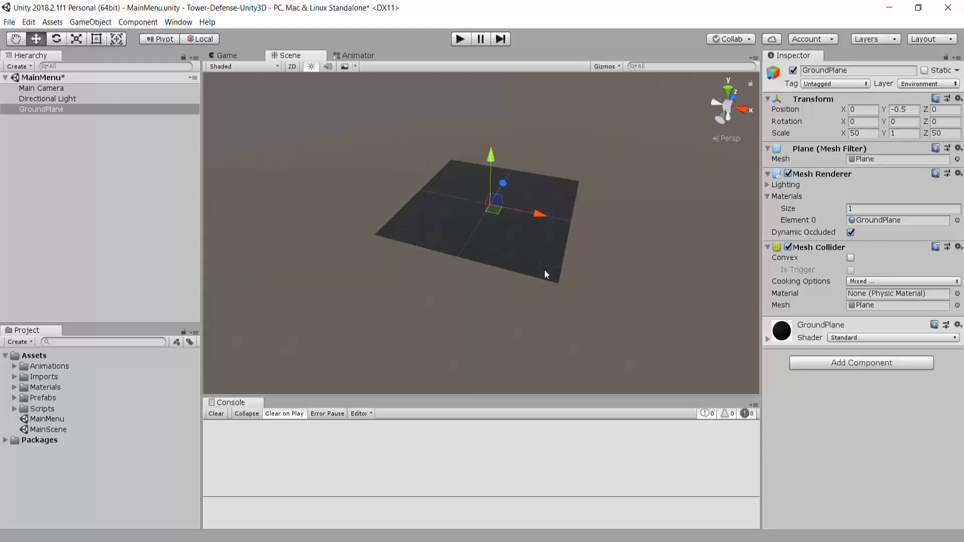
scroll(552, 277, "up", 10)
right_click_drag(540, 312, 570, 198)
right_click_drag(564, 236, 436, 269)
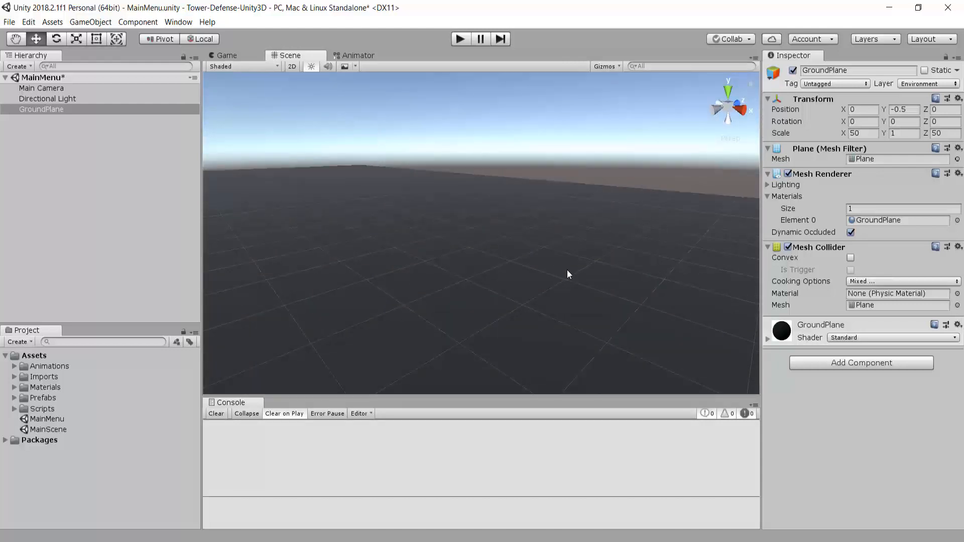
right_click_drag(568, 269, 393, 273)
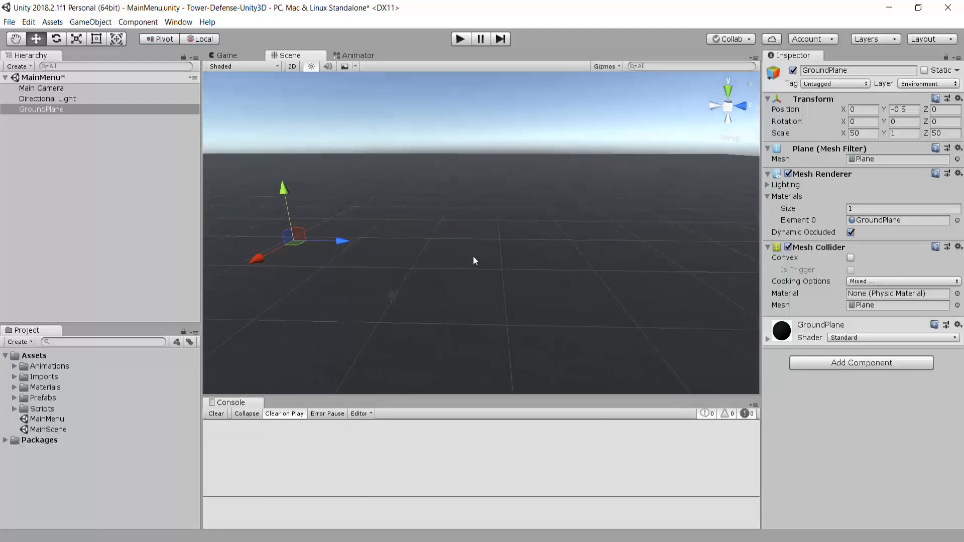
Add the StandardTurret prefab to the scene and reset its transform
left_click(14, 397)
scroll(66, 429, "down", 5)
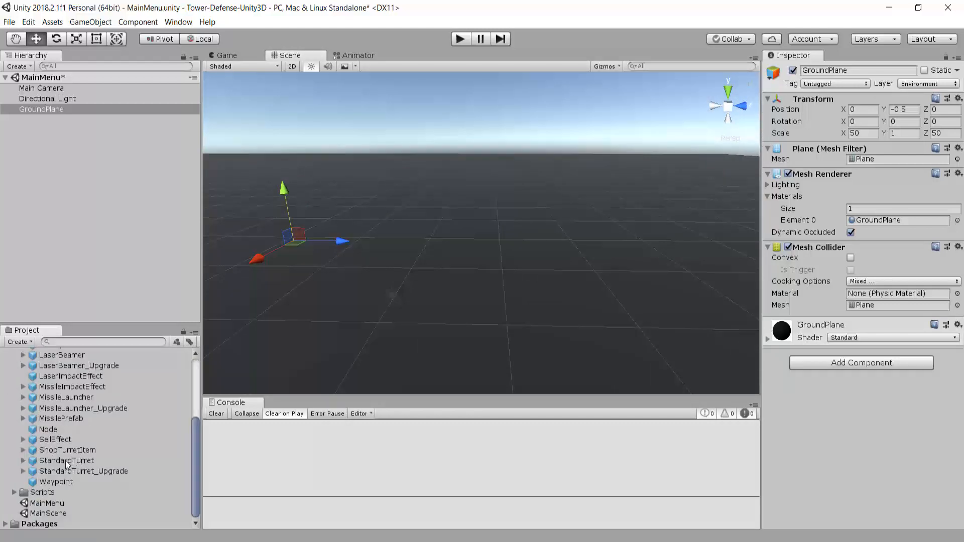
left_click_drag(65, 460, 117, 249)
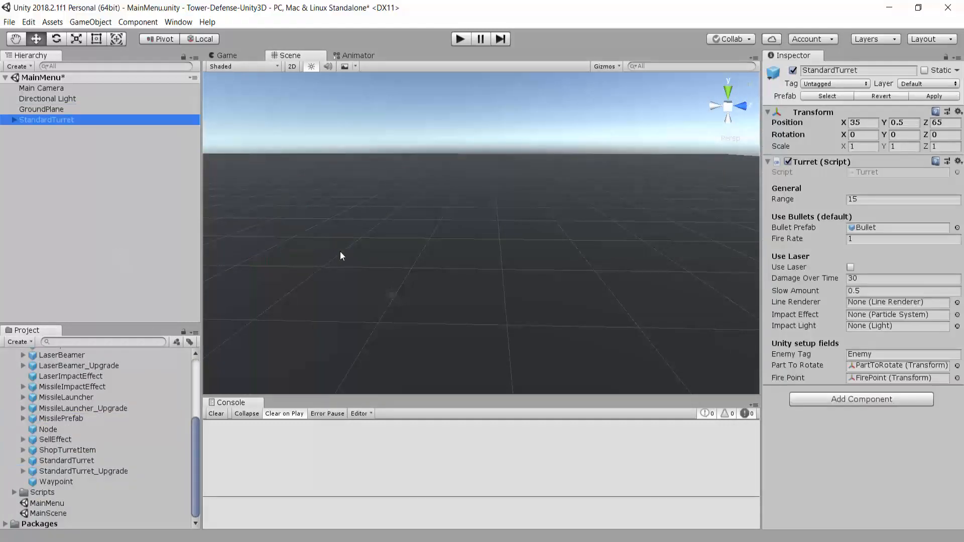
left_click(958, 111)
left_click(881, 126)
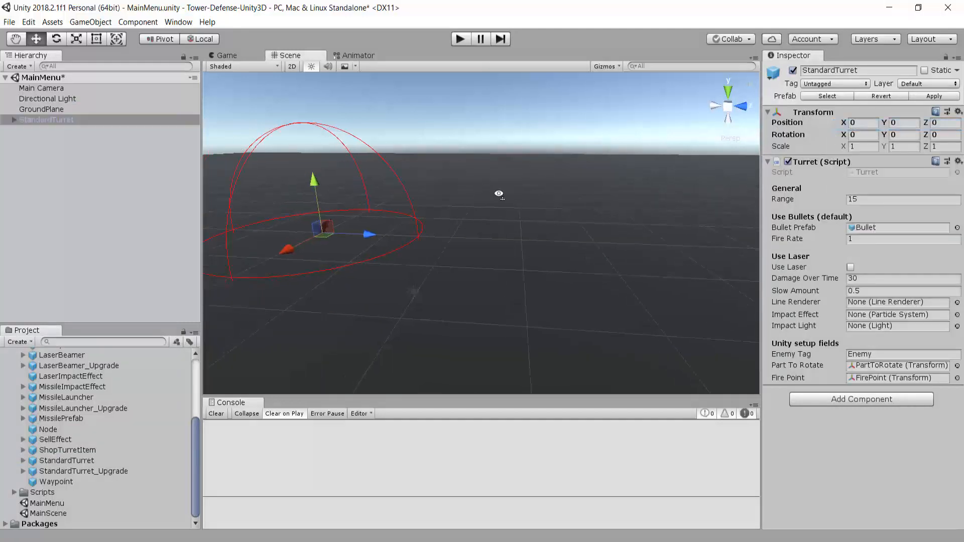
Lower the StandardTurret onto the ground plane by setting its Y position to -0.5
key("f")
scroll(327, 215, "up", 10)
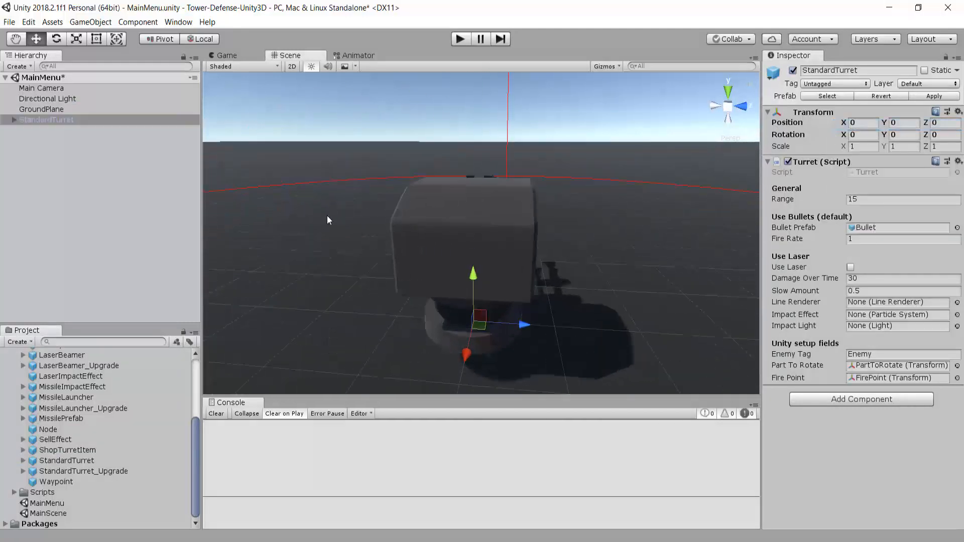
right_click_drag(310, 219, 612, 188)
scroll(611, 189, "down", 5)
right_click_drag(427, 211, 550, 203)
scroll(550, 203, "down", 8)
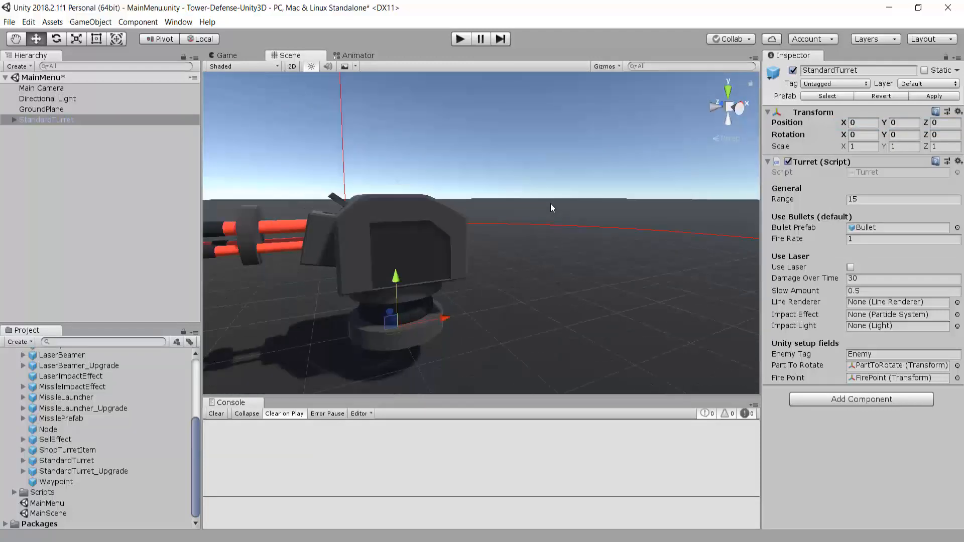
right_click_drag(472, 232, 412, 270)
scroll(414, 263, "up", 7)
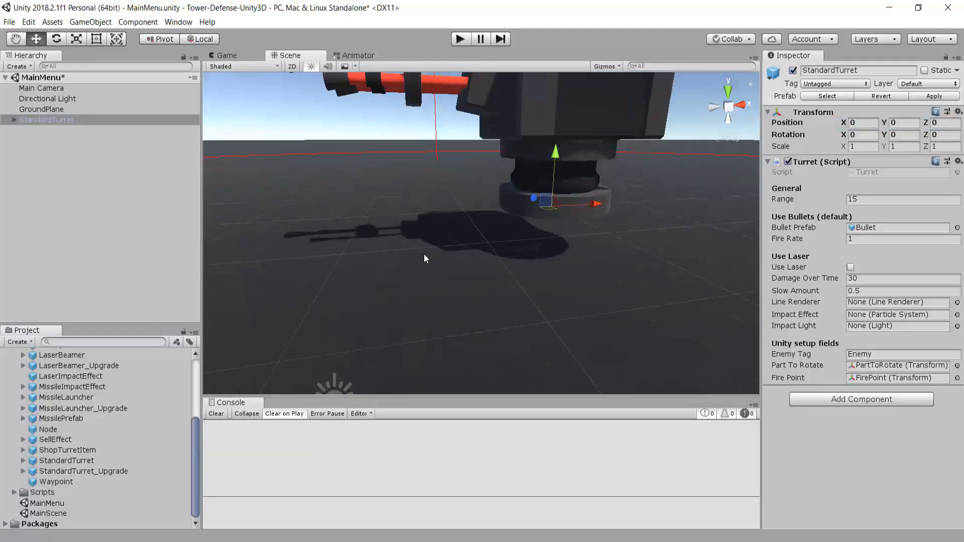
scroll(423, 254, "down", 2)
left_click(902, 124)
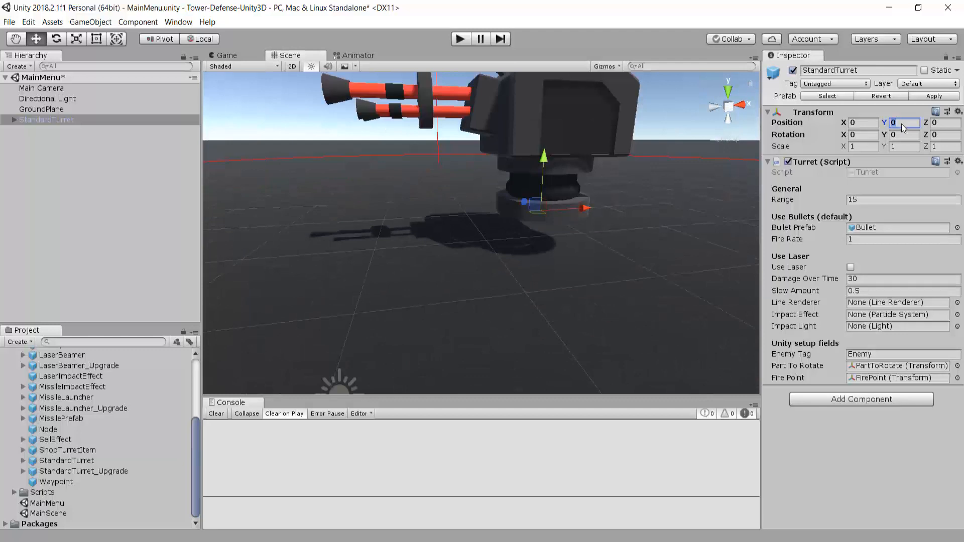
type("-0.5")
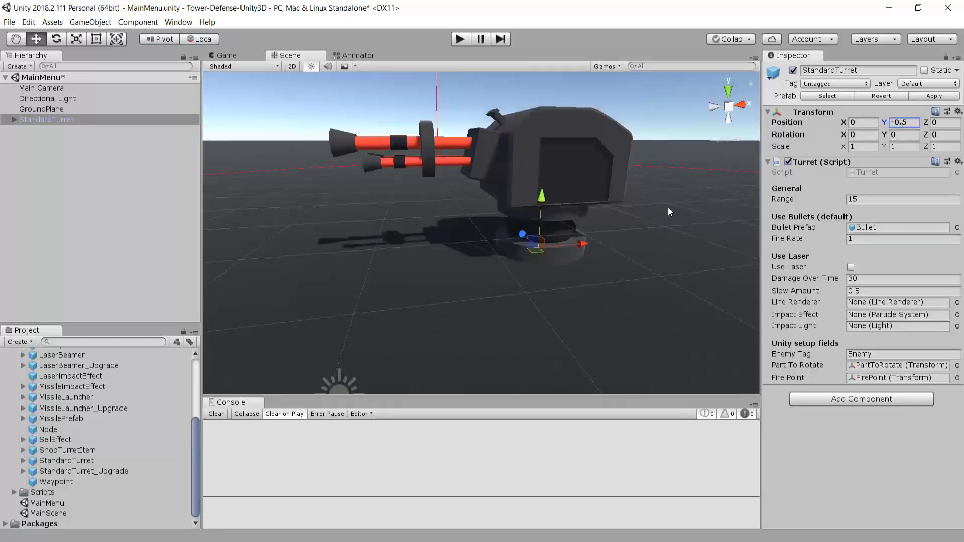
Remove the Turret script component from the StandardTurret in the scene
scroll(499, 230, "up", 10)
right_click_drag(555, 287, 532, 321)
scroll(477, 252, "down", 10)
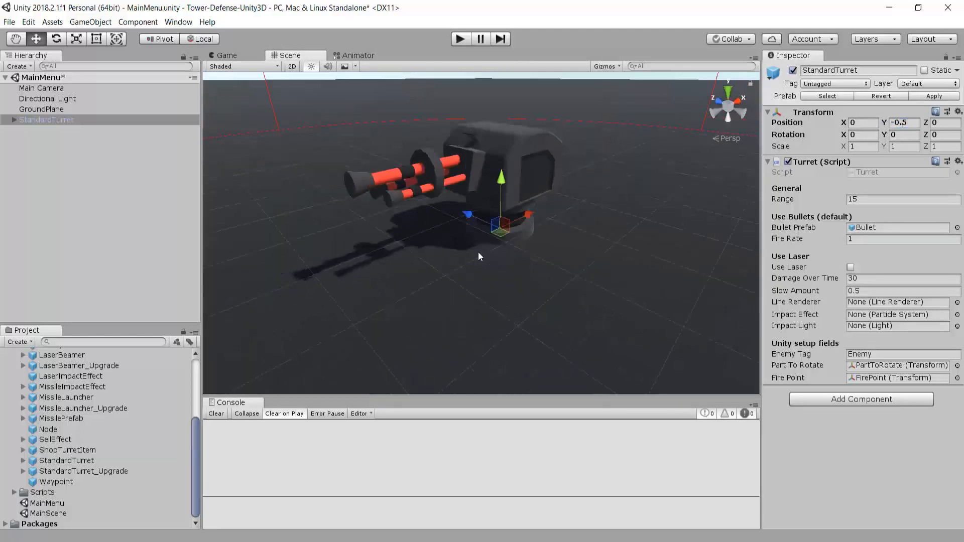
left_click_drag(478, 253, 502, 271, "alt")
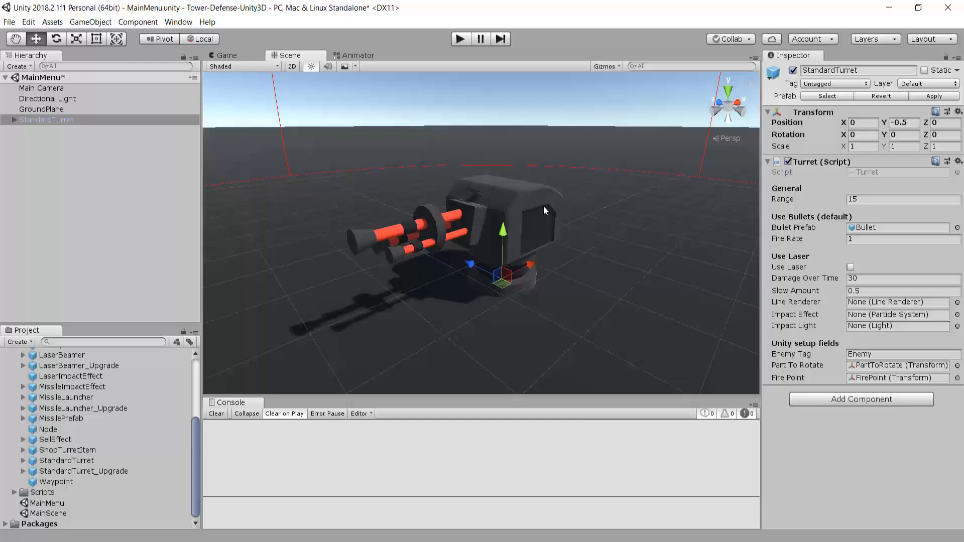
left_click(12, 122)
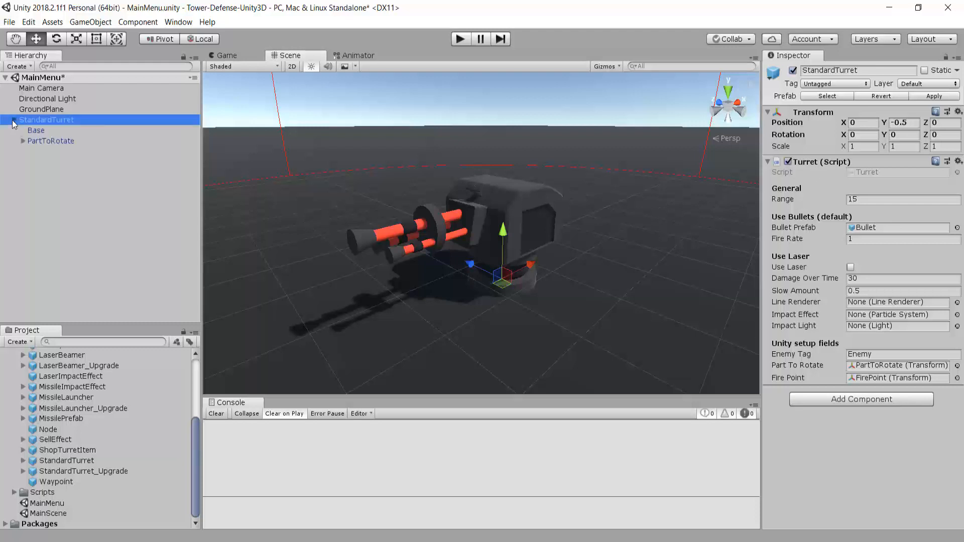
left_click(23, 142)
left_click(14, 119)
left_click(957, 161)
left_click(881, 231)
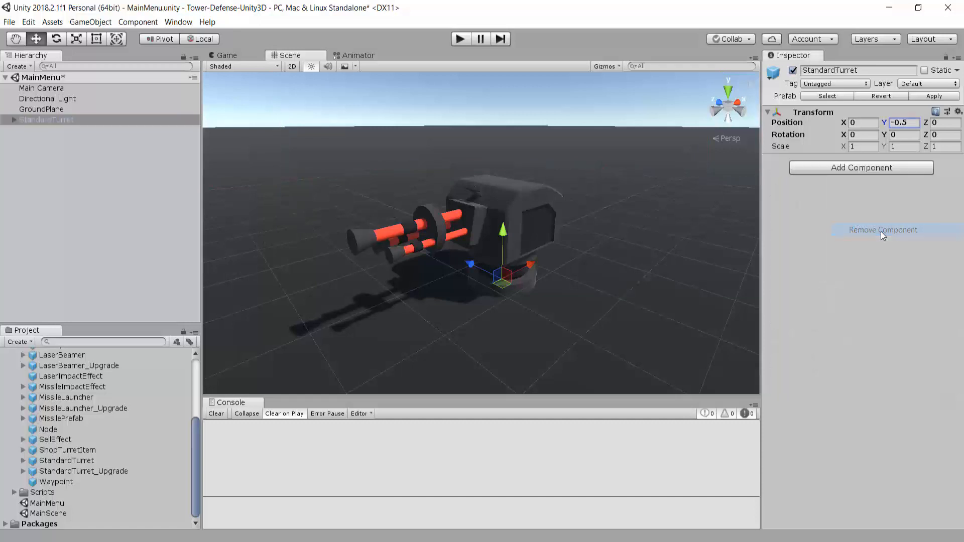
Break the StandardTurret's prefab instance connection in the scene
left_click(45, 121)
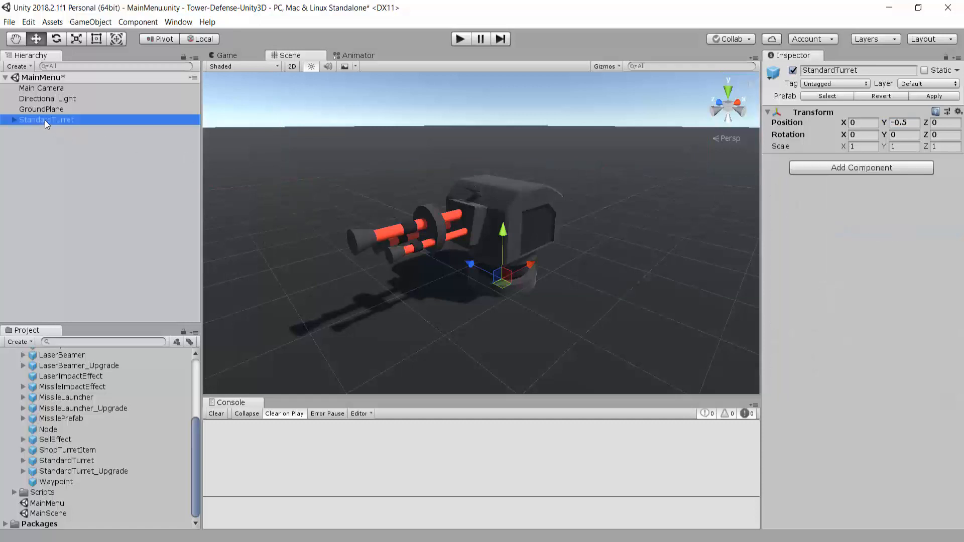
left_click(95, 22)
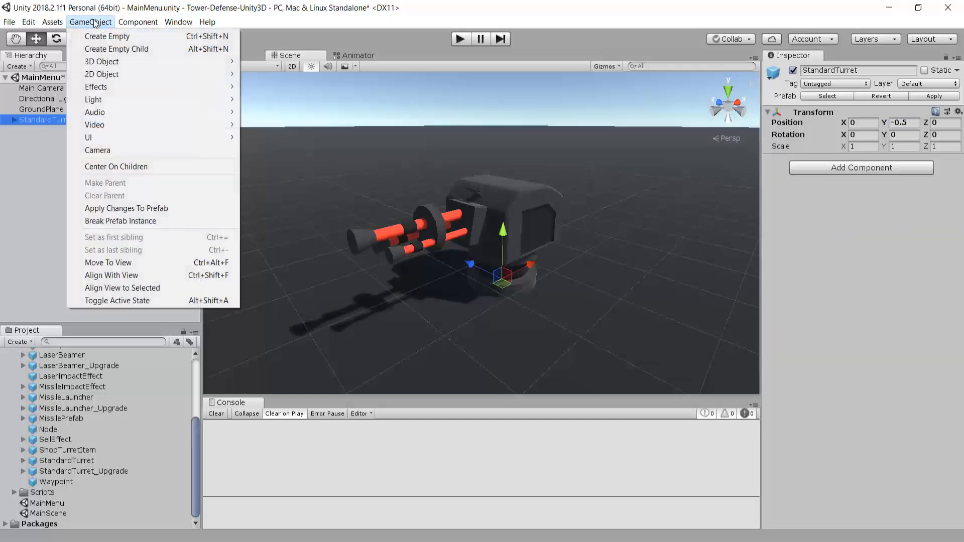
left_click(122, 222)
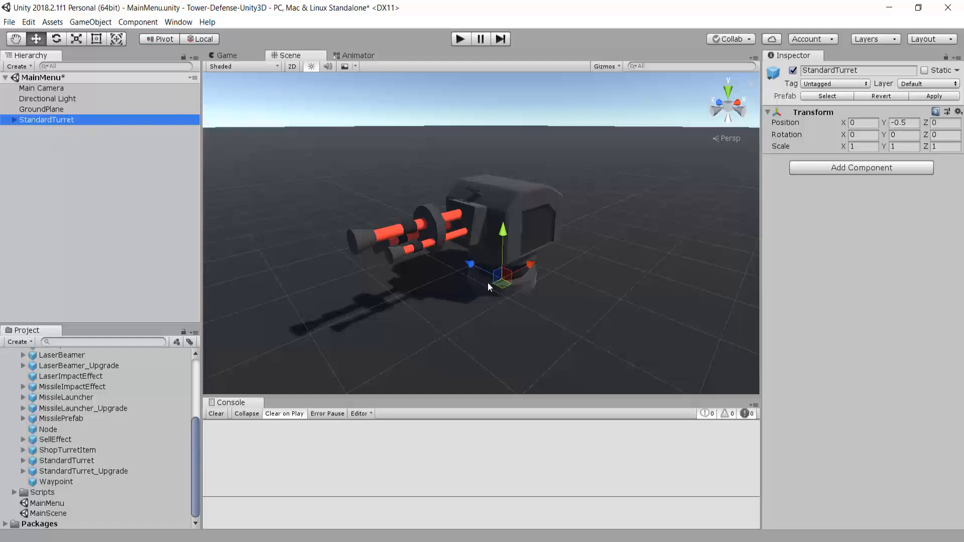
left_click(411, 101)
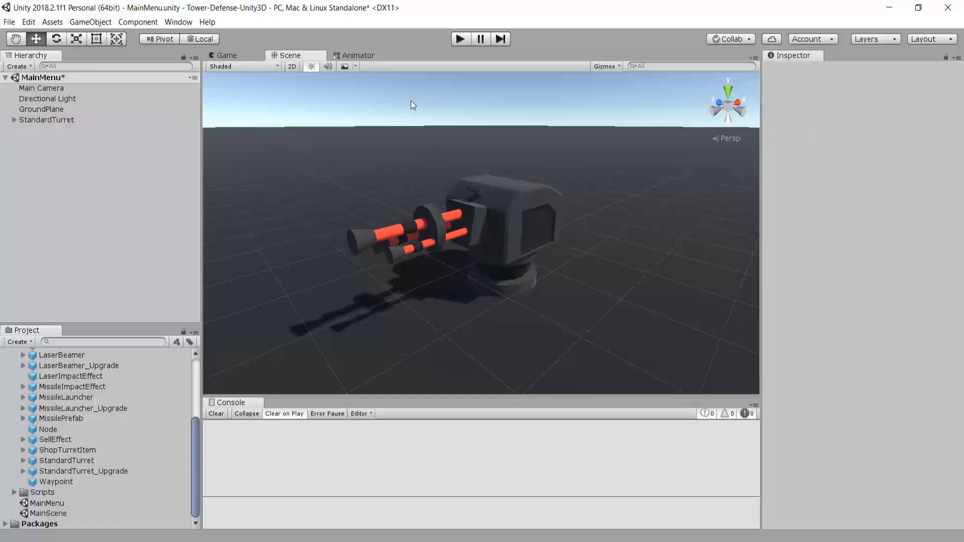
Frame the turret from an elevated front angle in the Scene view and align the Main Camera with that view
scroll(537, 198, "up", 3)
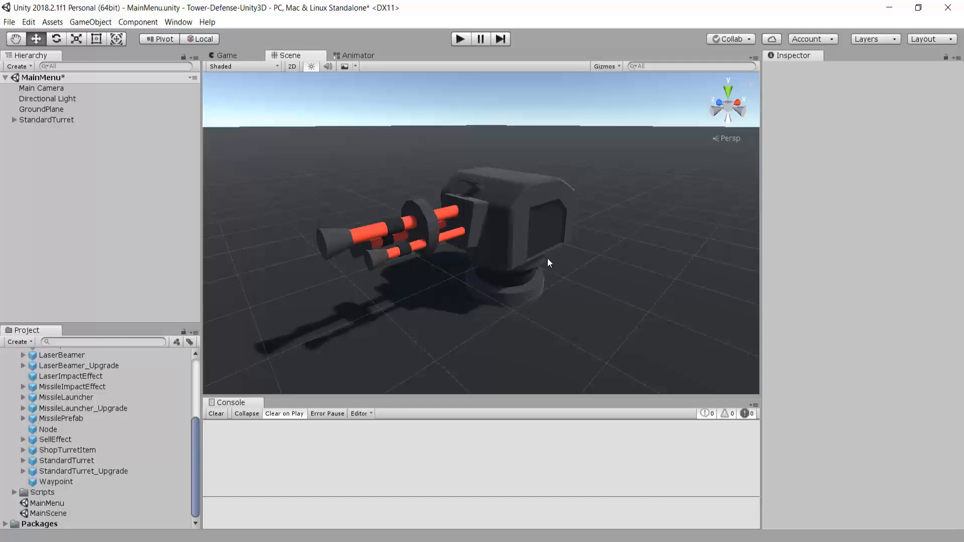
middle_click_drag(547, 262, 616, 226)
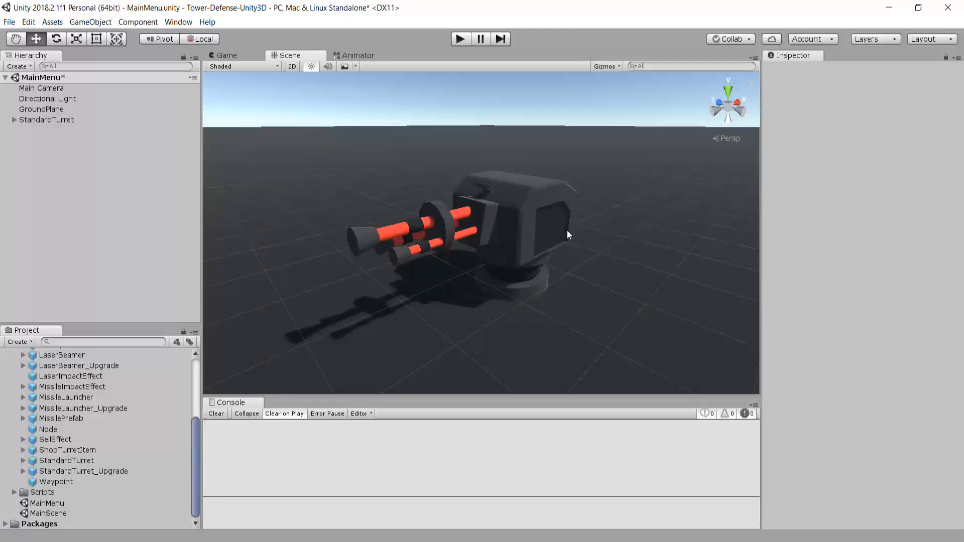
mouse_move(575, 228)
middle_mouse_down()
mouse_move(562, 215)
mouse_move(573, 215)
middle_mouse_up()
middle_click_drag(610, 164, 553, 155)
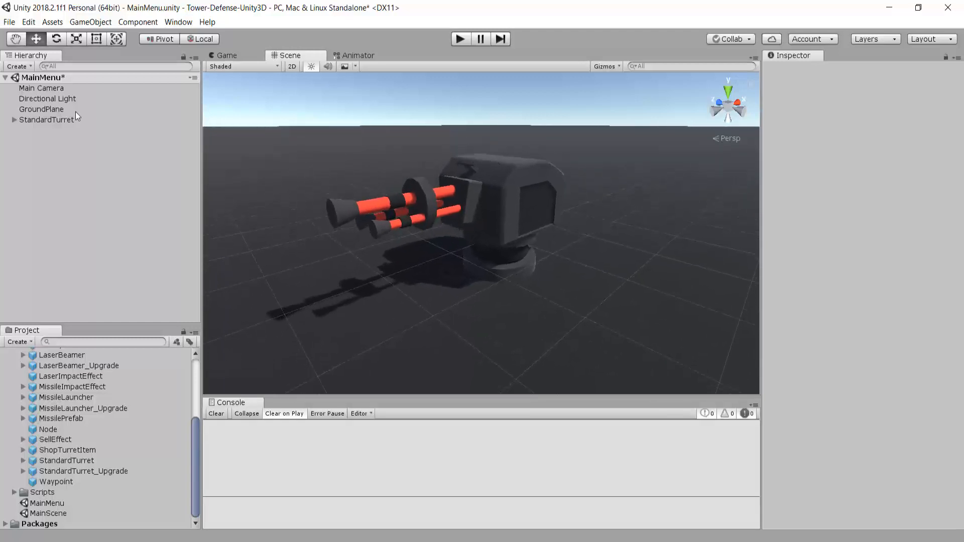
left_click(47, 90)
left_click(91, 22)
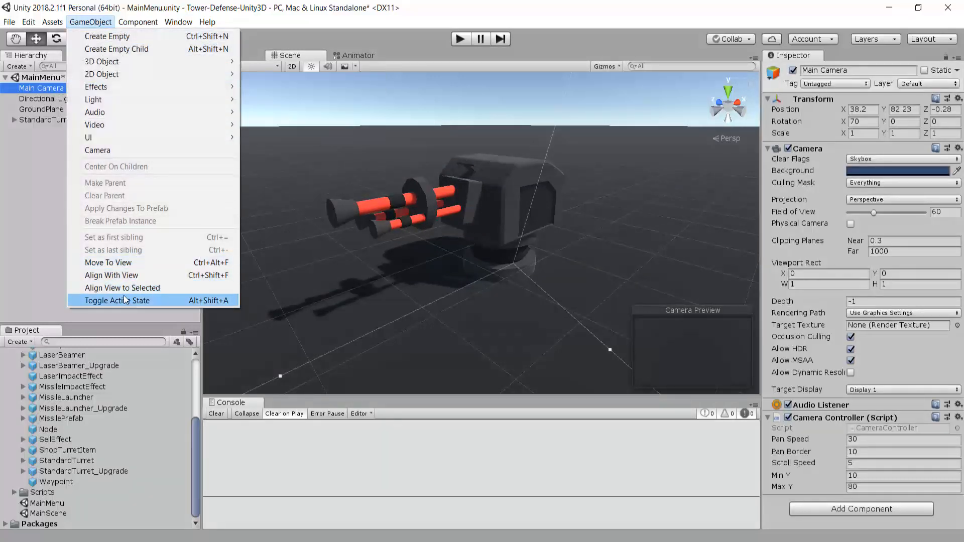
left_click(213, 276)
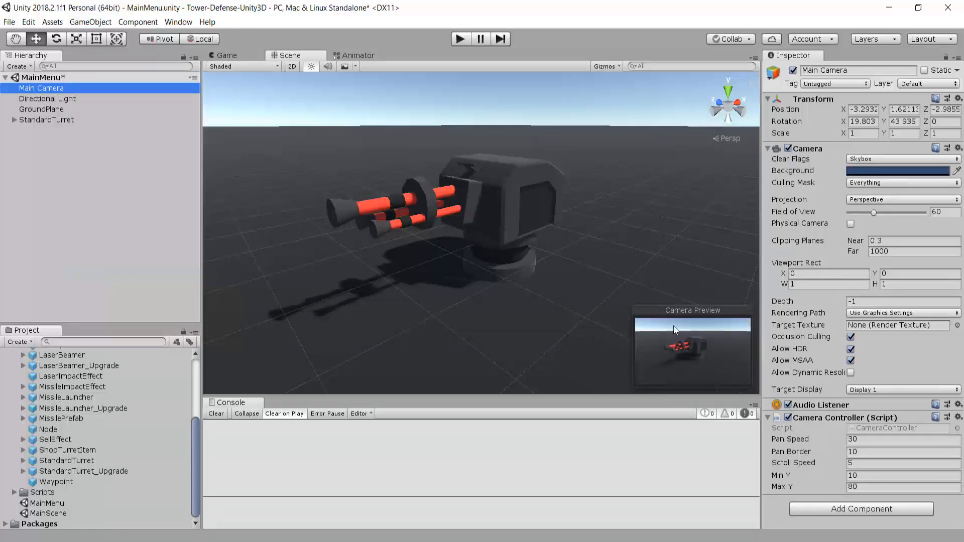
Examine the Main Camera's placement relative to the turret and check its framing in the Game view
right_click_drag(547, 244, 408, 261)
scroll(454, 264, "down", 5)
scroll(472, 267, "down", 3)
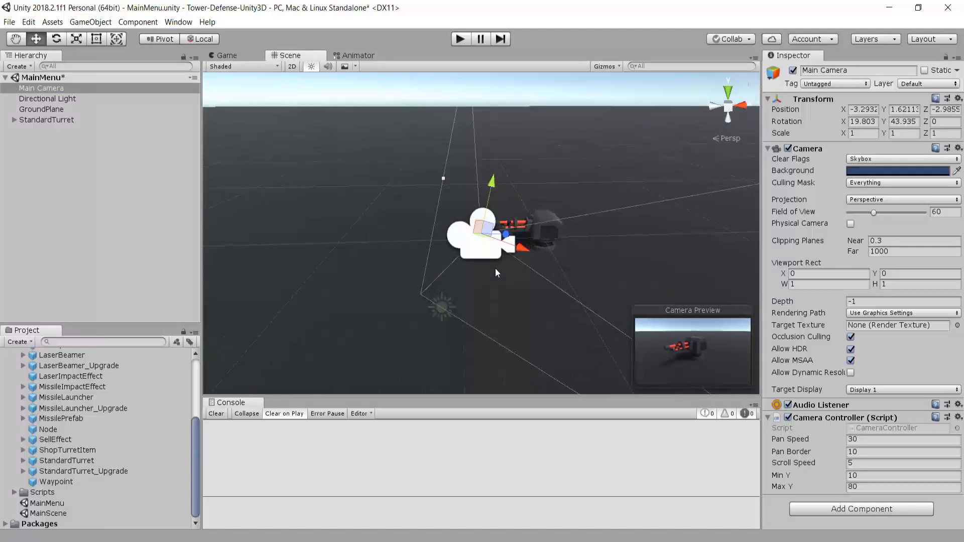
scroll(497, 261, "up", 6)
right_click_drag(501, 253, 538, 251)
right_click_drag(342, 245, 519, 235)
left_click(227, 55)
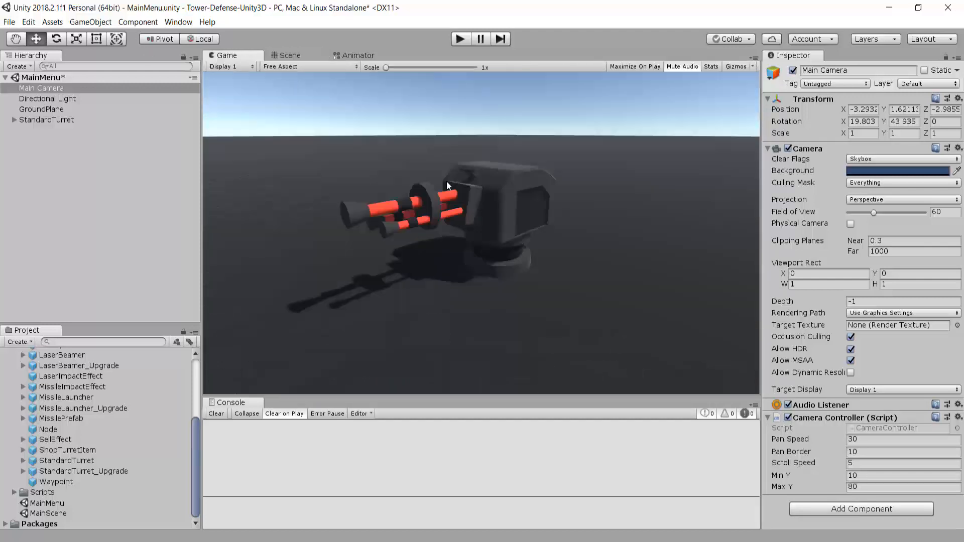
Reframe the turret in the Scene view, realign the Main Camera with it, and check the result in the Game view
left_click(294, 56)
left_click_drag(457, 168, 430, 222, "alt")
middle_click_drag(430, 222, 484, 229)
scroll(440, 211, "up", 2)
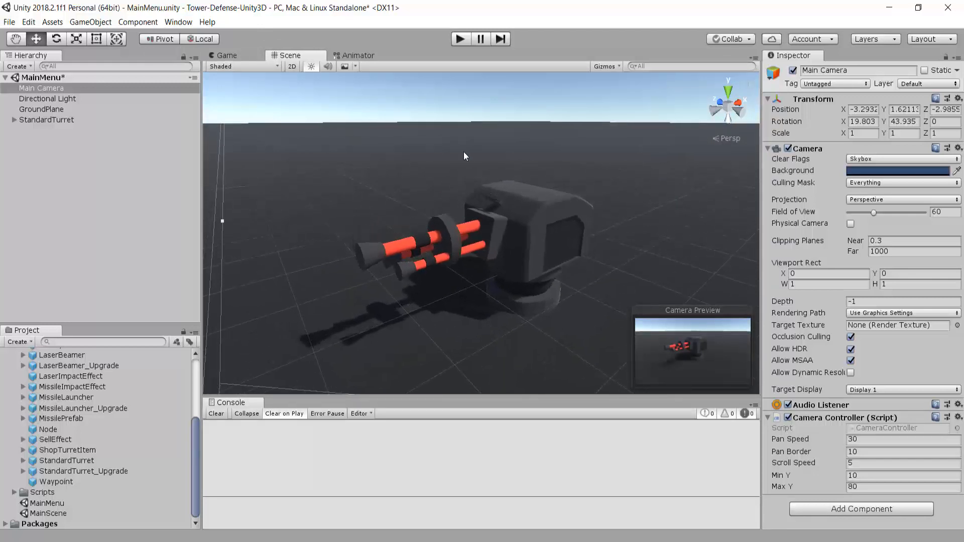
middle_click_drag(464, 156, 429, 122)
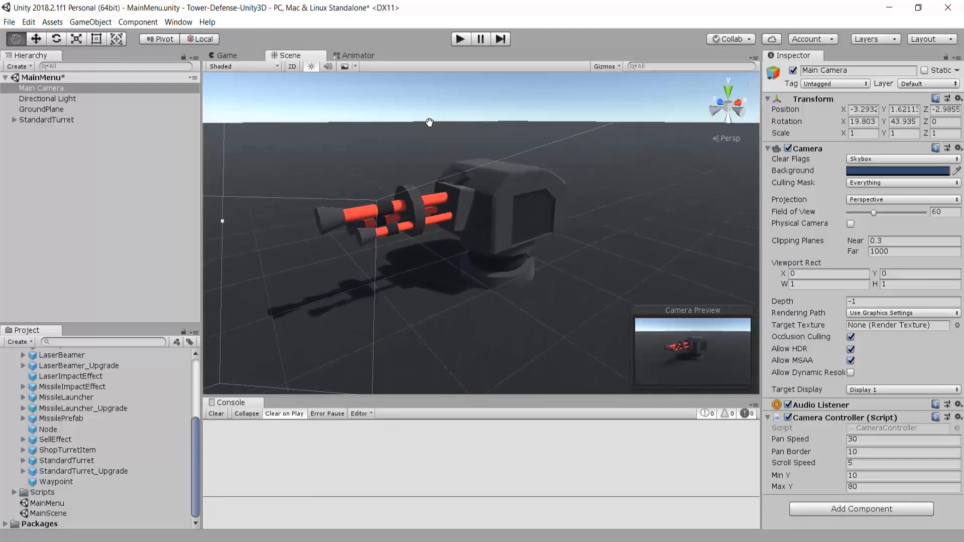
left_click(99, 22)
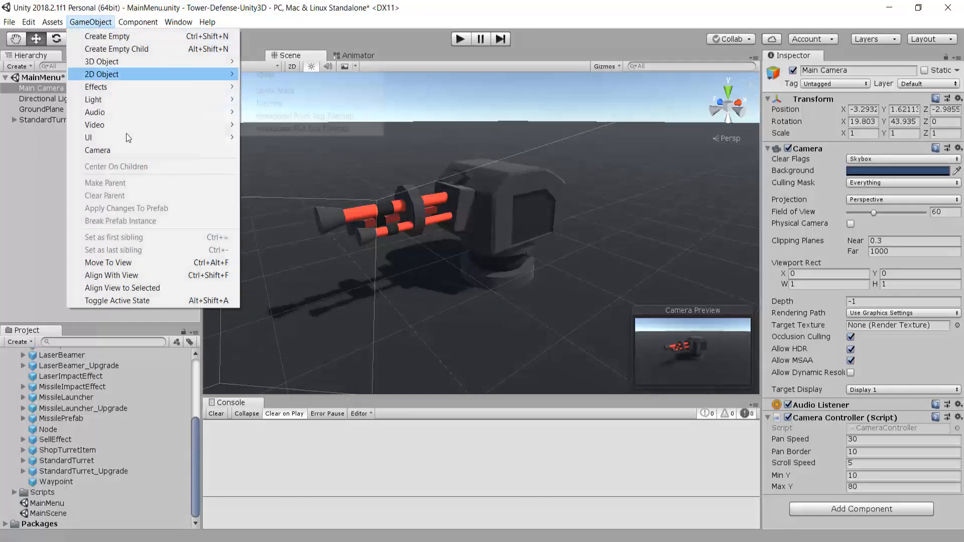
left_click(121, 275)
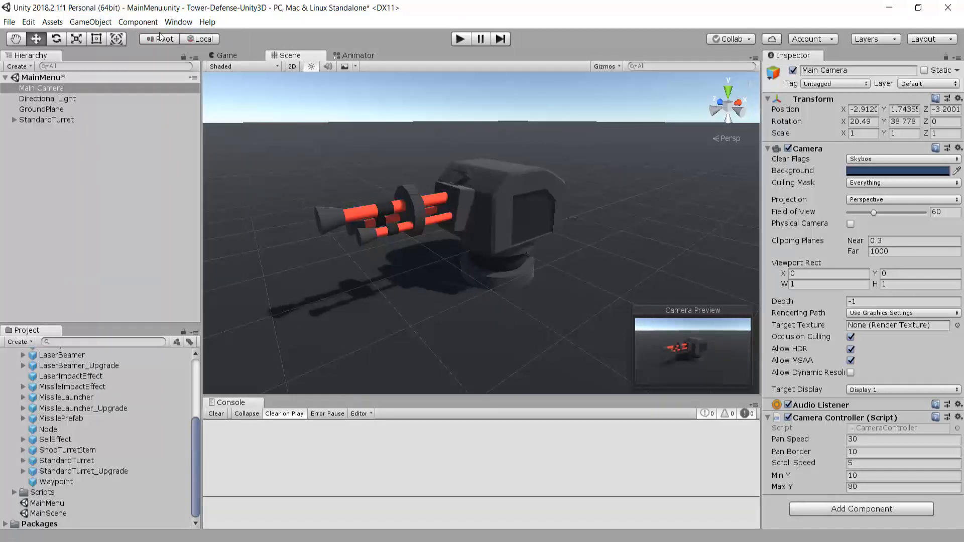
left_click(227, 56)
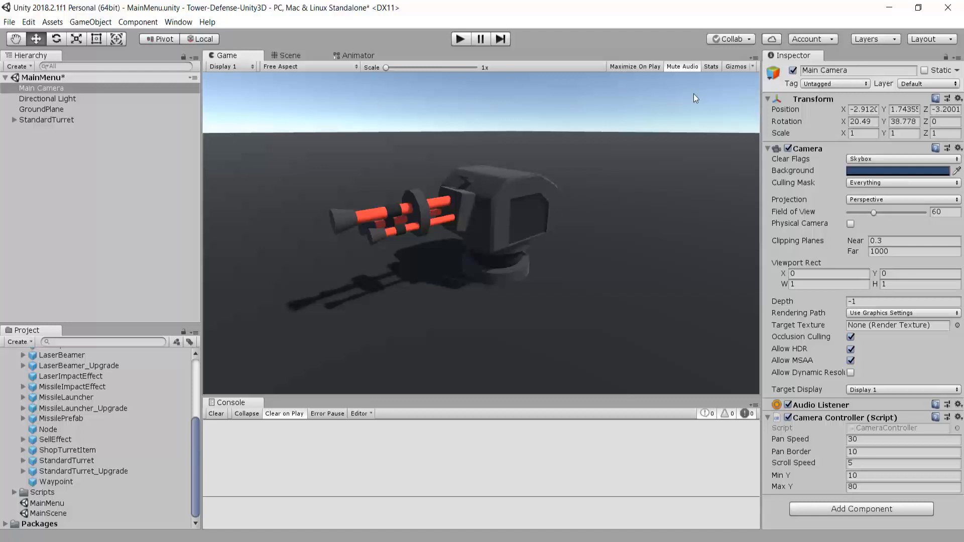
Set the Main Camera's Clear Flags to Solid Color and sample the dark grey of the distant ground as its background
left_click(87, 90)
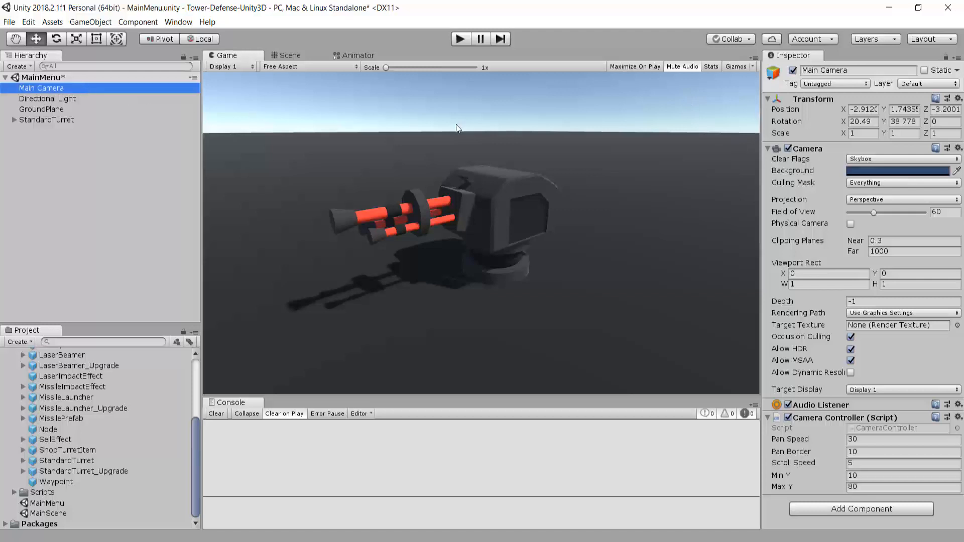
left_click(863, 159)
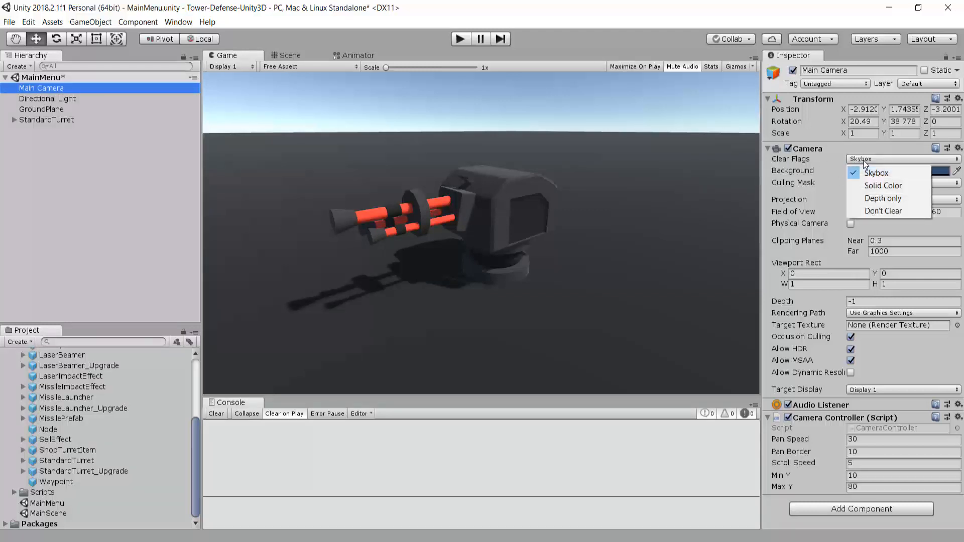
left_click(881, 186)
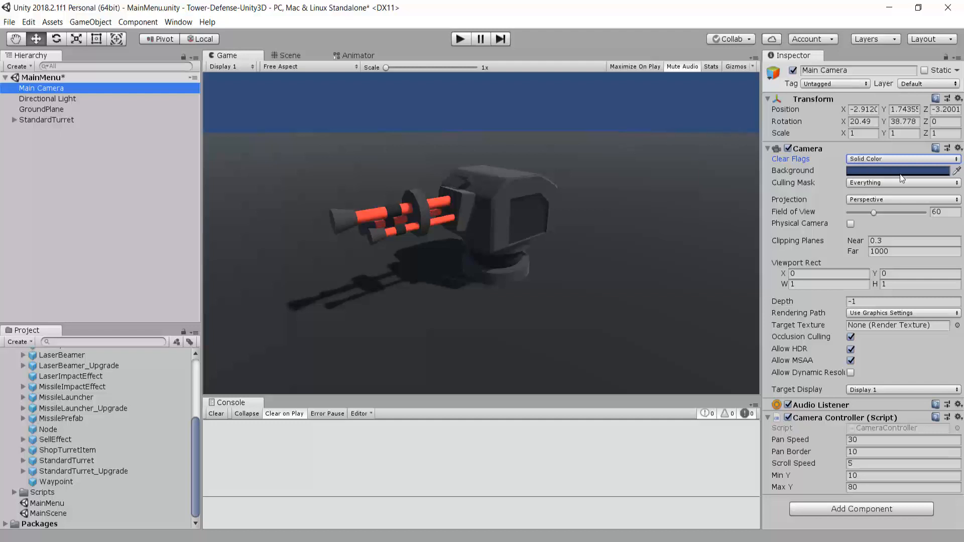
left_click(957, 172)
left_click(679, 182)
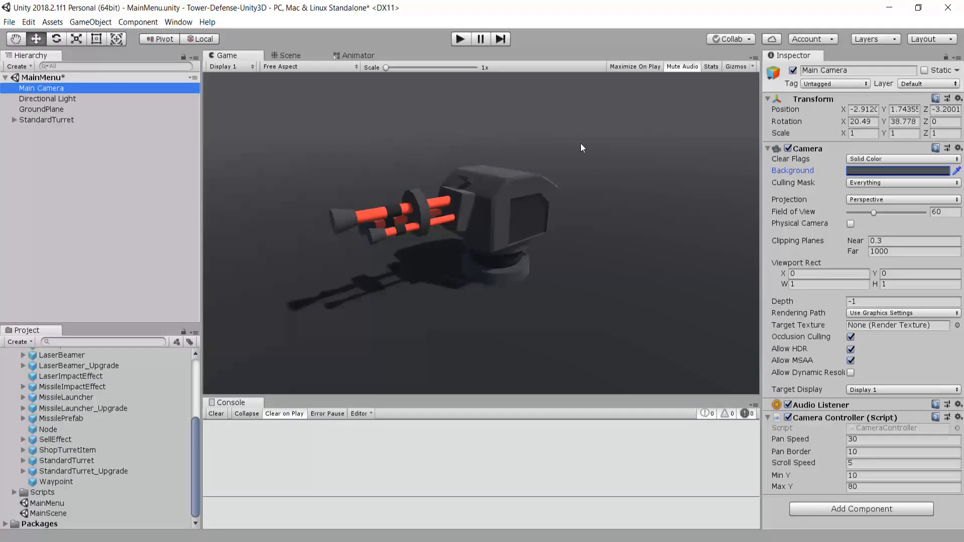
Remove the Camera Controller script component from the Main Camera
left_click(285, 56)
right_click_drag(488, 165, 430, 161)
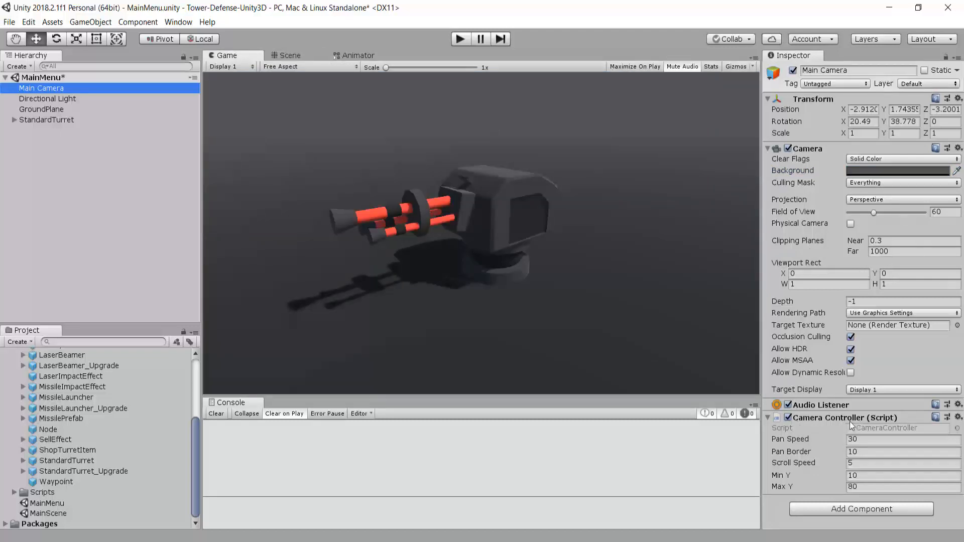
left_click(957, 417)
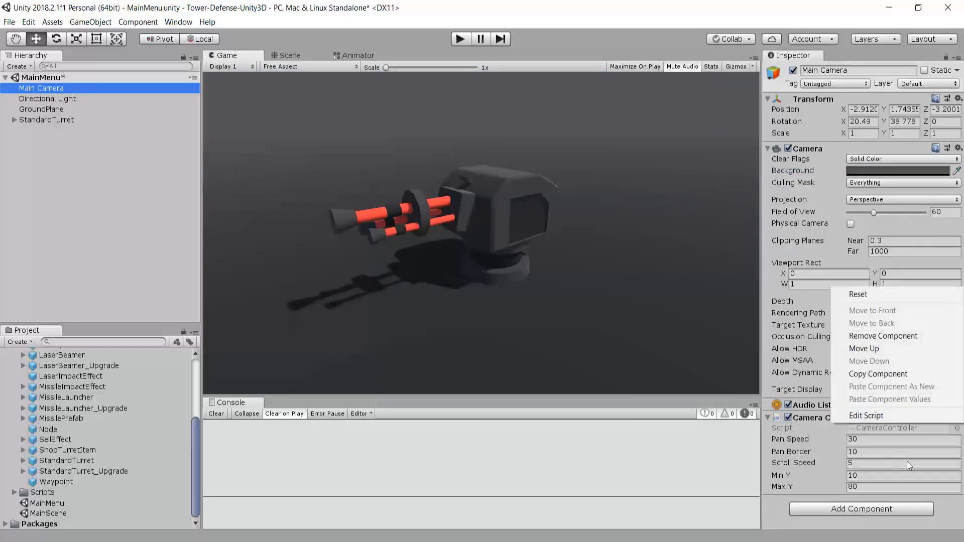
left_click(884, 338)
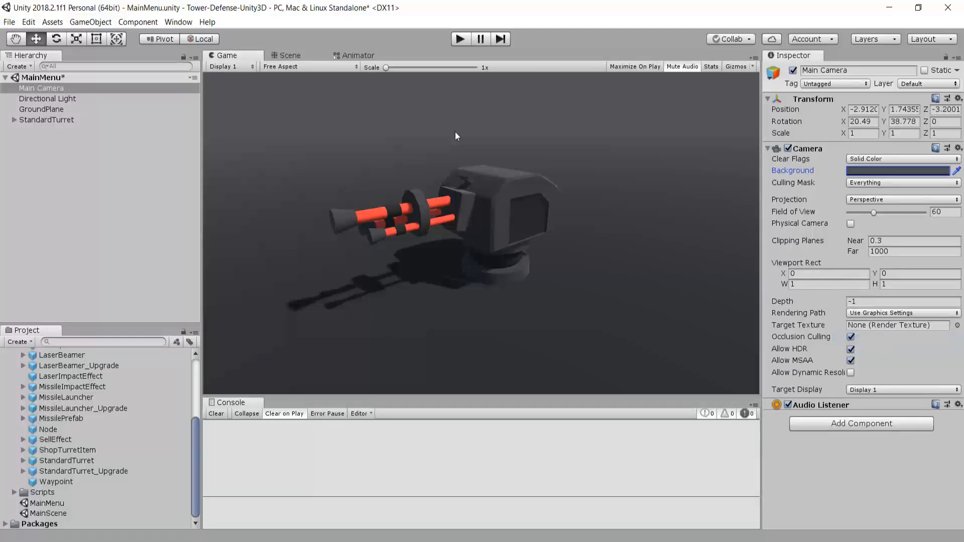
Delete the FirePoint object from under the StandardTurret's PartToRotate
left_click(19, 120)
left_click(15, 119)
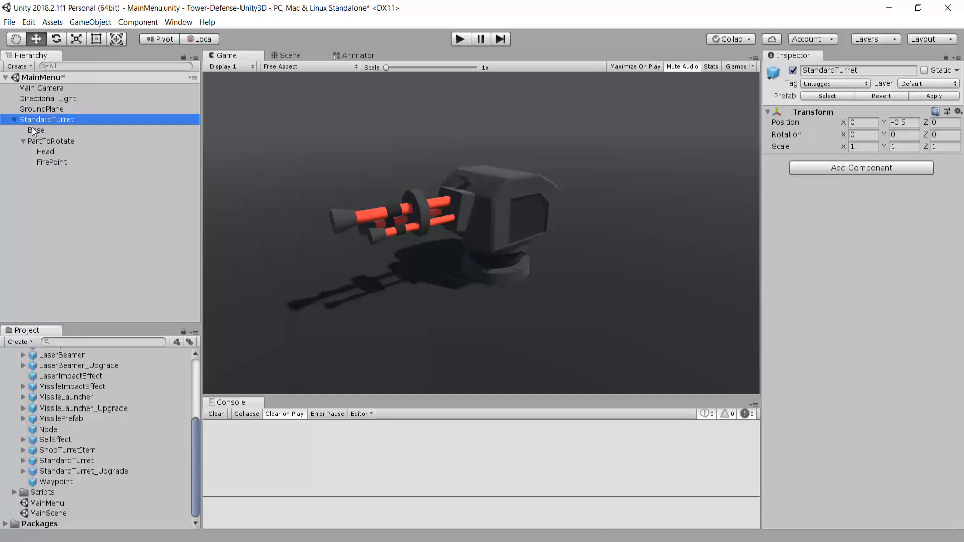
left_click(55, 163)
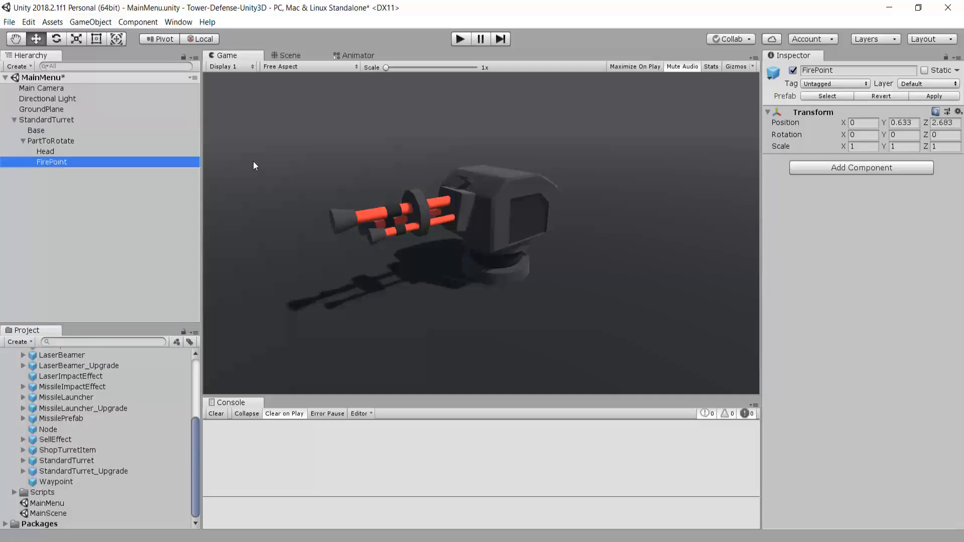
key("Delete")
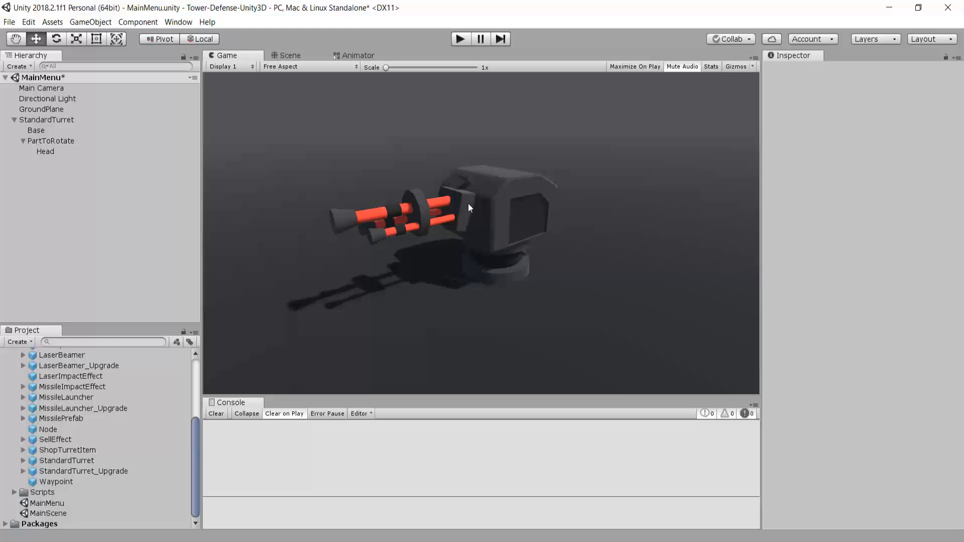
left_click(22, 141)
Go through the StandardTurret's Base, PartToRotate and Head objects to check their remaining components
left_click(41, 121)
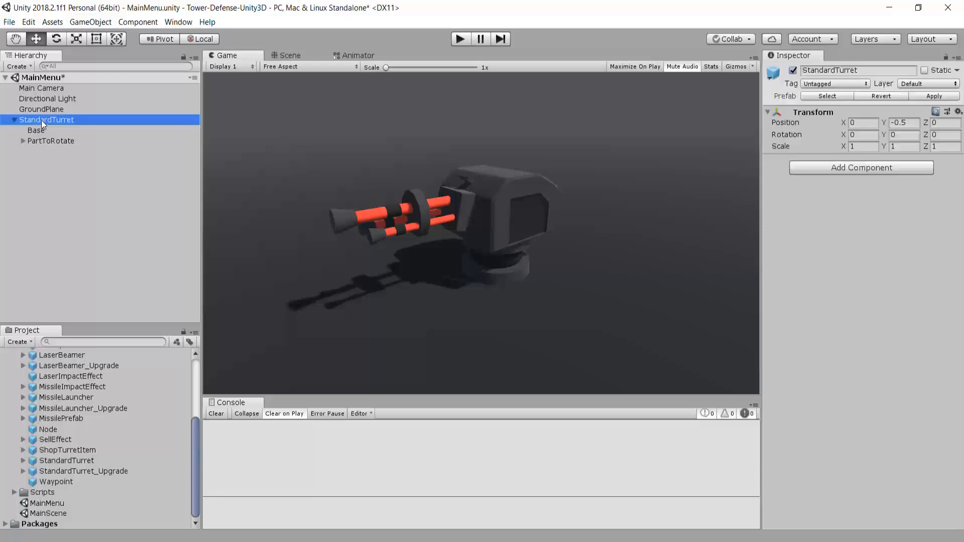
key("Down")
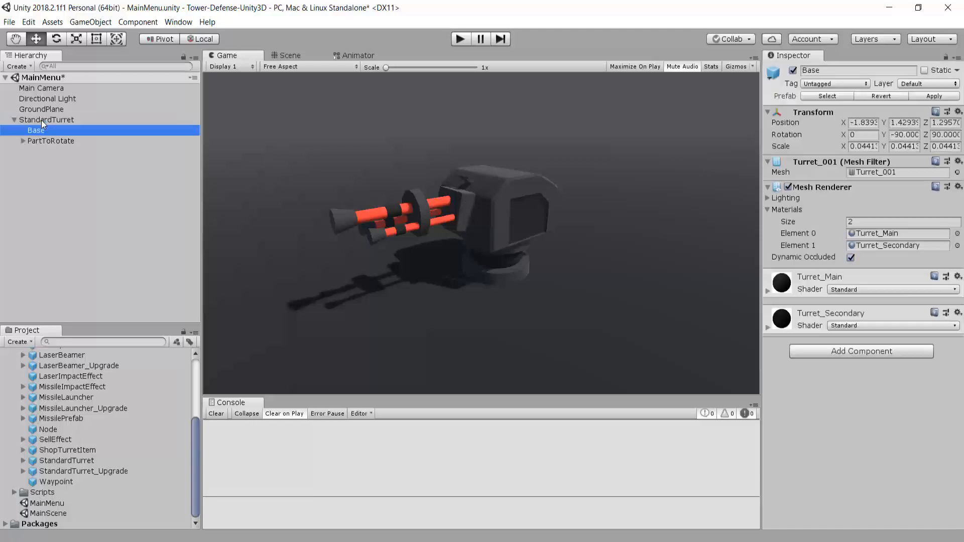
key("Down")
key("Right")
key("Down")
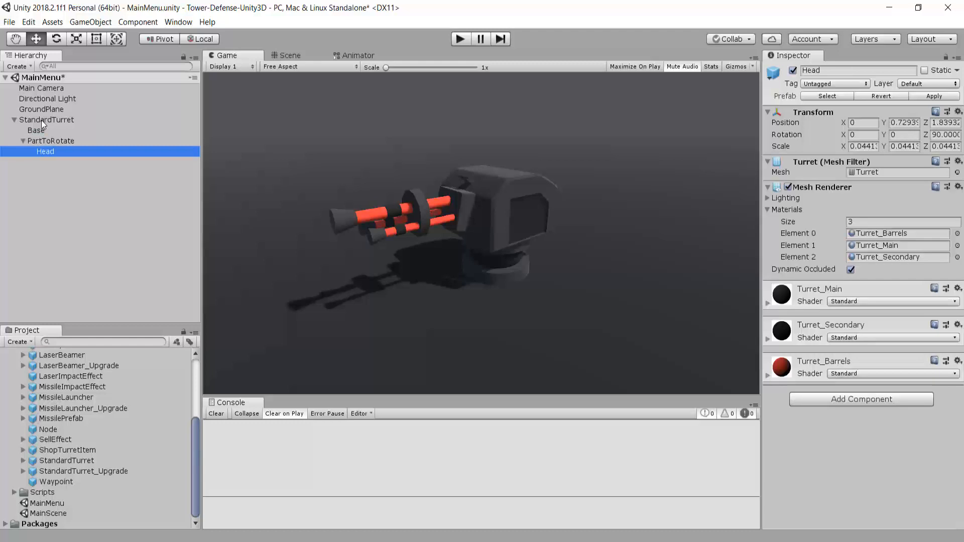
key("Up")
key("Left")
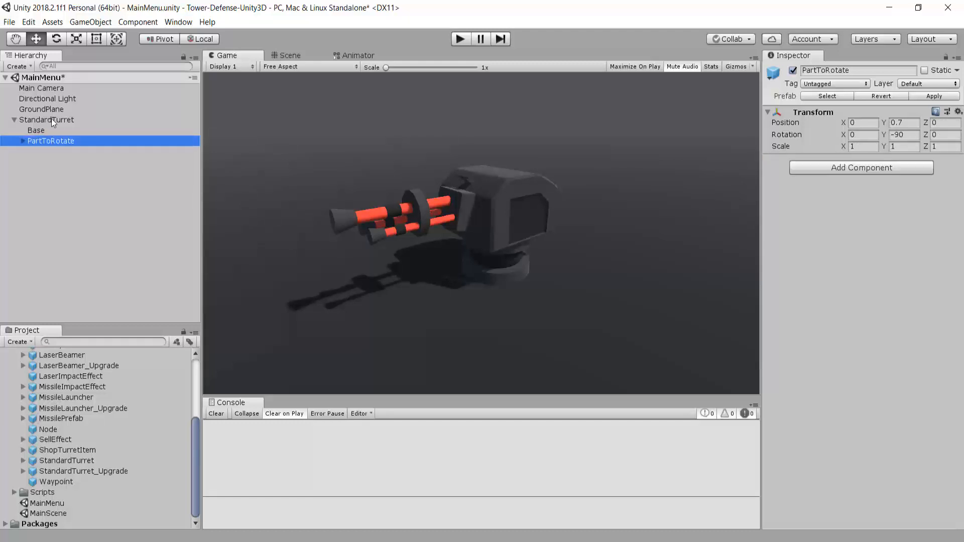
Rotate PartToRotate around its Y axis to about -81.8 degrees and check the turret in the Game view
left_click(290, 55)
left_click(56, 38)
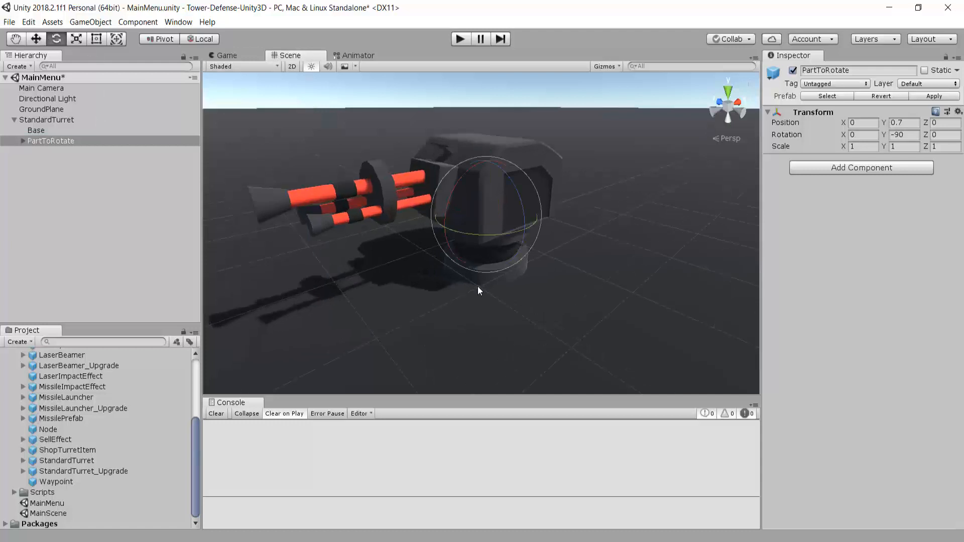
left_click_drag(481, 236, 447, 254)
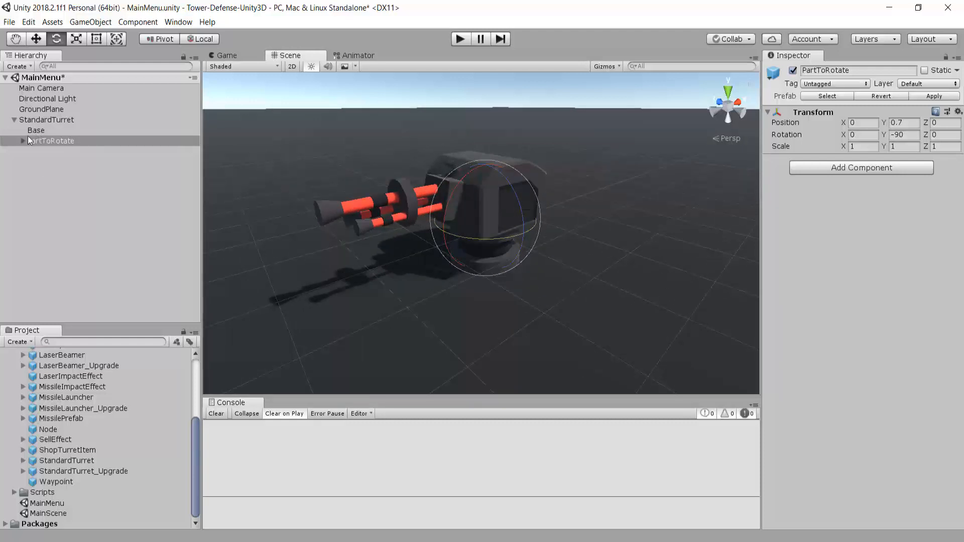
left_click(45, 141)
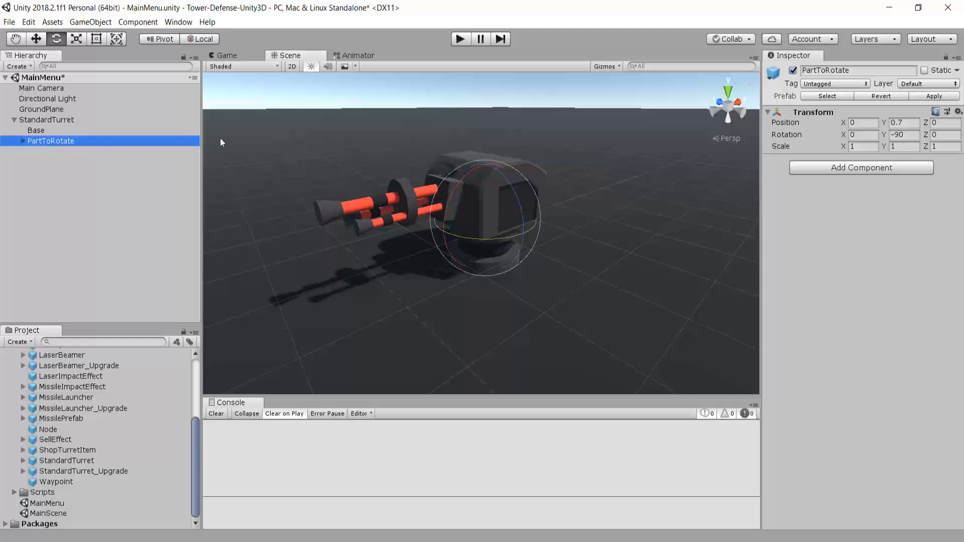
left_click(233, 56)
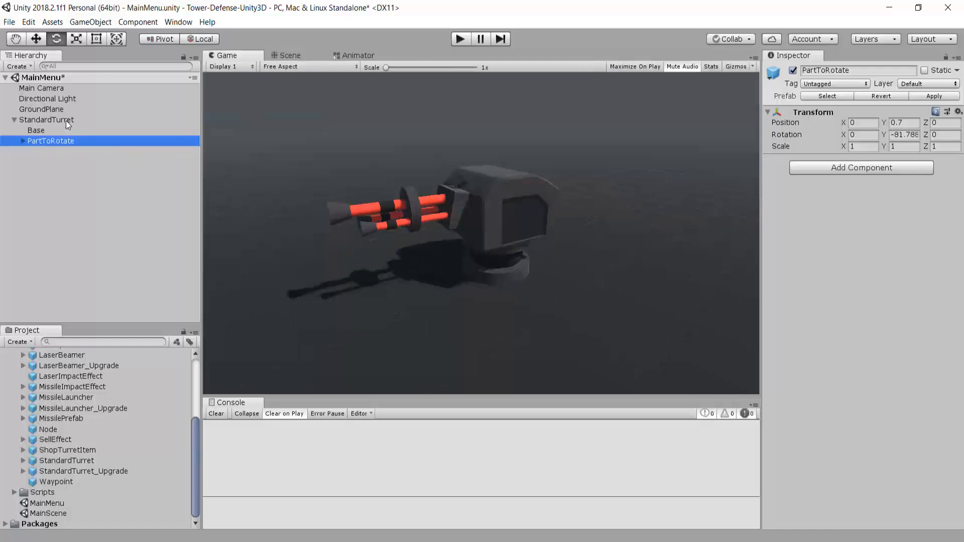
Try rotating the Directional Light to about X 44.87 and Y -129.1, and undo both rotation changes
left_click(61, 100)
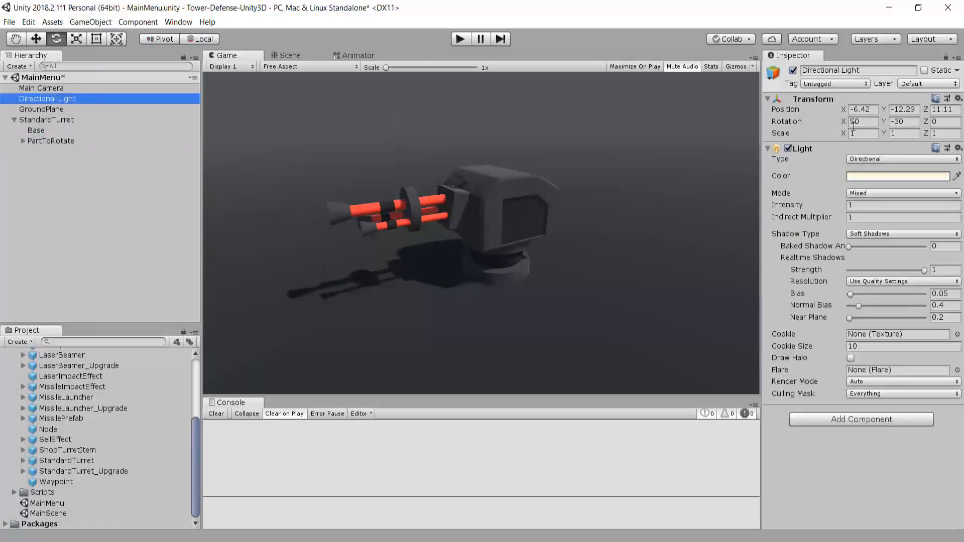
left_click_drag(843, 123, 957, 140)
left_click_drag(885, 122, 603, 154)
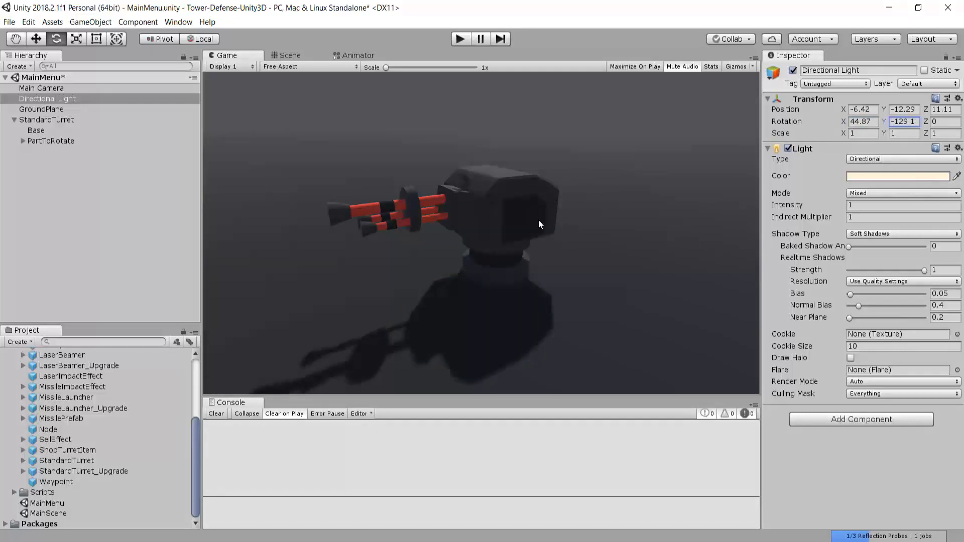
key("ctrl+z")
key("ctrl+z")
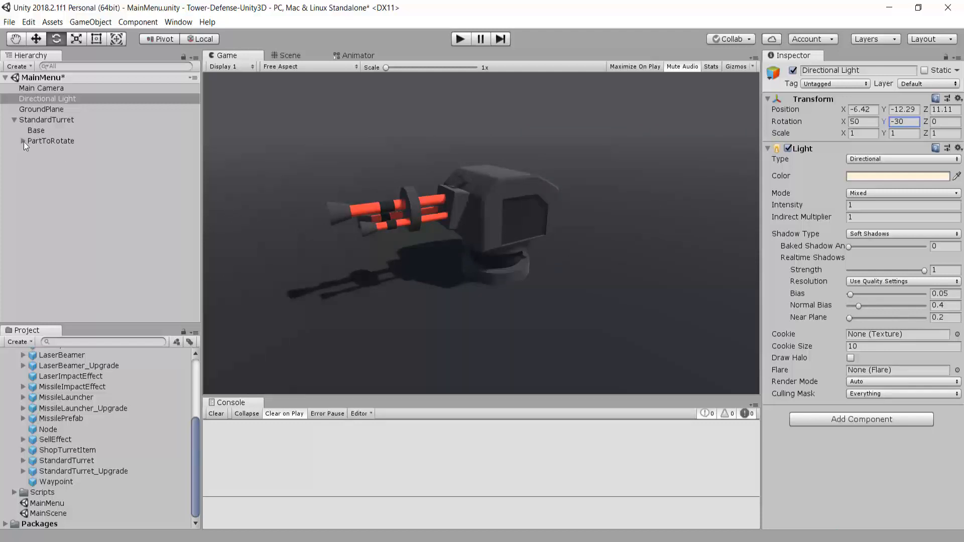
Add a UI Text object on a new Canvas and frame the whole canvas in the 2D Scene view
left_click(13, 121)
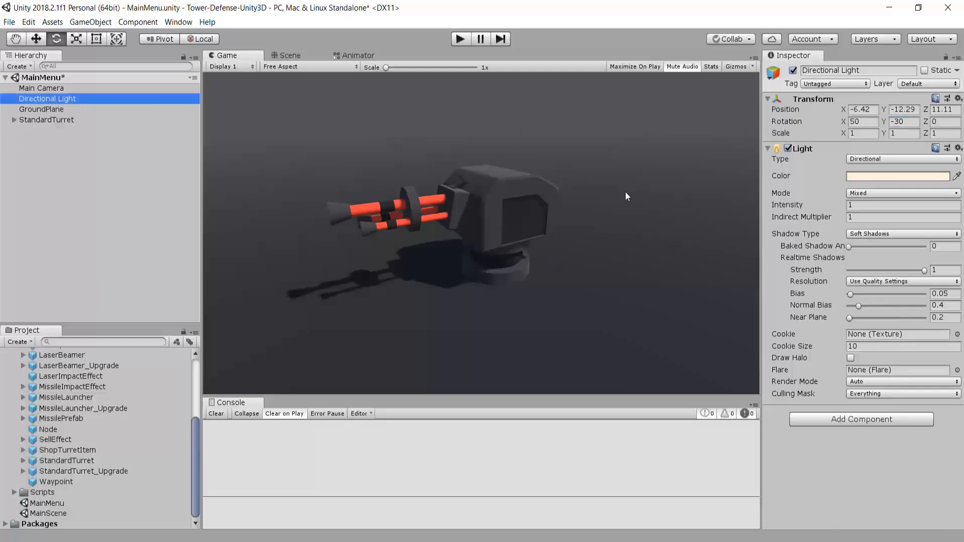
right_click(73, 187)
mouse_move(113, 371)
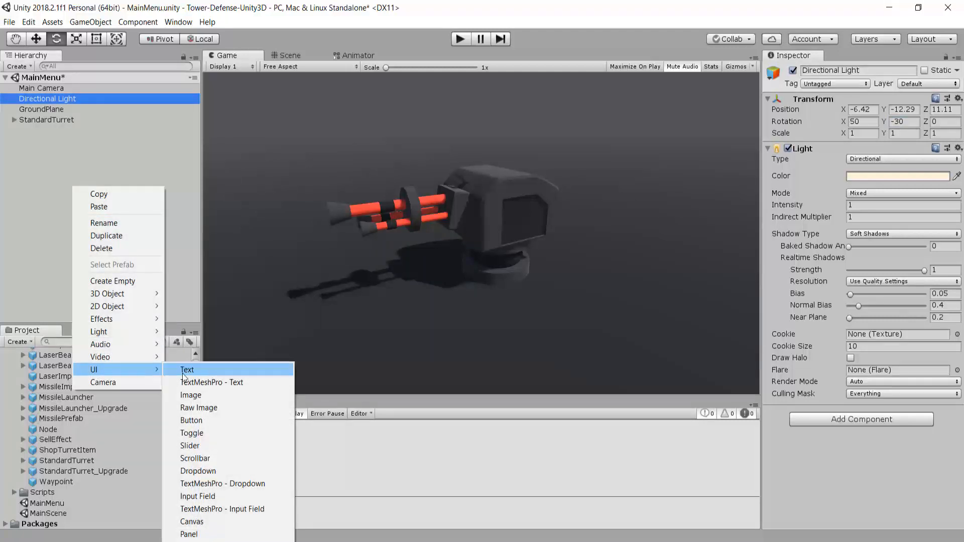
left_click(184, 372)
left_click(288, 54)
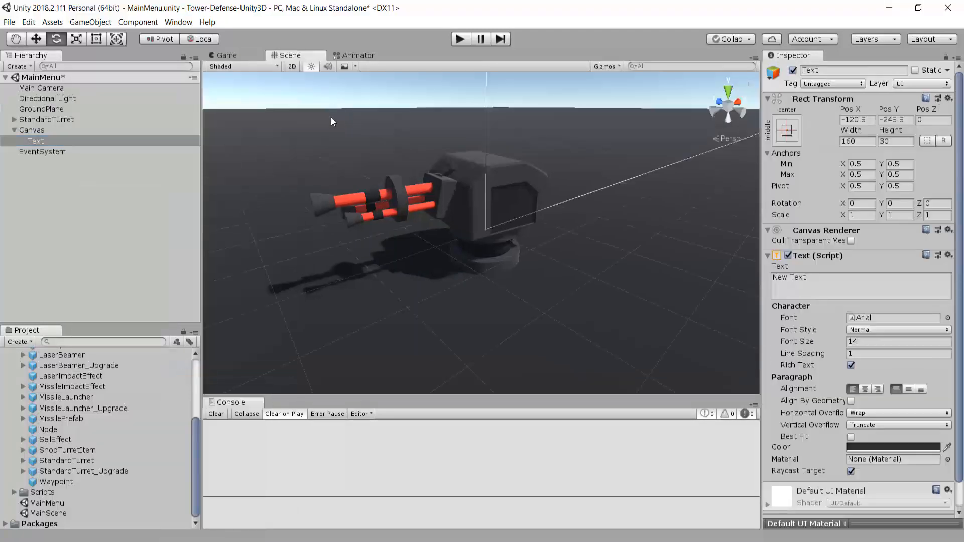
left_click(291, 66)
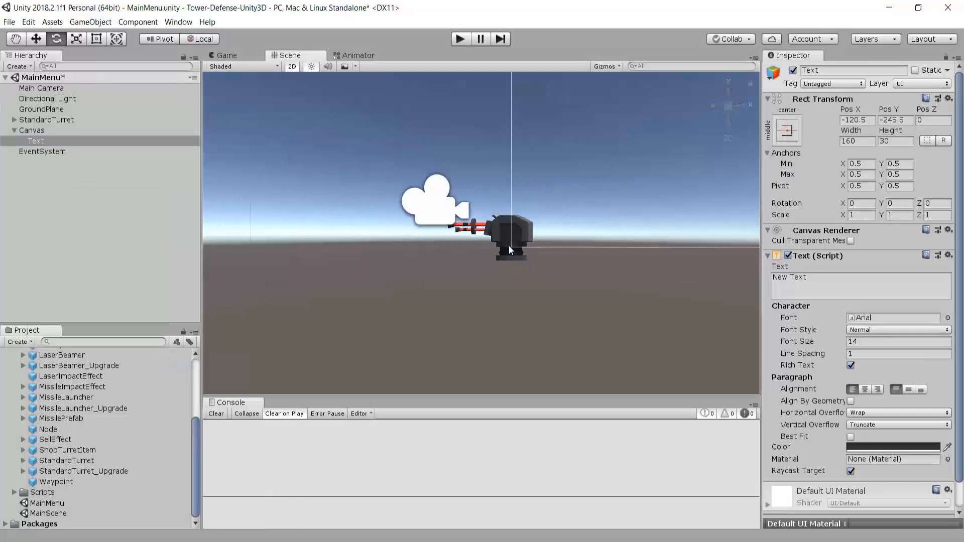
key("f")
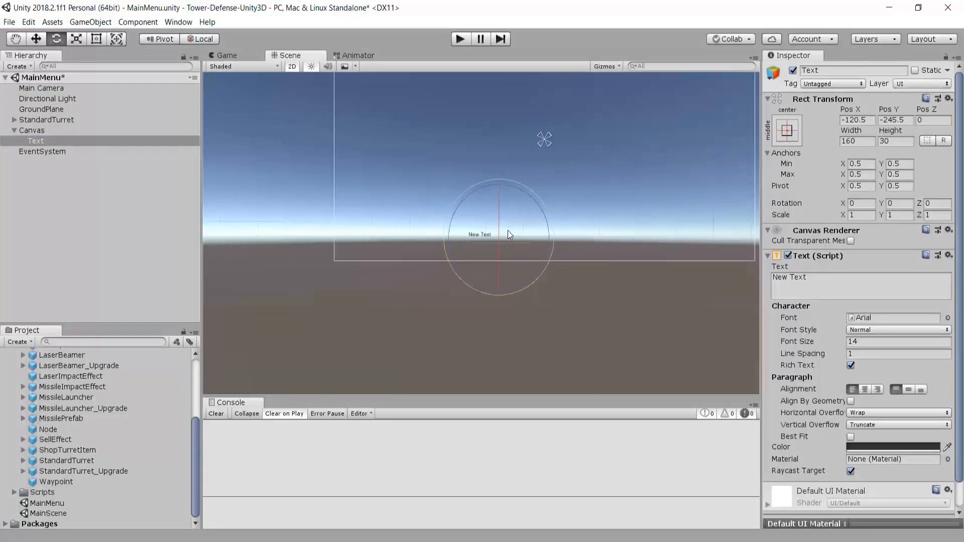
middle_click_drag(518, 192, 443, 266)
scroll(443, 265, "up", 2)
middle_click_drag(612, 215, 600, 241)
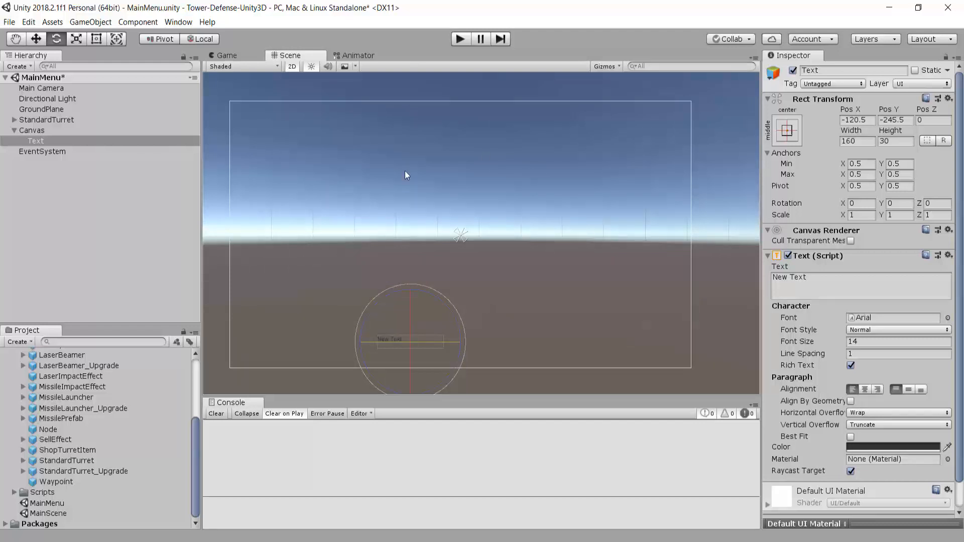
Anchor the Text object to stretch in both directions across the canvas and set its font size to 90
left_click(791, 129)
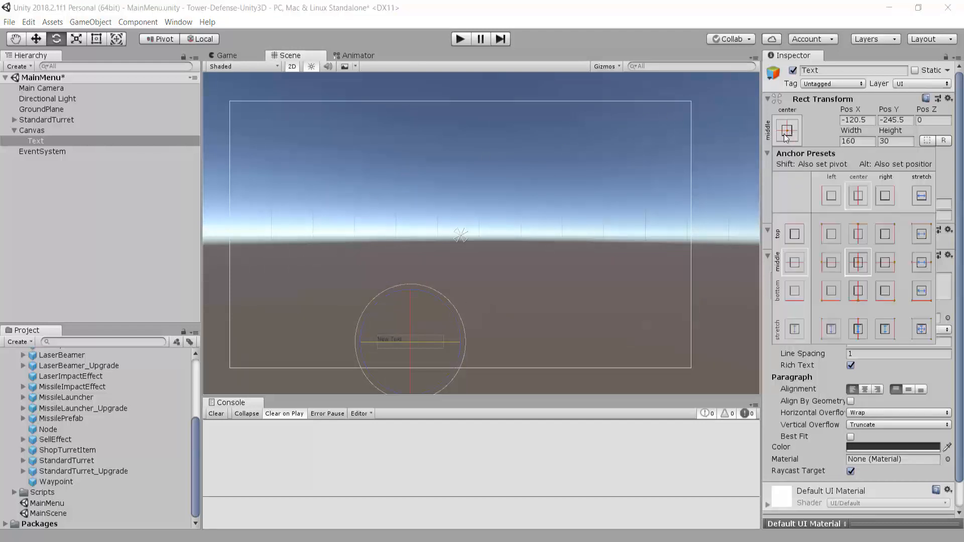
left_click(922, 329)
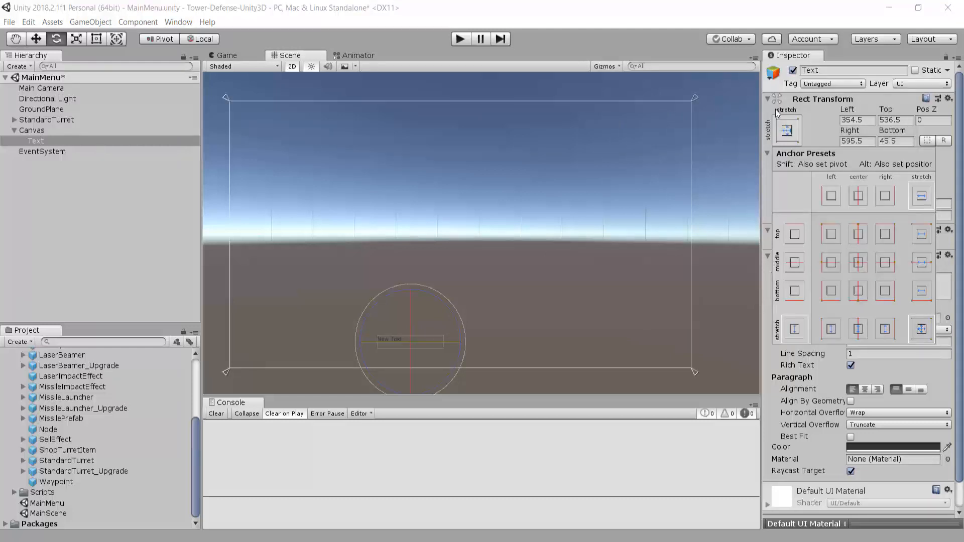
left_click(675, 15)
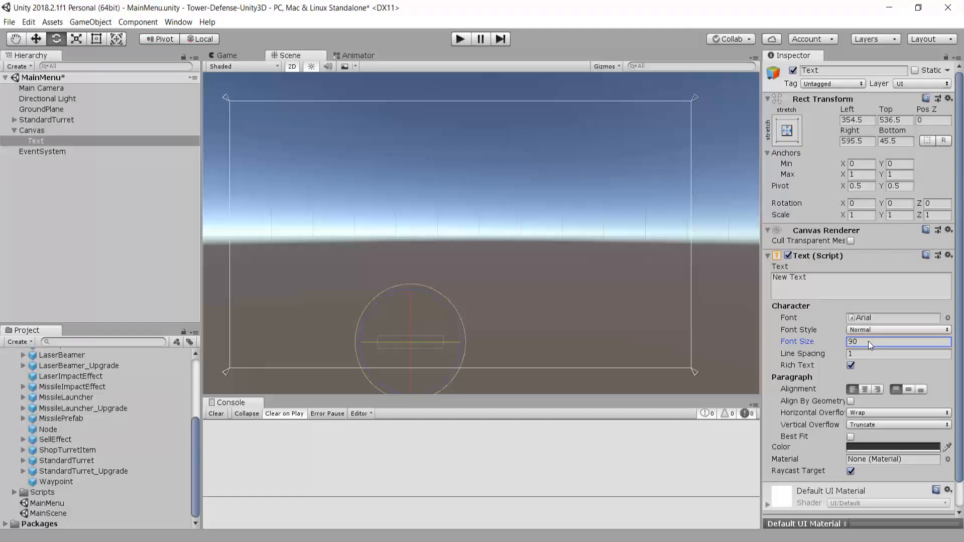
Enlarge the text box with the Rect tool so the large lettering fits, and change its text to PLAY
left_click(97, 40)
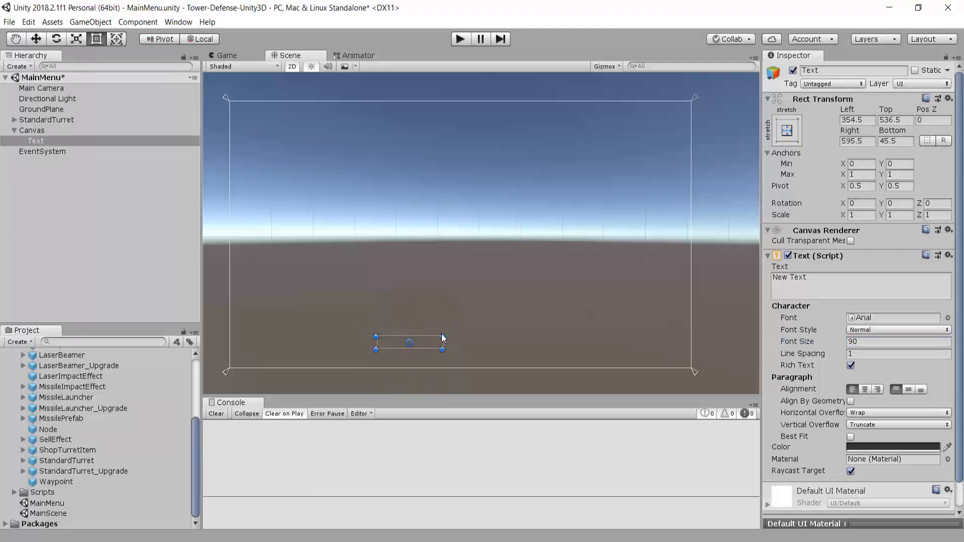
left_click_drag(442, 336, 642, 237)
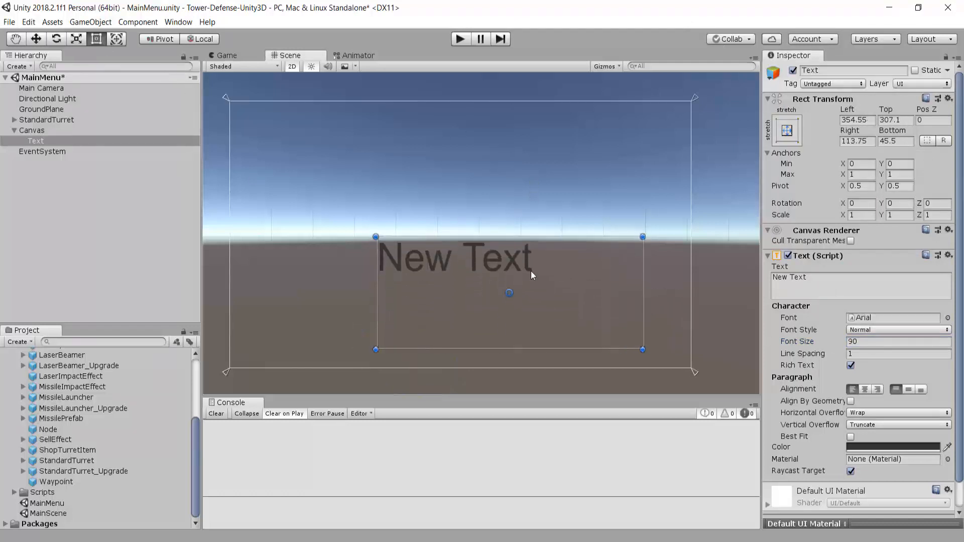
left_click(835, 292)
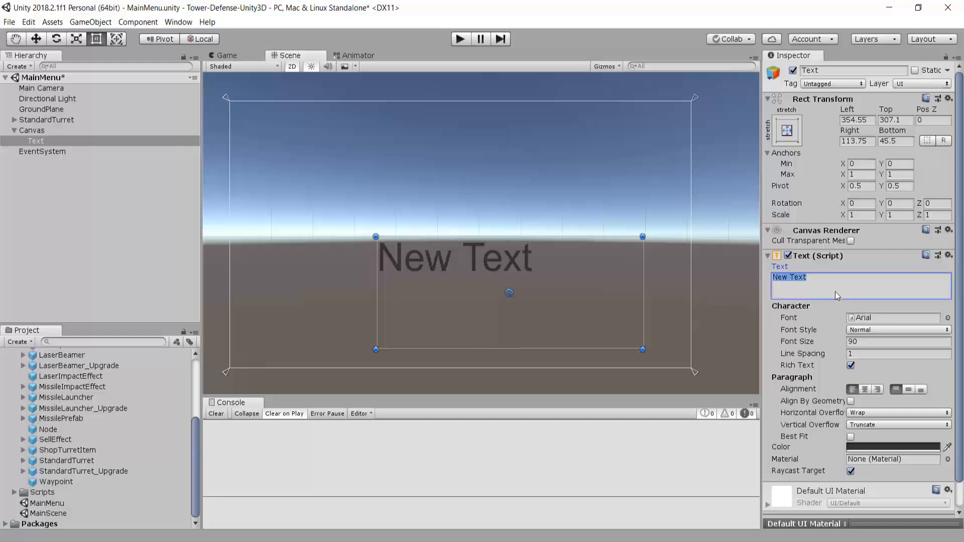
type("PLAY")
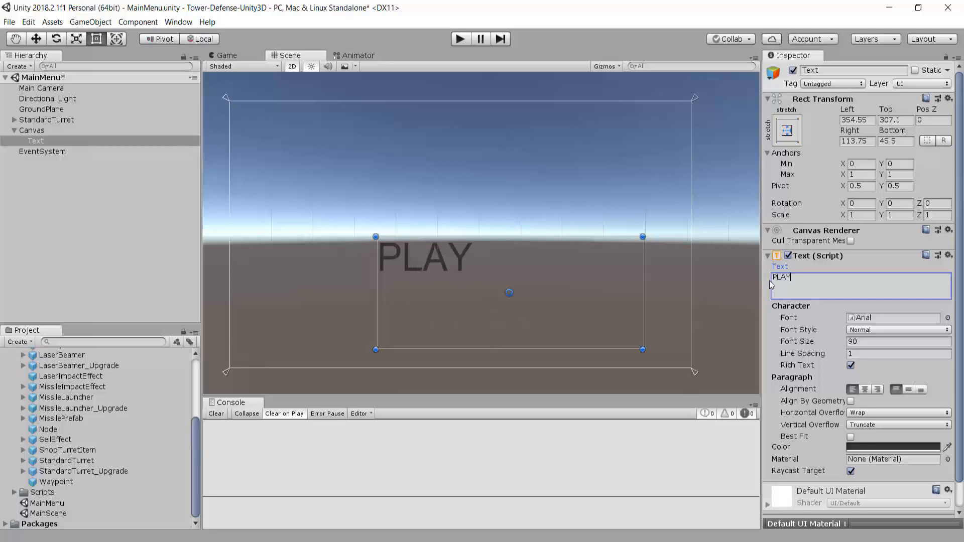
Set the PLAY text's font style to Bold and its color to white
left_click(873, 331)
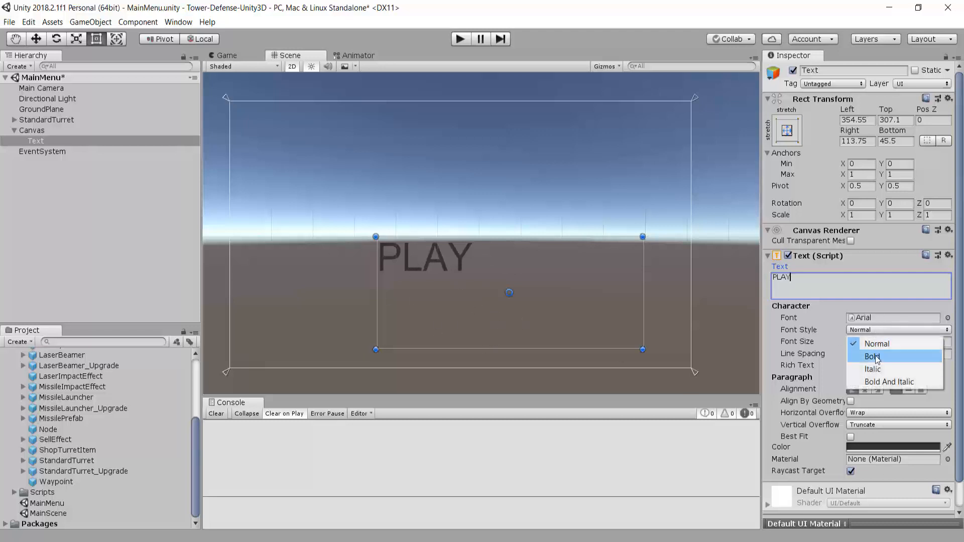
left_click(875, 356)
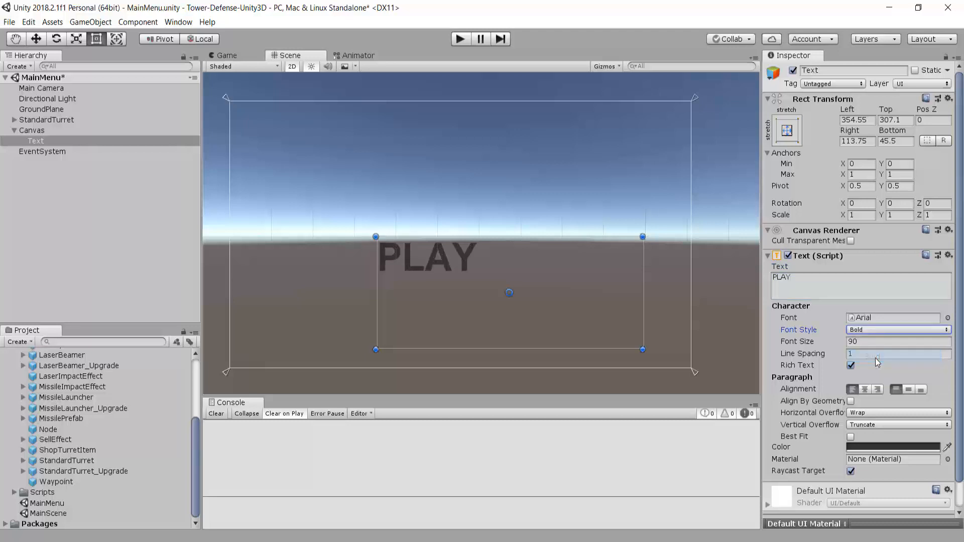
left_click(883, 447)
left_click_drag(600, 281, 497, 202)
left_click(696, 181)
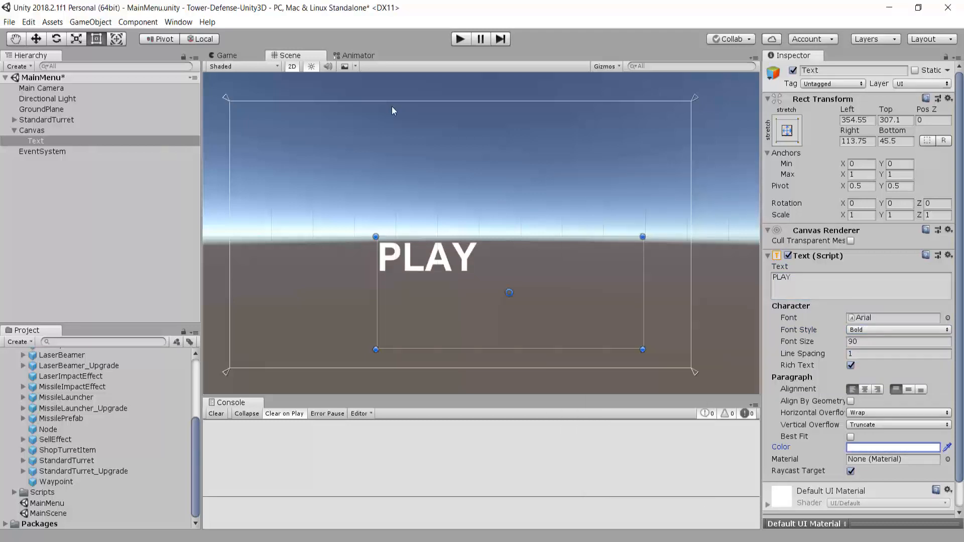
Fit the PLAY text box around the word in the canvas's upper-left corner and centre the text horizontally and vertically
left_click(238, 55)
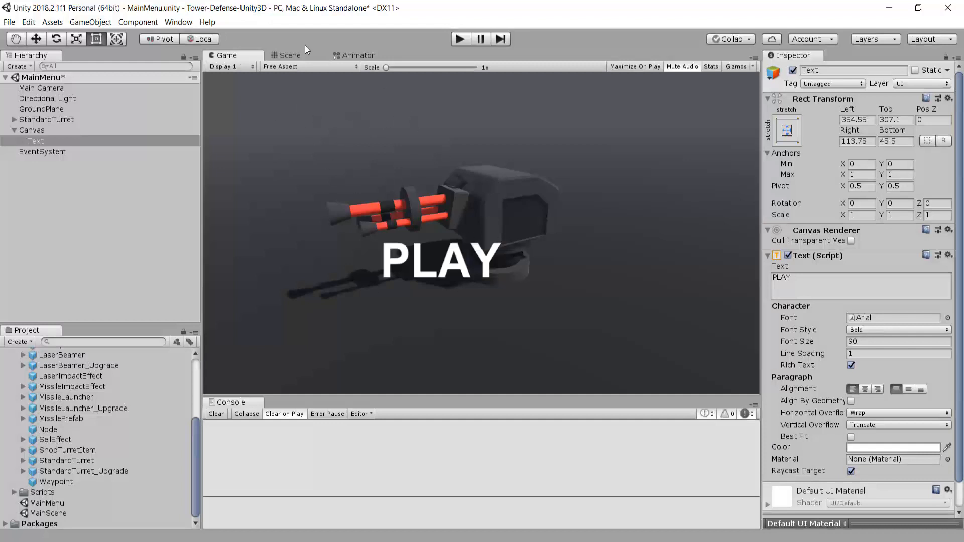
left_click(291, 56)
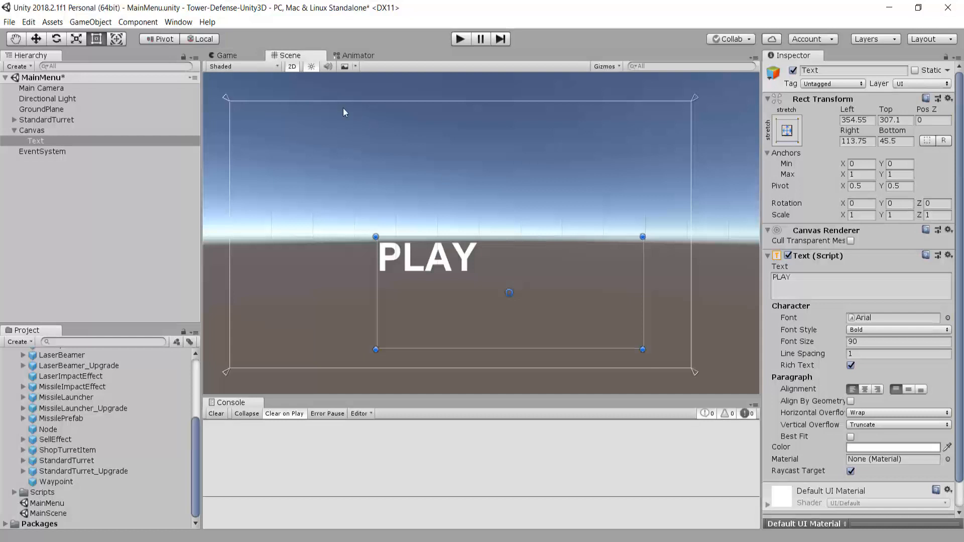
left_click(224, 58)
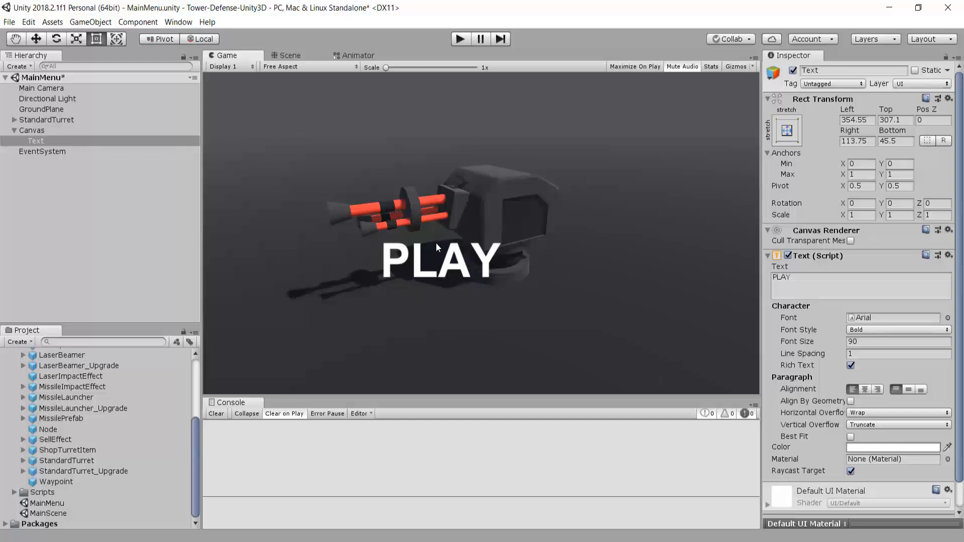
left_click(301, 56)
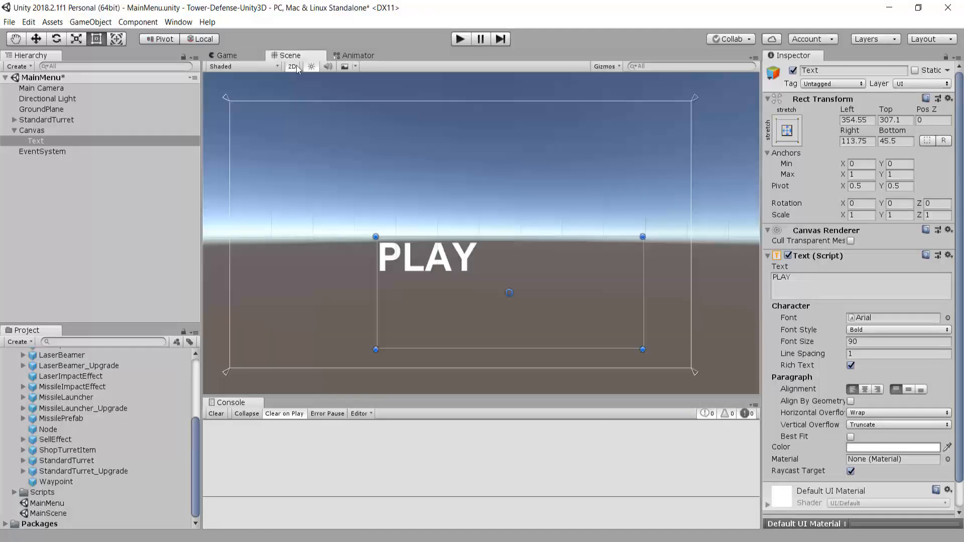
scroll(450, 229, "down", 3)
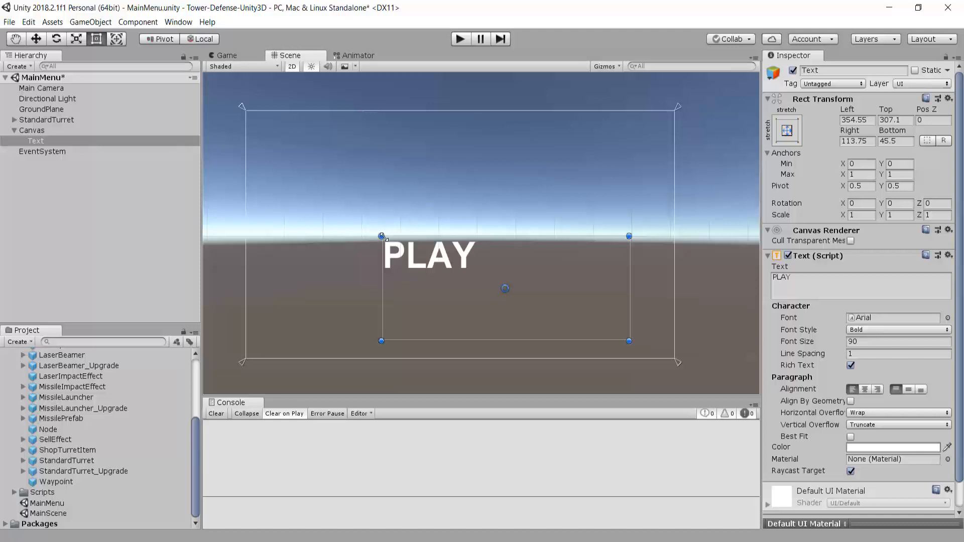
left_click_drag(382, 237, 462, 269)
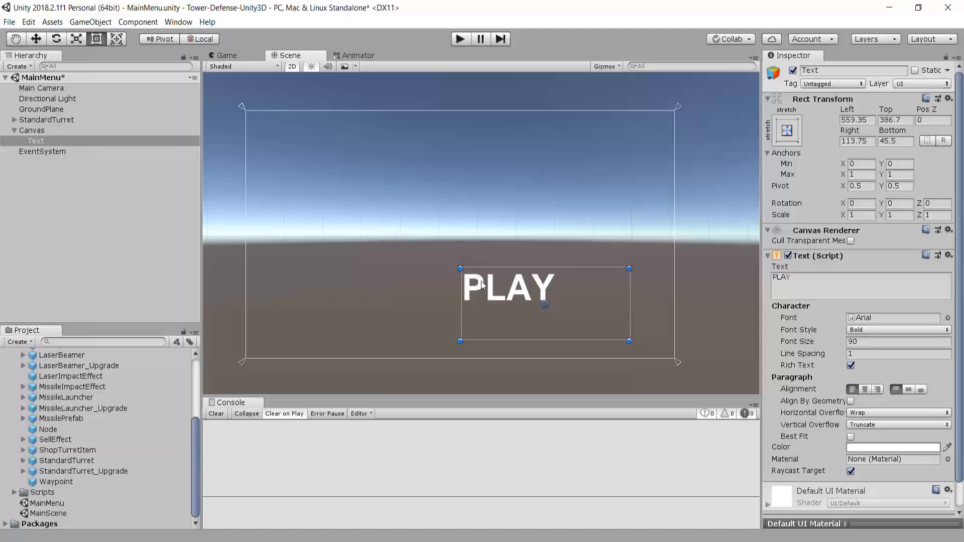
left_click_drag(481, 285, 263, 127)
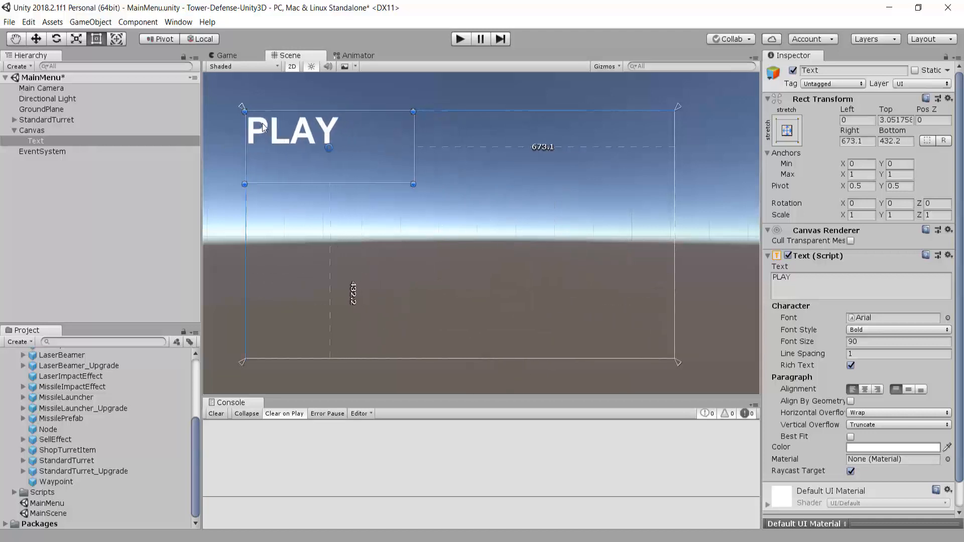
left_click_drag(413, 184, 342, 153)
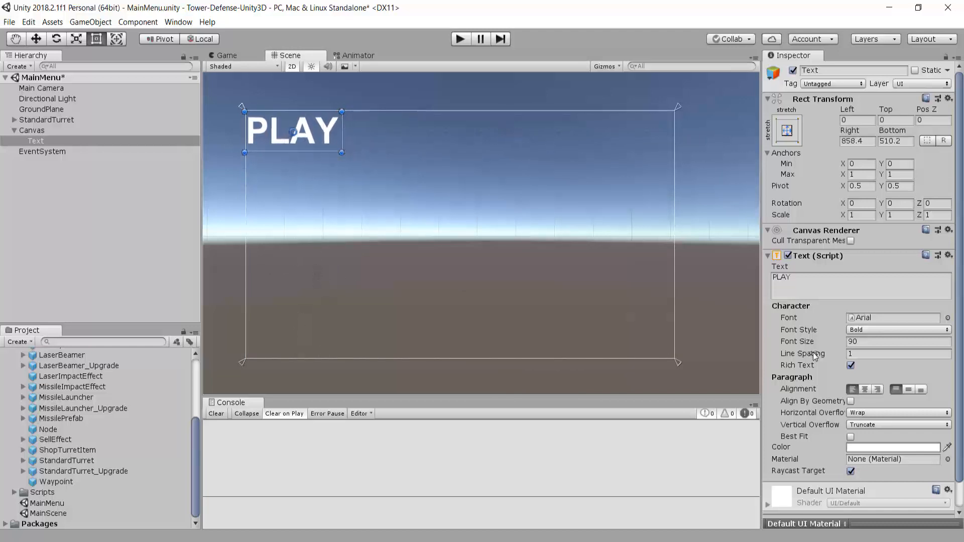
left_click(864, 390)
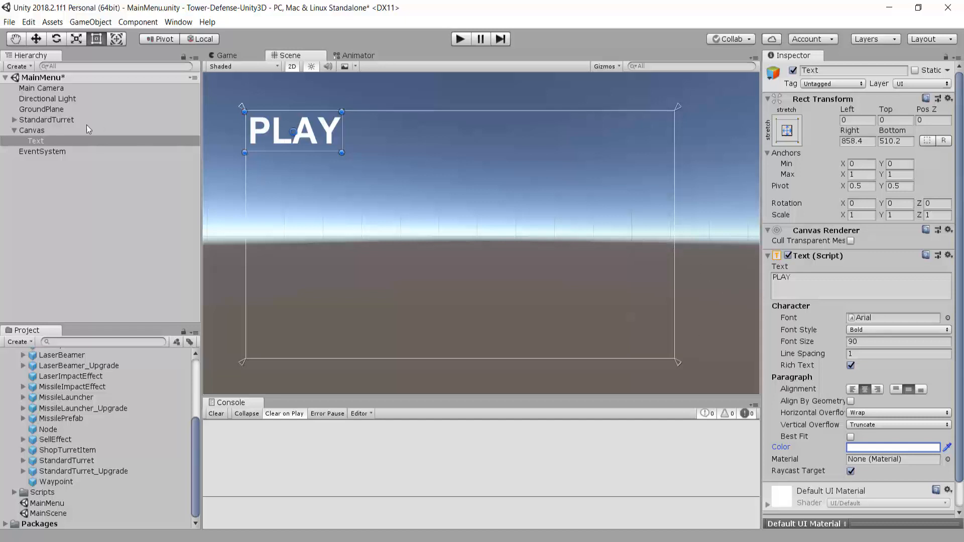
Set the Canvas render mode to World Space and assign the Main Camera as its event camera
left_click(28, 131)
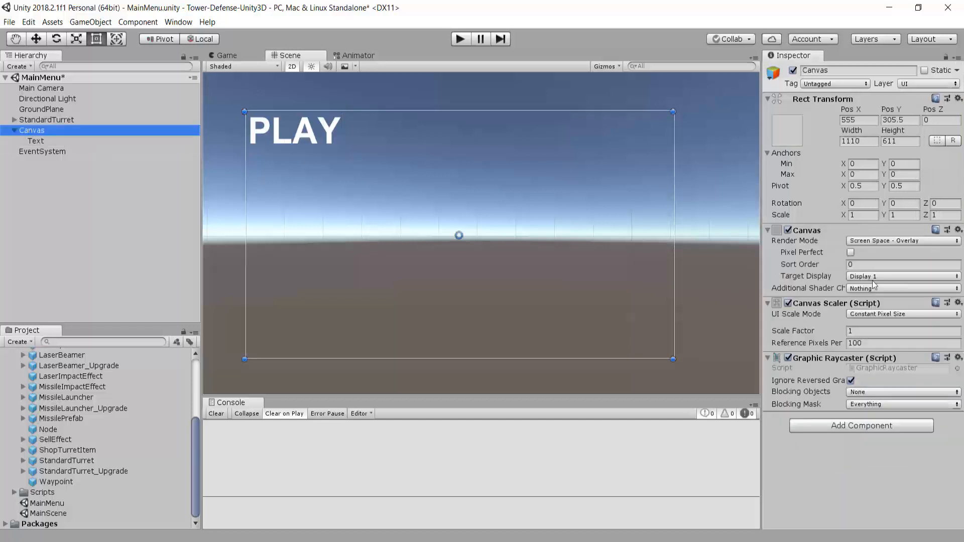
left_click(889, 241)
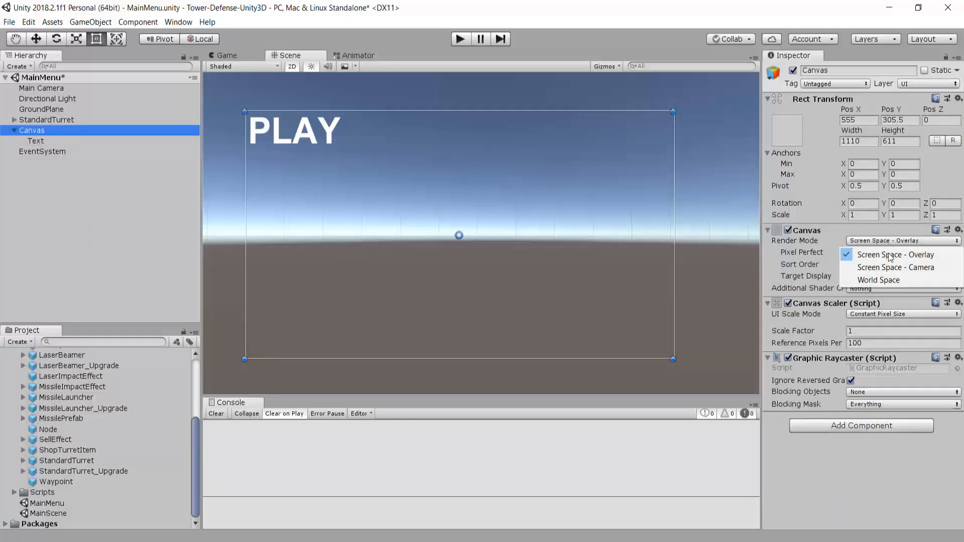
left_click(886, 283)
middle_click_drag(591, 207, 541, 209)
scroll(568, 228, "down", 3)
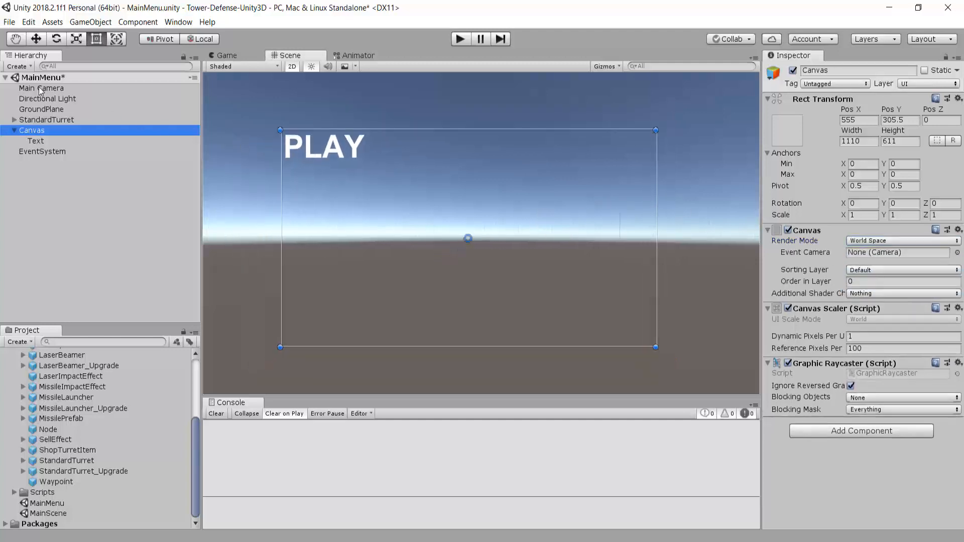
left_click_drag(38, 87, 870, 259)
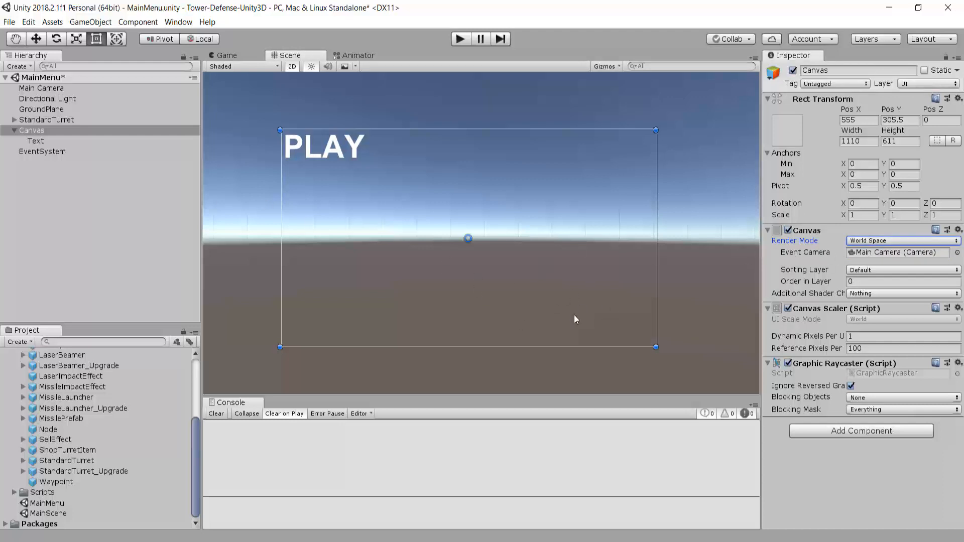
Shrink the Canvas to about 384.8 wide and 173.6 high, keeping its upper-left corner in place
scroll(556, 179, "up", 1)
middle_click_drag(557, 179, 538, 192)
middle_click_drag(421, 249, 442, 245)
left_click_drag(663, 367, 401, 199)
scroll(358, 81, "down", 4)
middle_click_drag(390, 151, 582, 284)
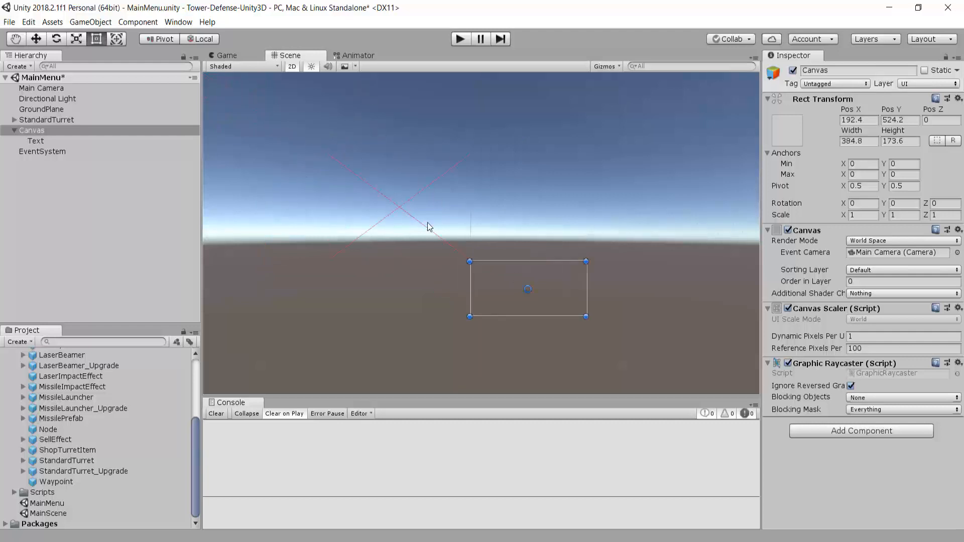
middle_click_drag(573, 184, 552, 154)
scroll(370, 176, "up", 3)
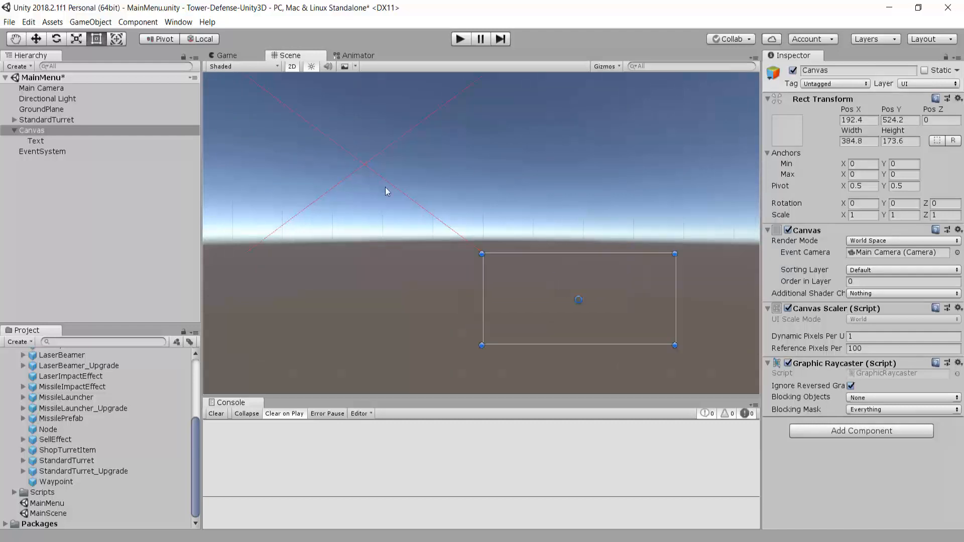
scroll(391, 180, "down", 2)
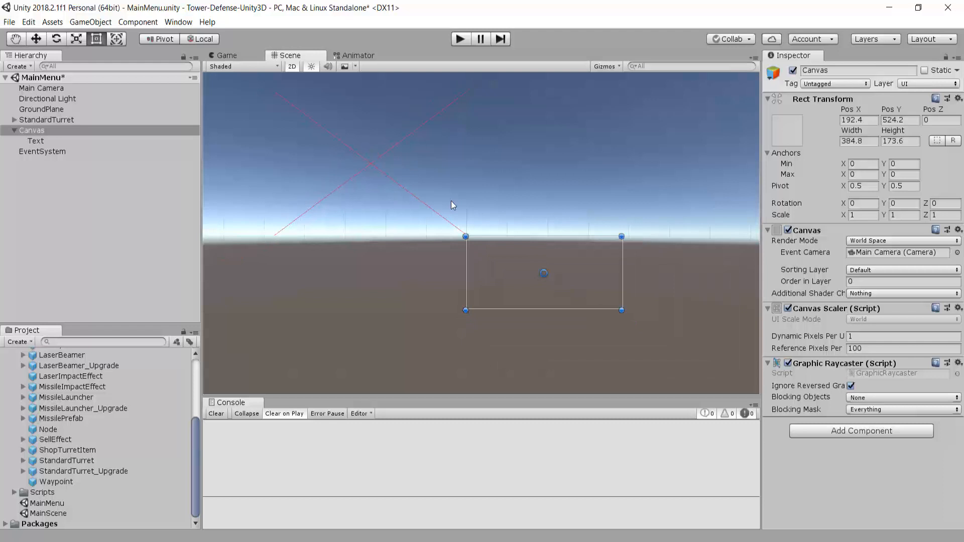
Move the PLAY text box into the Canvas's upper-left corner and size it to fit closely around the word
left_click(42, 141)
left_click_drag(271, 90, 465, 236)
left_click_drag(465, 236, 571, 280)
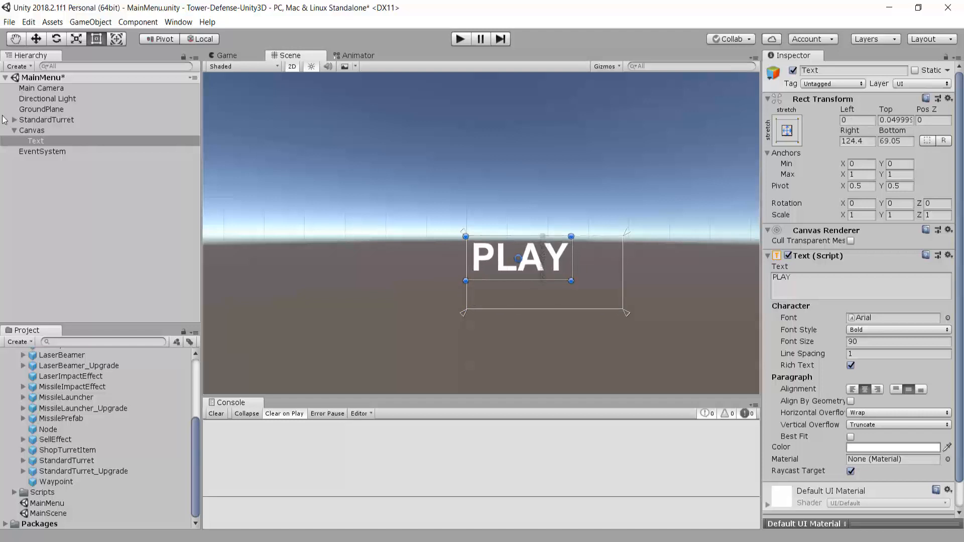
Shrink the Canvas to about 287.2 wide and 127.2 high and stretch the PLAY text box to fill it
left_click(25, 130)
left_click_drag(621, 310, 582, 290)
left_click(462, 249)
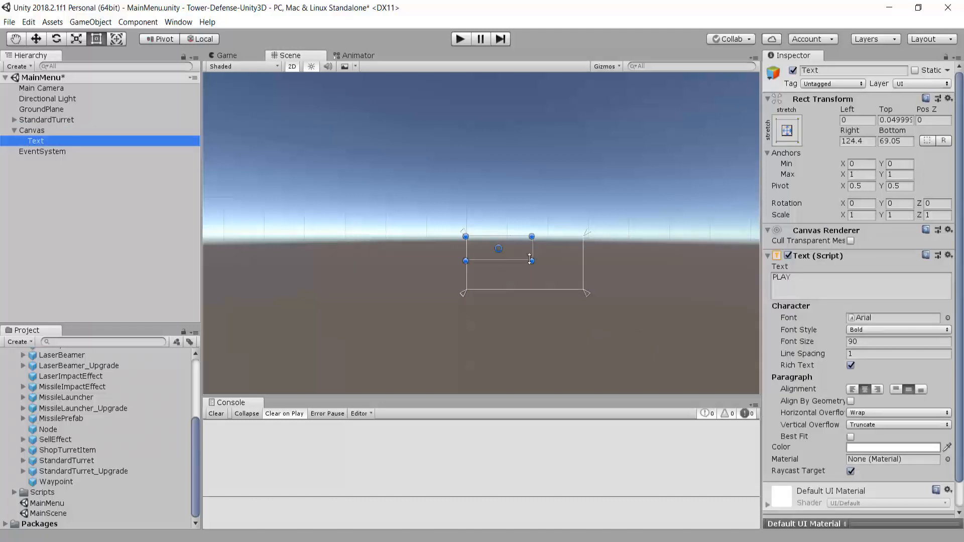
left_click_drag(532, 261, 581, 288)
scroll(572, 273, "up", 5)
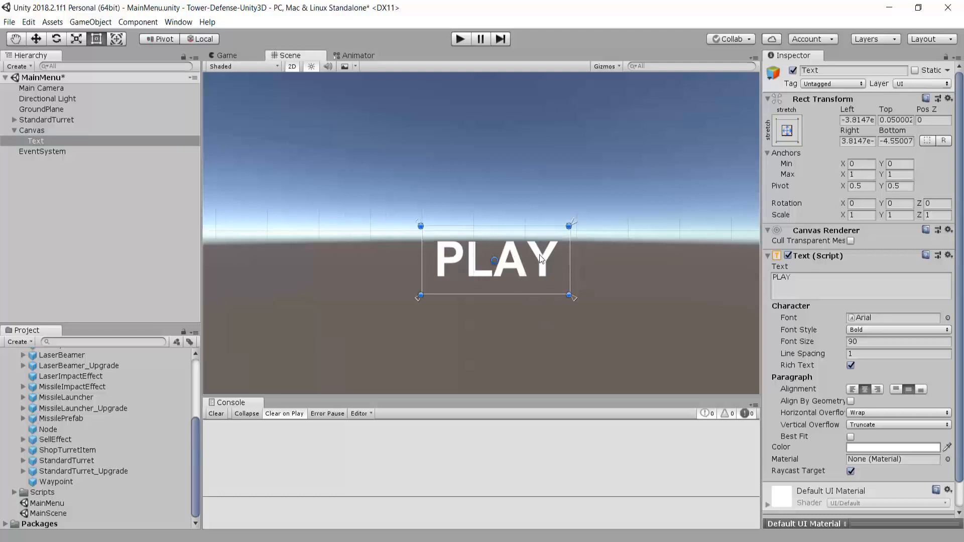
Place the Canvas at the scene origin by setting its X and Y positions to 0
left_click(103, 130)
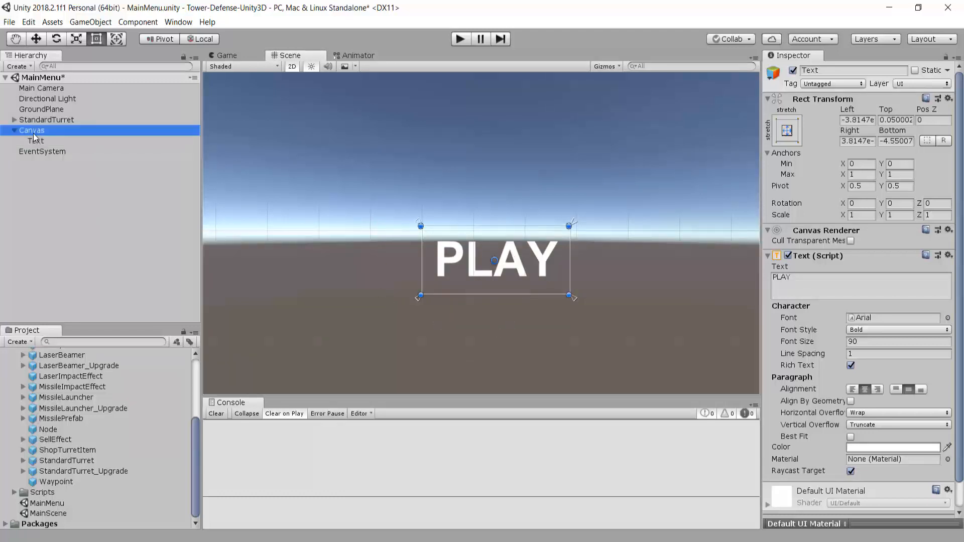
scroll(458, 294, "down", 5)
scroll(506, 344, "down", 3)
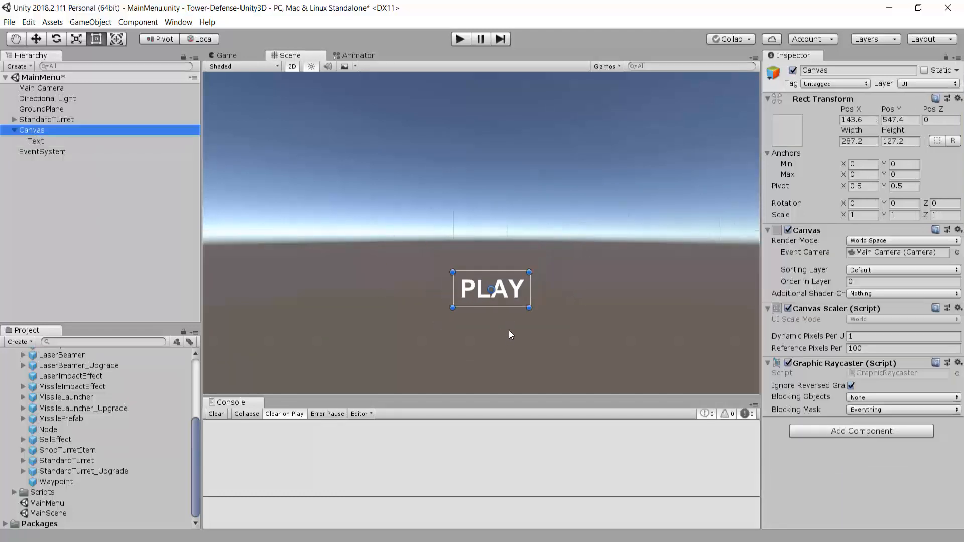
scroll(512, 329, "up", 4)
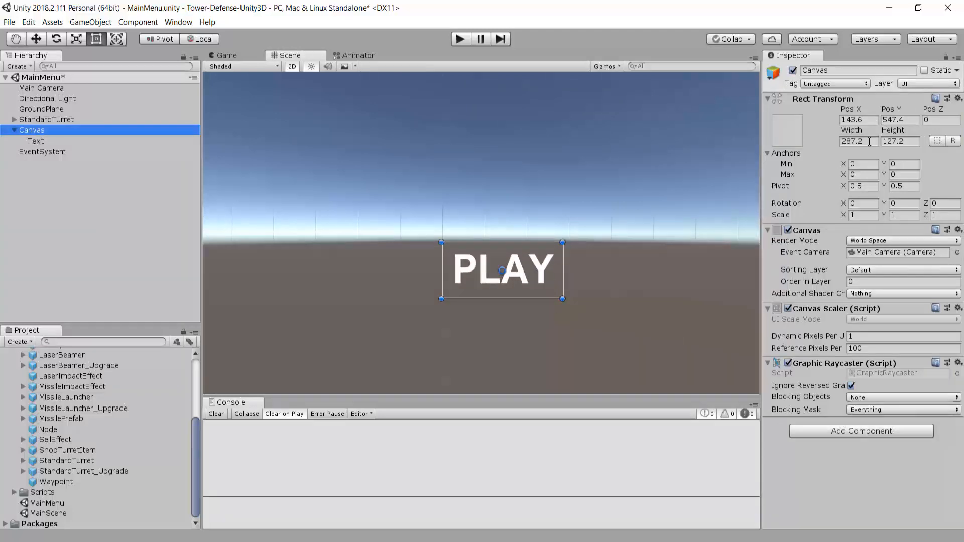
left_click(865, 121)
type("0")
key("Tab")
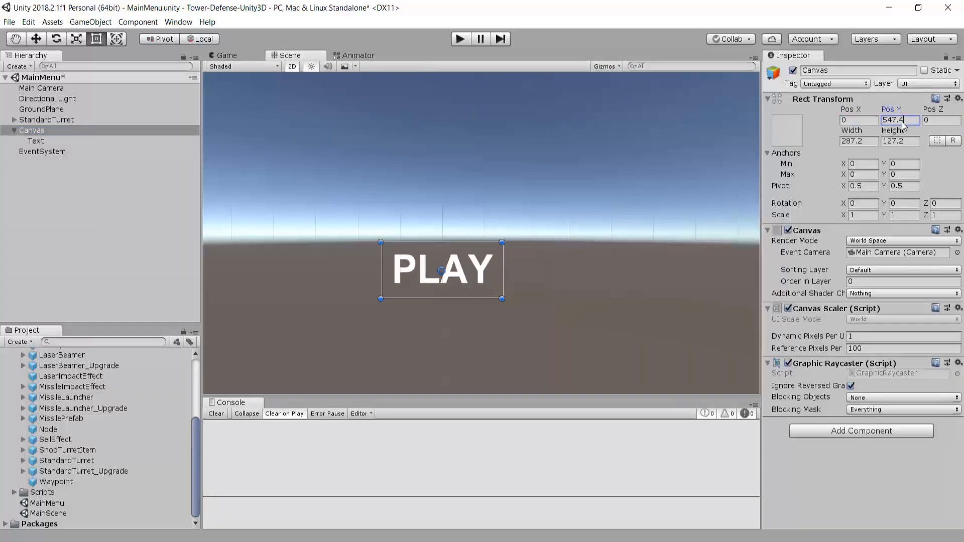
type("0f")
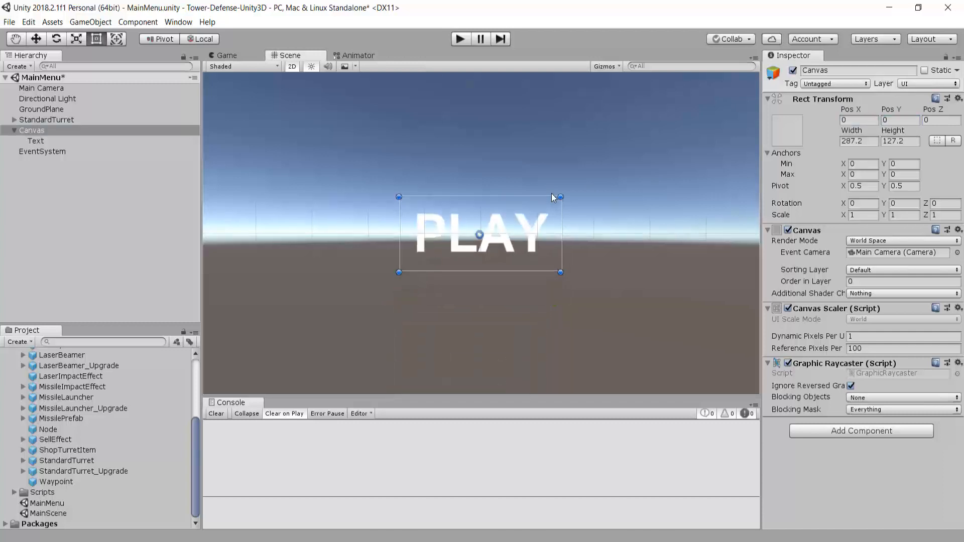
scroll(495, 202, "up", 3)
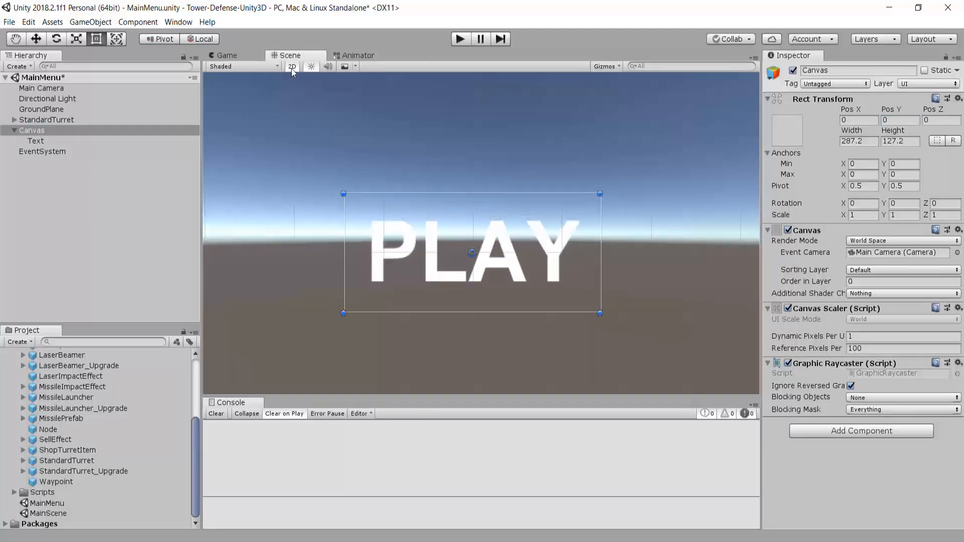
Switch the scene view to 3D and raise the Canvas above the ground to a Y position of about 36.9
left_click(292, 67)
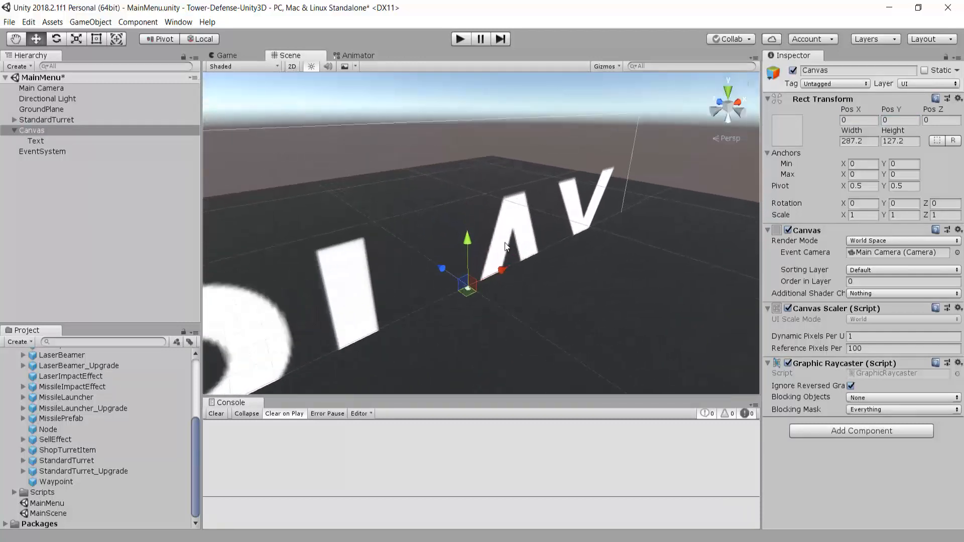
left_click_drag(507, 249, 423, 249, "alt")
scroll(523, 265, "down", 10)
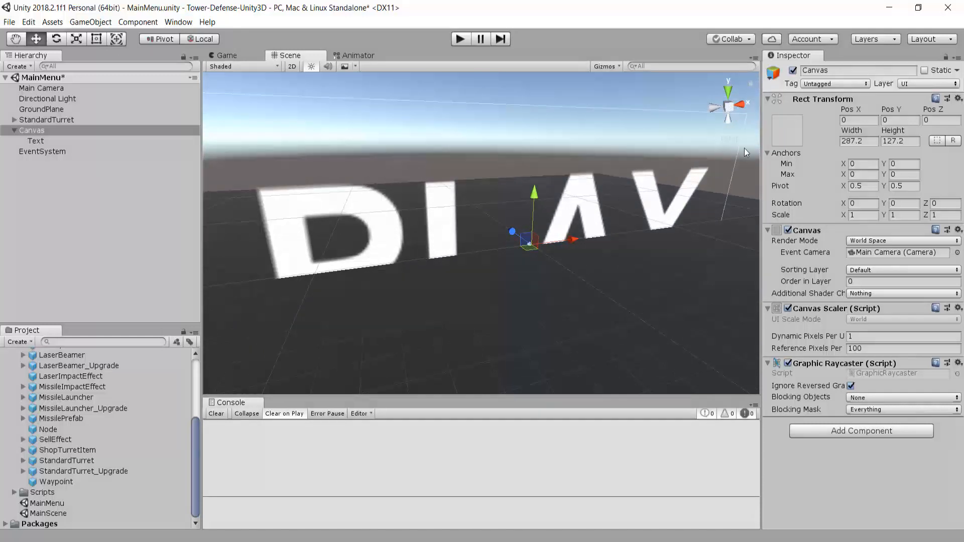
left_click_drag(535, 195, 598, 144)
Scale the Canvas to 0.05 on X, Y and Z and set its Y position to 0
left_click(873, 215)
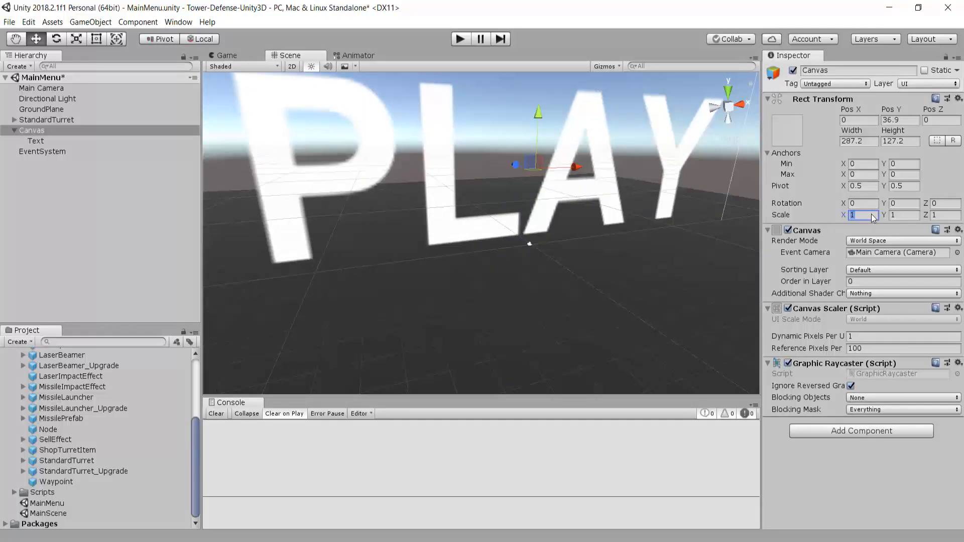
type("0.05")
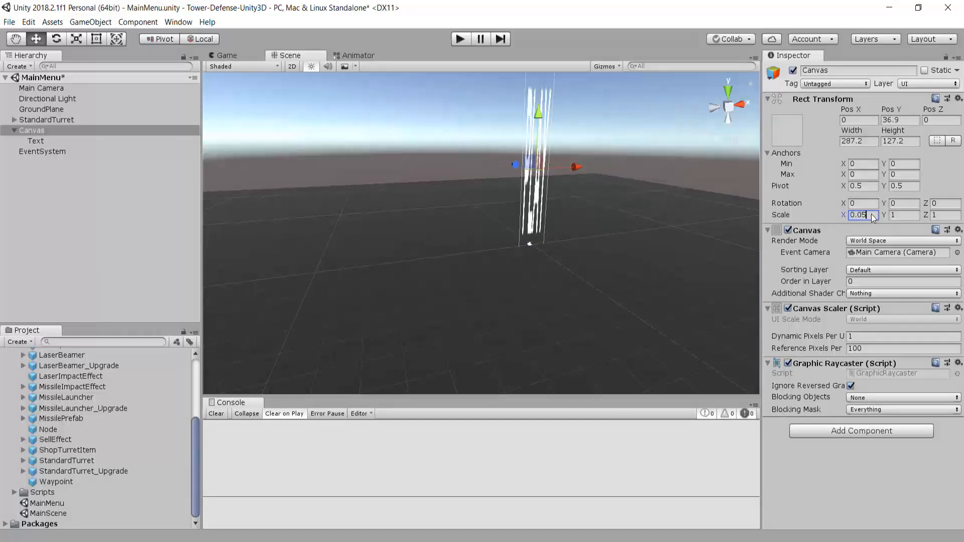
left_click(908, 215)
type("0.05")
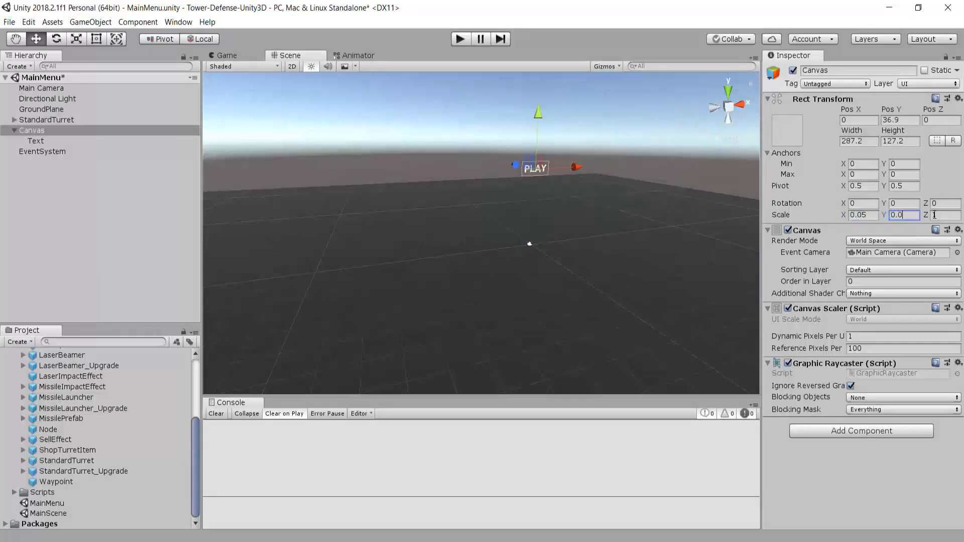
left_click(945, 216)
type("0.05")
left_click(891, 121)
type("0")
Scale the Canvas to 0.005 on X, Y and Z to suit the turret's size
right_click(662, 231)
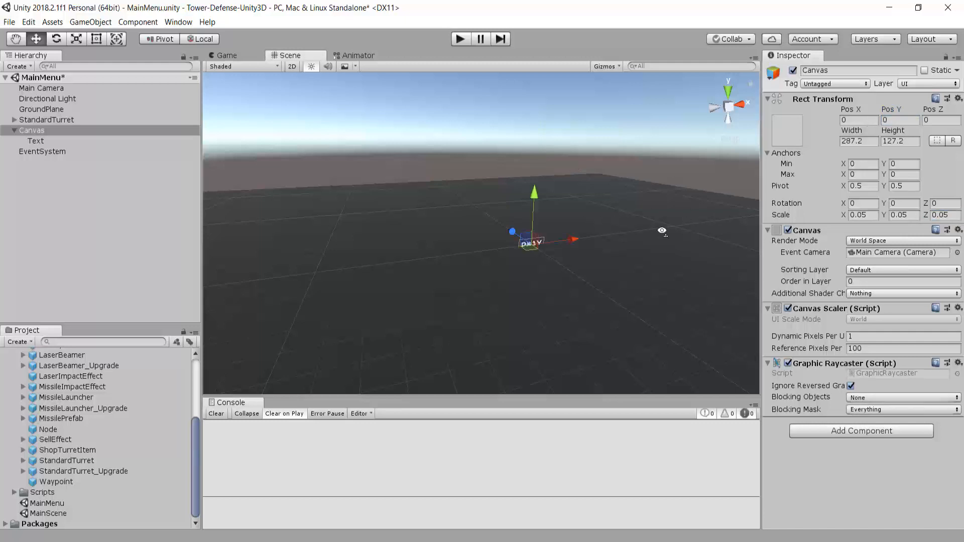
key("f")
scroll(581, 203, "up", 14)
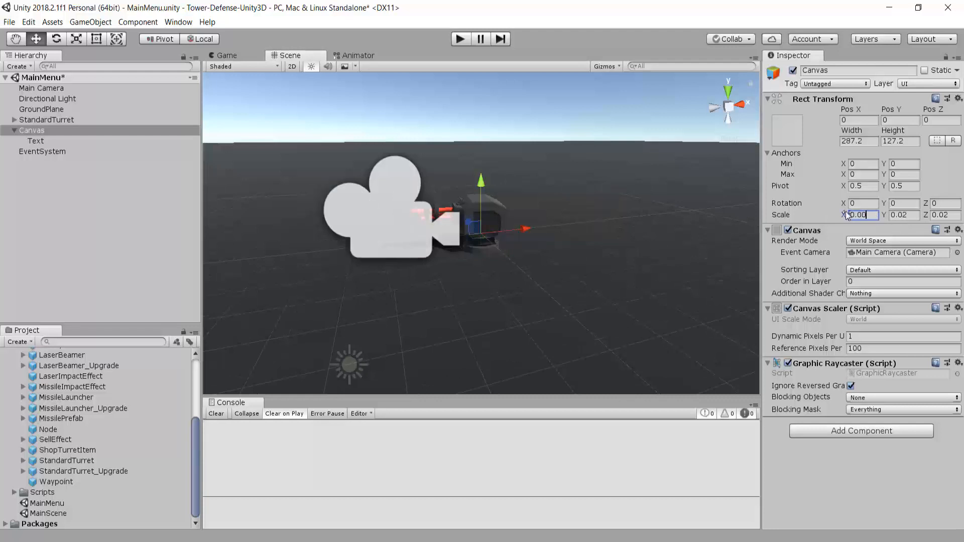
type("5")
key("Tab")
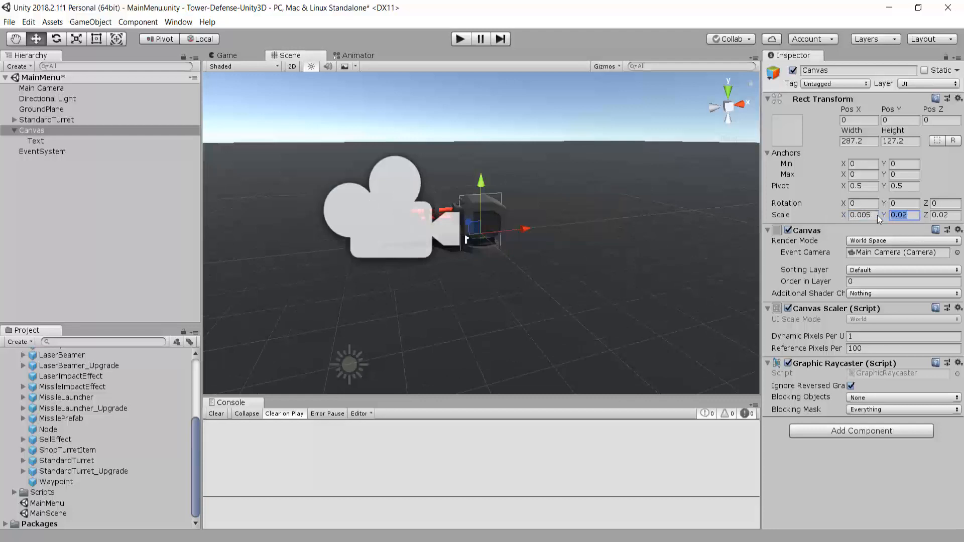
type("0.005")
key("Tab")
type("0.005")
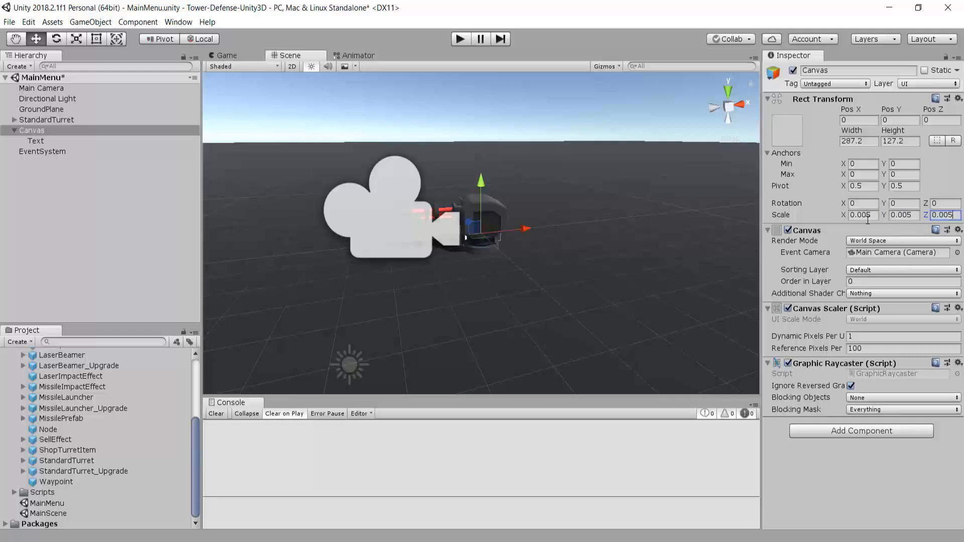
Raise the Canvas to a Y position of 1.4, just above the turret, and preview it in the Game view
left_click_drag(478, 187, 474, 141)
scroll(432, 156, "up", 5)
middle_click_drag(432, 191, 472, 249)
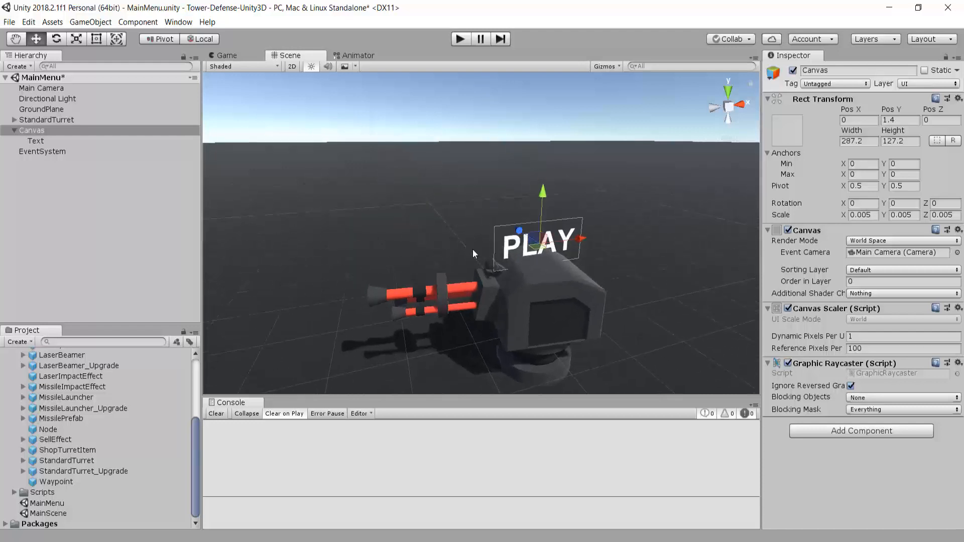
scroll(472, 249, "up", 3)
left_click(251, 56)
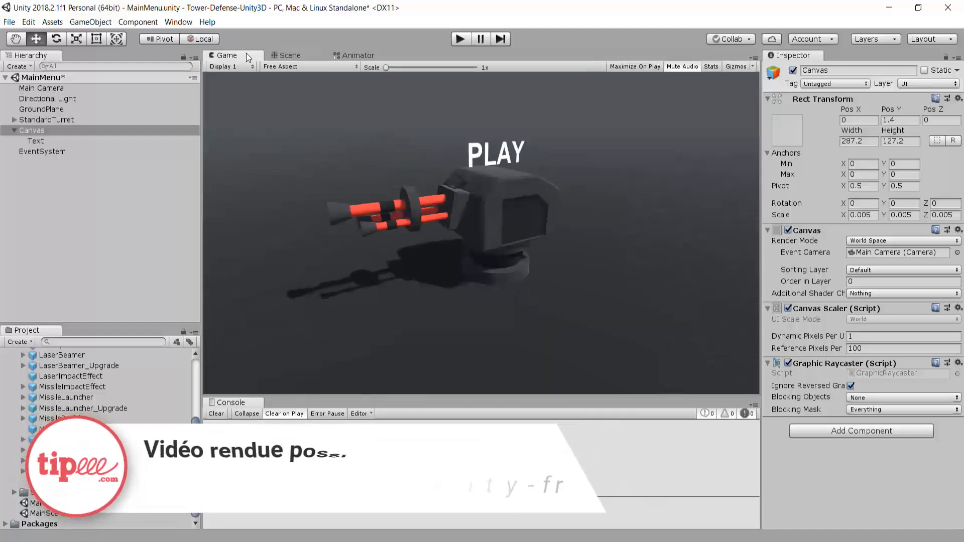
left_click(287, 56)
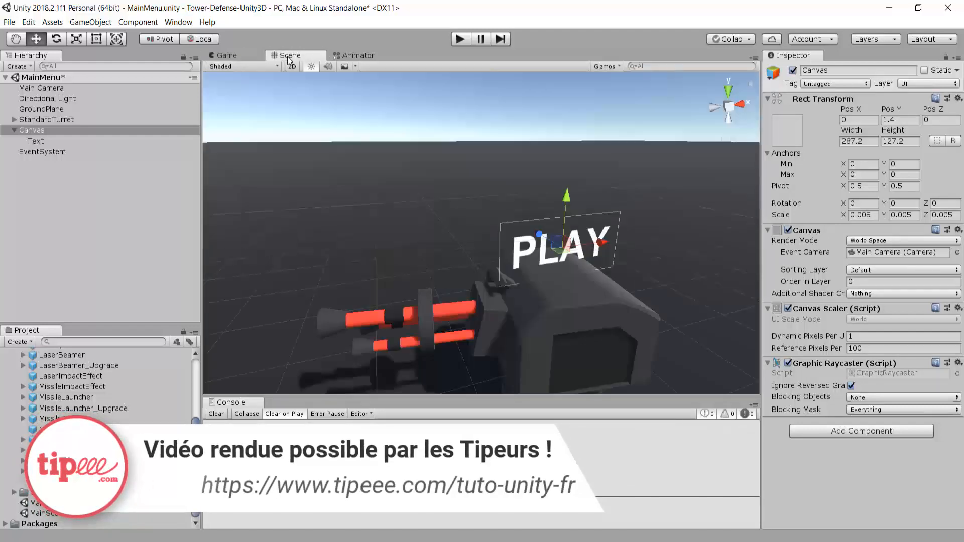
Examine the PLAY text's placement above the turret from several angles in the scene and through the game camera
scroll(479, 248, "up", 5)
left_click_drag(405, 237, 625, 323, "alt")
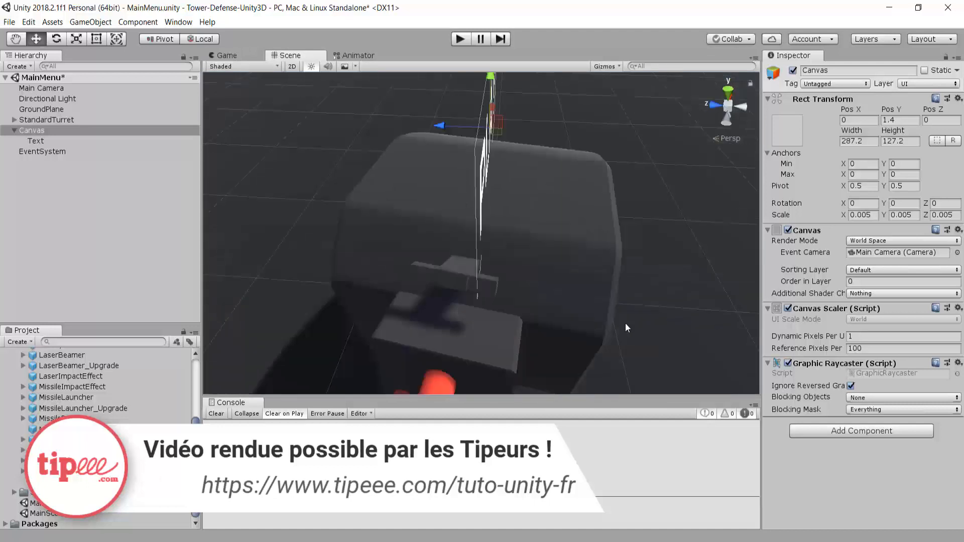
scroll(604, 279, "down", 7)
scroll(614, 273, "up", 4)
scroll(614, 274, "up", 4)
left_click_drag(614, 274, 517, 222, "alt")
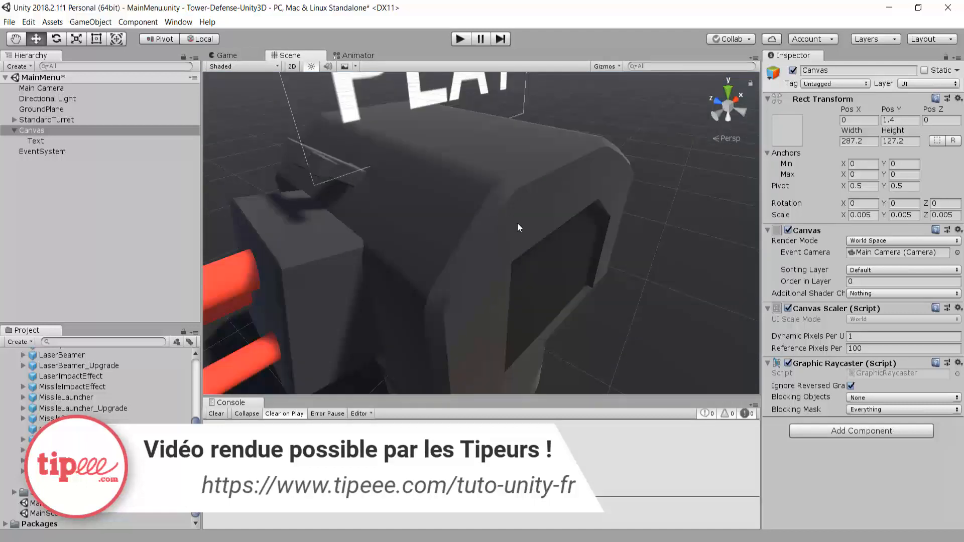
scroll(517, 222, "down", 5)
left_click(245, 56)
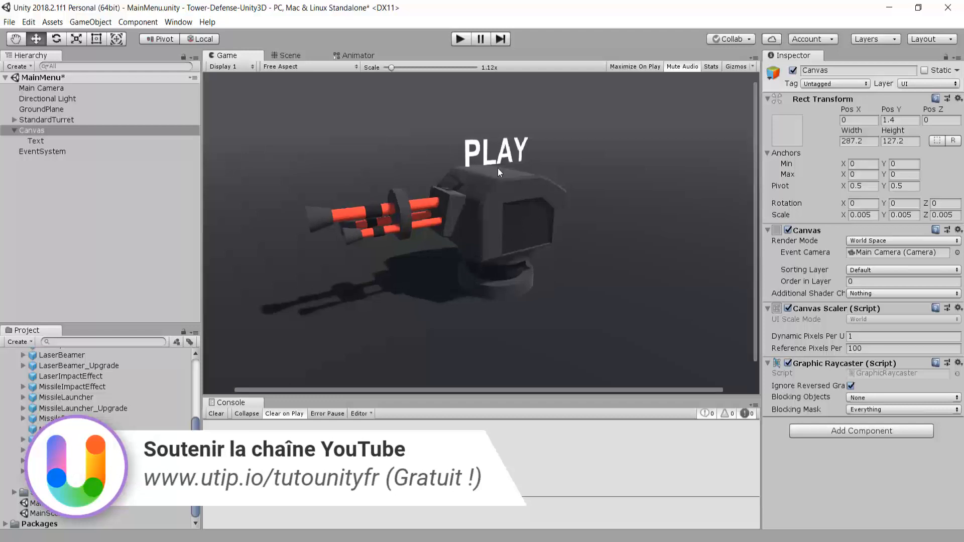
left_click(294, 55)
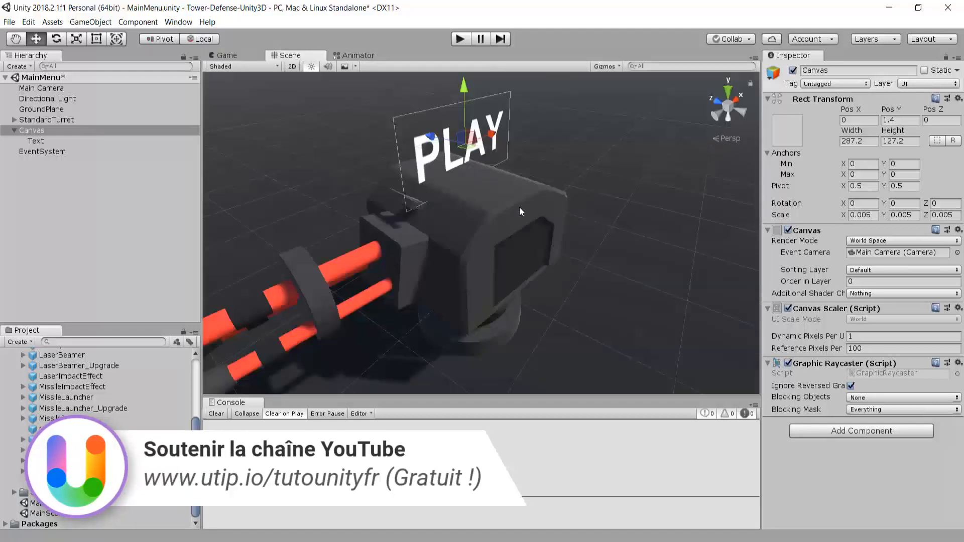
right_click_drag(519, 207, 412, 243)
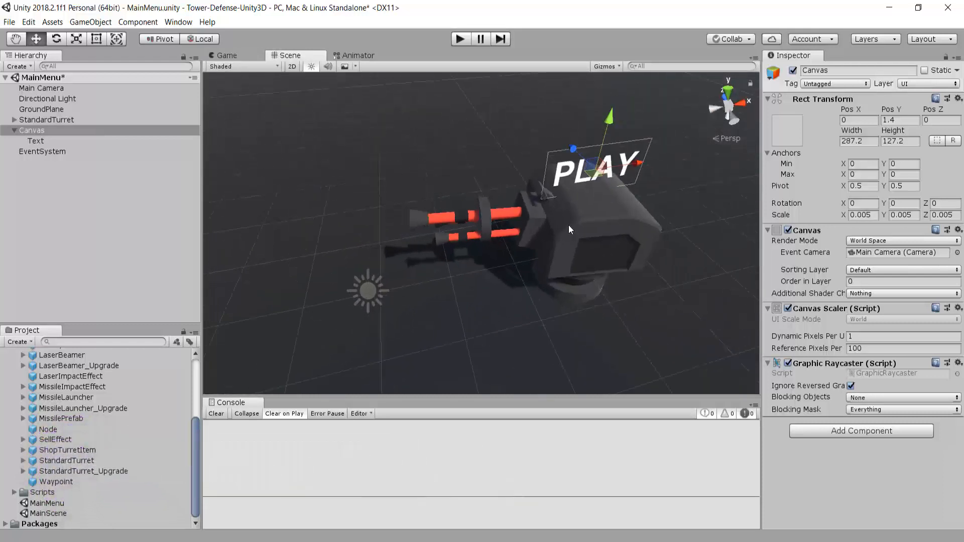
middle_click_drag(569, 225, 510, 226)
scroll(510, 227, "up", 5)
right_click_drag(506, 216, 495, 171)
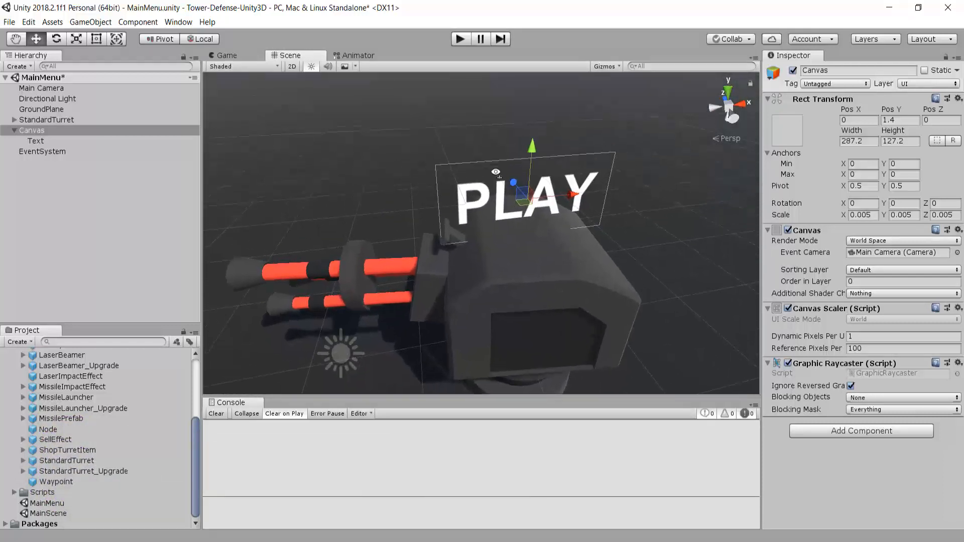
scroll(492, 174, "down", 4)
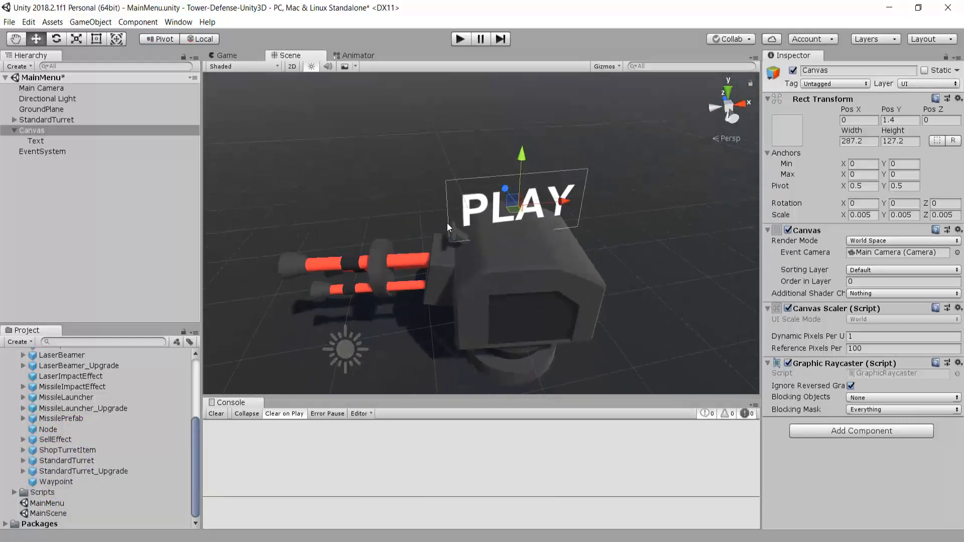
Set the Y rotation of StandardTurret's PartToRotate to 0 and preview the turret in the Game view
left_click(41, 119)
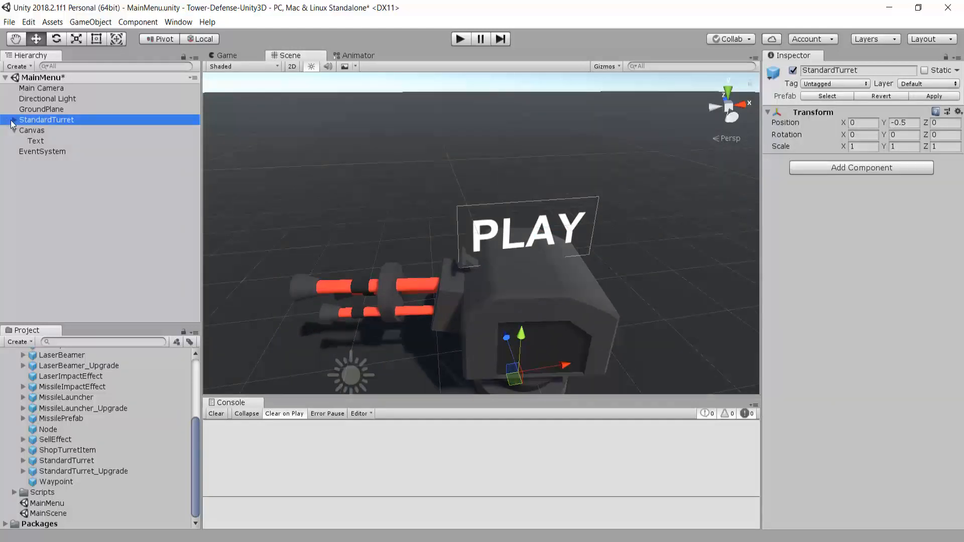
left_click(14, 119)
left_click(46, 140)
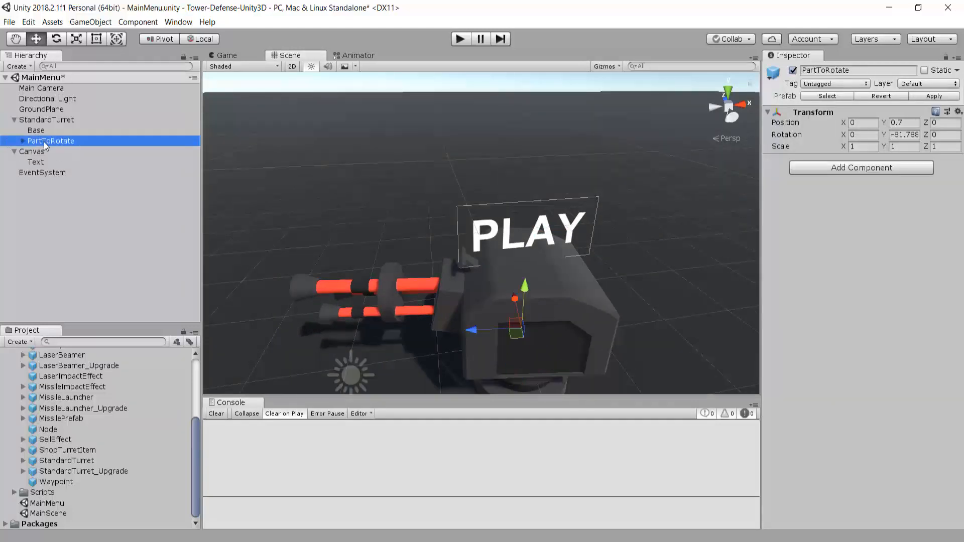
left_click(904, 135)
scroll(592, 260, "down", 4)
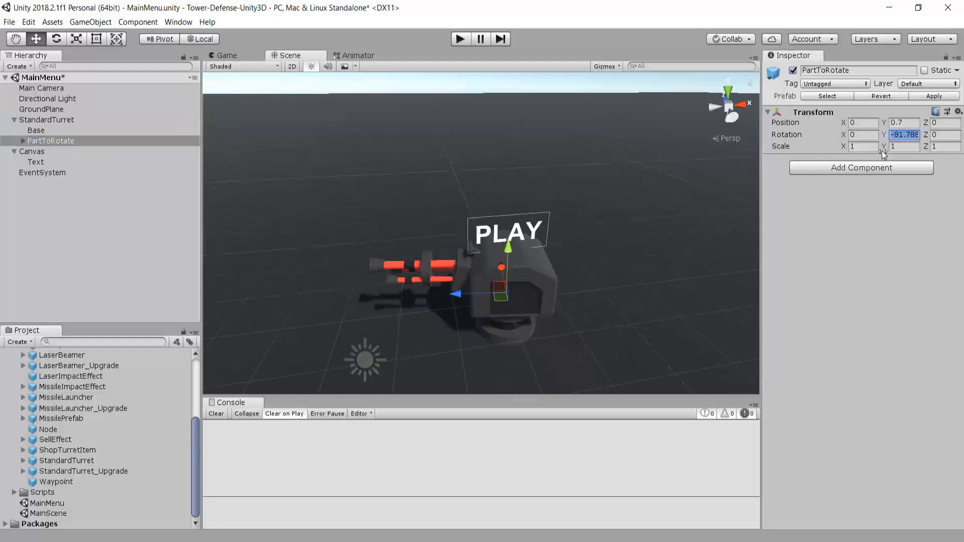
type("0")
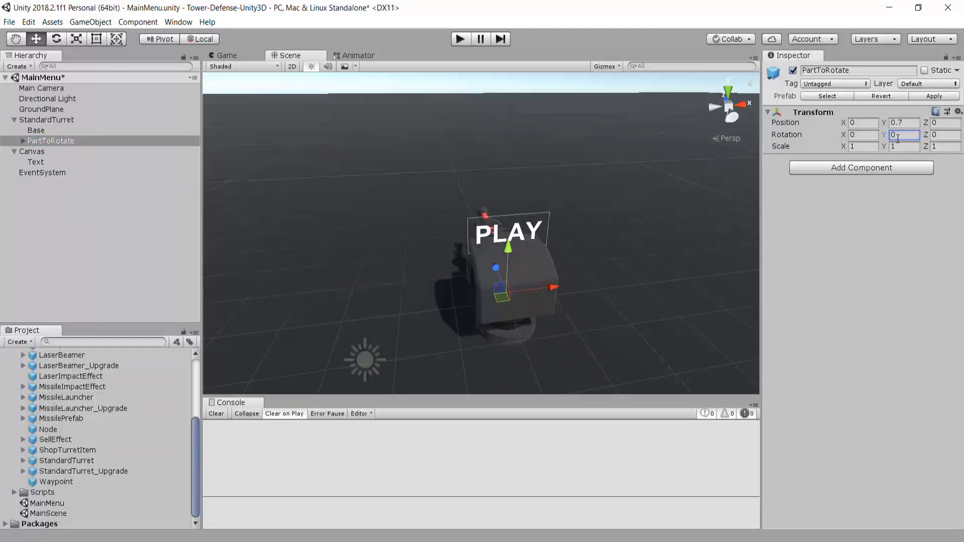
left_click(236, 55)
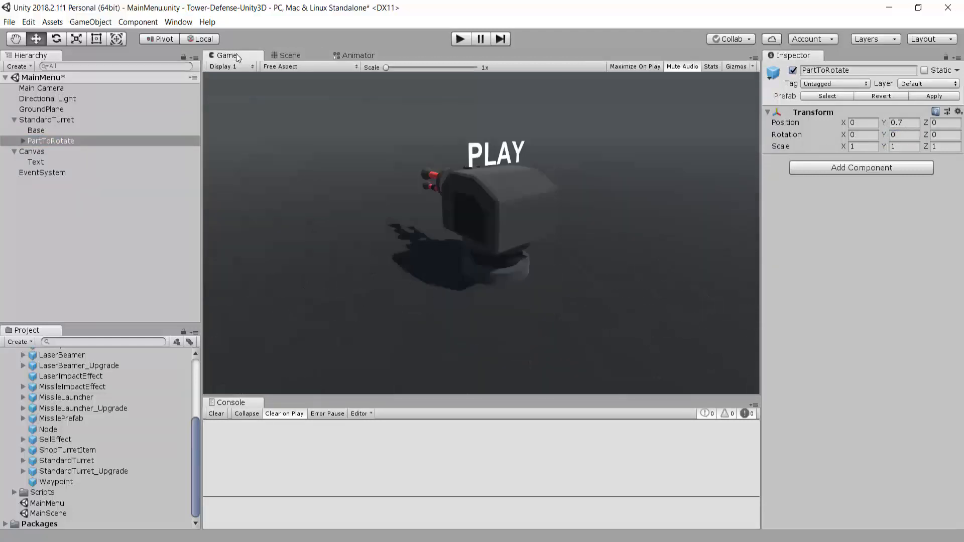
left_click(321, 56)
Set PartToRotate's Y rotation to -90 and check the turret's orientation in the Game view
left_click(914, 137)
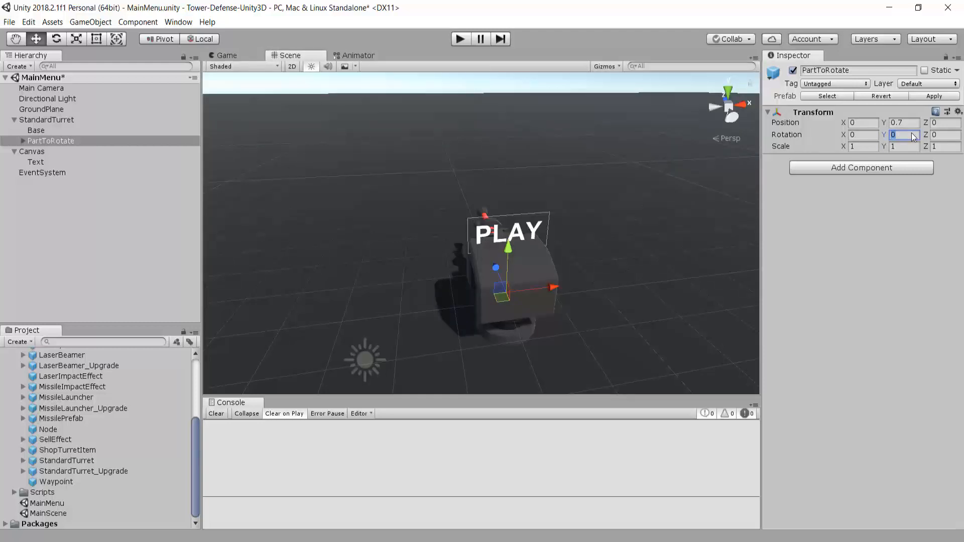
type("-90")
left_click(218, 58)
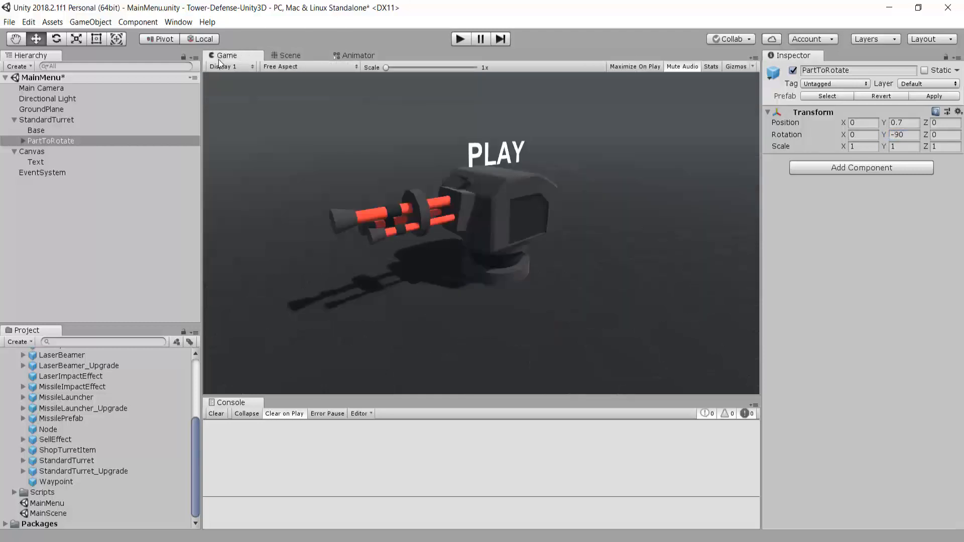
Set the Canvas's Y position to 0 and its Y rotation to 90 so the text runs along the turret's other axis
left_click(277, 59)
scroll(519, 150, "up", 8)
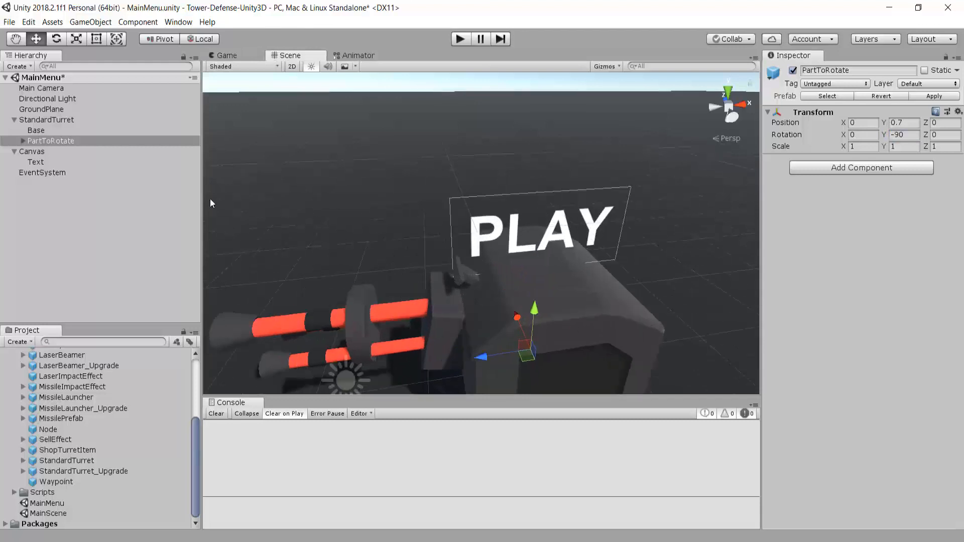
left_click(48, 155)
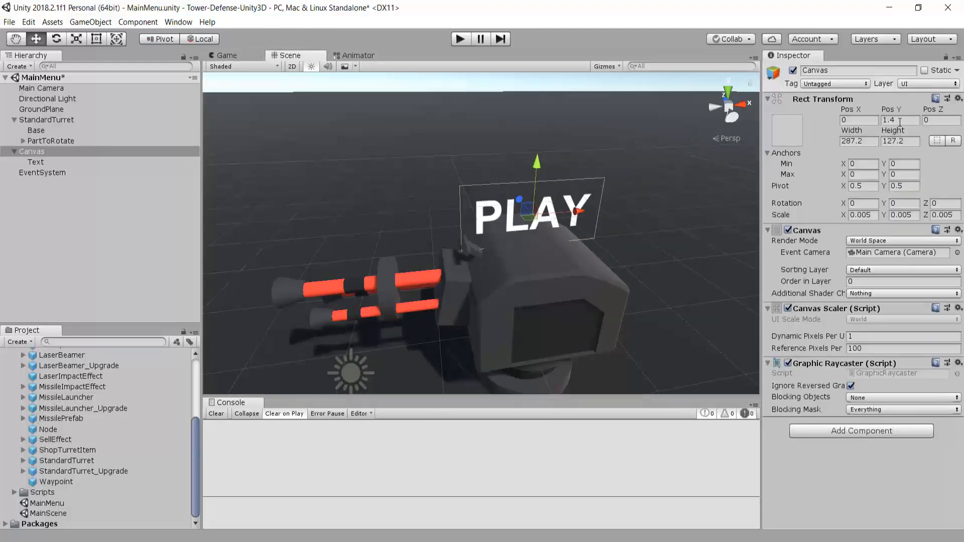
left_click(899, 121)
type("0")
key("Return")
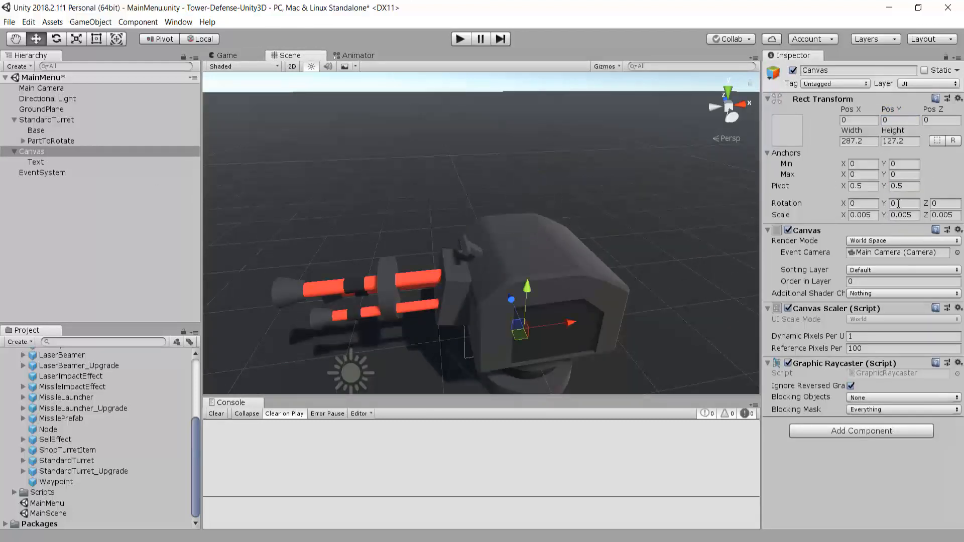
left_click(906, 203)
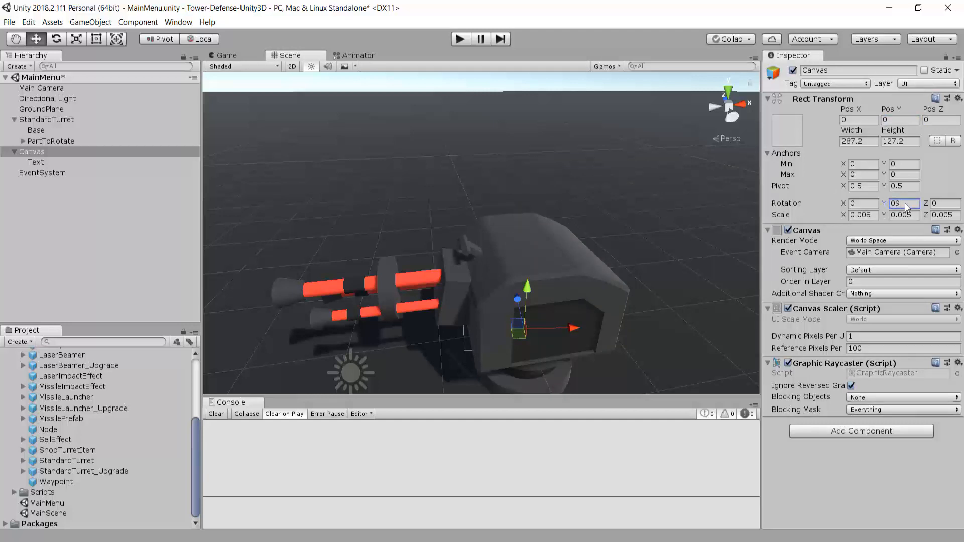
type("90")
left_click(49, 152)
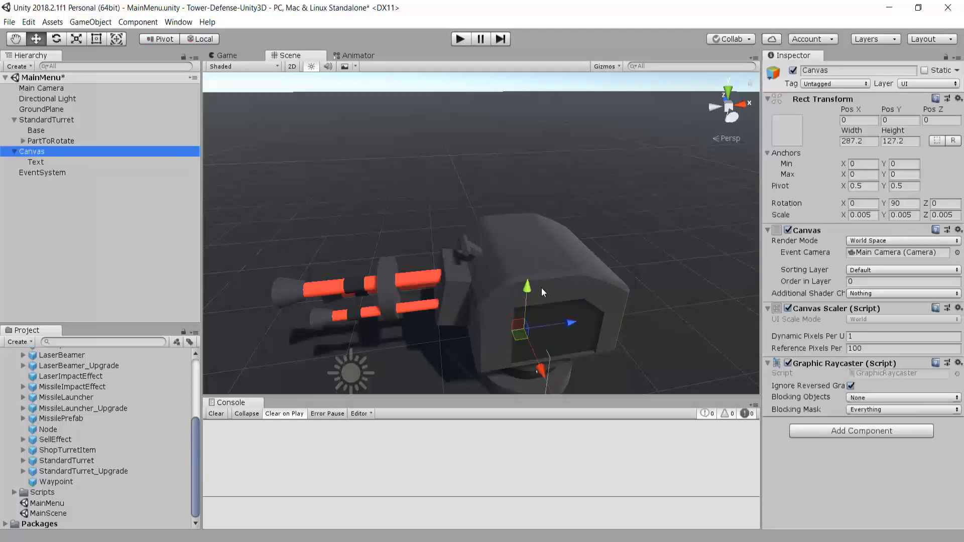
Raise the Canvas to a Y position of about 1.357, just above the turret, and preview it in the Game view
left_click_drag(541, 290, 546, 204)
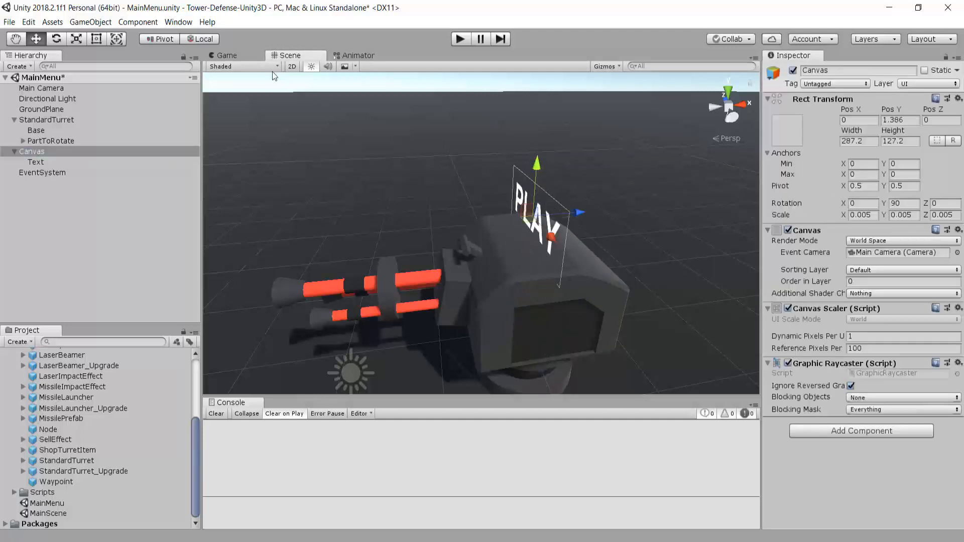
left_click(229, 56)
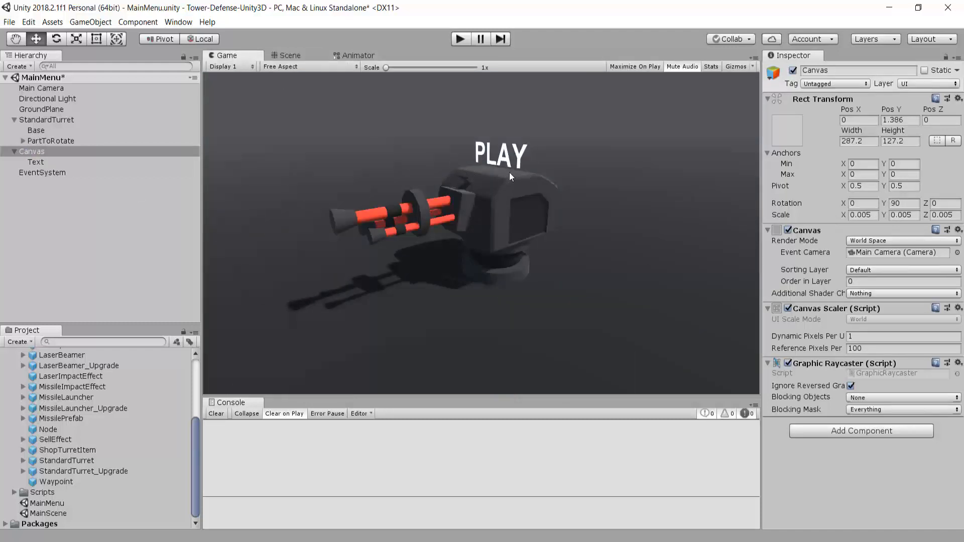
left_click(292, 55)
scroll(451, 183, "up", 5)
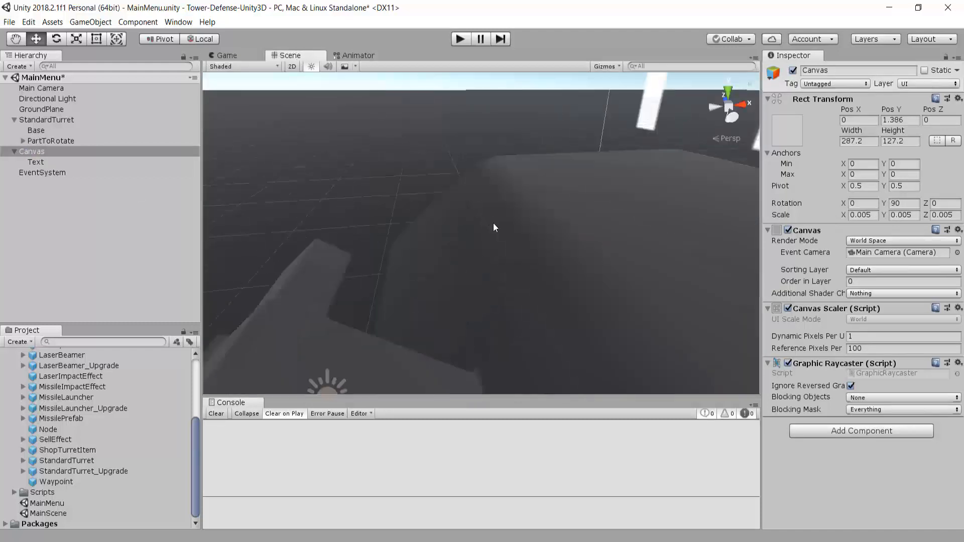
scroll(493, 222, "up", 3)
right_click_drag(493, 222, 623, 196)
scroll(622, 195, "down", 6)
left_click_drag(626, 105, 626, 109)
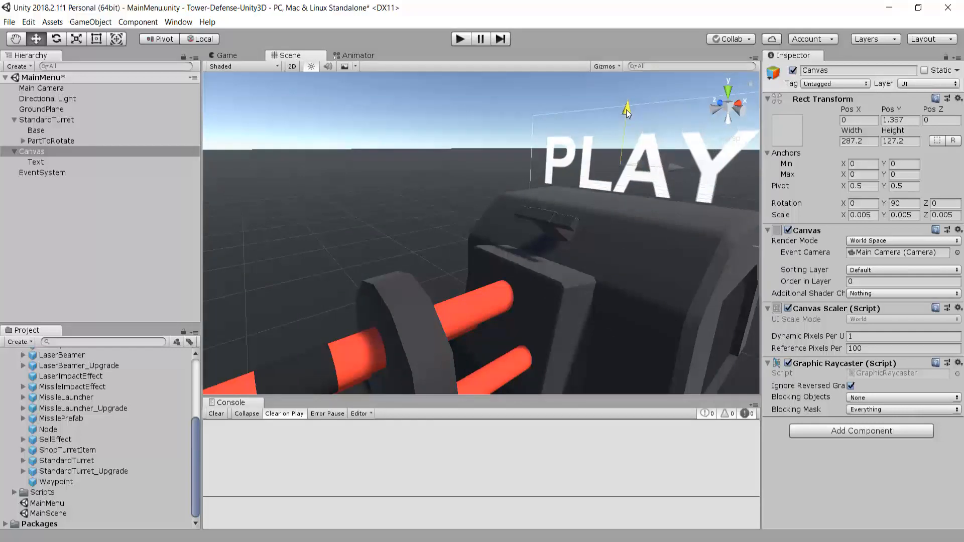
middle_click_drag(641, 143, 595, 125)
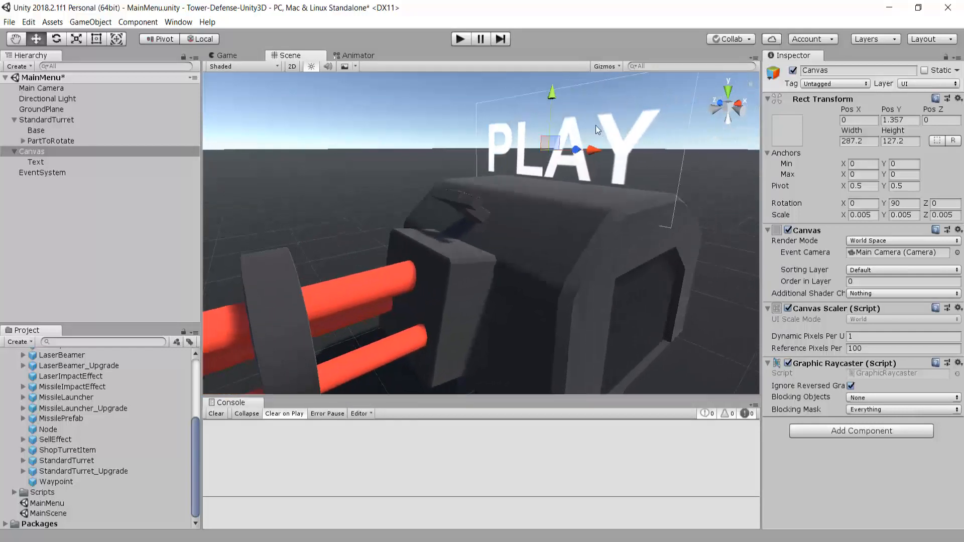
left_click(242, 57)
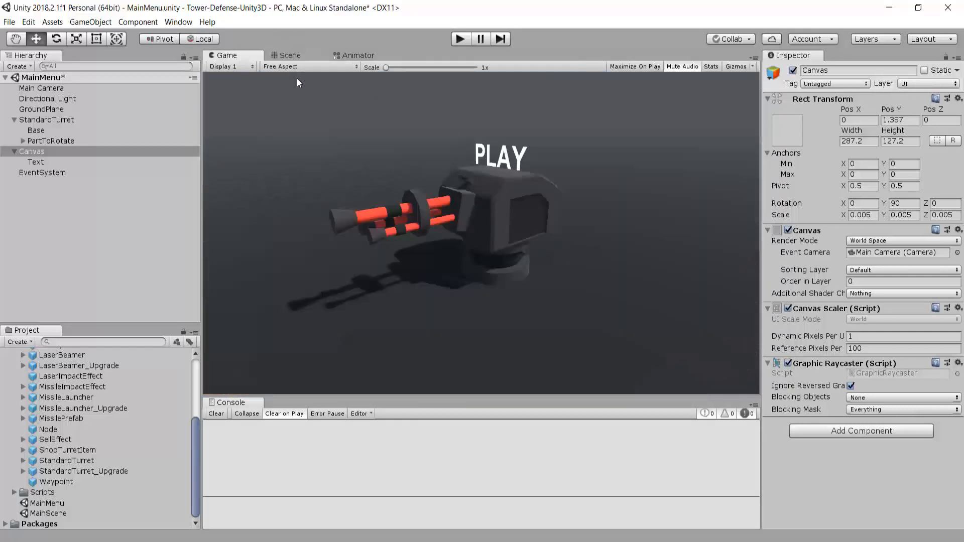
Shift the Canvas to an X position of about -0.205 and Z of about -0.106, and preview it in the Game view
left_click(282, 55)
scroll(630, 230, "up", 5)
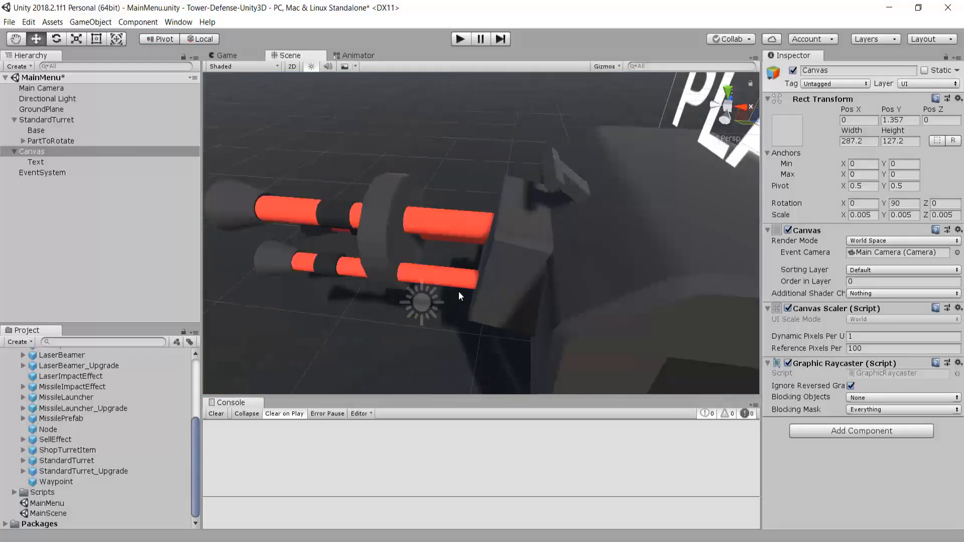
scroll(459, 291, "down", 5)
left_click_drag(625, 191, 612, 193)
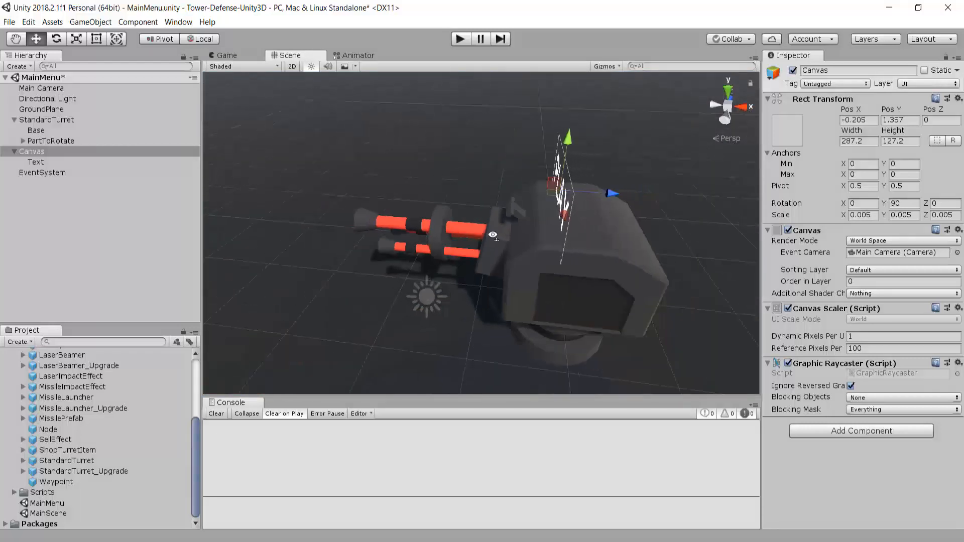
right_click_drag(493, 234, 602, 231)
middle_click_drag(458, 236, 610, 240)
left_click_drag(580, 245, 593, 259)
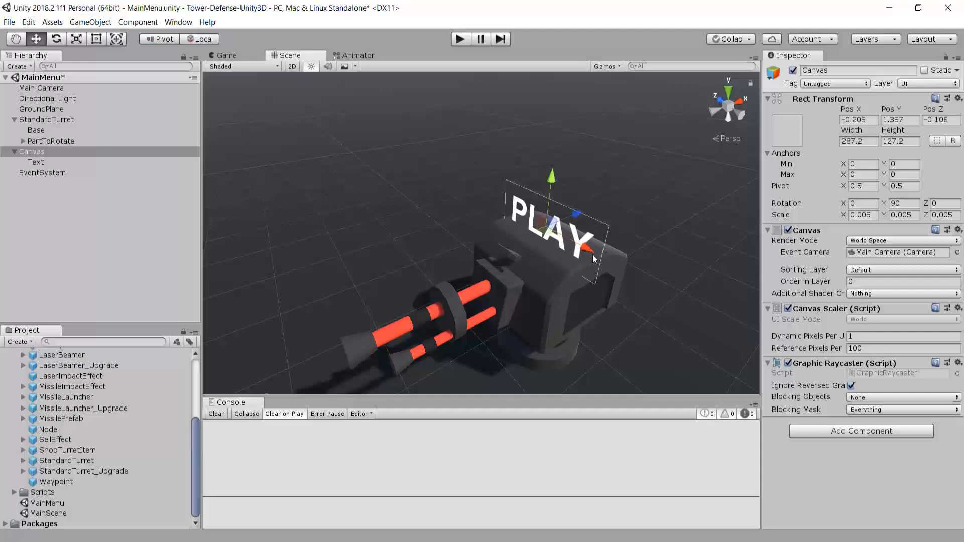
left_click(224, 56)
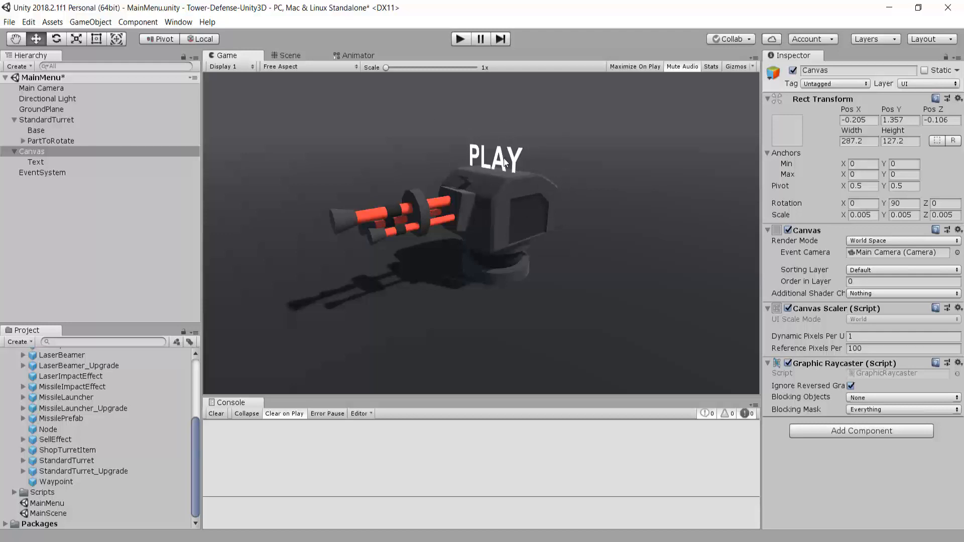
Add a Button component to the Canvas's Text object and test it in a short play session
left_click(36, 162)
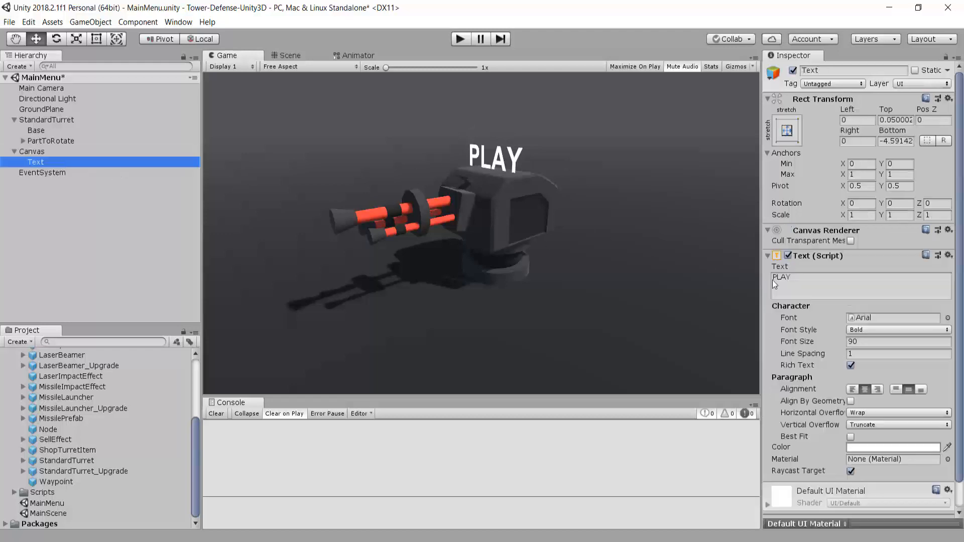
scroll(783, 301, "down", 2)
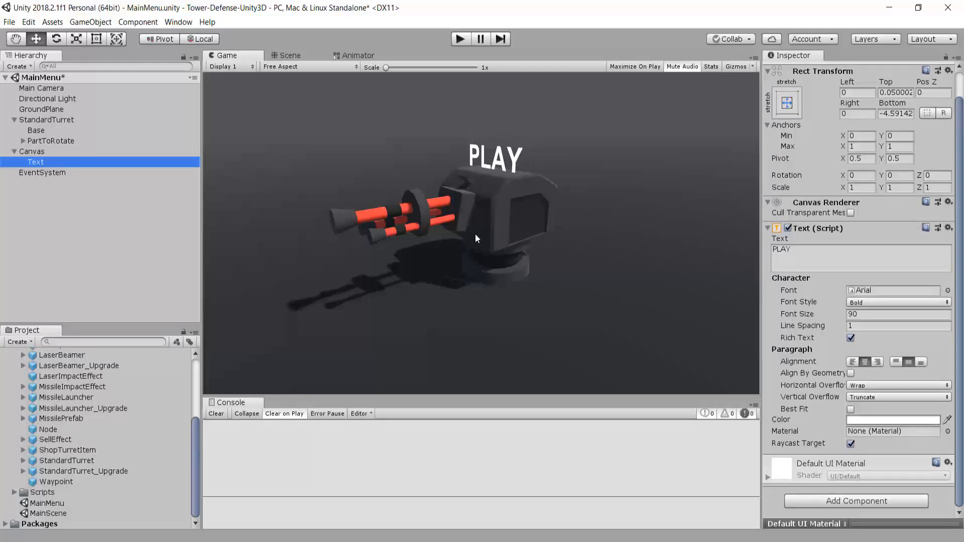
left_click(884, 504)
type("button")
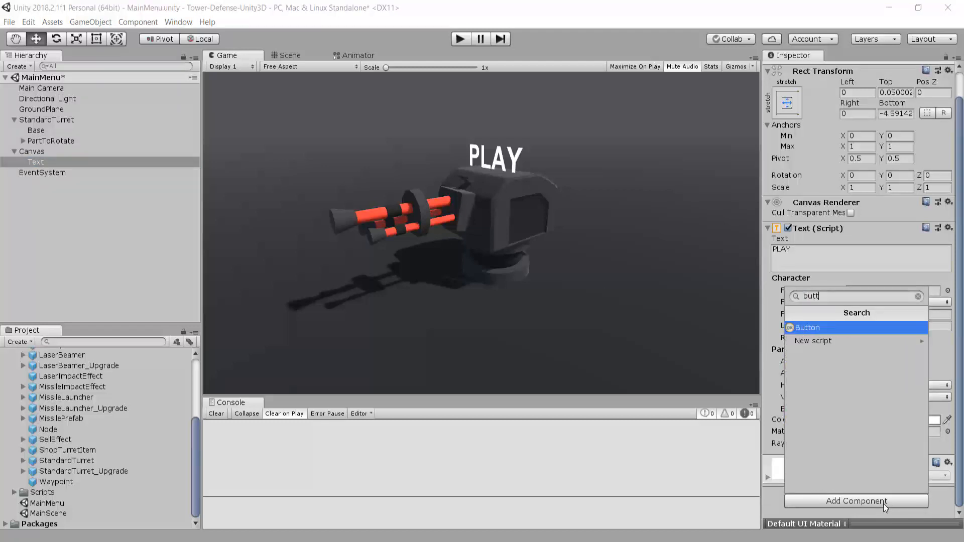
key("Return")
left_click(466, 41)
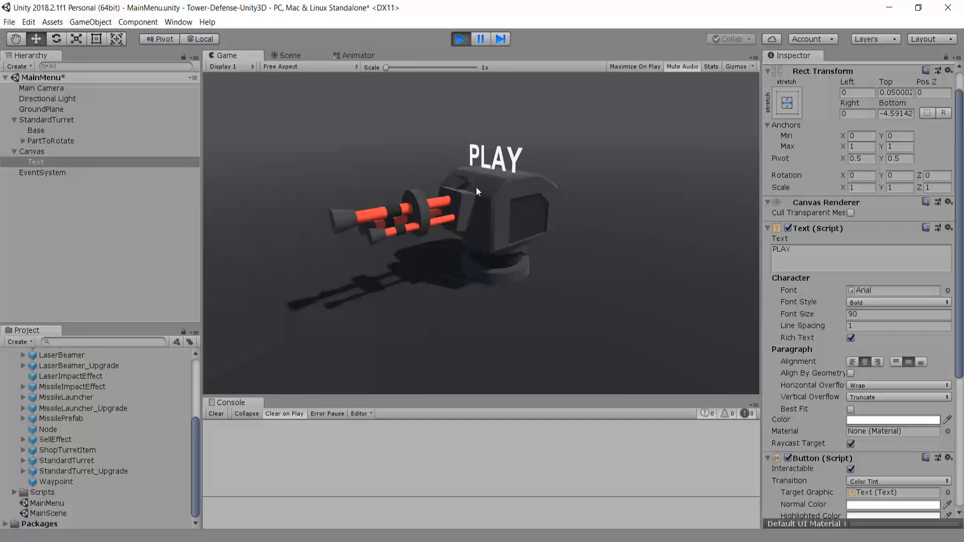
left_click(459, 41)
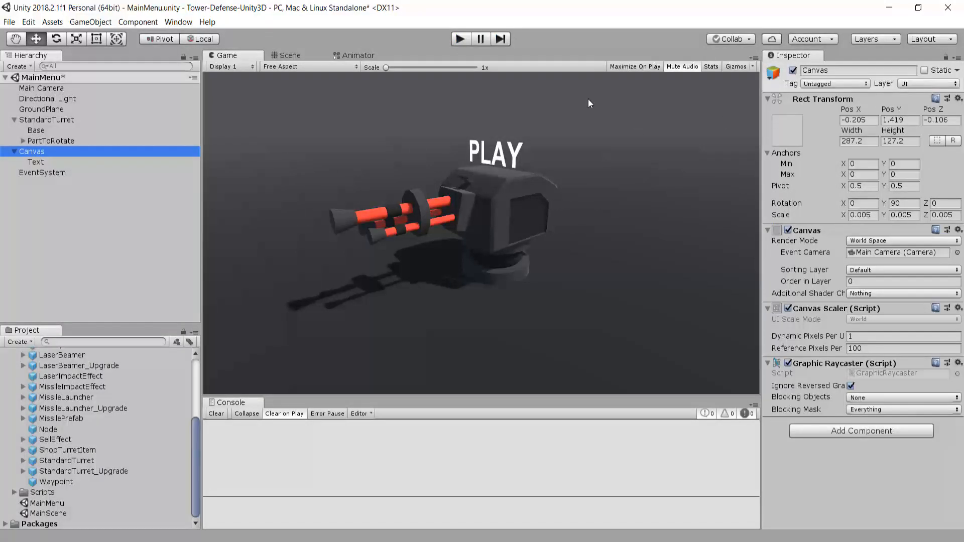
Rename the Canvas as CanvasTopTurret
left_click(841, 76)
key("BackSpace")
type("CanvasT")
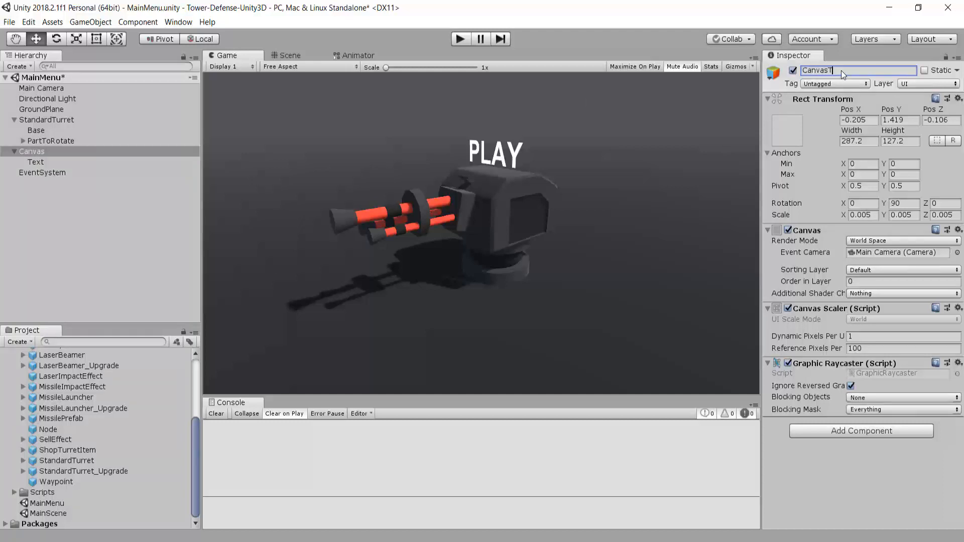
type("opTurret")
key("Return")
Rename the Text object under CanvasTopTurret as PlayButton
left_click(89, 163)
left_click(848, 67)
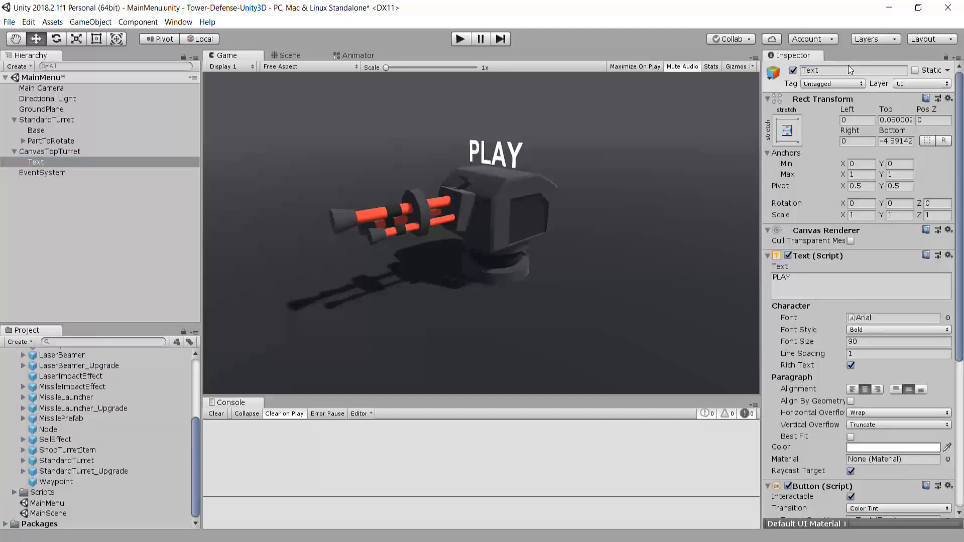
type("PlayButton")
key("Return")
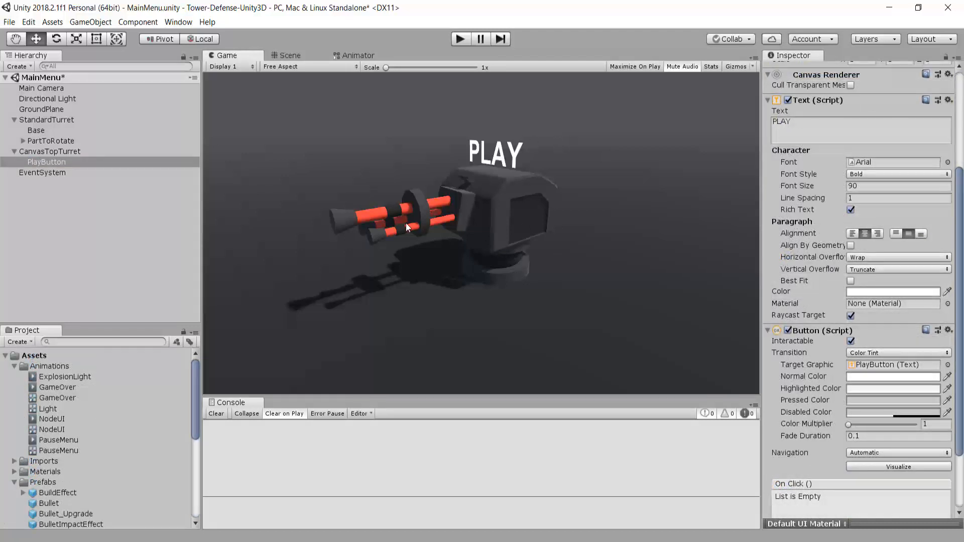
Duplicate CanvasTopTurret and move the copy over the turret's barrels, to an X position of about -1.938
left_click(56, 151)
left_click(285, 56)
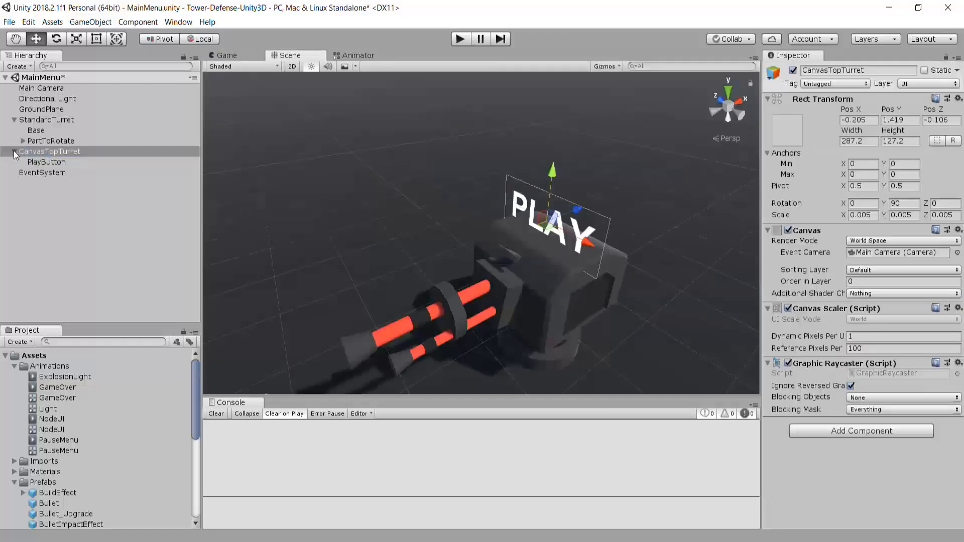
left_click(14, 151)
scroll(436, 256, "up", 3)
left_click_drag(433, 246, 455, 172, "alt")
scroll(436, 251, "up", 4)
scroll(435, 243, "down", 4)
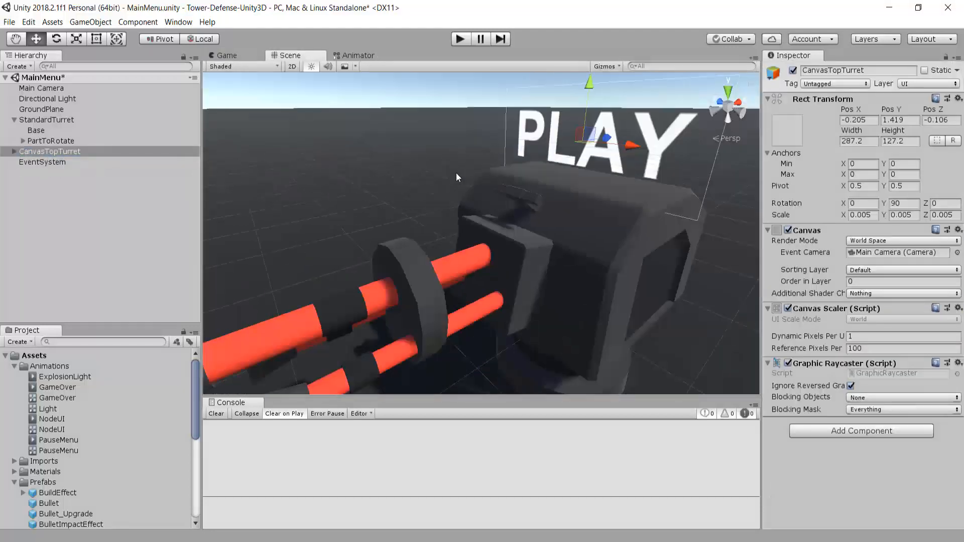
left_click(40, 144)
left_click(40, 154)
key("ctrl+d")
scroll(526, 177, "down", 3)
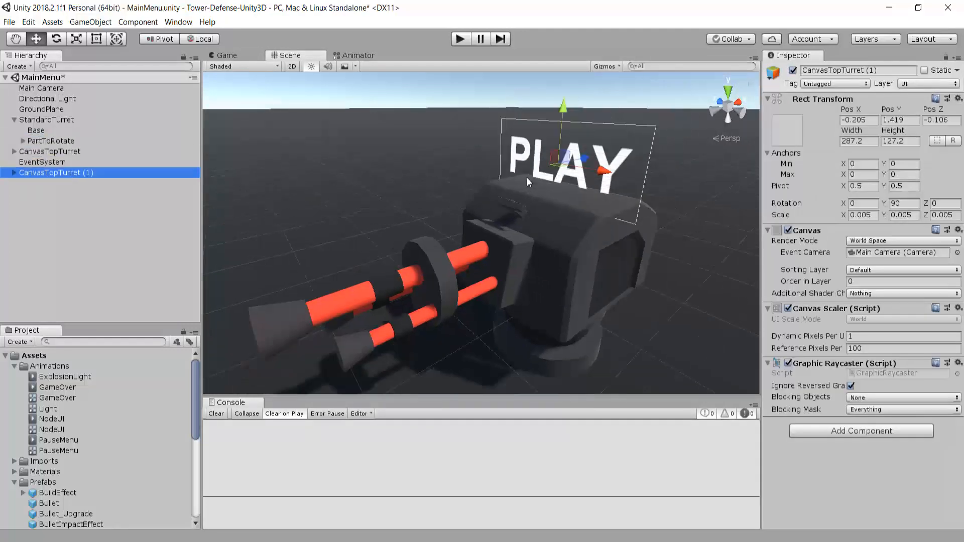
scroll(526, 177, "down", 1)
left_click_drag(572, 167, 489, 201)
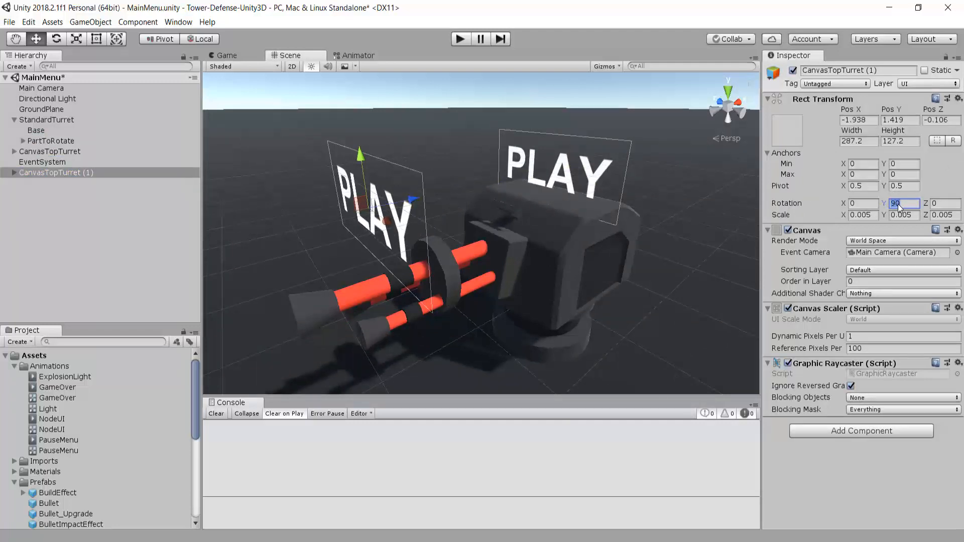
Set the duplicated canvas's Y rotation to 0 and preview both PLAY texts in the Game view
type("0")
right_click_drag(487, 225, 477, 215)
scroll(486, 225, "down", 4)
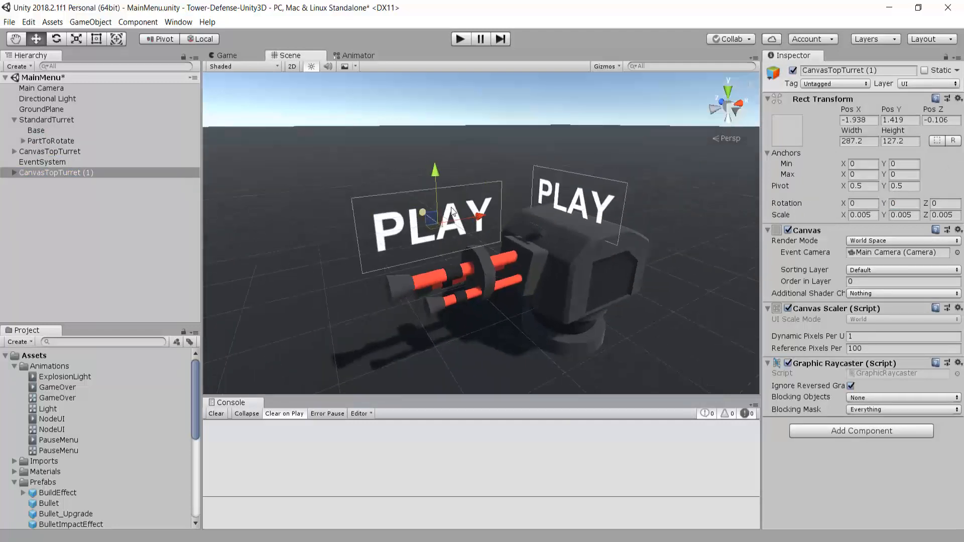
scroll(595, 246, "up", 4)
right_click_drag(594, 246, 554, 225)
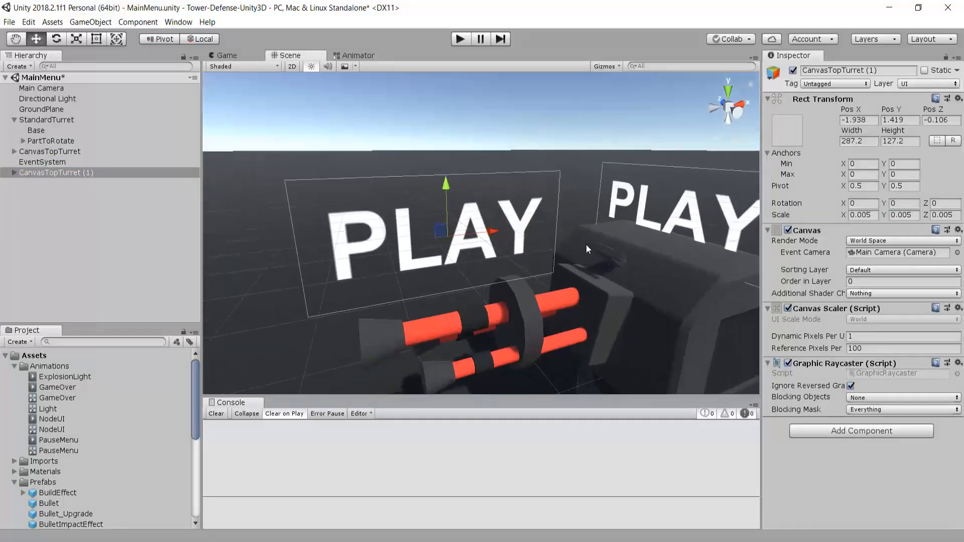
middle_click_drag(591, 263, 578, 249)
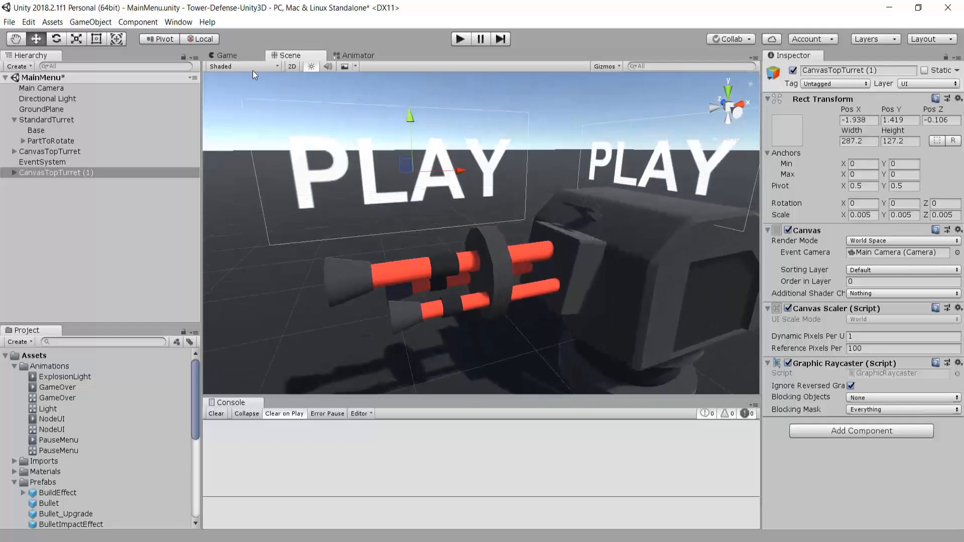
left_click(238, 56)
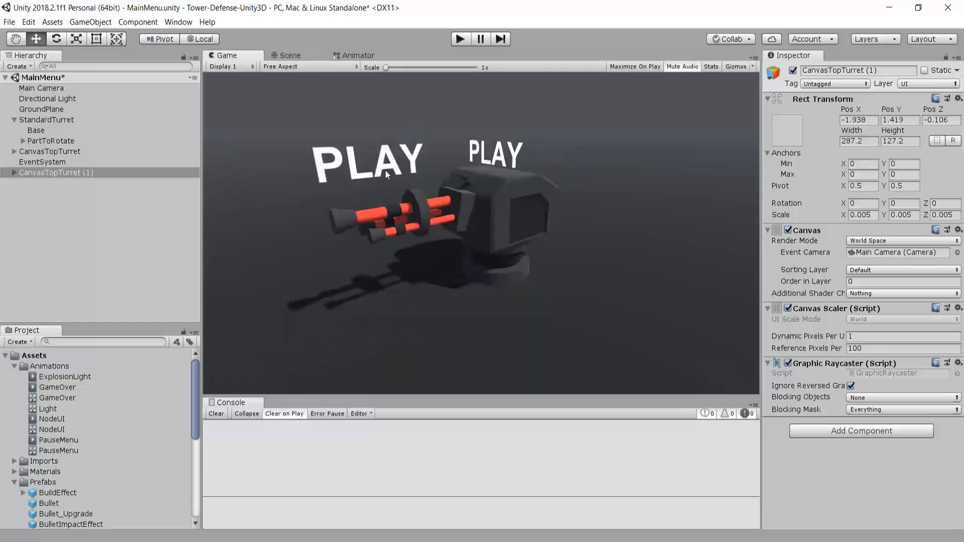
Change the text of the PlayButton under CanvasTopTurret (1), over the turret's barrels, to QUIT
left_click(288, 55)
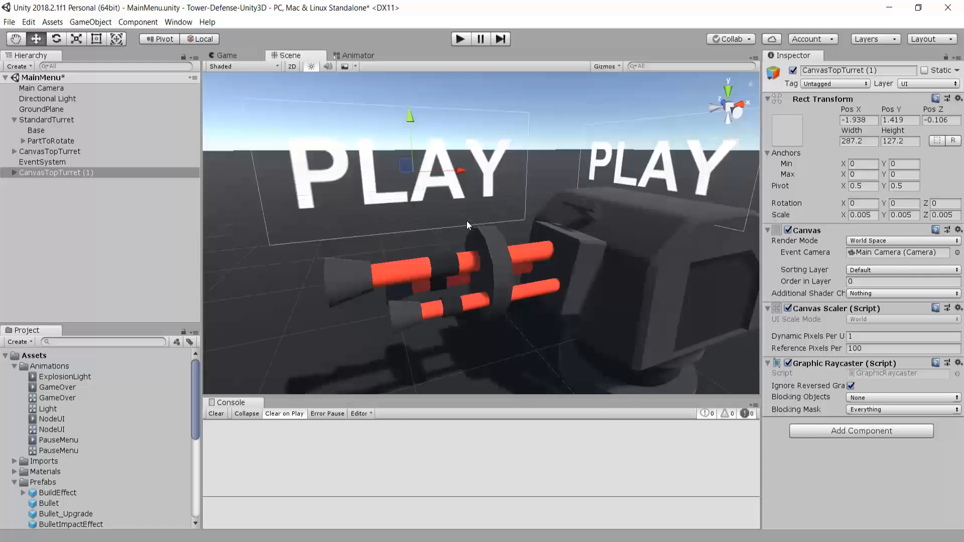
scroll(489, 226, "down", 4)
scroll(489, 225, "up", 4)
middle_click_drag(495, 234, 496, 227)
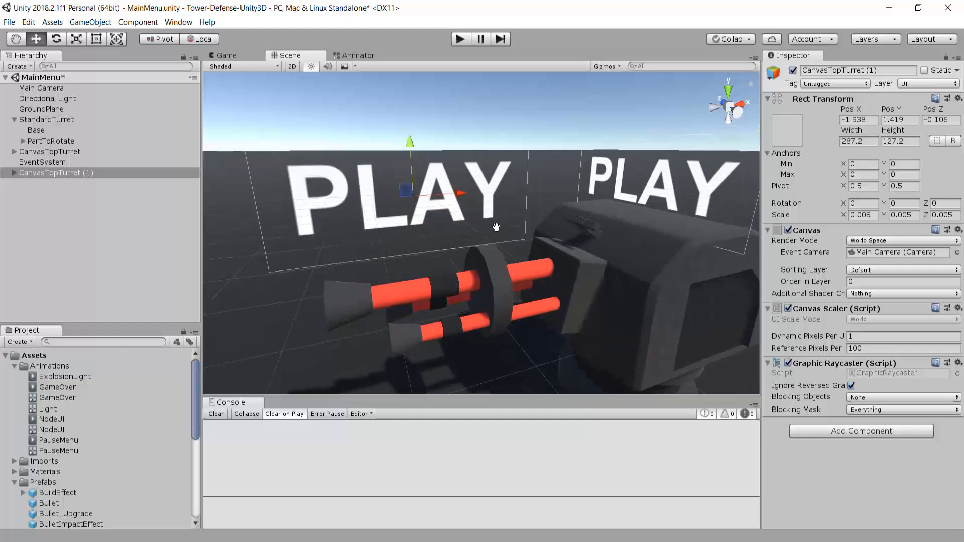
scroll(496, 229, "down", 2)
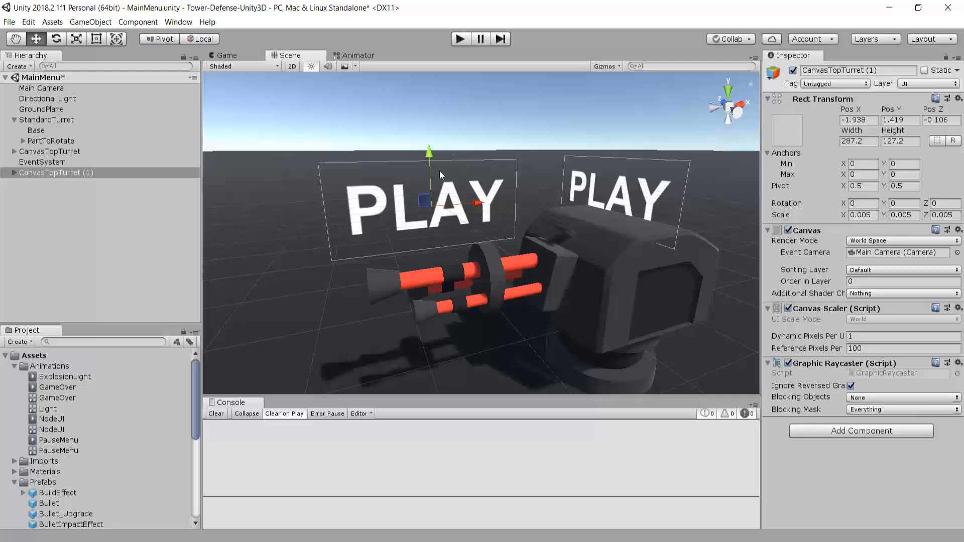
left_click(33, 172)
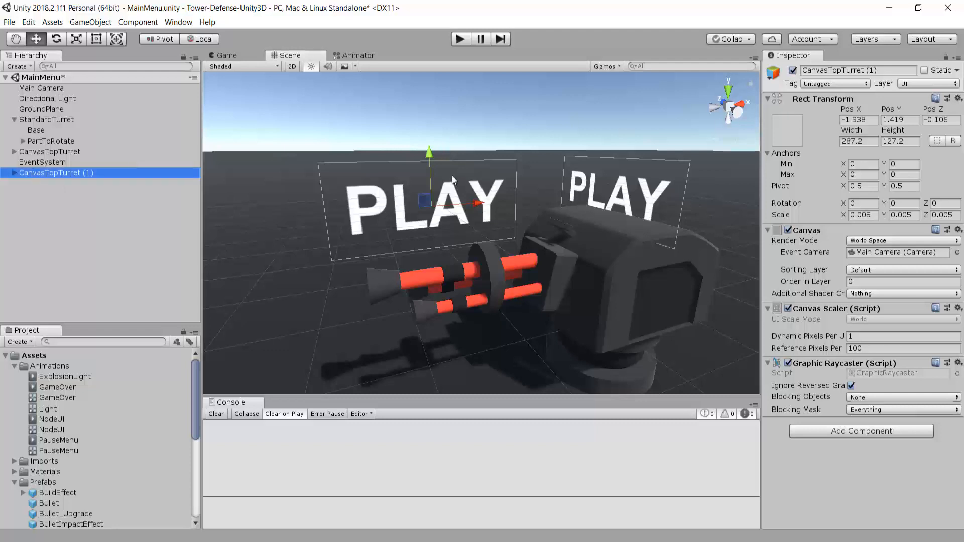
mouse_move(488, 222)
middle_mouse_down()
mouse_move(484, 203)
mouse_move(486, 225)
middle_mouse_up()
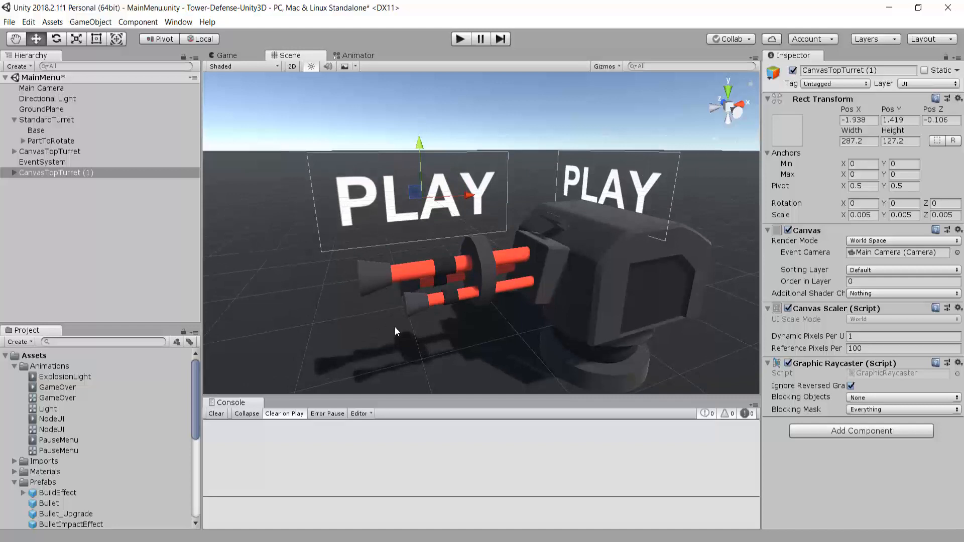
left_click(15, 172)
left_click(47, 183)
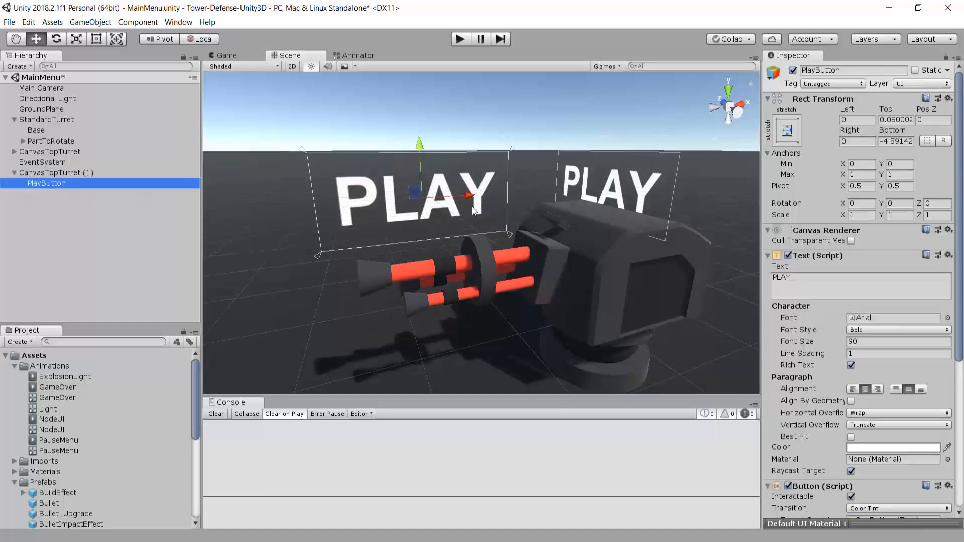
left_click(848, 278)
type("QUIT")
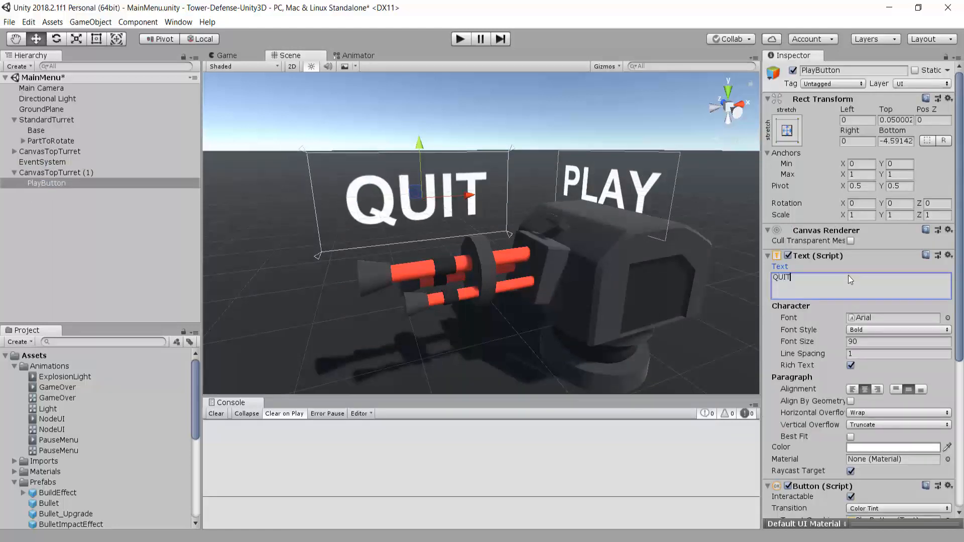
Set the QUIT text's font style to Normal and its font size to 50, previewing the restyled text in the Game view
left_click(872, 343)
left_click(875, 332)
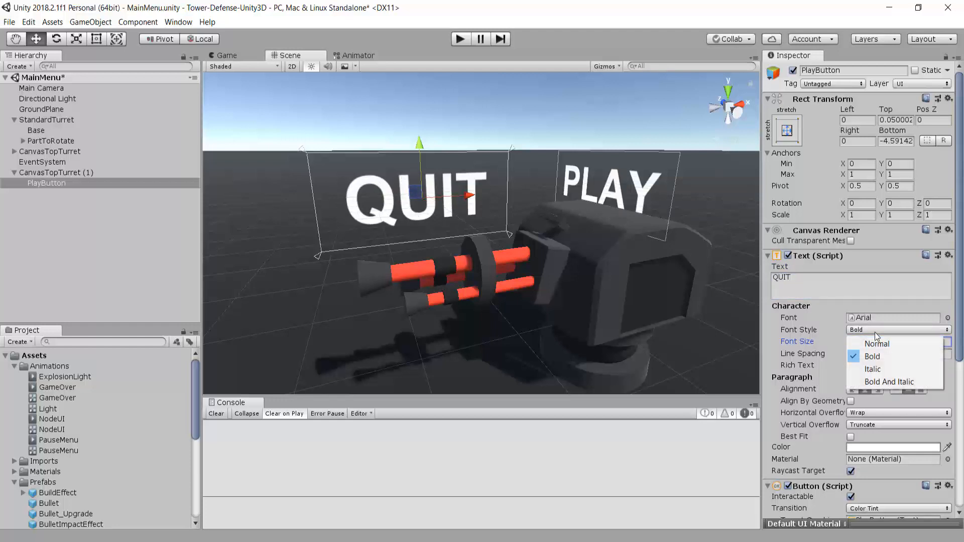
left_click(948, 343)
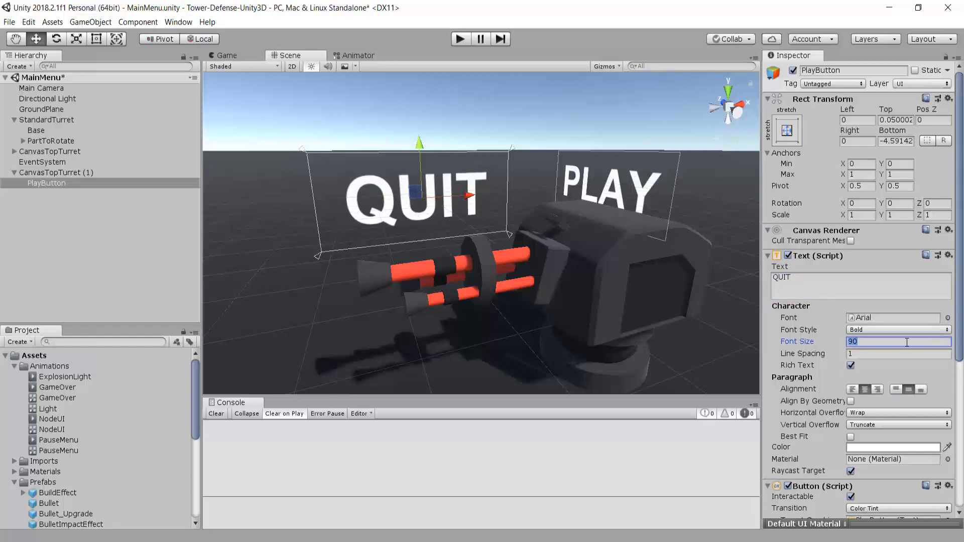
type("60")
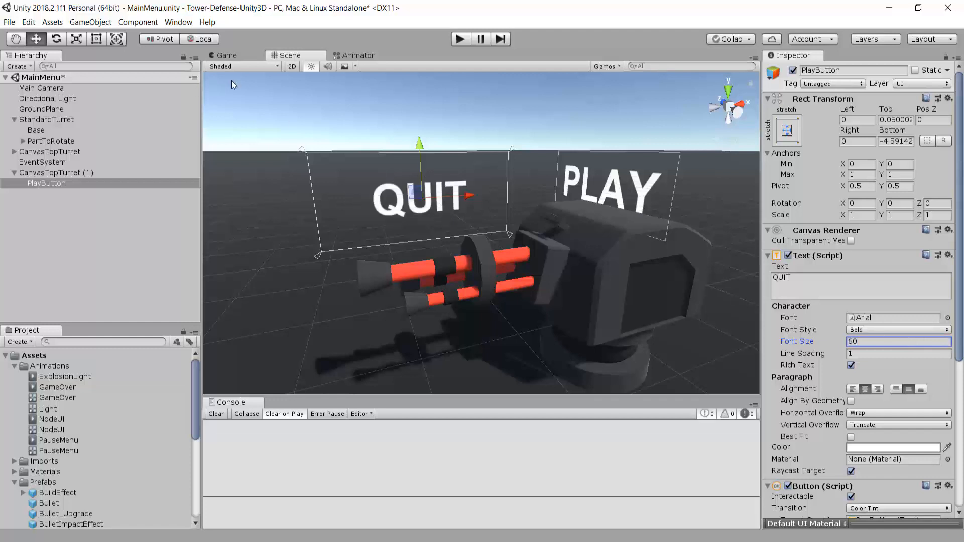
left_click(863, 327)
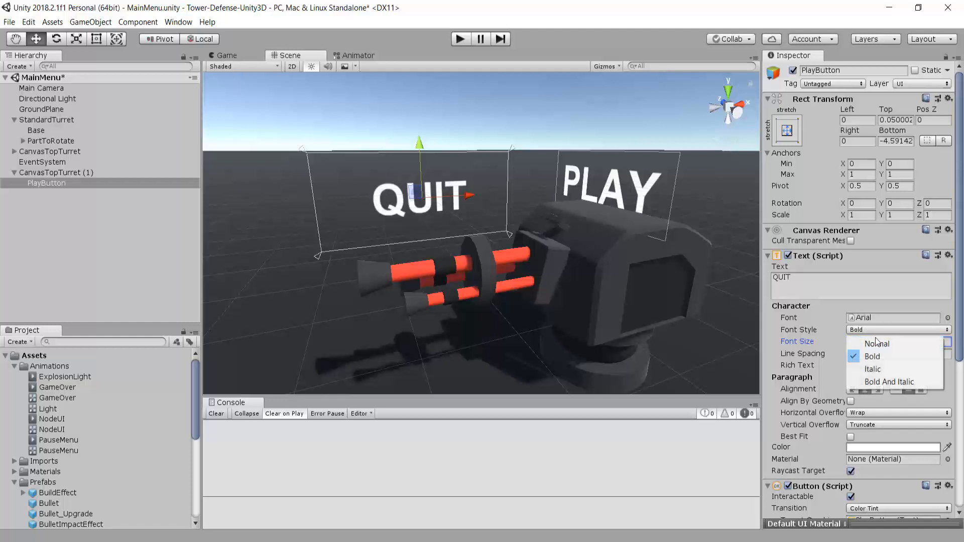
left_click(876, 343)
left_click(236, 55)
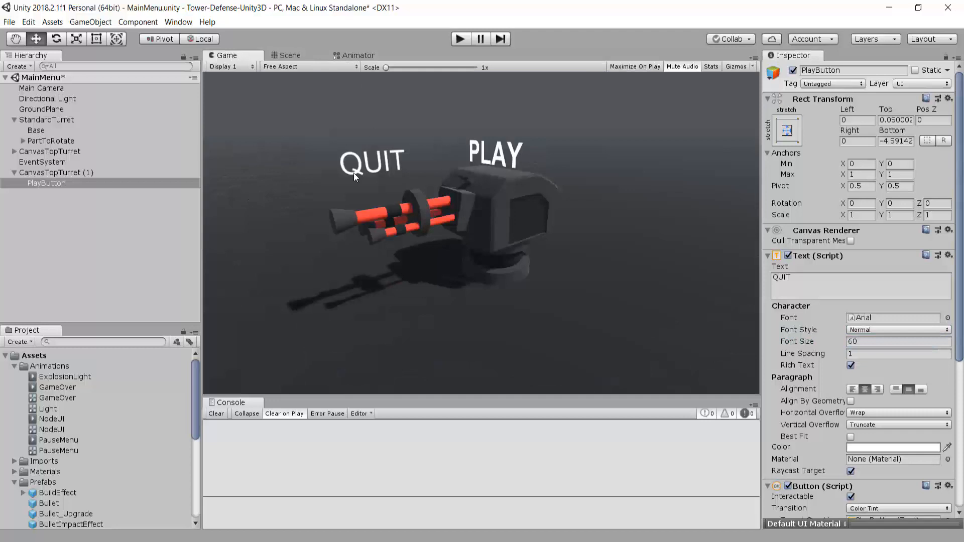
left_click(289, 55)
left_click(866, 341)
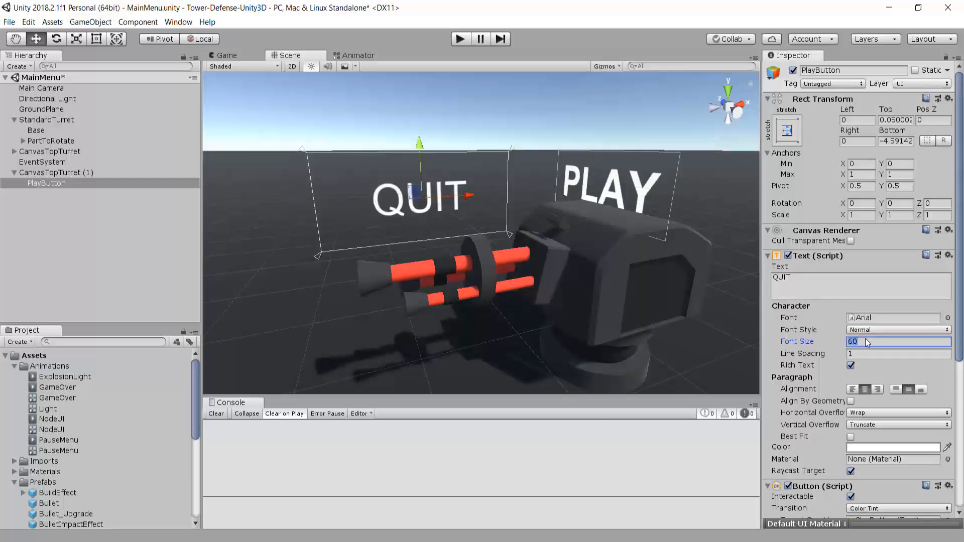
type("50")
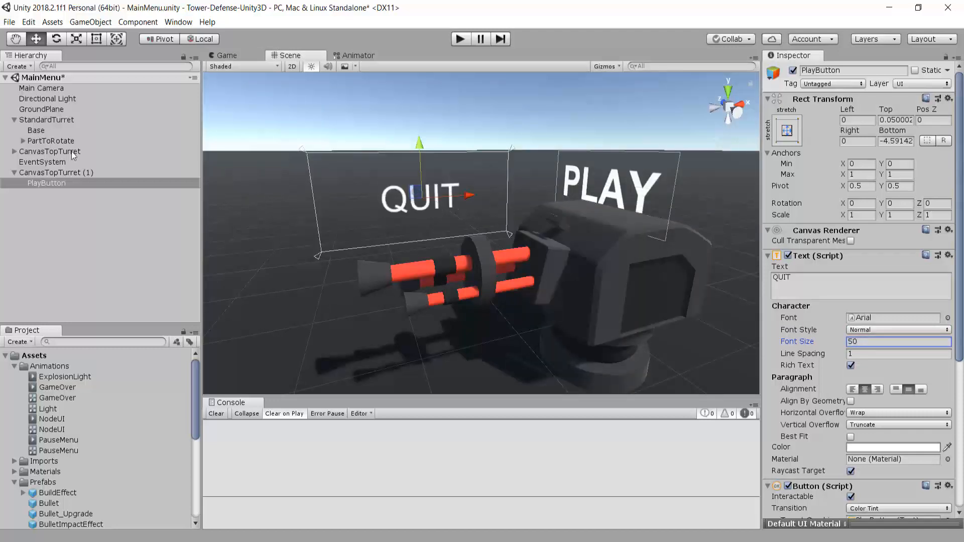
Move CanvasTopTurret (1) down so QUIT sits just above the barrels, to a Y position of about 1.012 and Z of about -0.01
left_click(448, 143)
left_click_drag(444, 209, 495, 212, "alt")
scroll(433, 201, "down", 3)
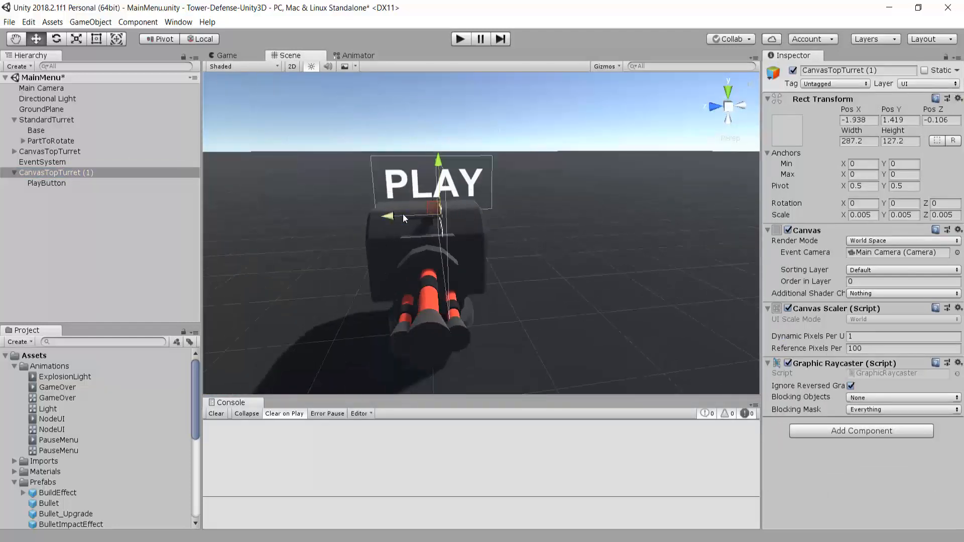
mouse_move(403, 214)
left_mouse_down()
mouse_move(380, 215)
mouse_move(412, 213)
mouse_move(387, 220)
left_mouse_up()
scroll(548, 219, "up", 5)
right_click_drag(402, 209, 200, 188)
scroll(432, 165, "down", 3)
left_click_drag(456, 158, 451, 209)
scroll(437, 241, "up", 5)
right_click_drag(421, 268, 430, 289)
left_click_drag(387, 264, 390, 266)
left_click_drag(390, 225, 386, 213)
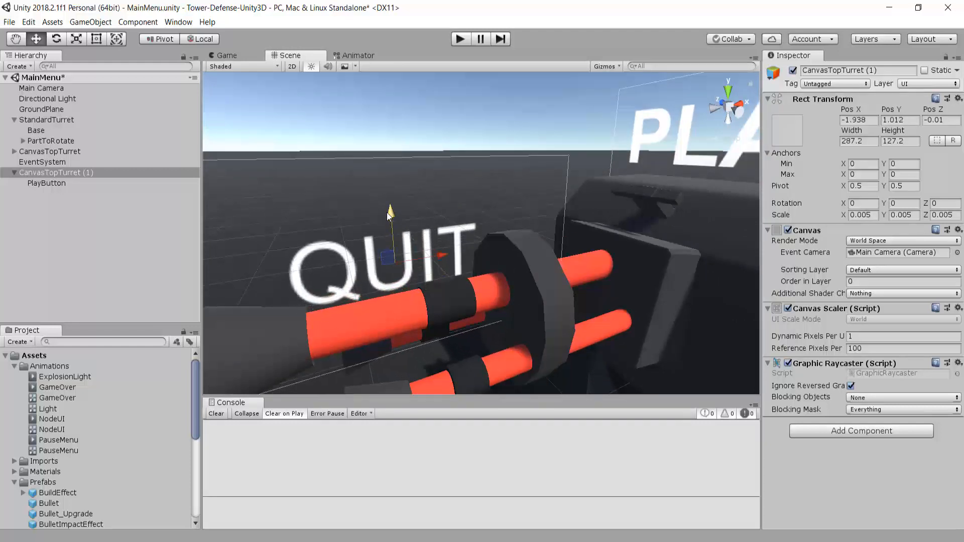
Shift CanvasTopTurret (1) along the barrels to an X position of about -1.913 and raise it to a Y position of about 1.031
left_click(729, 115)
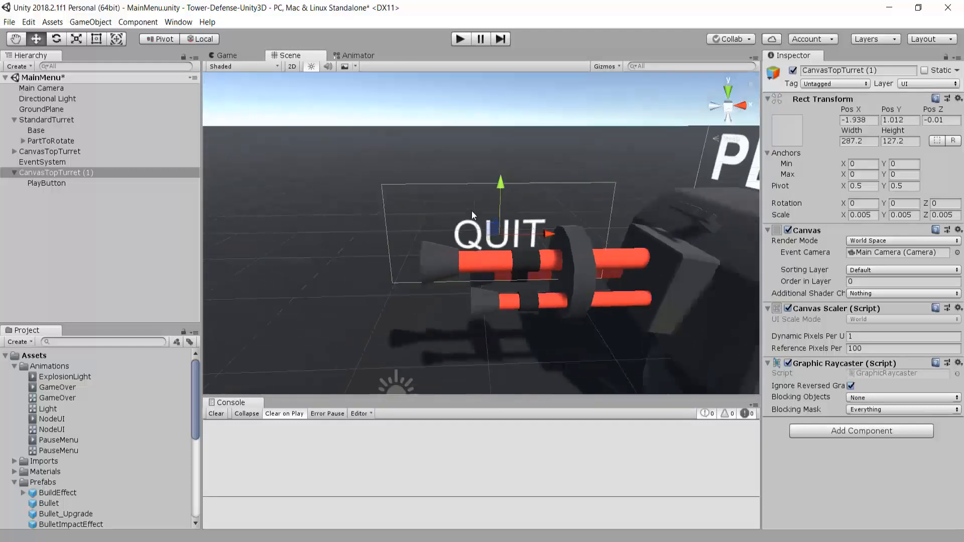
left_click_drag(506, 215, 510, 218)
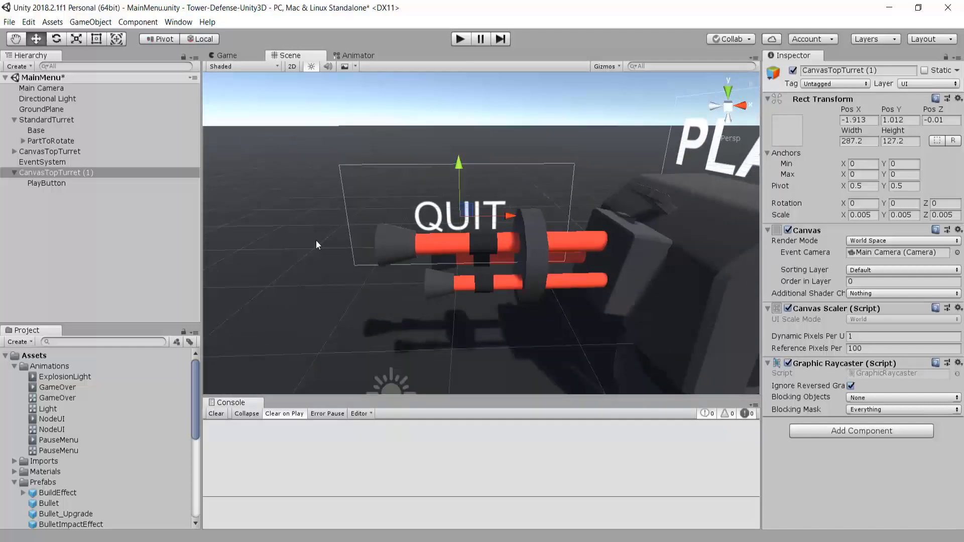
key("w")
right_click_drag(316, 240, 401, 220)
key("s")
left_click(228, 56)
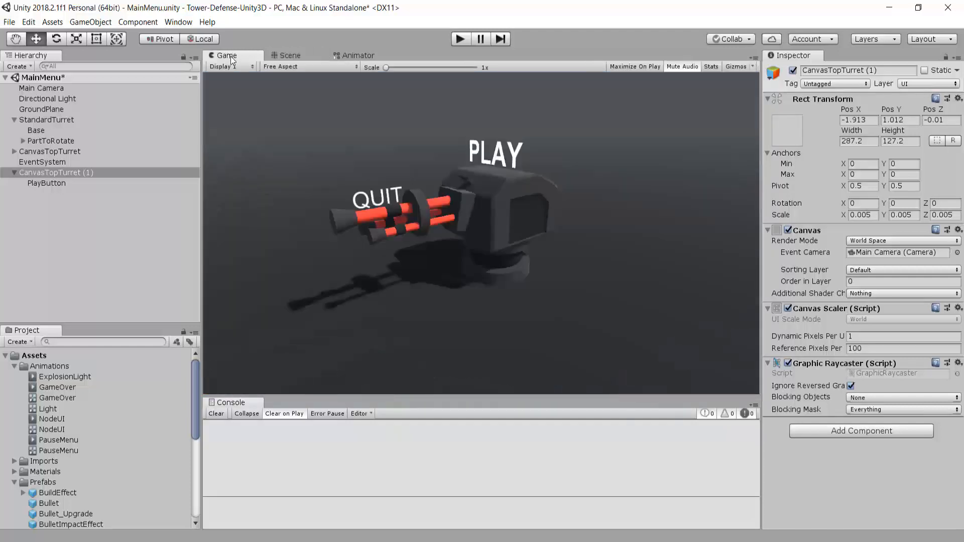
left_click(300, 55)
left_click_drag(412, 176, 411, 174)
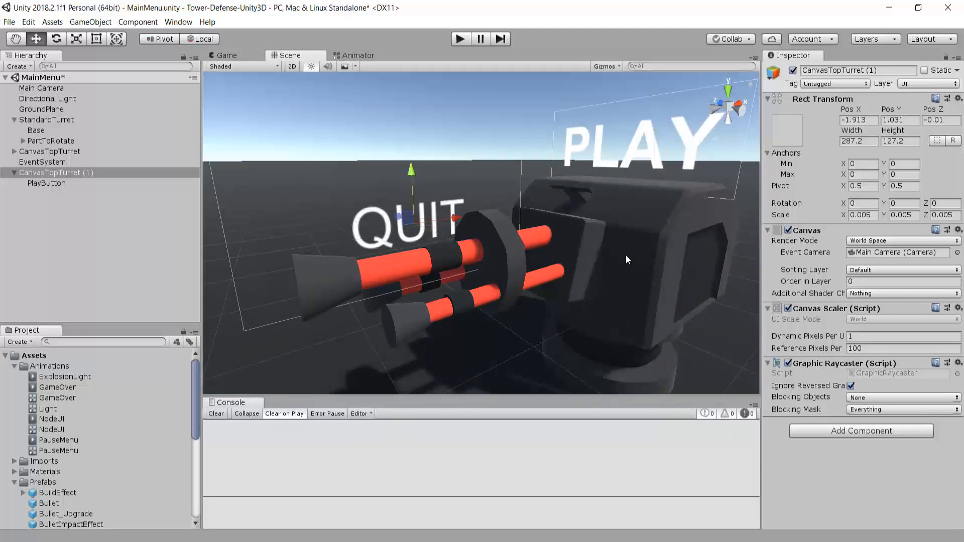
Select the QUIT text object under CanvasTopTurret (1) and check which fonts are available for it
left_click(22, 173)
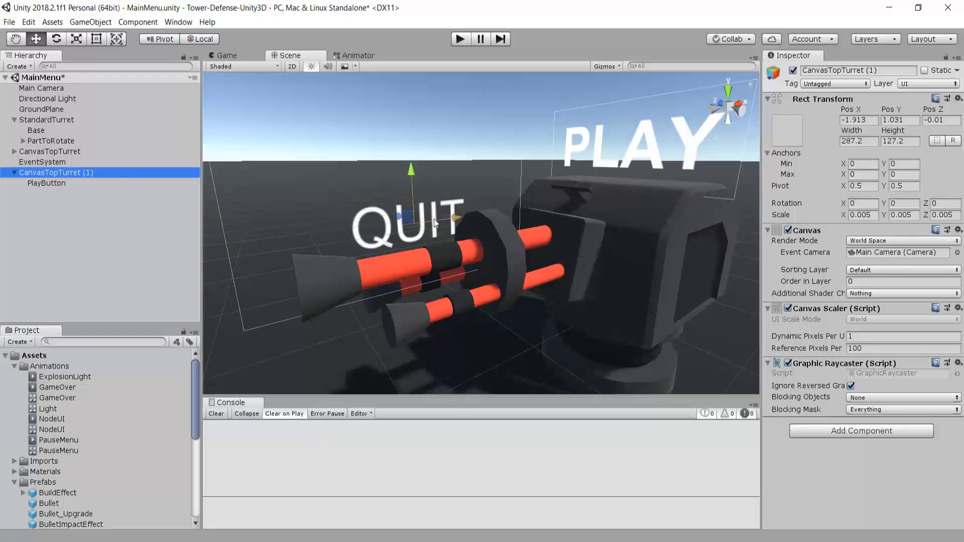
left_click(61, 182)
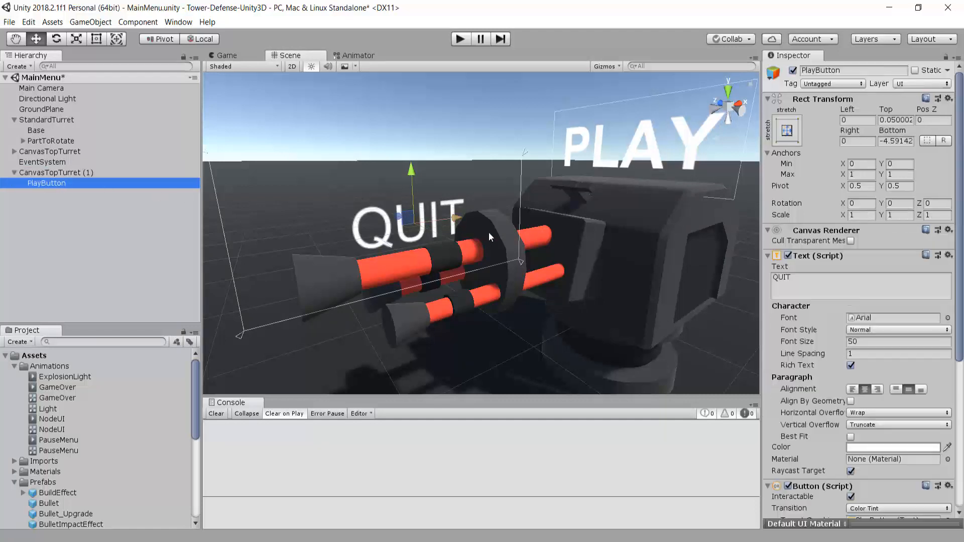
left_click(877, 317)
left_click(947, 318)
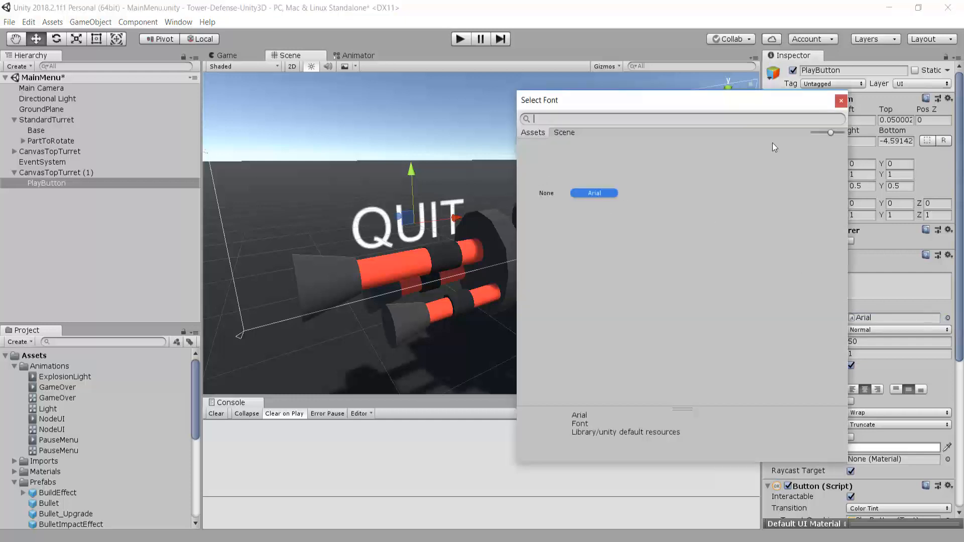
left_click(841, 102)
Set the QUIT text's font size to 38, lower the text slightly toward the barrels, and preview it in the Game view
left_click(864, 342)
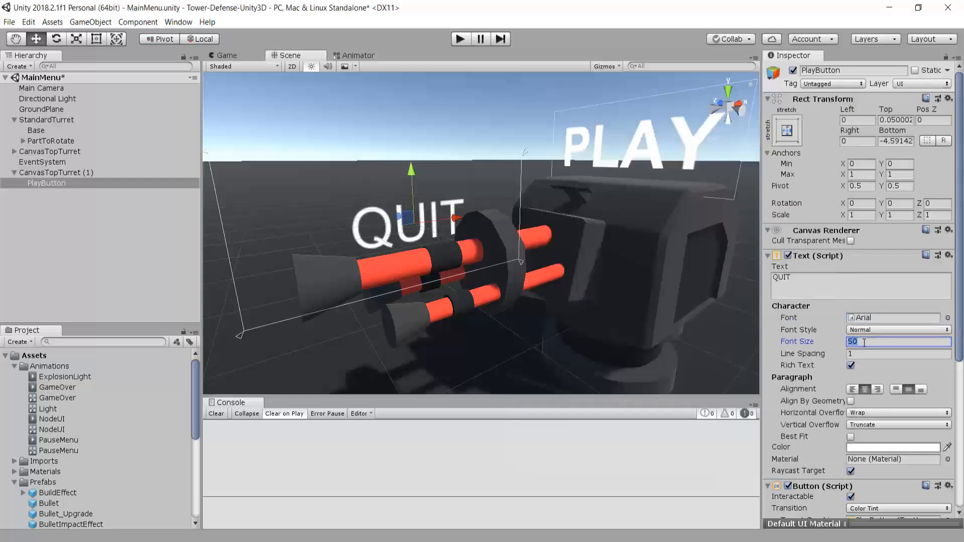
type("38")
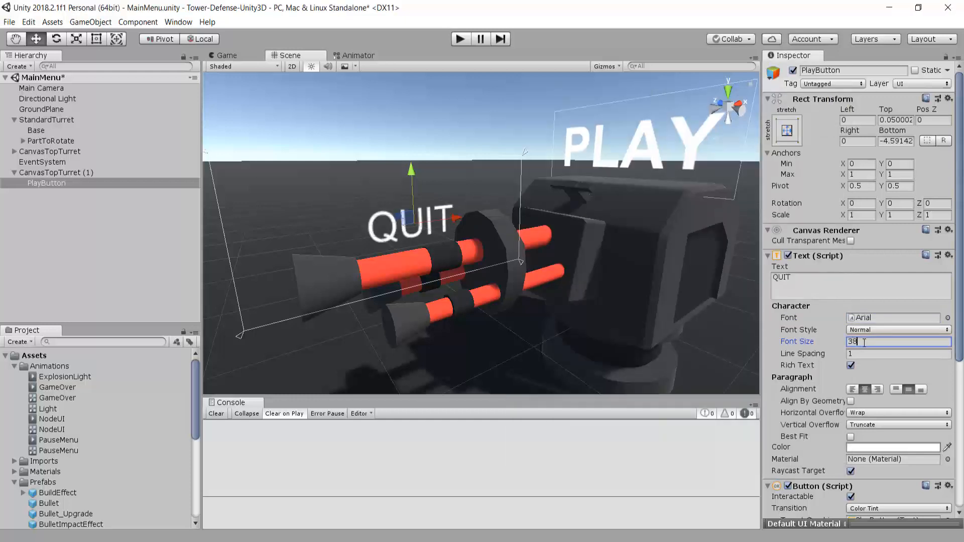
left_click_drag(410, 172, 371, 161)
left_click(227, 55)
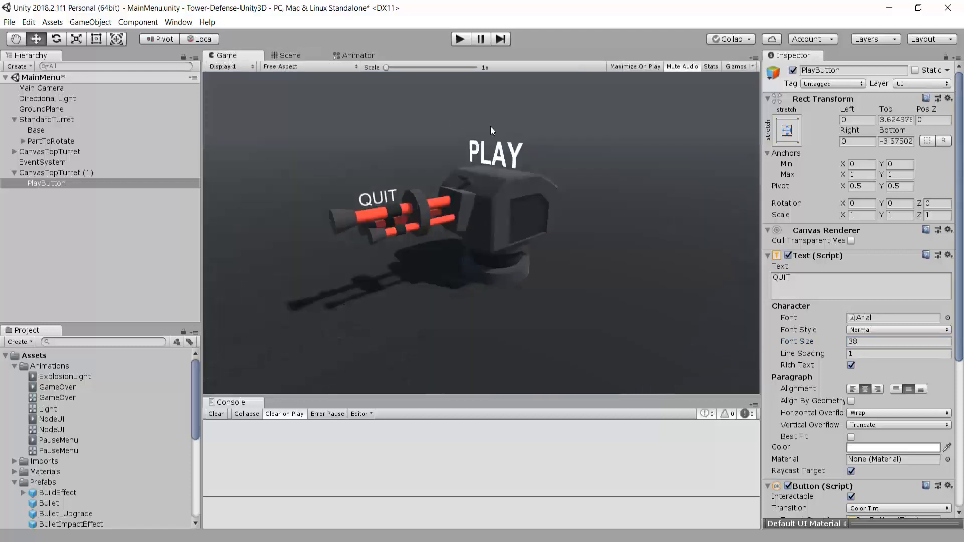
Align the Main Camera with a closer Scene view framing the turret and both menu texts, and preview it in the Game view
left_click(284, 55)
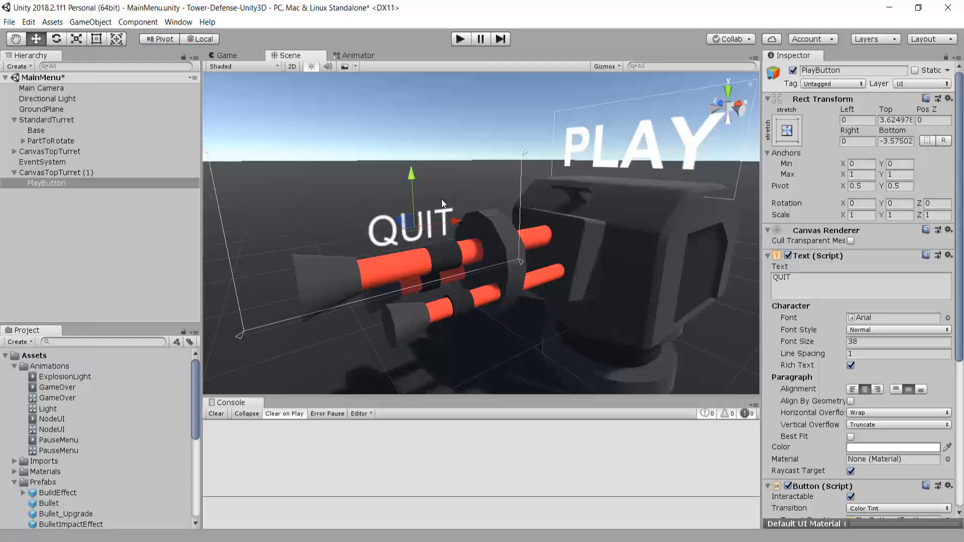
left_click(463, 141)
scroll(454, 217, "down", 8)
right_click_drag(474, 144, 485, 200)
scroll(487, 226, "up", 10)
scroll(487, 225, "down", 3)
scroll(484, 205, "down", 3)
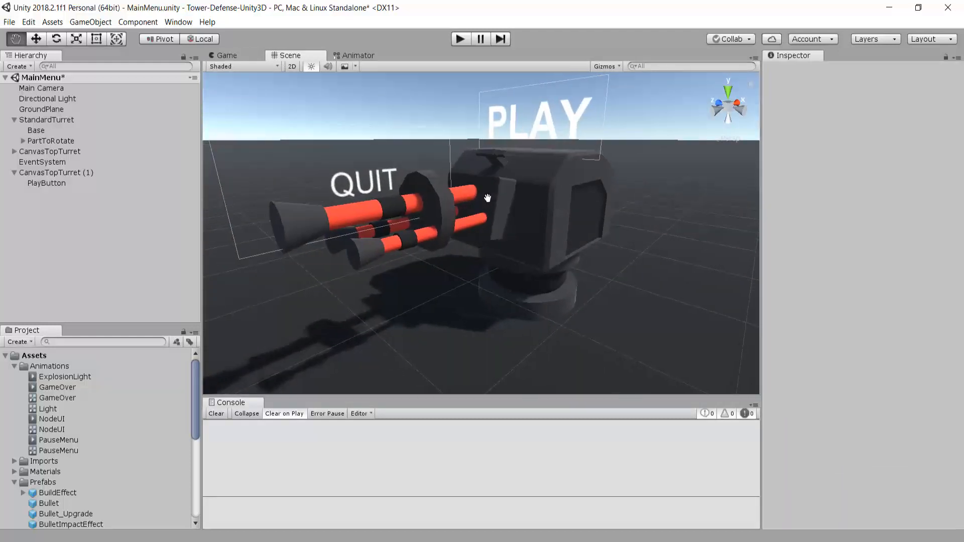
left_click(214, 54)
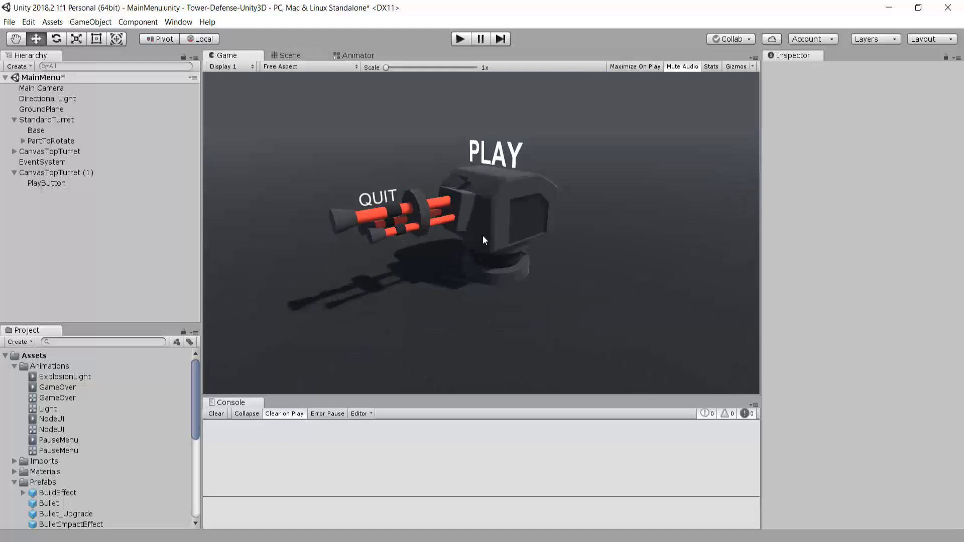
left_click(286, 56)
mouse_move(453, 185)
middle_mouse_down()
mouse_move(462, 192)
mouse_move(454, 195)
middle_mouse_up()
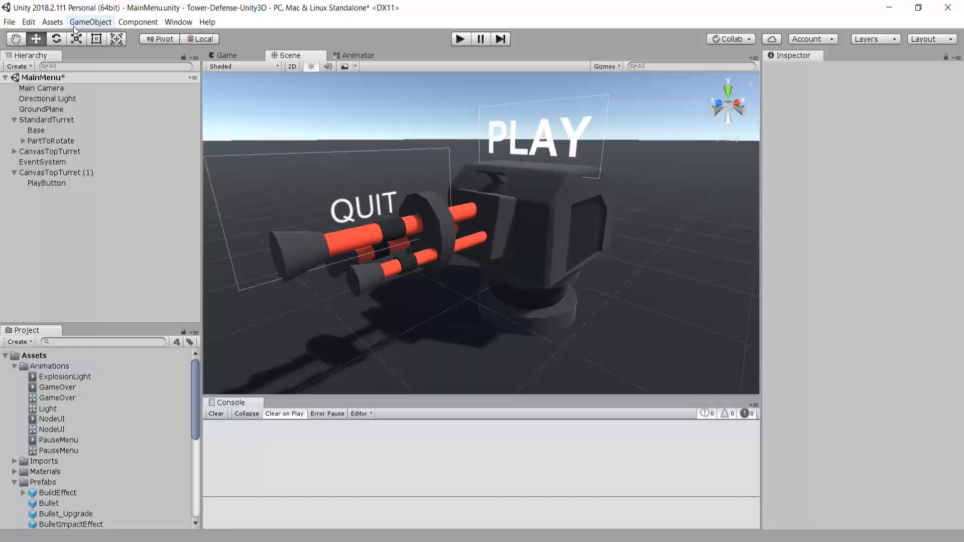
left_click(50, 88)
left_click(90, 22)
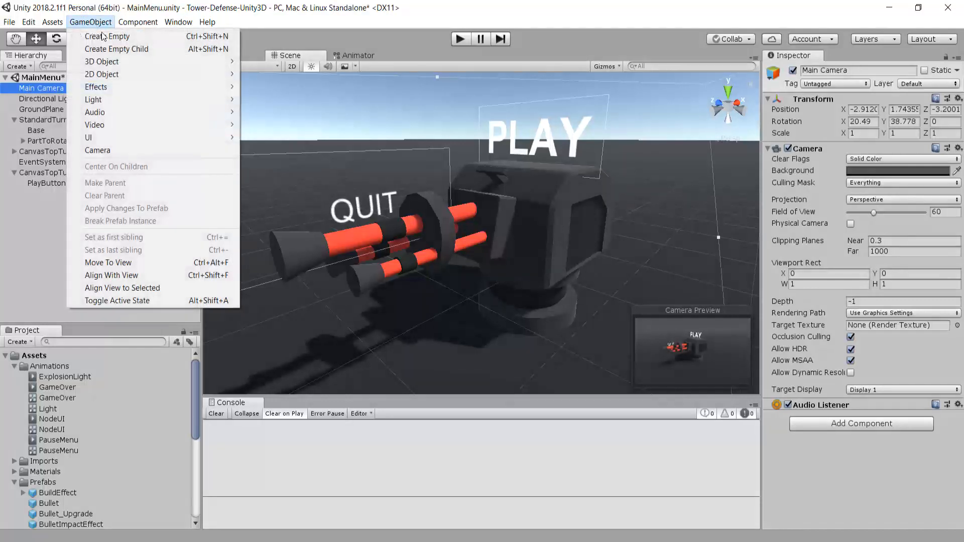
left_click(120, 275)
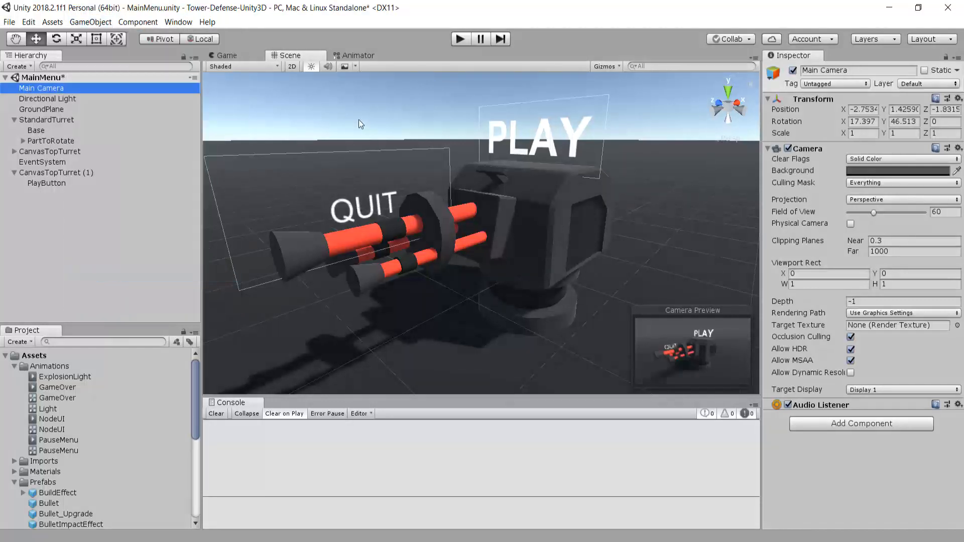
left_click(249, 53)
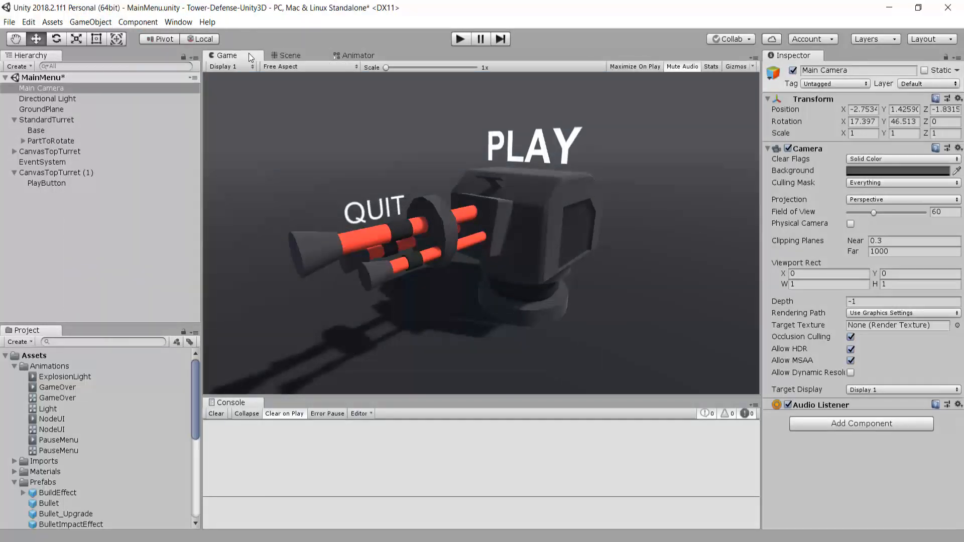
Rename the CanvasTopTurret (1) object as BarrelCanvas
left_click(286, 55)
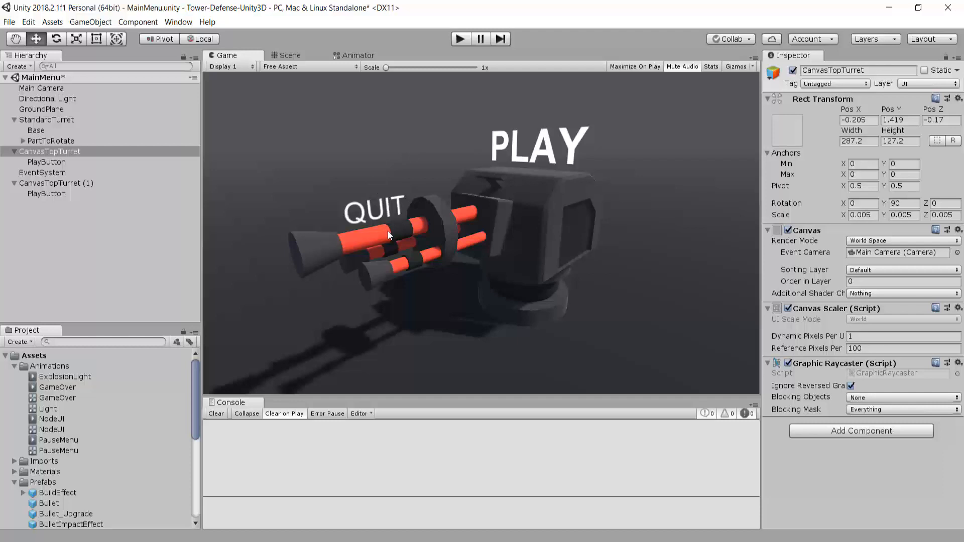
left_click(64, 183)
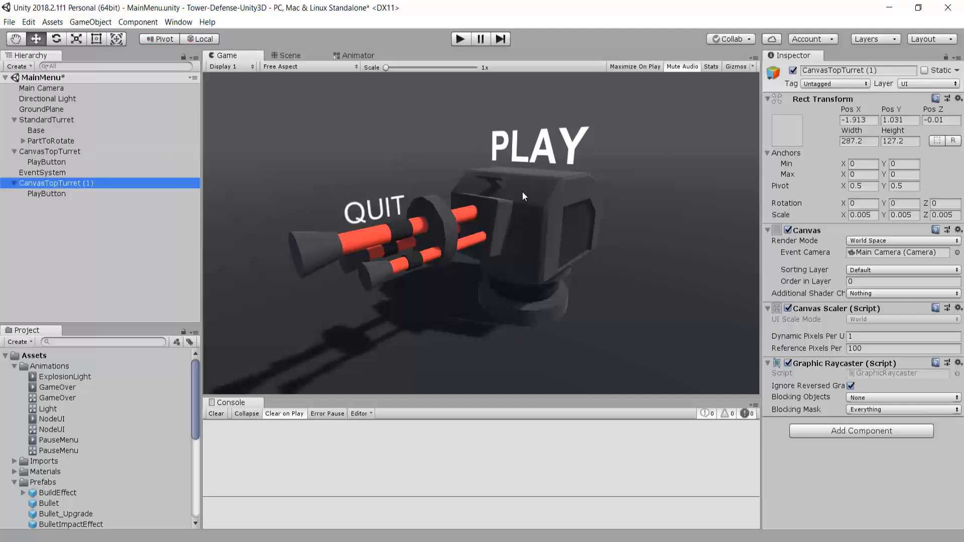
left_click(830, 70)
type("Ba")
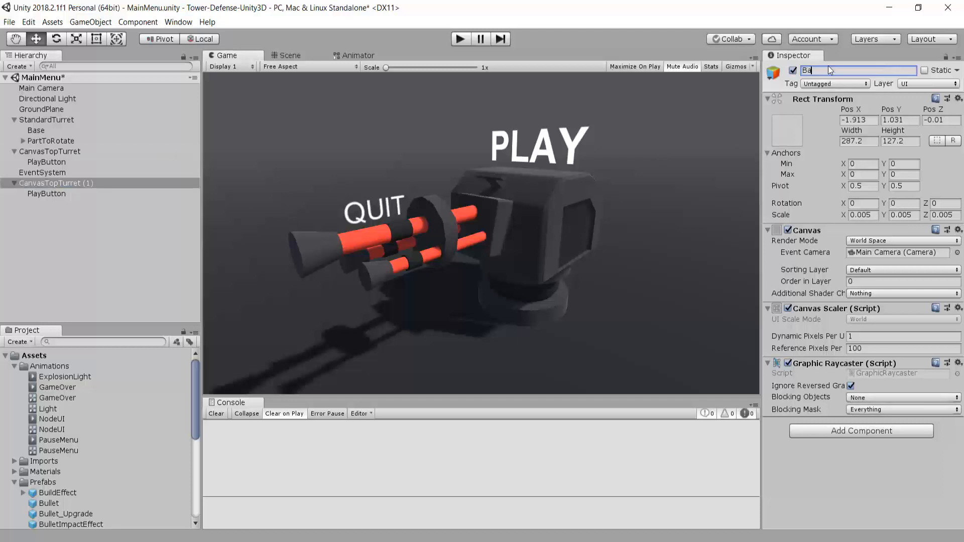
type("rrelCanvas")
key("Return")
Rename the QUIT text object under BarrelCanvas as QuitButton and look over its Button settings
left_click(50, 193)
left_click(824, 71)
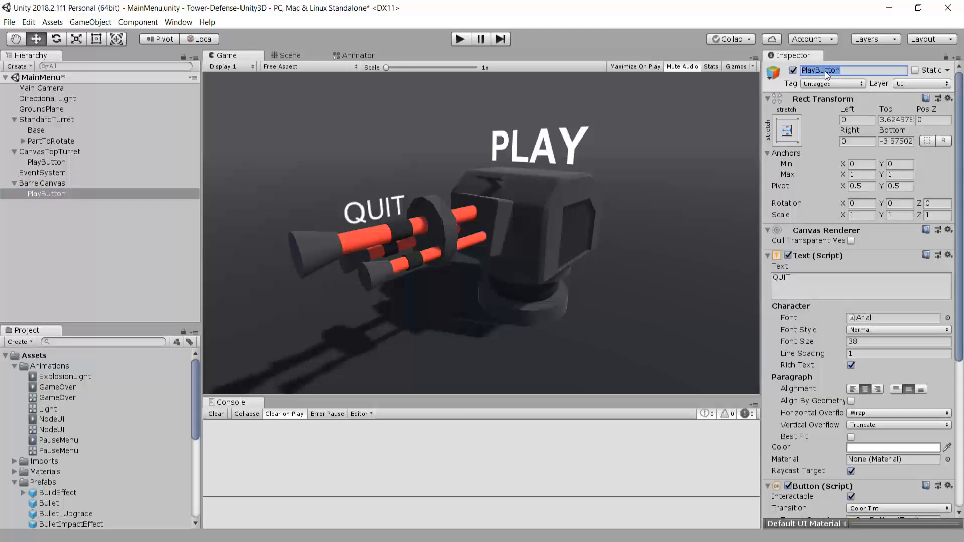
type("QuitButton")
key("Return")
scroll(811, 267, "down", 10)
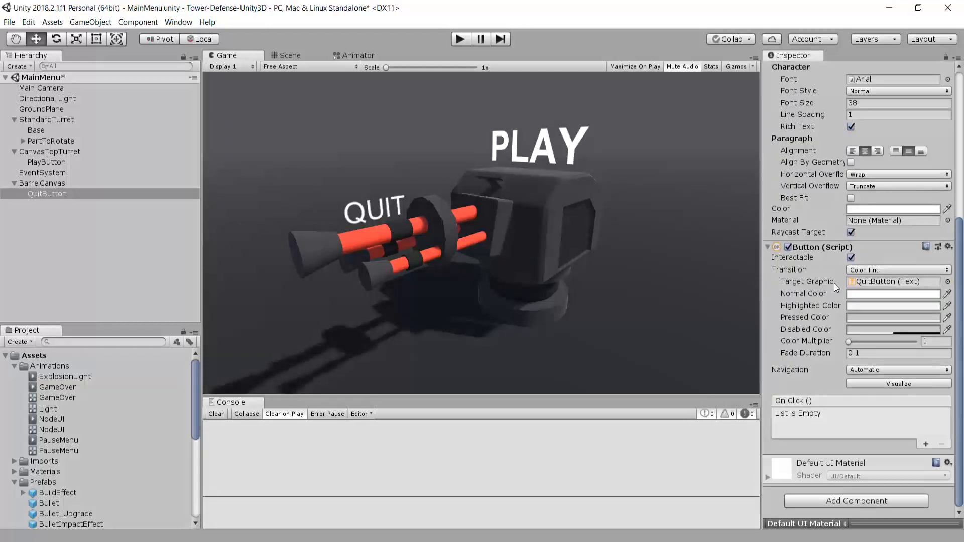
Create an empty object named MainMenu and move it to the first place in the scene hierarchy
left_click(141, 212)
right_click(73, 212)
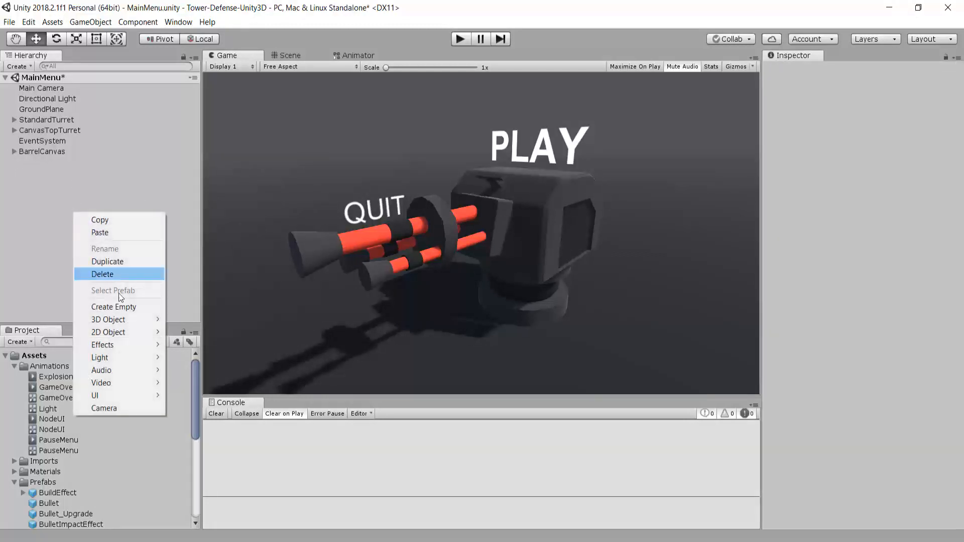
left_click(113, 306)
left_click(842, 73)
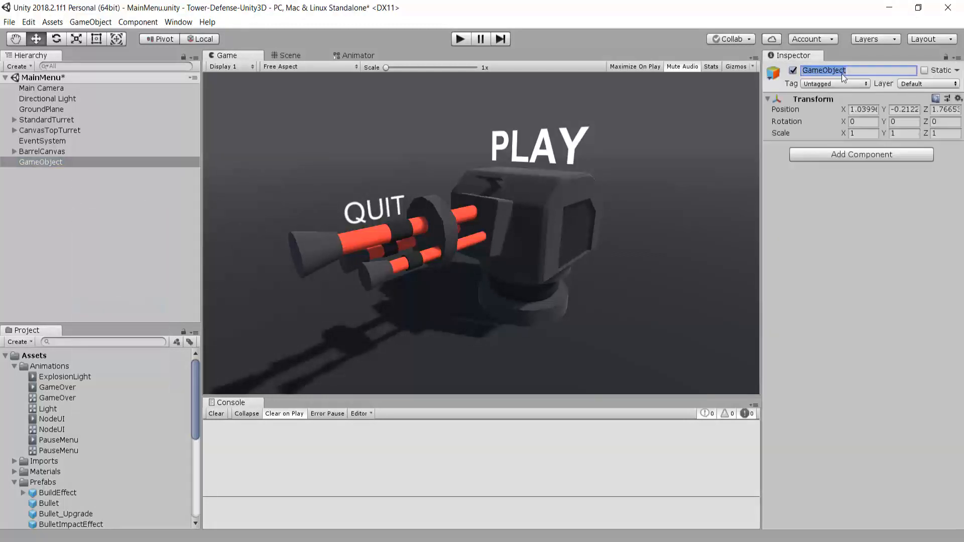
type("MainMenu")
key("Return")
left_click_drag(34, 163, 52, 84)
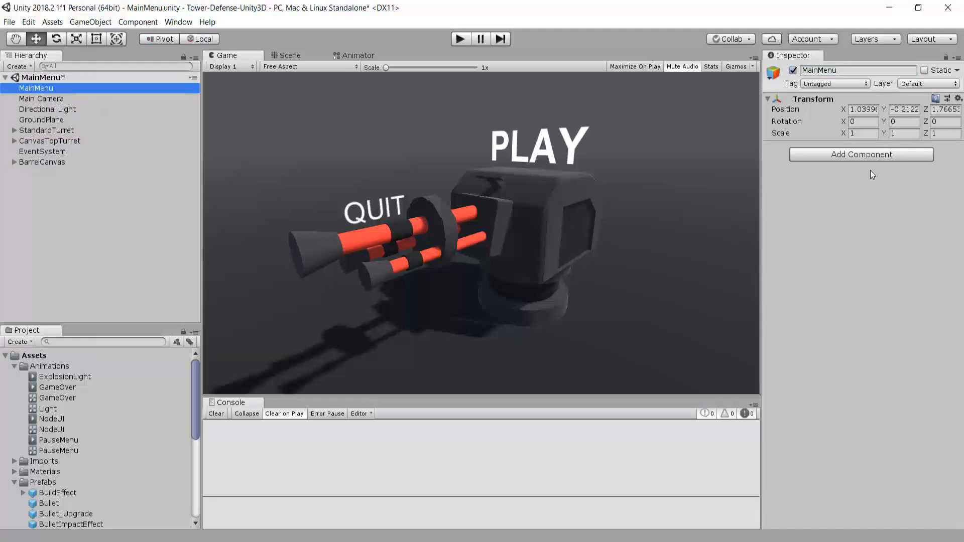
Add a new script component named MainMenu to the MainMenu object and open the script in Visual Studio
left_click(867, 155)
type("Mai")
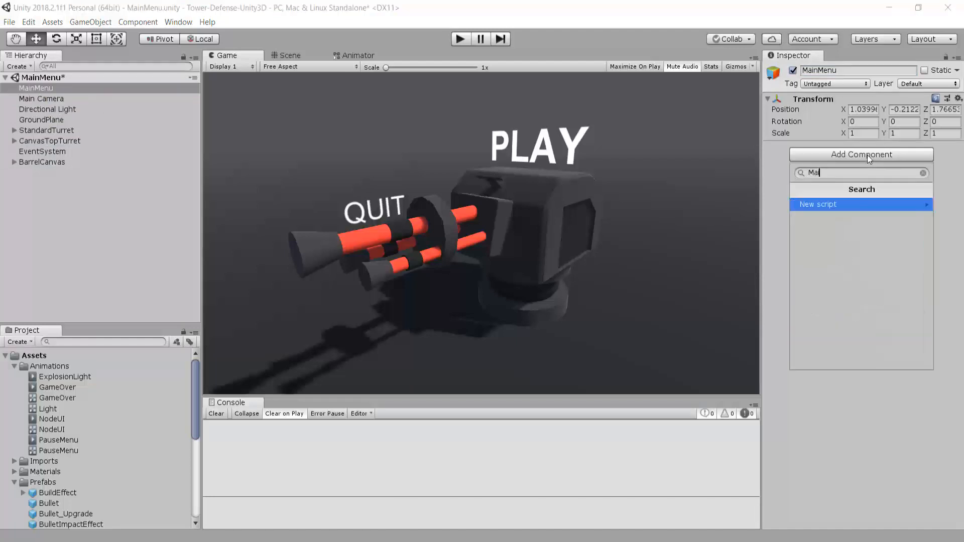
type("nMenu")
key("Return")
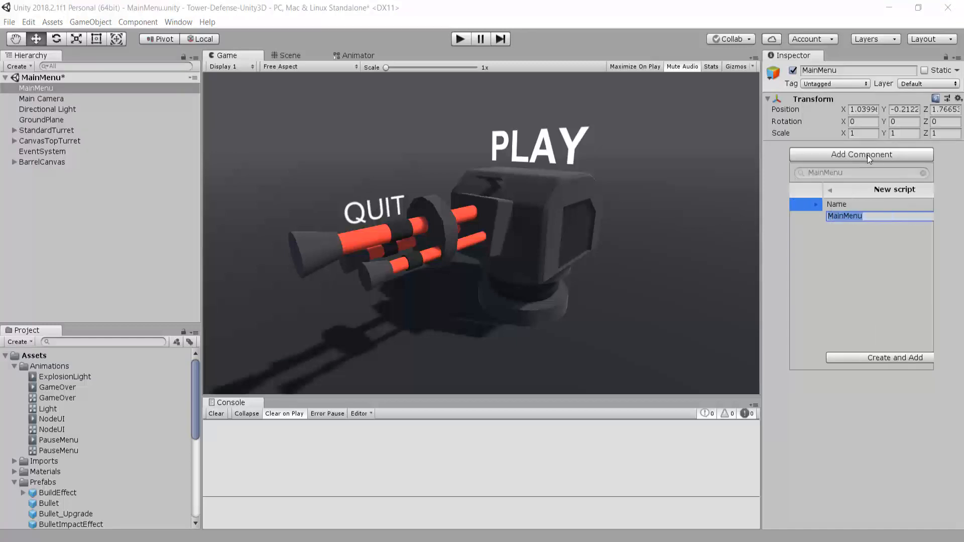
key("Return")
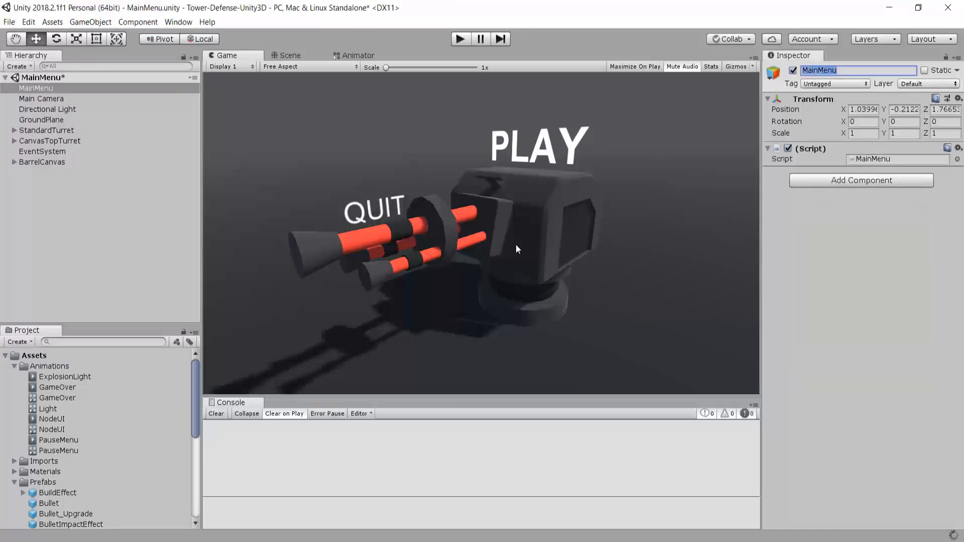
double_click(879, 158)
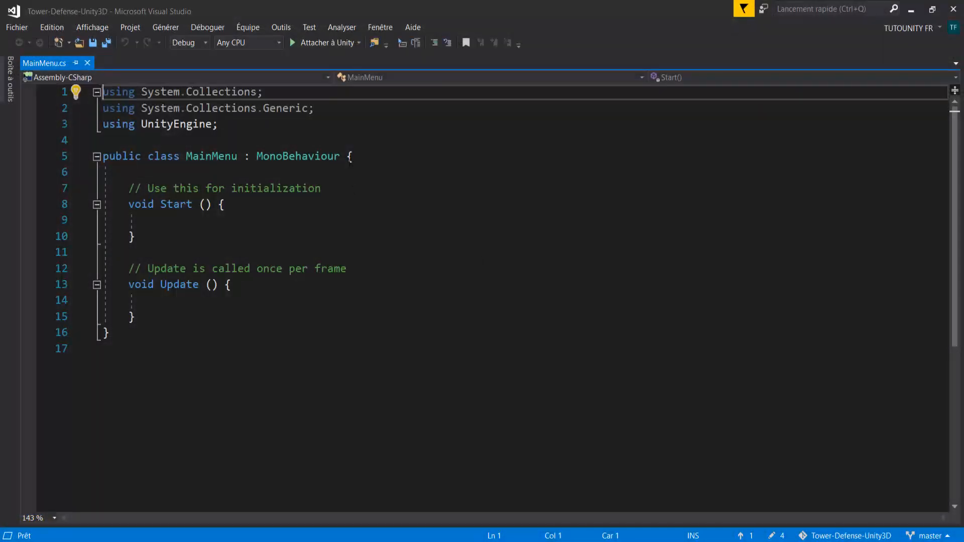
Strip the MainMenu script of both System.Collections using lines and the default Start and Update methods, leaving an empty class body
left_click_drag(103, 124, 97, 81)
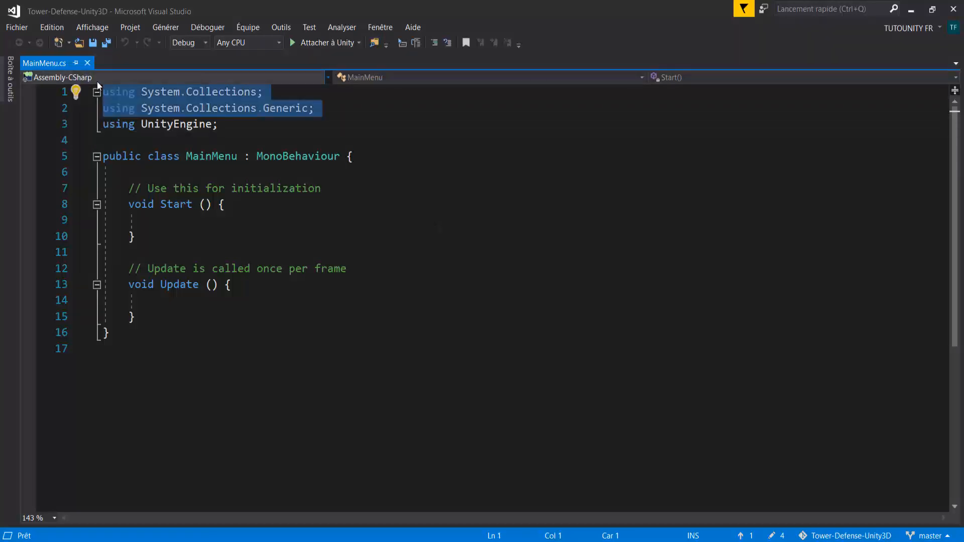
key("BackSpace")
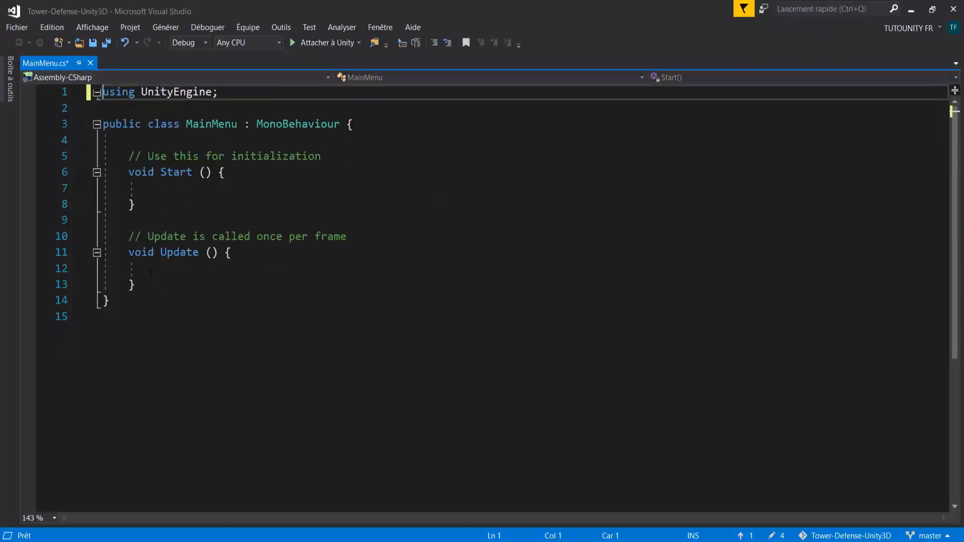
left_click_drag(134, 284, 129, 156)
key("BackSpace")
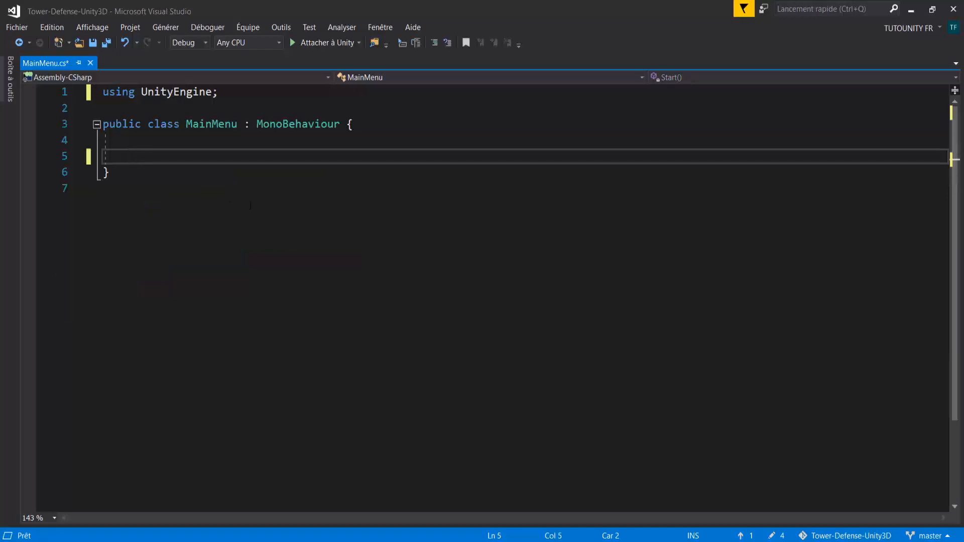
key("Return")
key("Up")
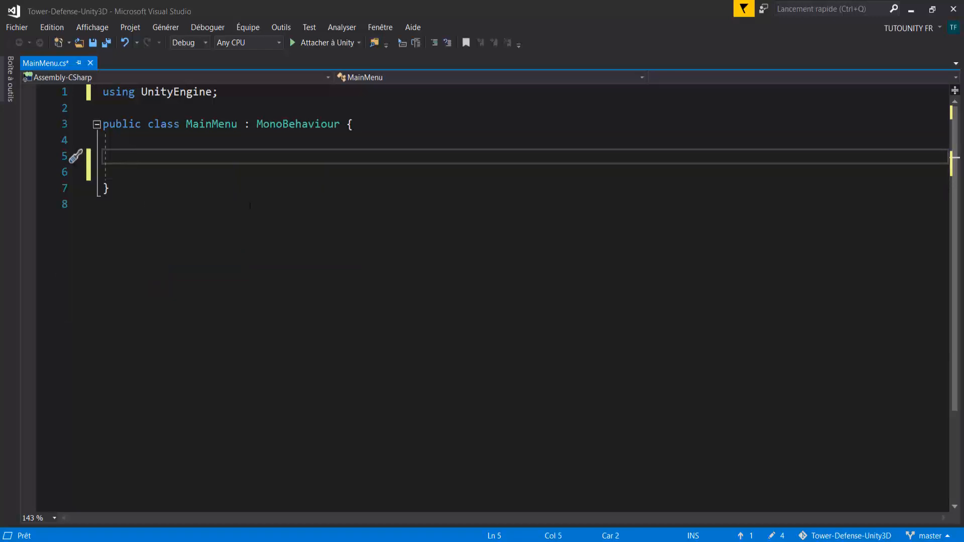
Declare an empty public void Play() method in the MainMenu class
type("public void ")
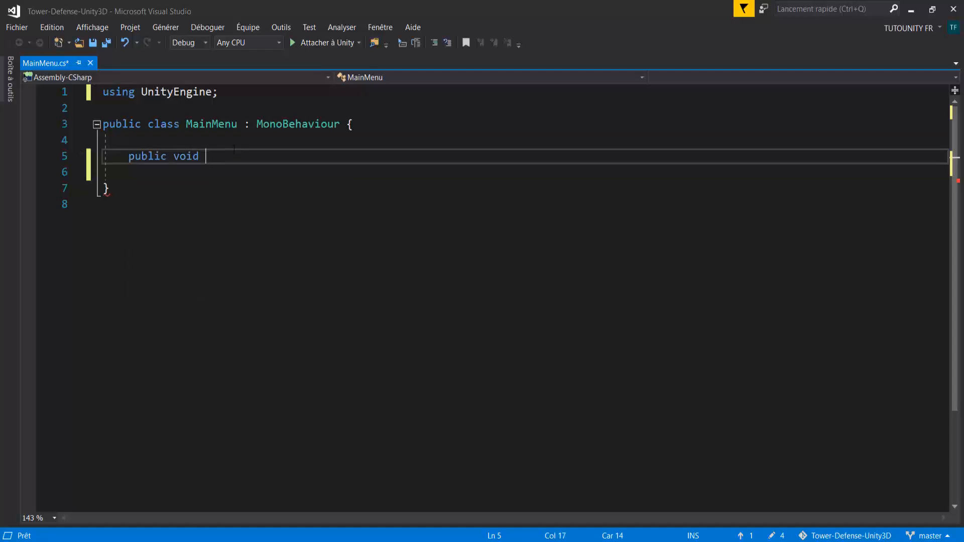
type("OnPlay")
key("Tab")
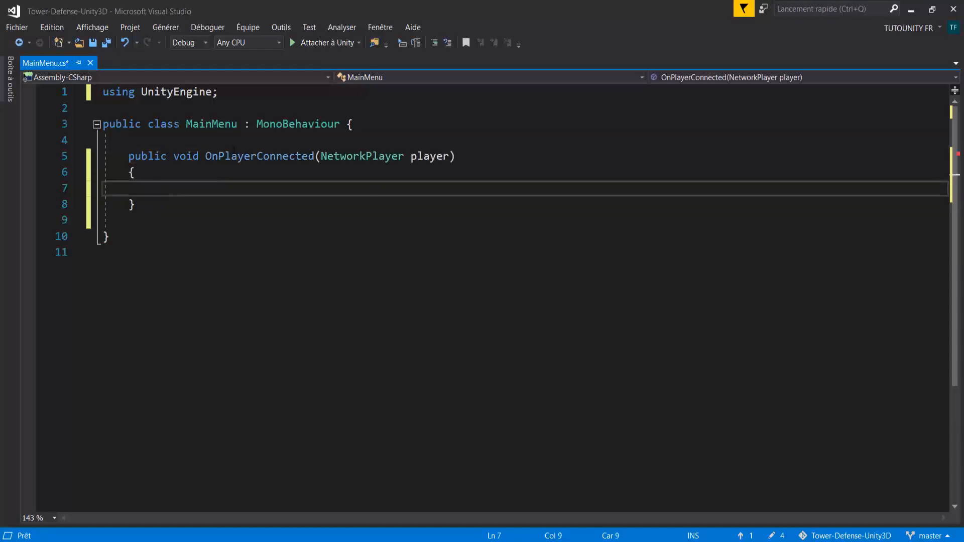
key("ctrl+z")
type("() {")
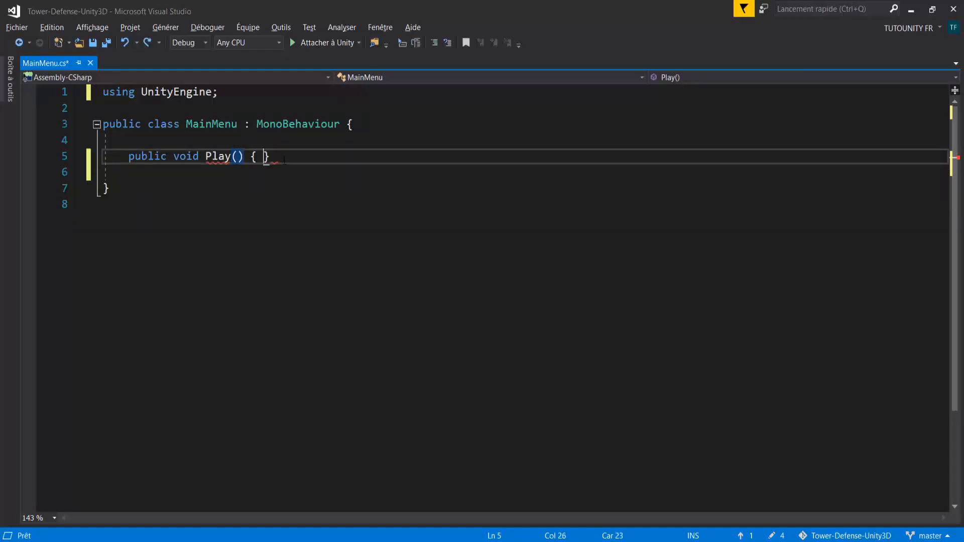
key("Return")
Declare an empty public void Quit() method below Play()
left_click(156, 203)
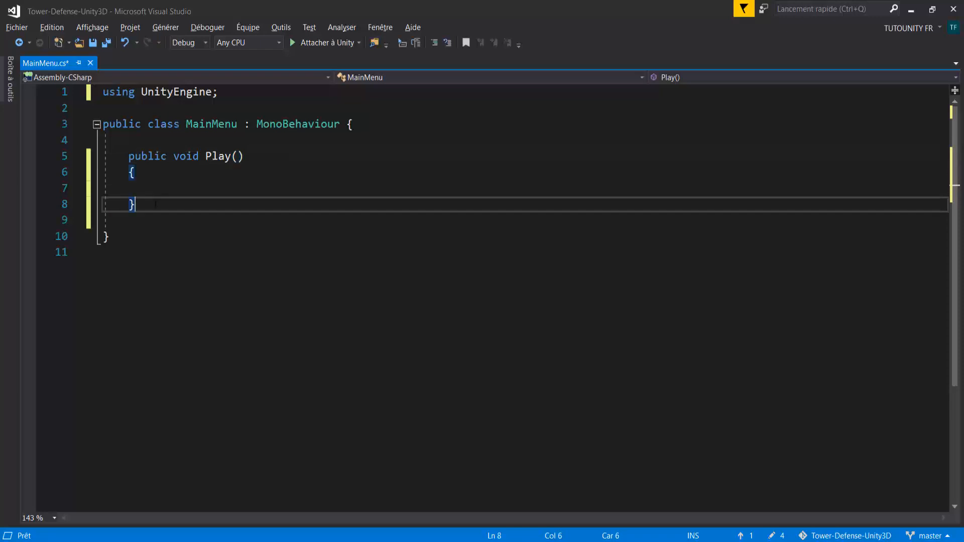
key("Return")
key("Return")
type("public void ")
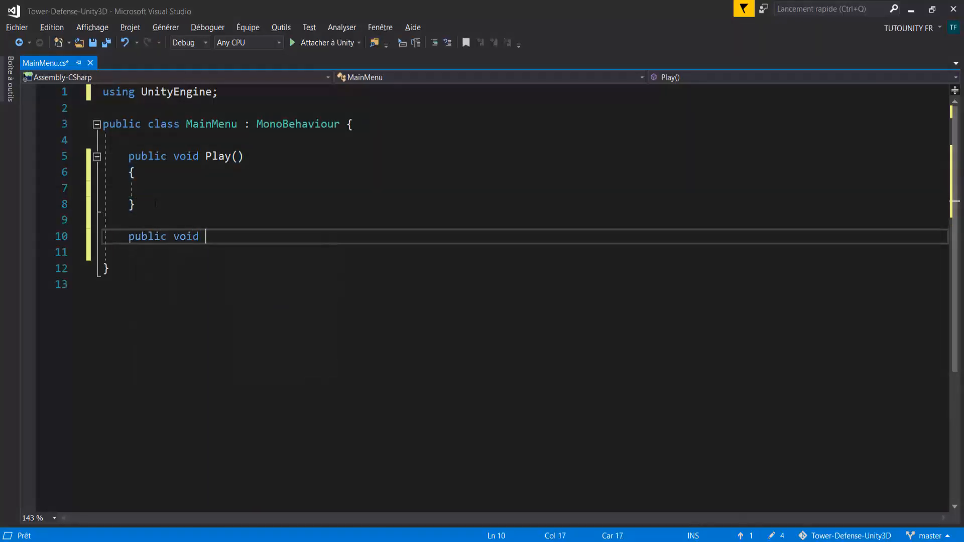
type("OnApplicationQui")
key("Tab")
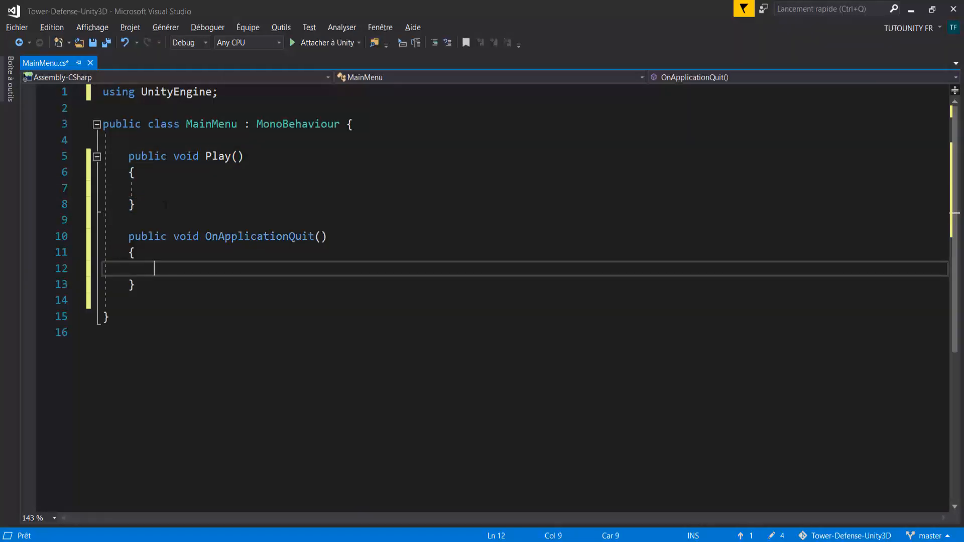
key("ctrl+z")
left_click(281, 240)
type("{")
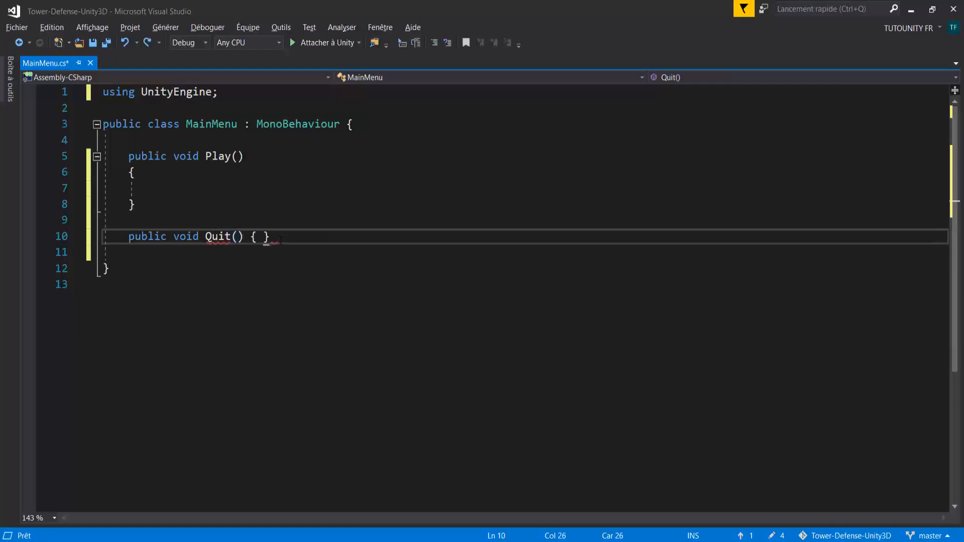
key("Return")
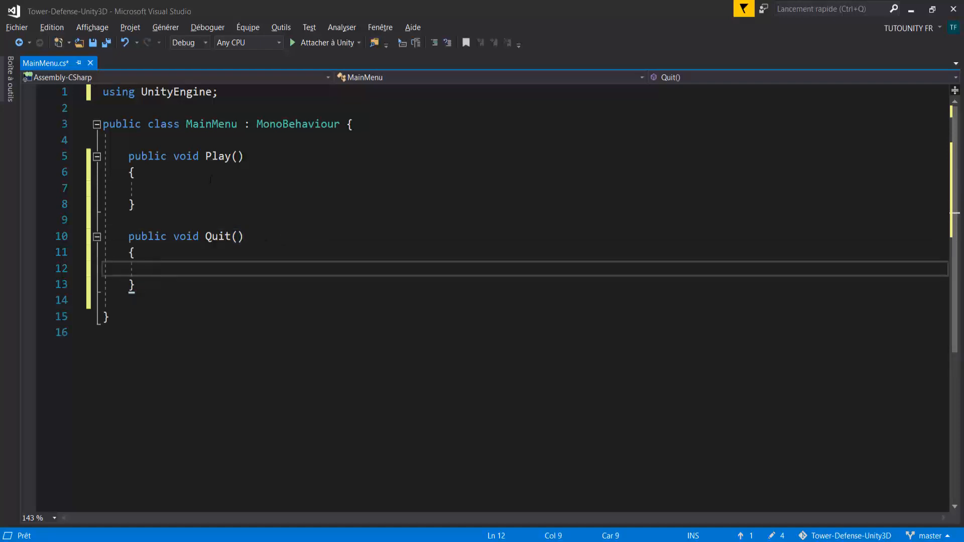
Add the statement Debug.Log("Play selected"); inside the Play() method
left_click(260, 191)
type("De")
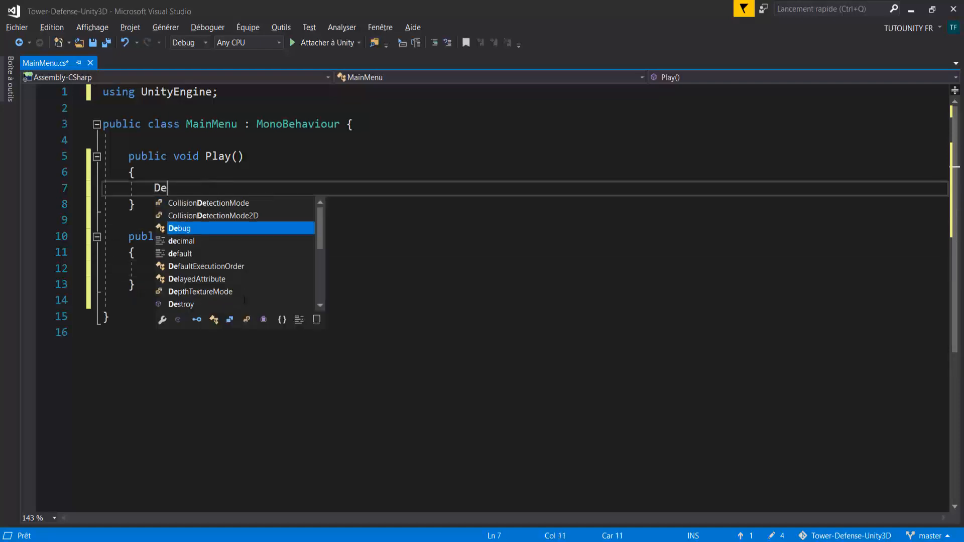
type("bug.log(\"Pl")
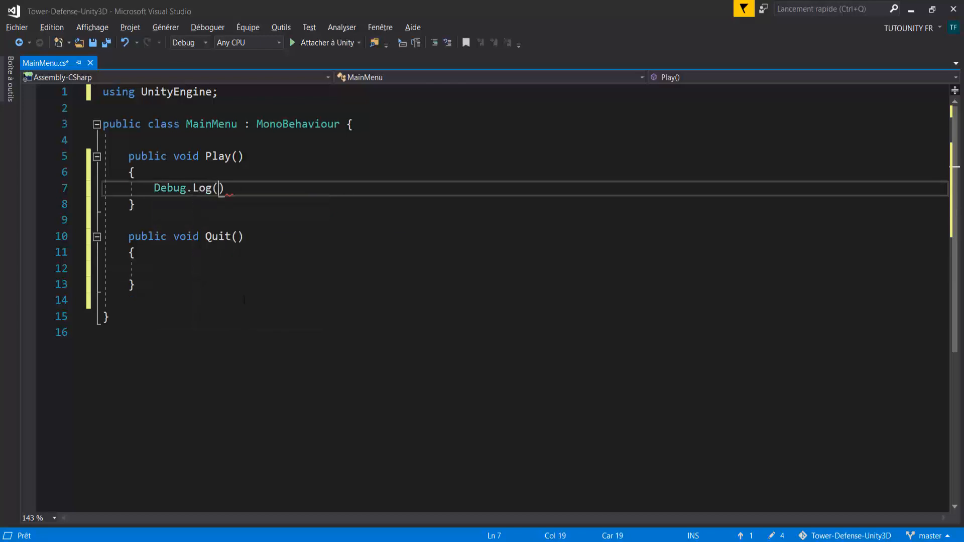
type("ay selected")
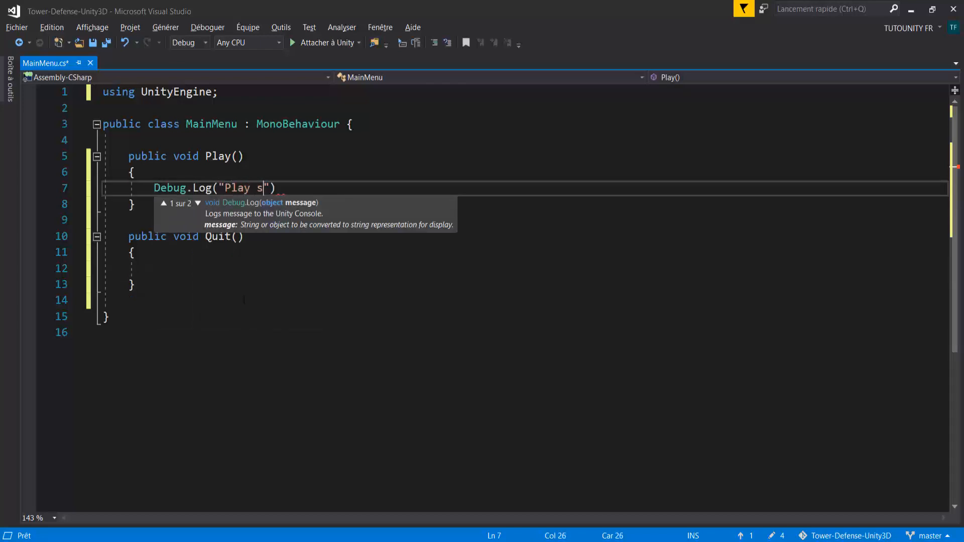
type("\");")
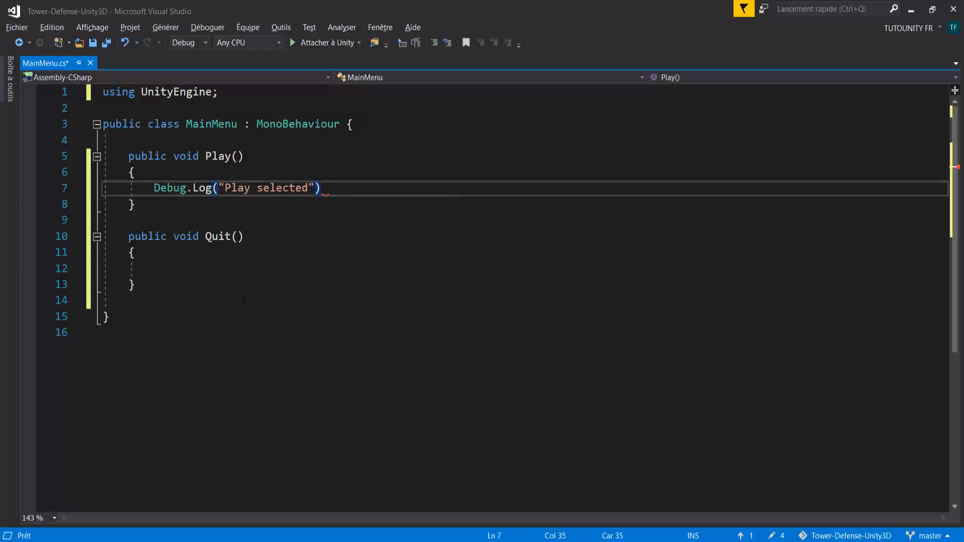
Copy the log statement into Quit() with the message "Quit selected", then save the script and return to Unity
key("shift+Home")
key("ctrl+c")
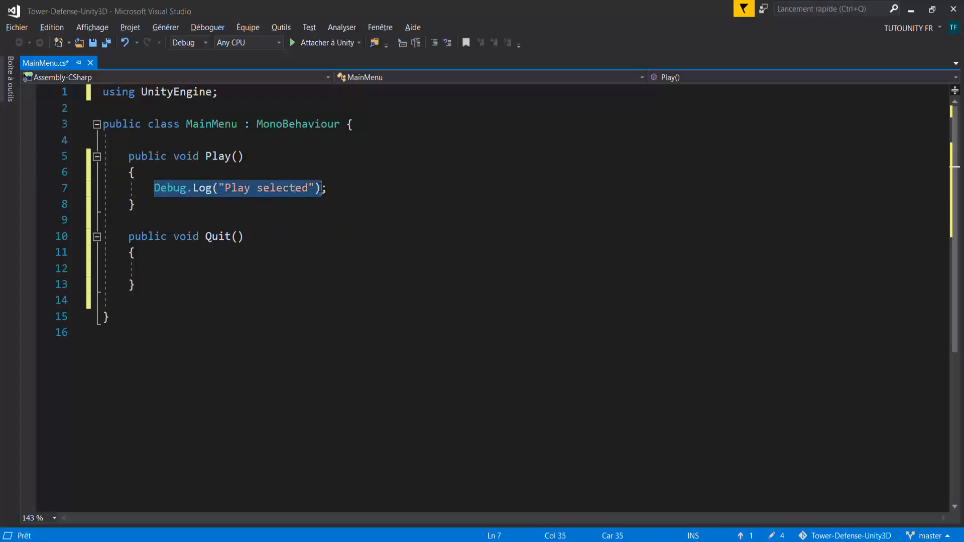
left_click(195, 259)
key("Down")
key("ctrl+v")
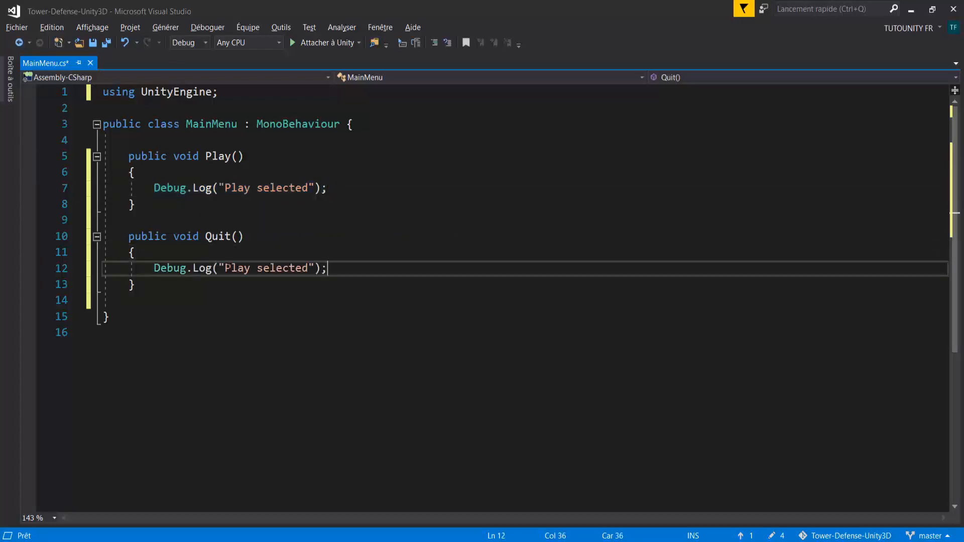
double_click(230, 268)
type("Quit")
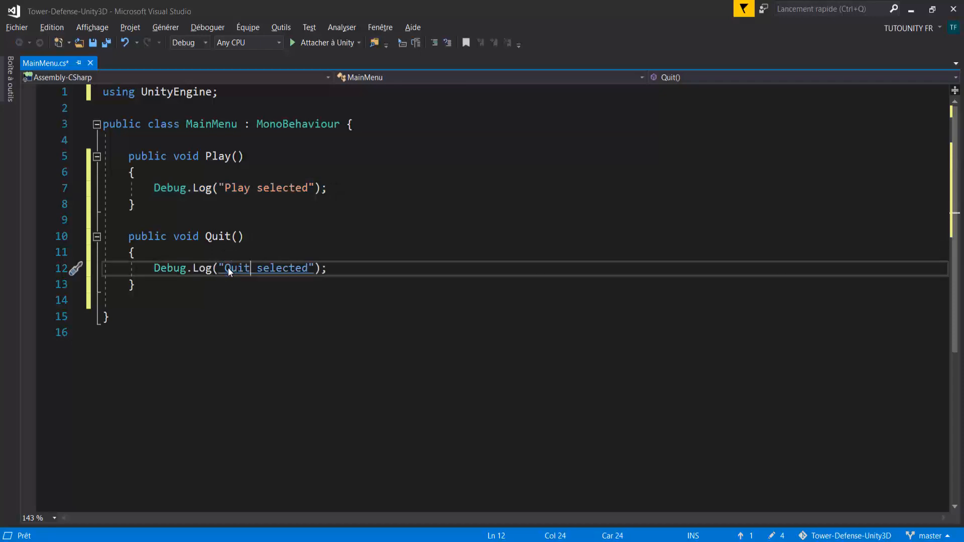
key("ctrl+s")
key("alt+Tab")
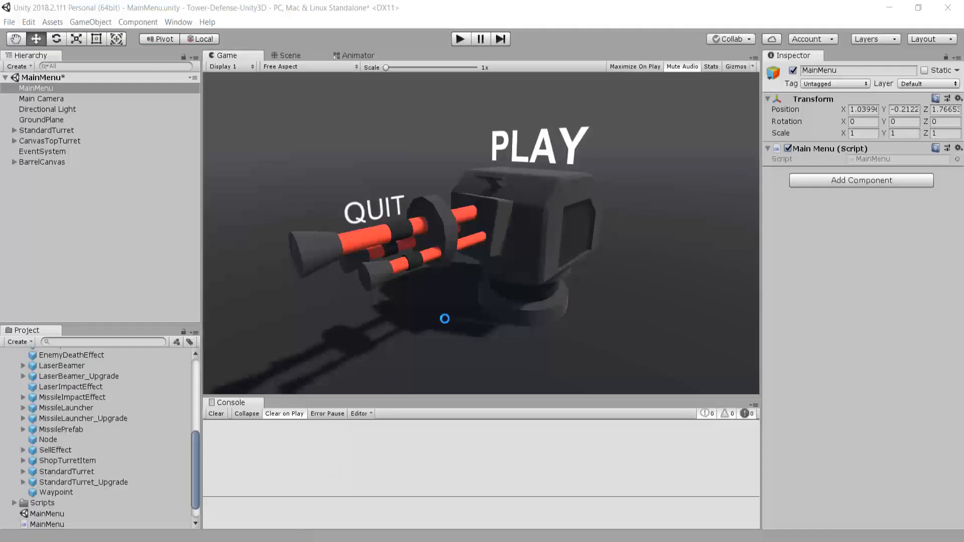
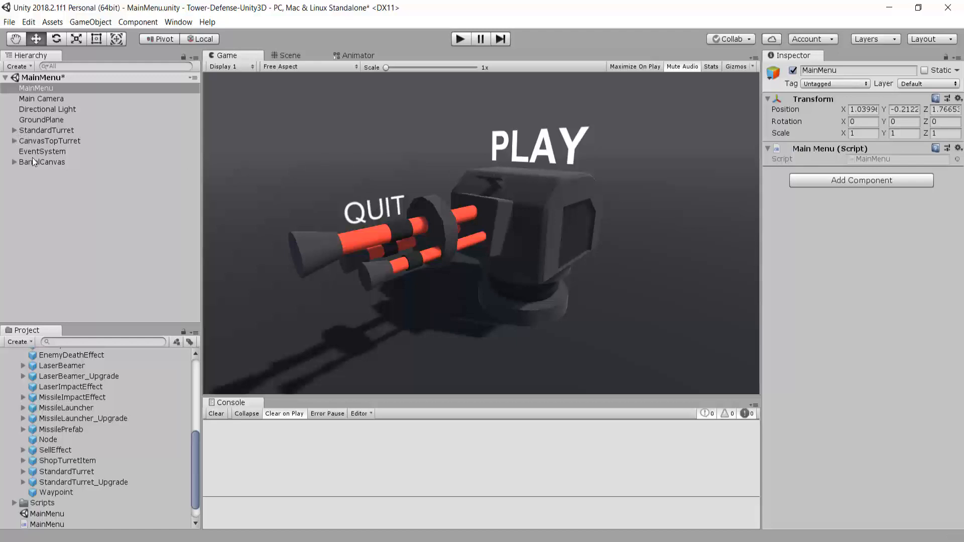
Add an On Click event to the PlayButton under CanvasTopTurret, targeting the MainMenu object and calling MainMenu.Play()
left_click(26, 140)
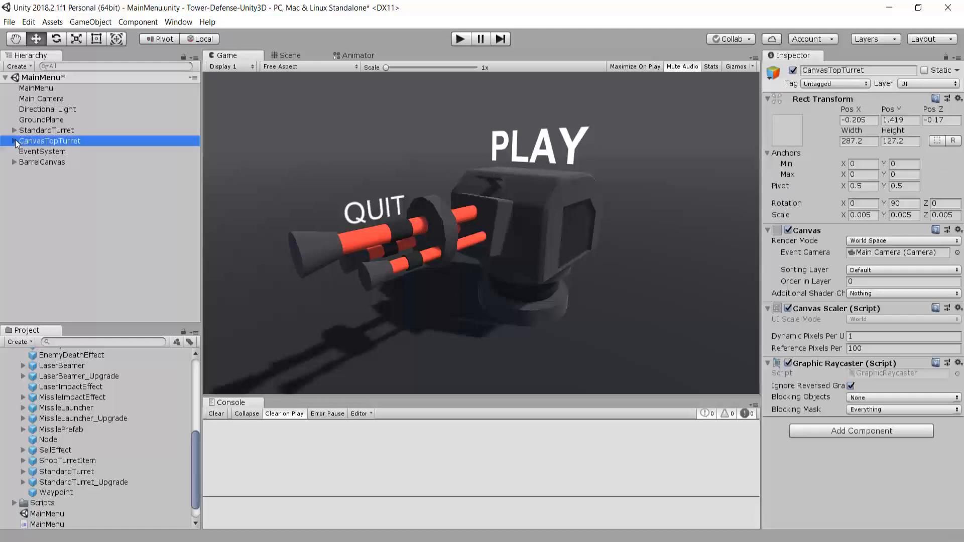
left_click(14, 141)
left_click(42, 152)
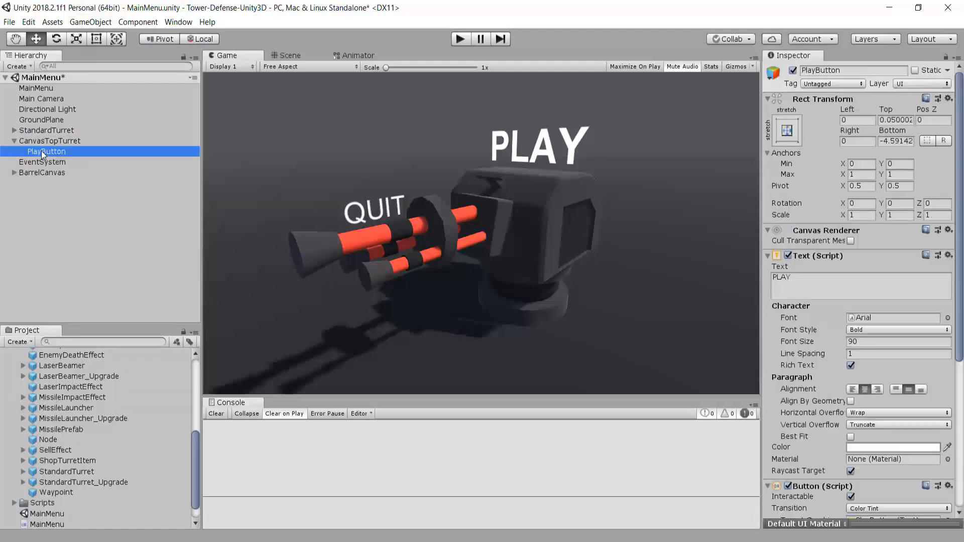
scroll(909, 310, "down", 5)
scroll(909, 310, "up", 4)
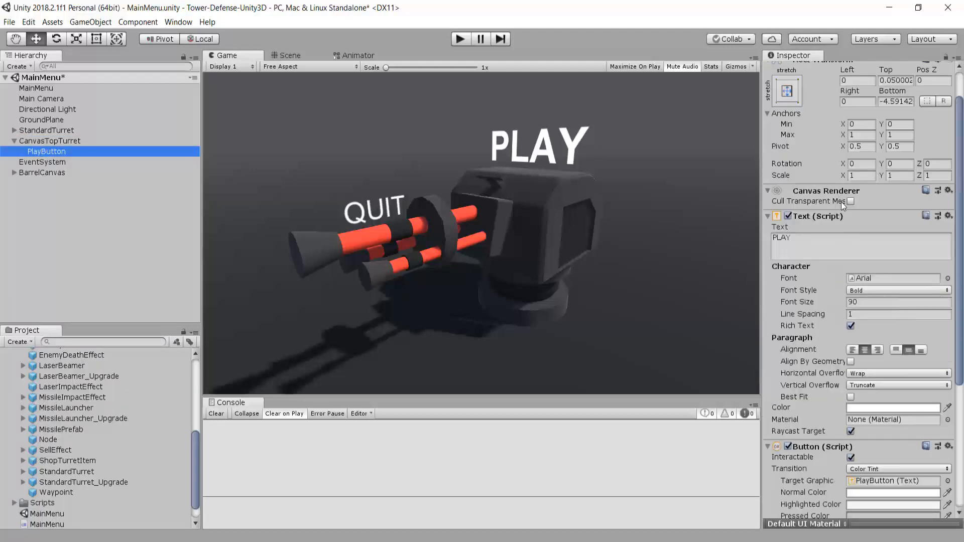
left_click(843, 215)
left_click(828, 208)
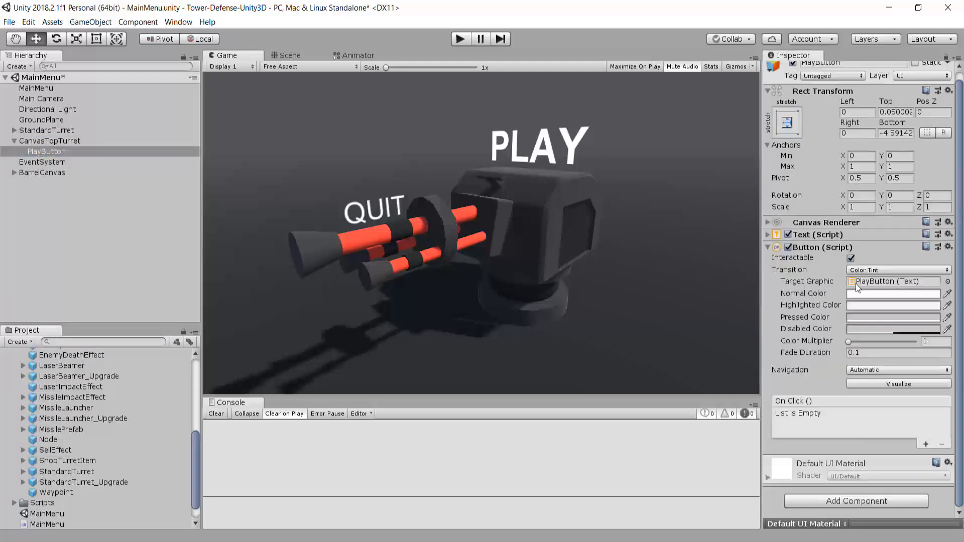
left_click(926, 444)
left_click_drag(35, 88, 807, 423)
left_click(859, 415)
mouse_move(864, 471)
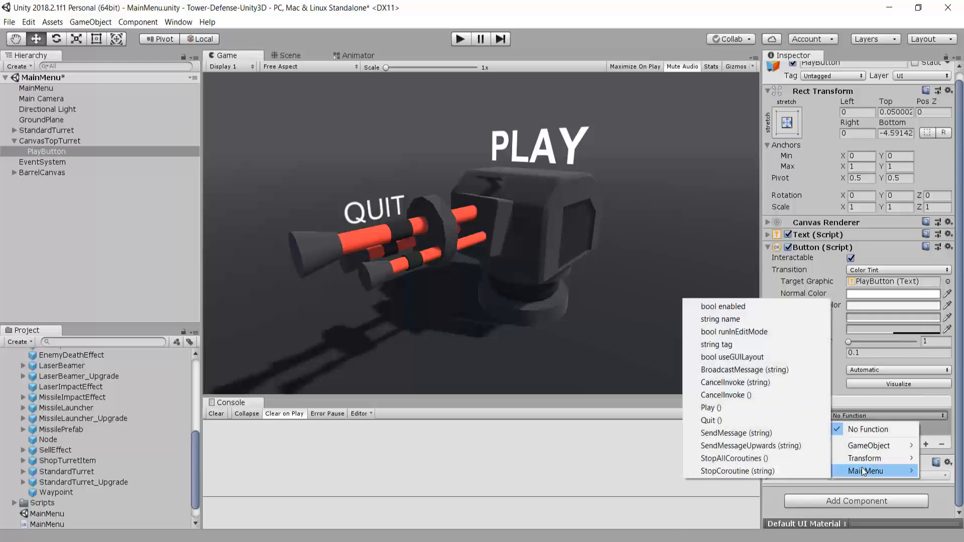
left_click(732, 408)
Add an On Click event to the QuitButton under BarrelCanvas, targeting the MainMenu object and calling MainMenu.Quit()
left_click(14, 141)
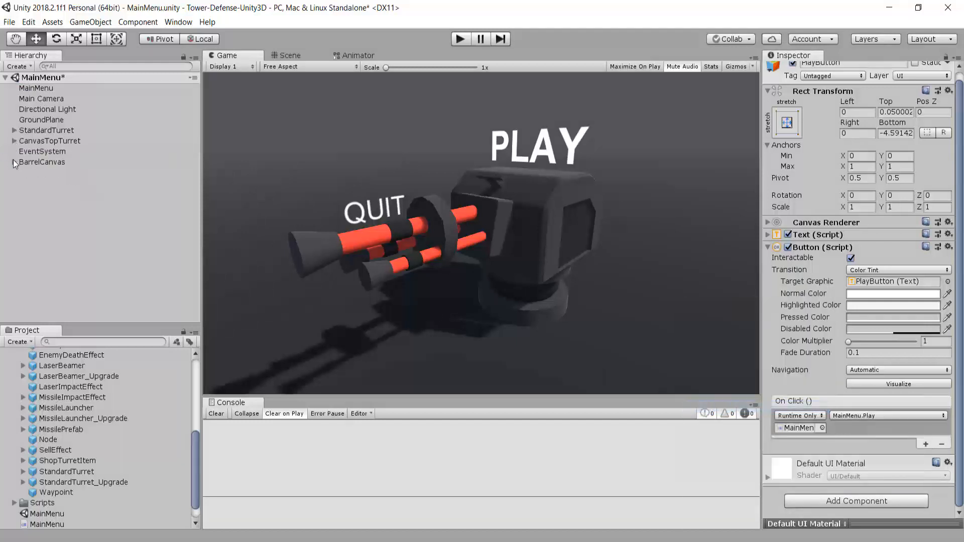
left_click(14, 161)
left_click(47, 172)
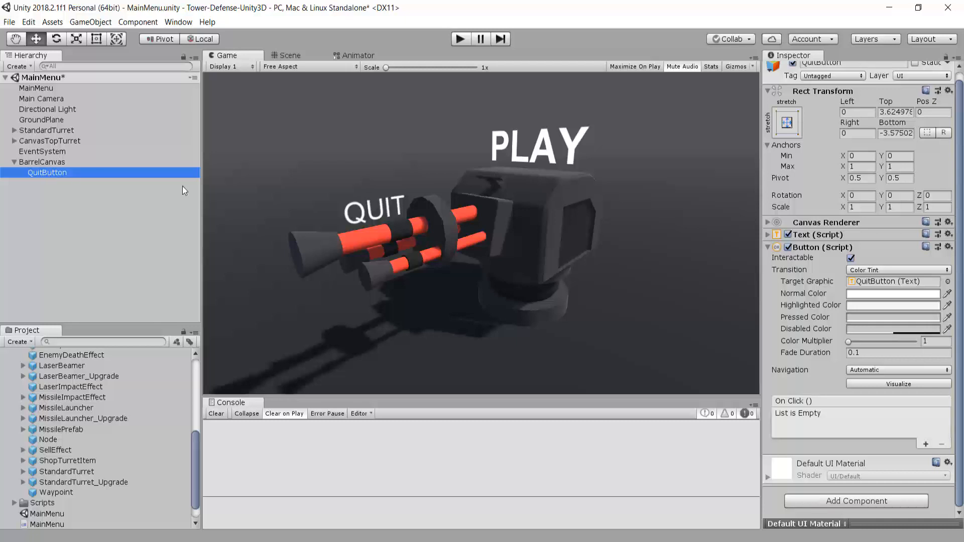
left_click(925, 444)
left_click(43, 98)
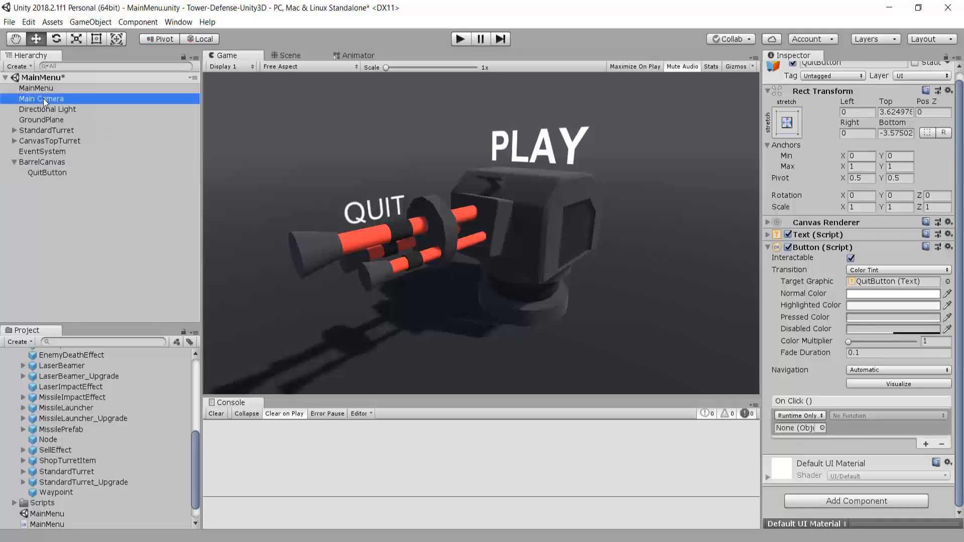
left_click(48, 172)
left_click_drag(41, 103, 809, 433)
left_click(842, 424)
mouse_move(866, 479)
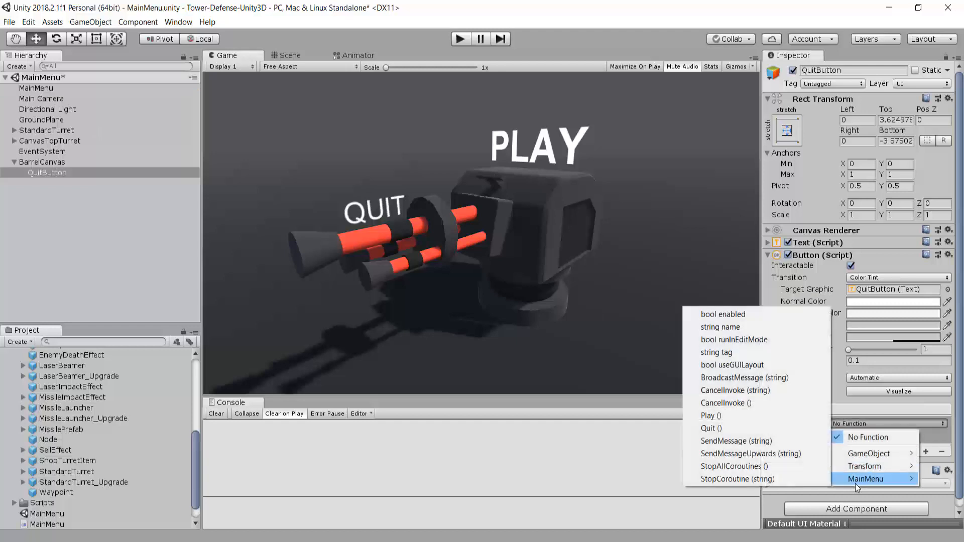
left_click(711, 428)
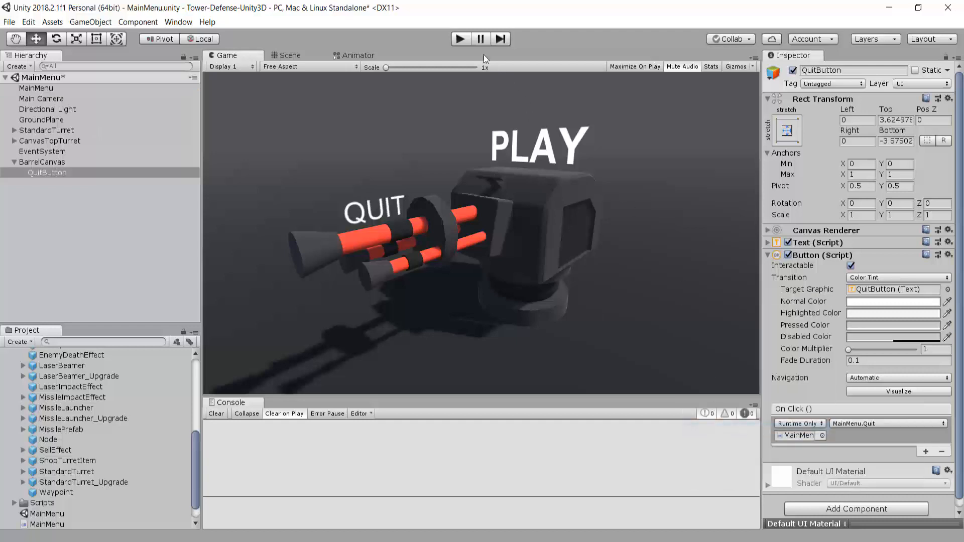
Run the scene and test the PLAY and QUIT buttons in the game view
left_click(460, 39)
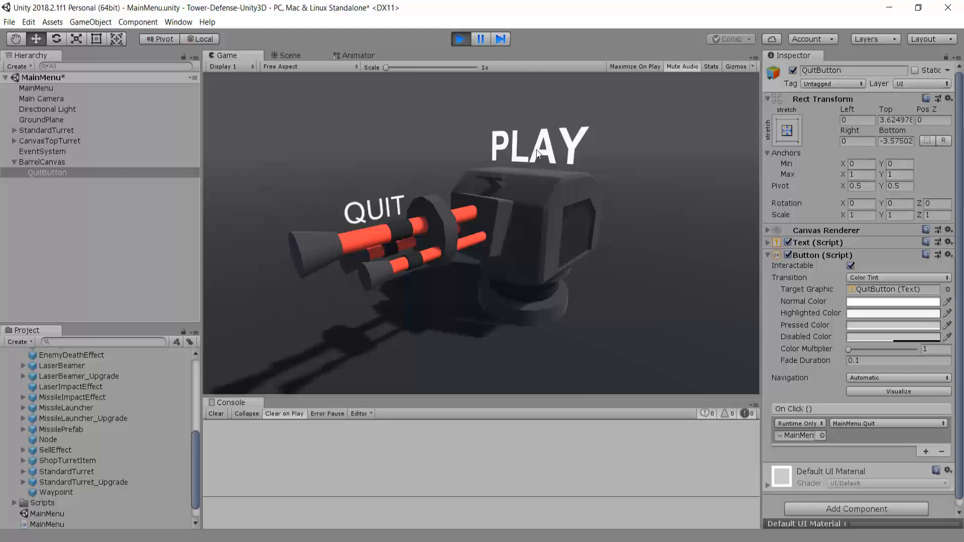
left_click(550, 148)
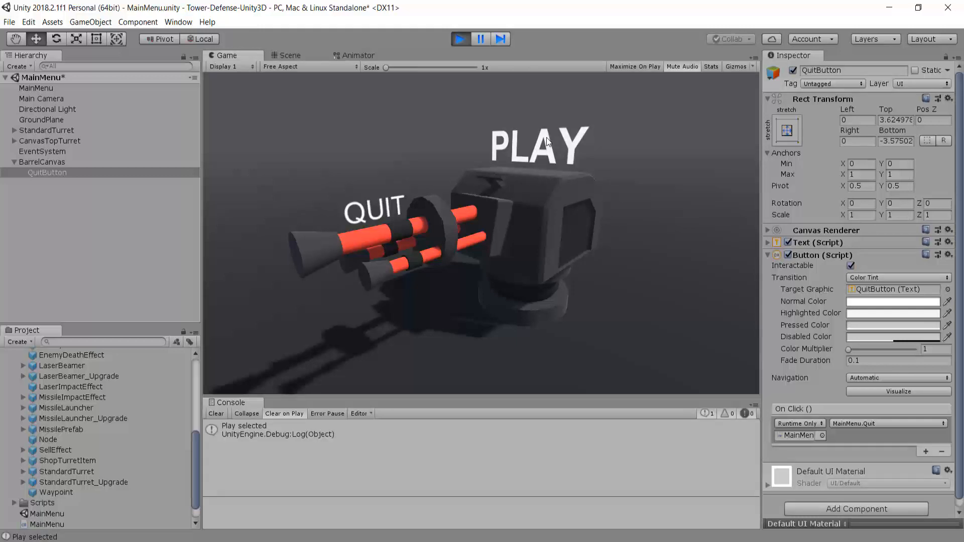
left_click(400, 197)
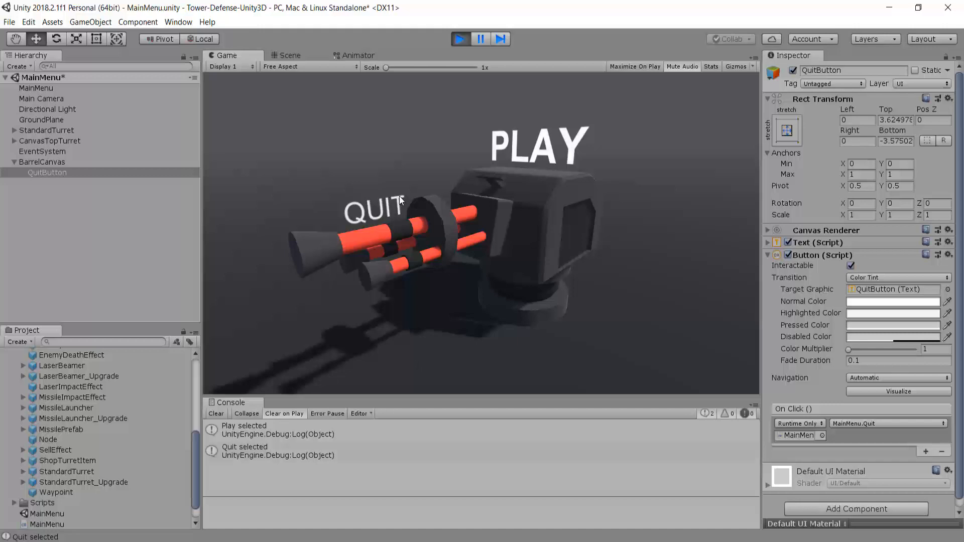
left_click(368, 204)
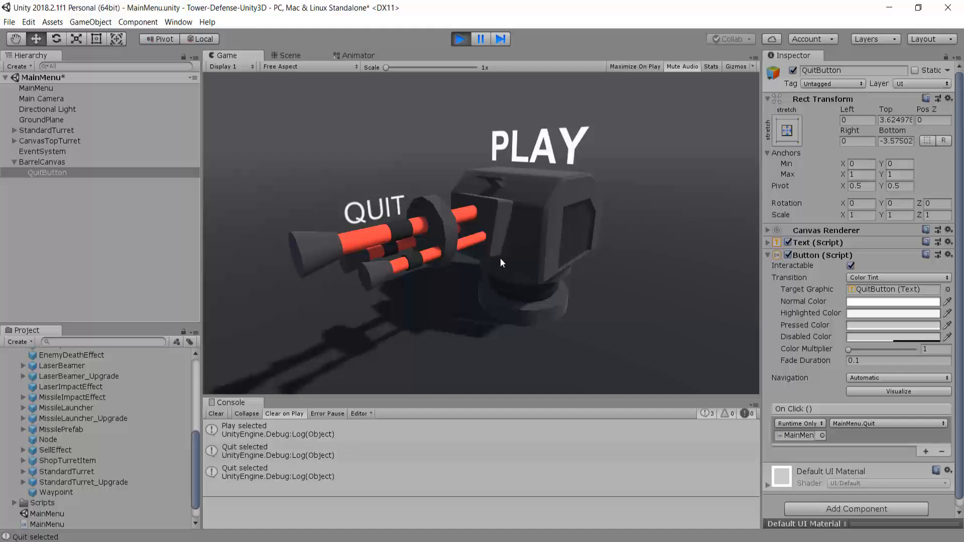
Examine the bounds of BarrelCanvas and QuitButton around the QUIT text in the scene view
left_click(289, 54)
right_click_drag(402, 188, 359, 174)
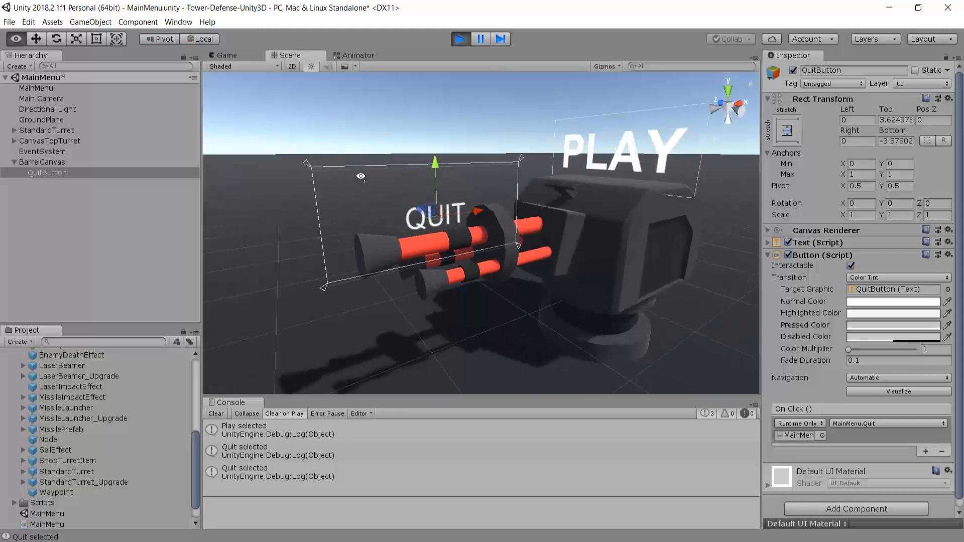
scroll(402, 175, "up", 3)
scroll(402, 176, "down", 2)
middle_click_drag(345, 146, 390, 216)
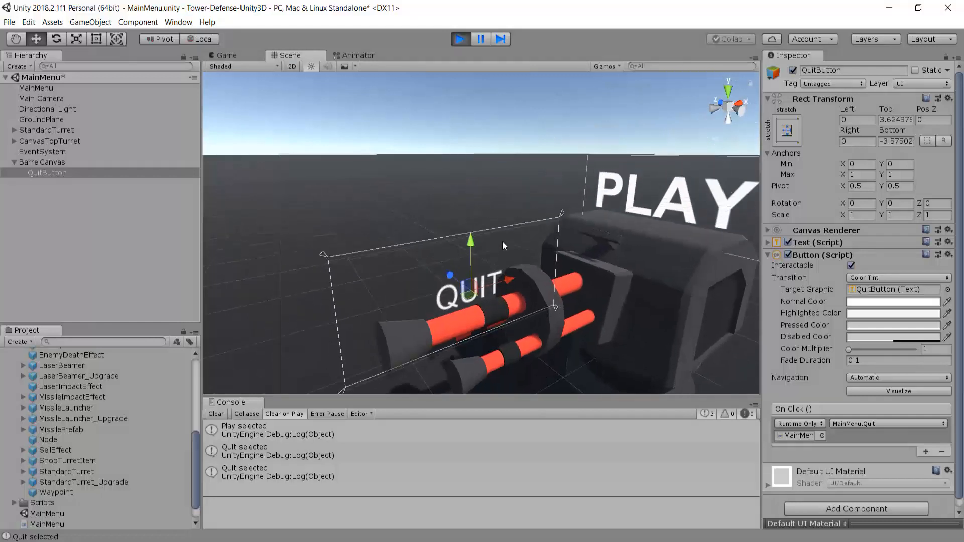
middle_click_drag(513, 265, 502, 233)
left_click(60, 163)
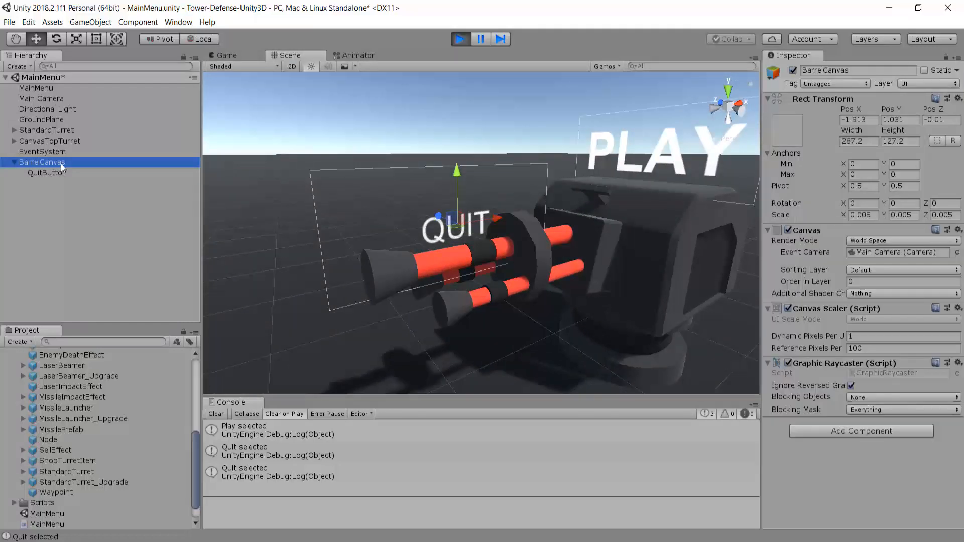
left_click(55, 172)
Clear the console, test whether the empty area beside the QUIT text triggers the button, and stop the game
left_click(226, 56)
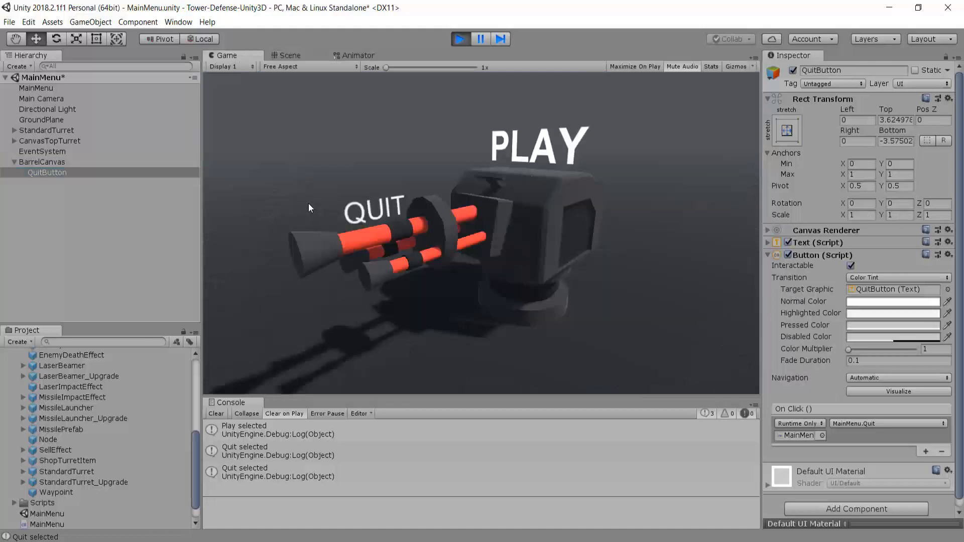
left_click(217, 414)
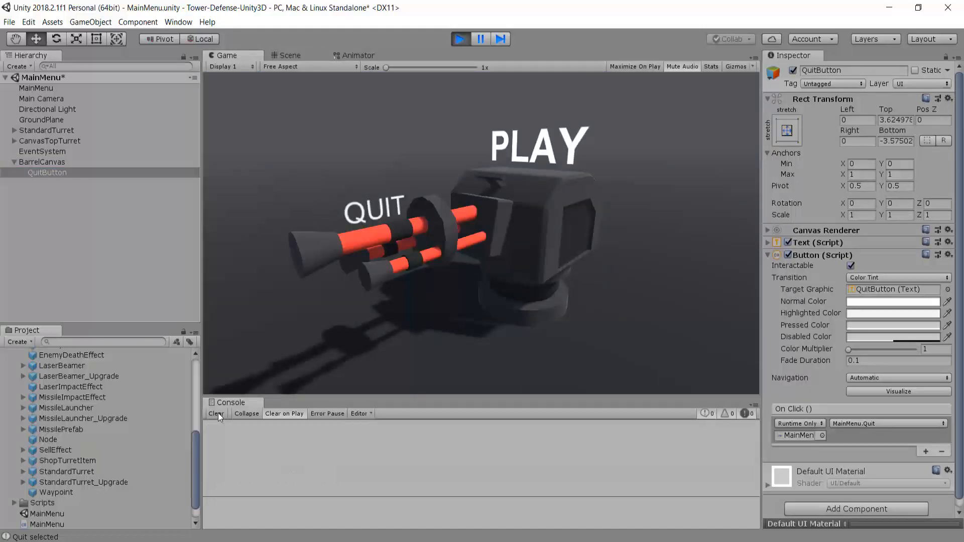
left_click(316, 209)
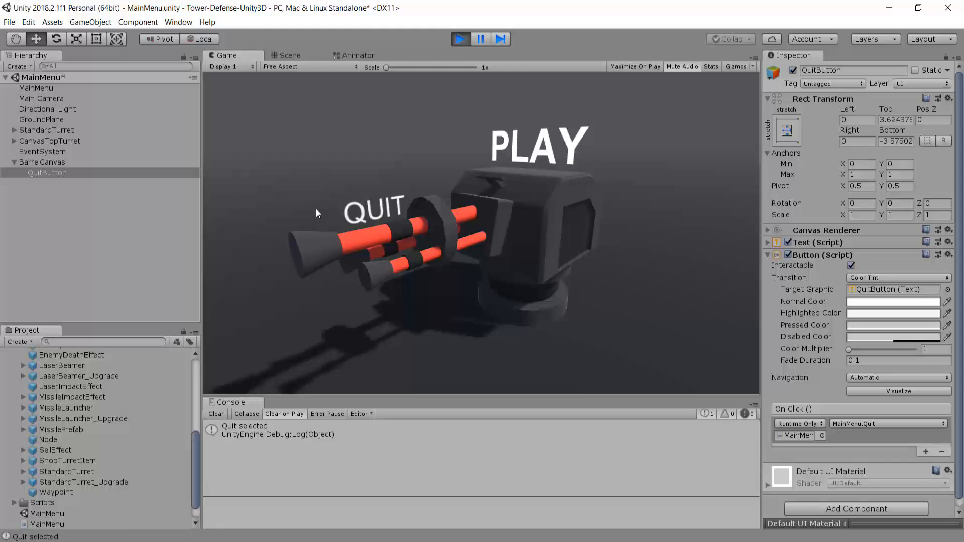
left_click(459, 39)
Shrink BarrelCanvas with the Rect tool to about 106 wide and 54 high
left_click(290, 56)
scroll(361, 165, "up", 4)
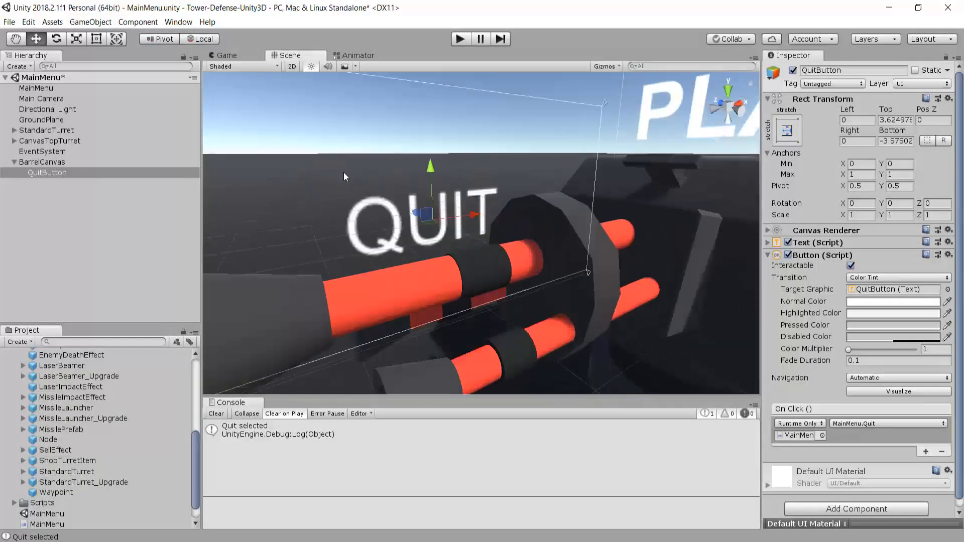
scroll(340, 171, "down", 4)
middle_click_drag(431, 226, 425, 240)
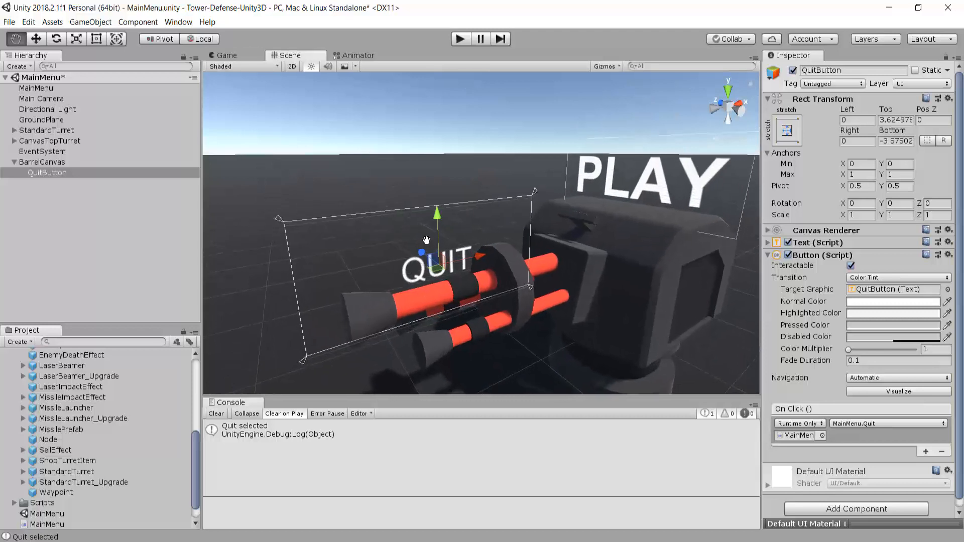
double_click(61, 172)
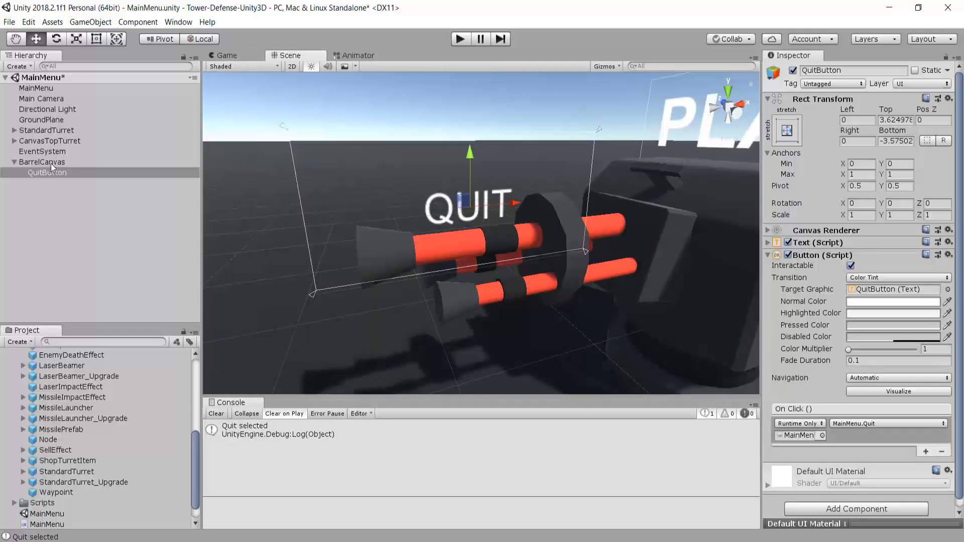
left_click(50, 163)
scroll(389, 165, "down", 5)
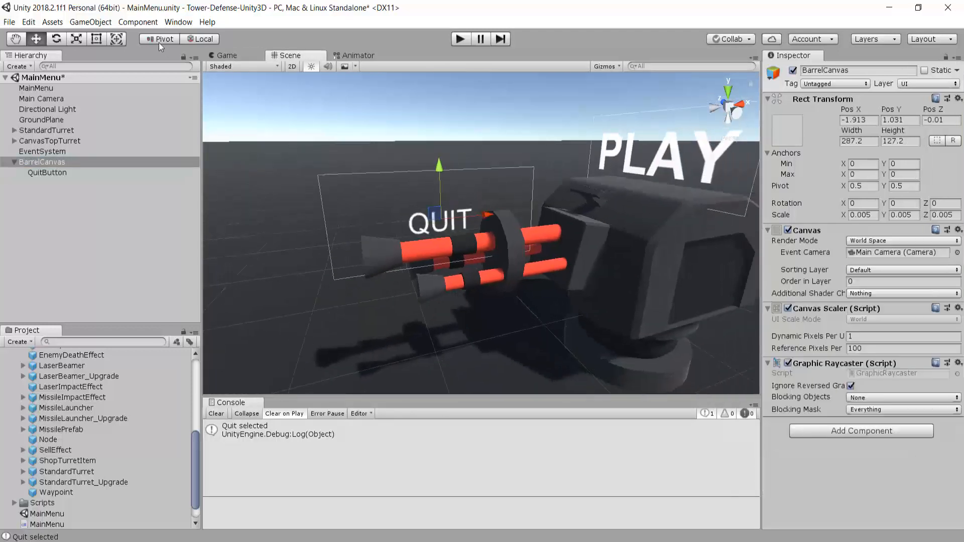
left_click(102, 41)
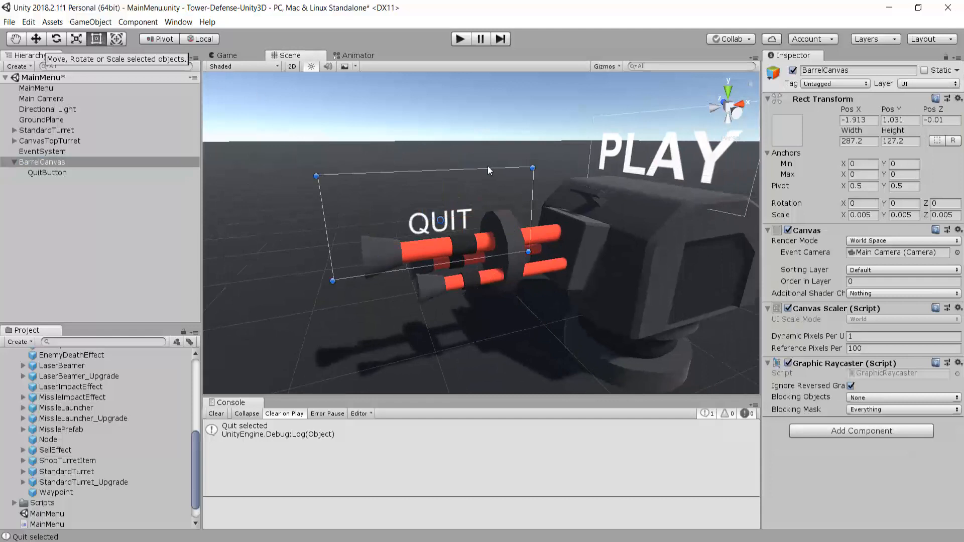
left_click_drag(317, 176, 466, 225)
Move the resized BarrelCanvas up and along the barrel to about X -1.88, Y 1.005, placing the QUIT text above it
scroll(510, 237, "up", 2)
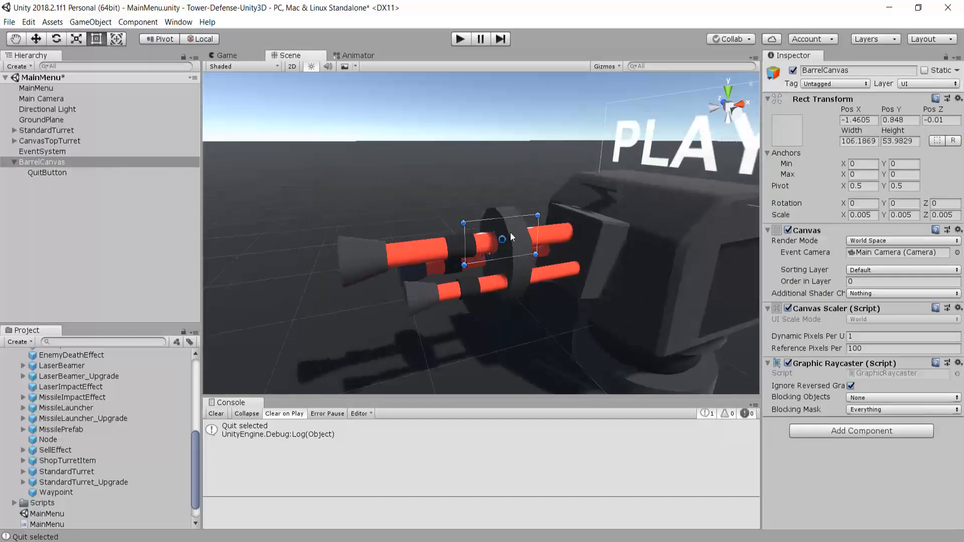
key("w")
left_click_drag(503, 178, 507, 163)
left_click_drag(552, 206, 496, 215)
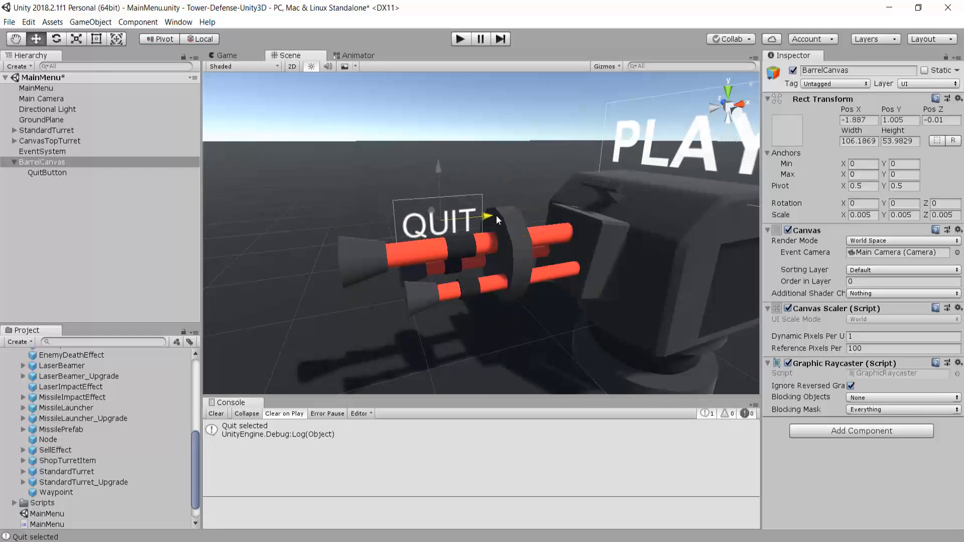
Tighten BarrelCanvas around the QUIT text with the Rect tool, to about 95 wide and 43 high
scroll(546, 227, "up", 3)
scroll(545, 226, "up", 4)
right_click_drag(532, 224, 470, 218)
scroll(471, 217, "down", 7)
middle_click_drag(470, 217, 477, 171)
middle_click_drag(391, 100, 383, 169)
left_click(97, 42)
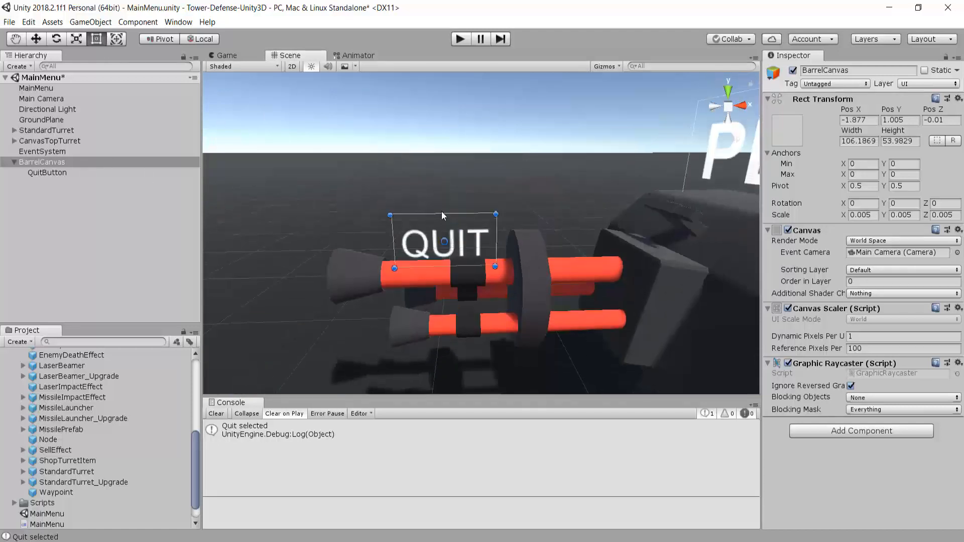
left_click_drag(496, 214, 486, 225)
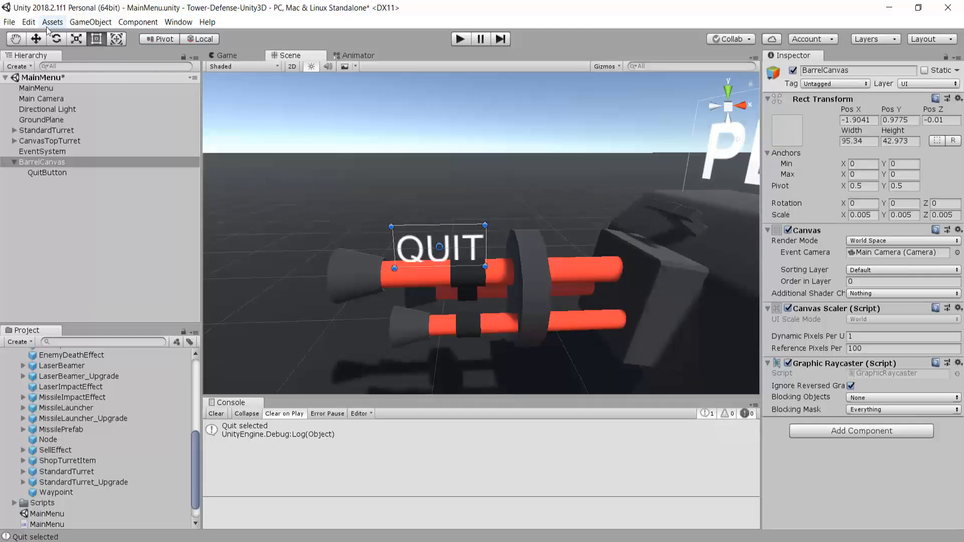
Move BarrelCanvas just above the upper barrel, to about X -1.887, Y 1.038
left_click(36, 39)
left_click_drag(439, 199, 436, 188)
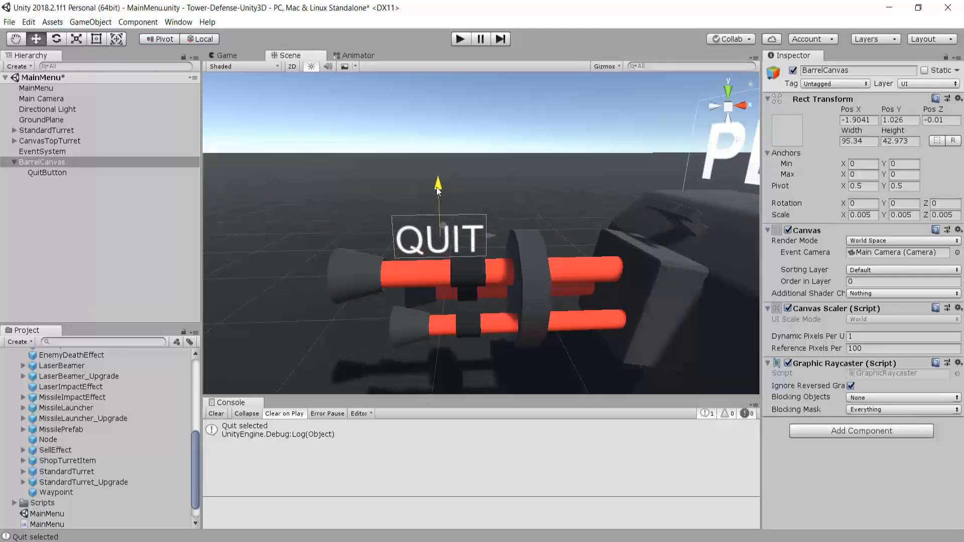
left_click_drag(497, 238, 502, 236)
left_click_drag(440, 182, 440, 179)
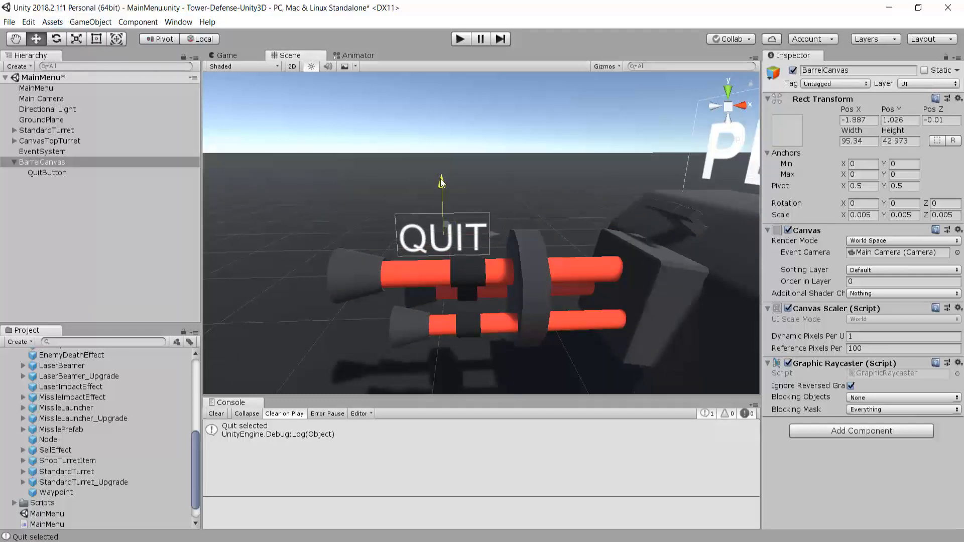
Shift BarrelCanvas toward the muzzle to about X -1.934, checking the QUIT text's placement in the game view
scroll(454, 236, "up", 10)
right_click_drag(455, 253, 457, 242)
scroll(456, 245, "down", 6)
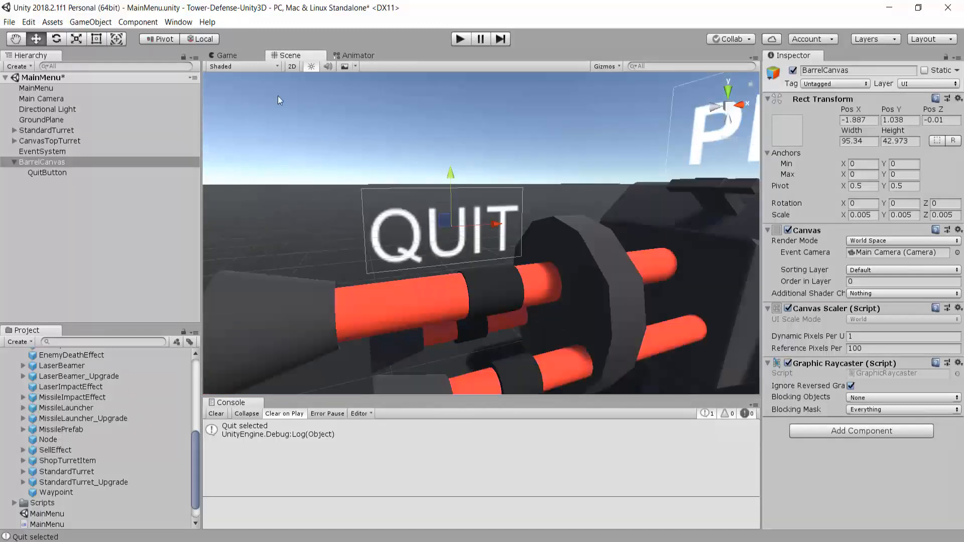
left_click(227, 55)
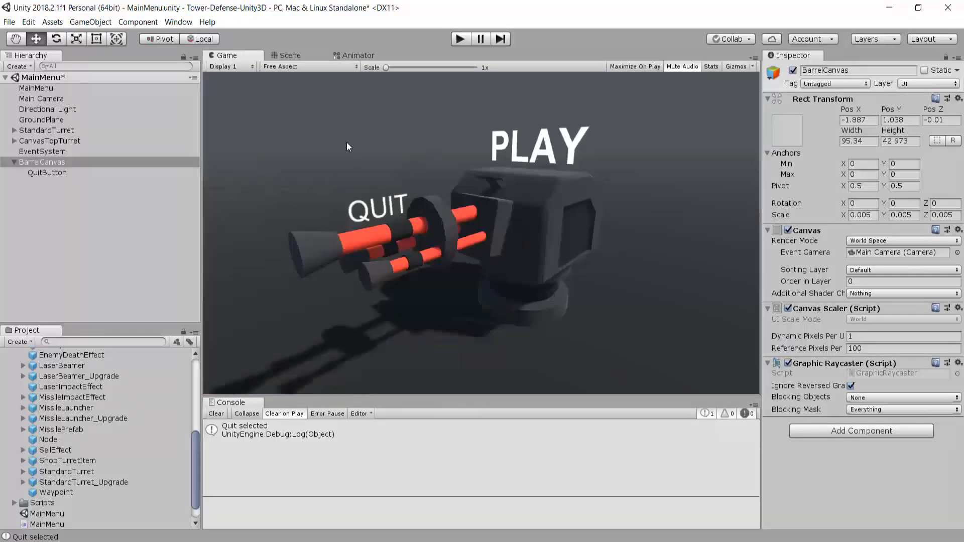
left_click(282, 56)
left_click_drag(491, 222, 478, 221)
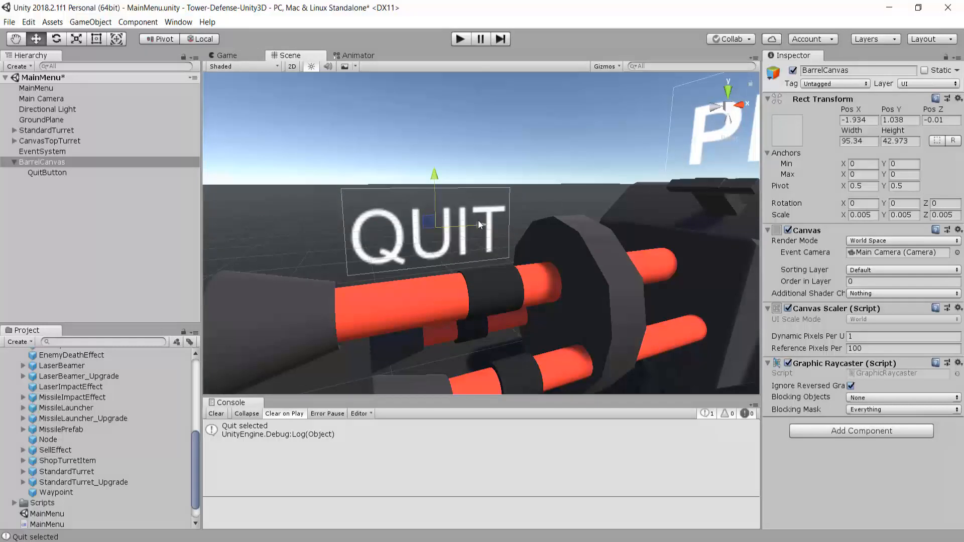
left_click(228, 56)
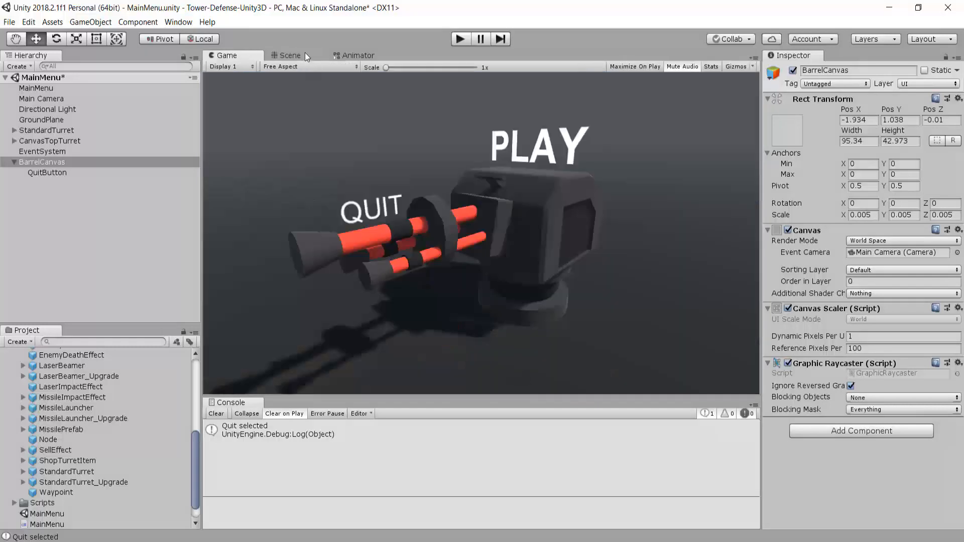
Nudge BarrelCanvas along the barrel to about X -1.929 and test the QUIT button in play mode
left_click(287, 55)
left_click_drag(495, 233, 480, 225)
left_click(460, 39)
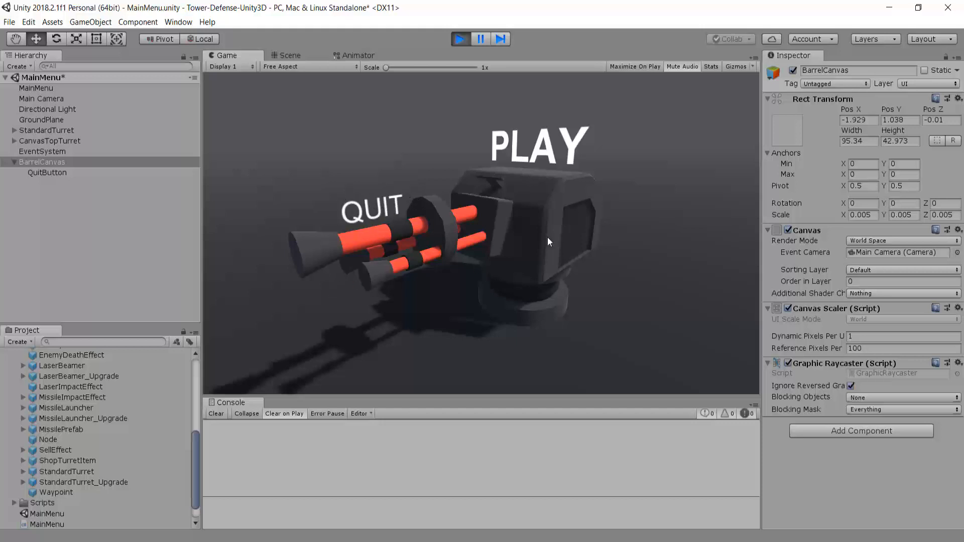
left_click(291, 56)
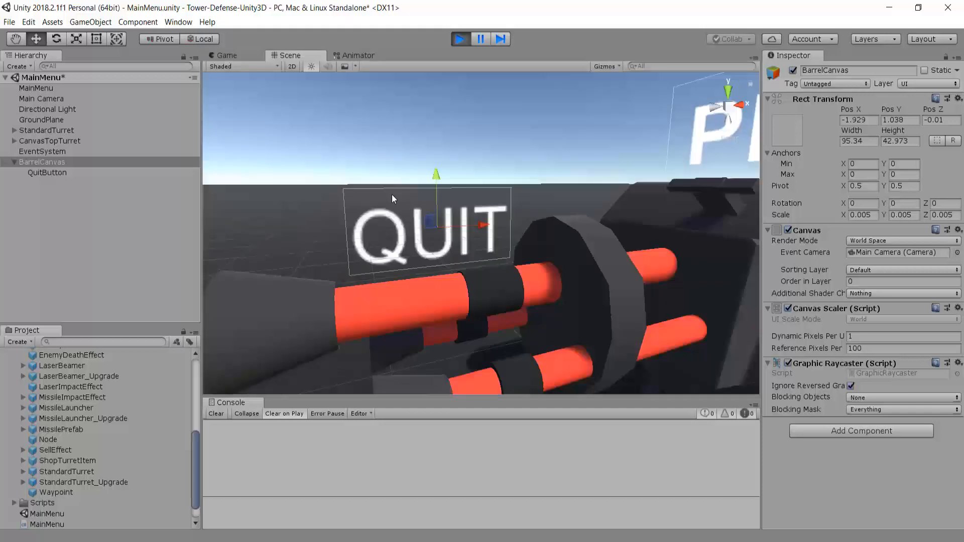
left_click(229, 55)
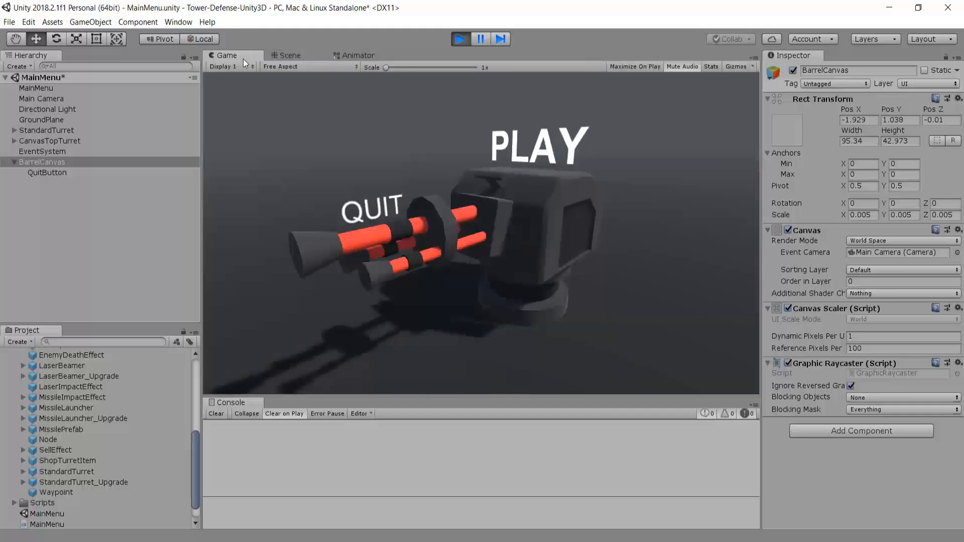
left_click(374, 210)
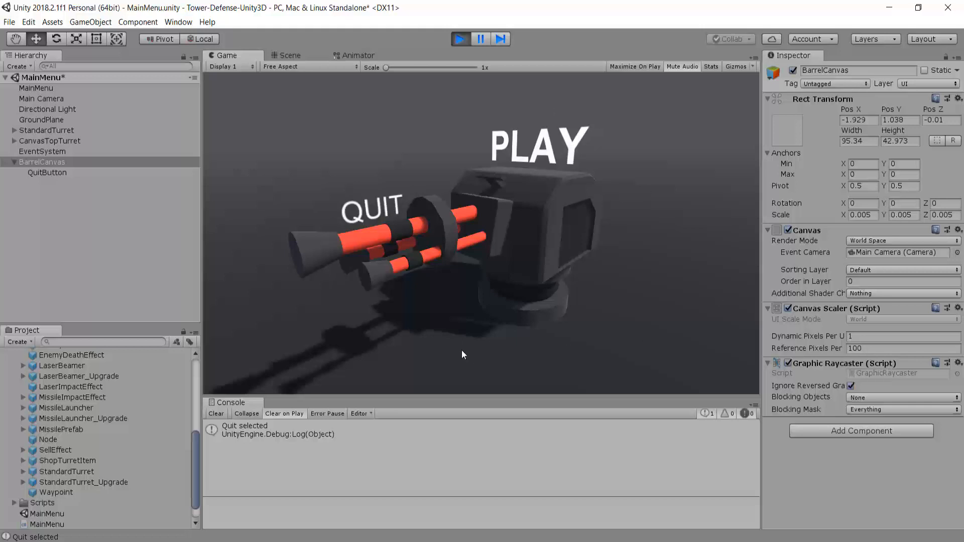
left_click(462, 41)
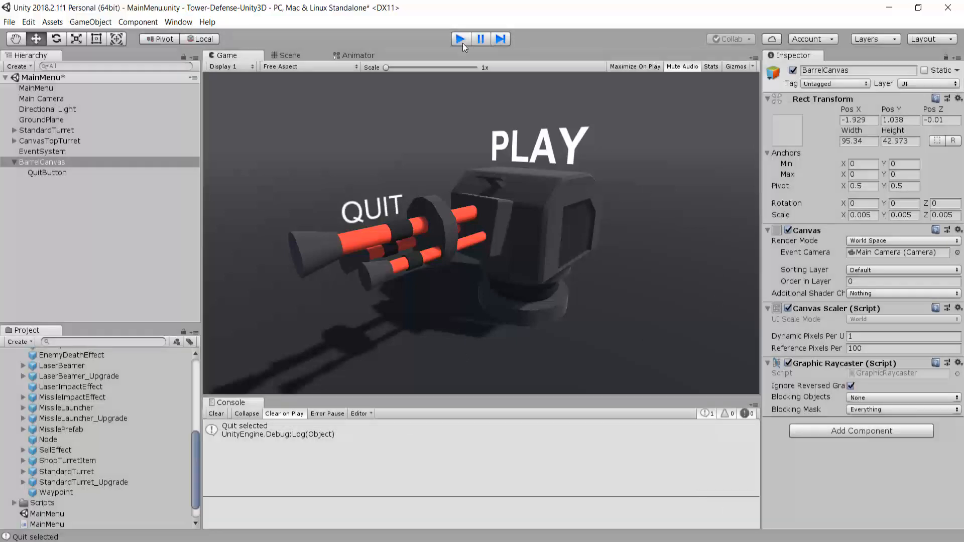
Collapse BarrelCanvas in the hierarchy and look over the whole turret with its PLAY and QUIT canvases in the scene
scroll(434, 197, "down", 3)
scroll(431, 194, "up", 3)
scroll(336, 191, "up", 3)
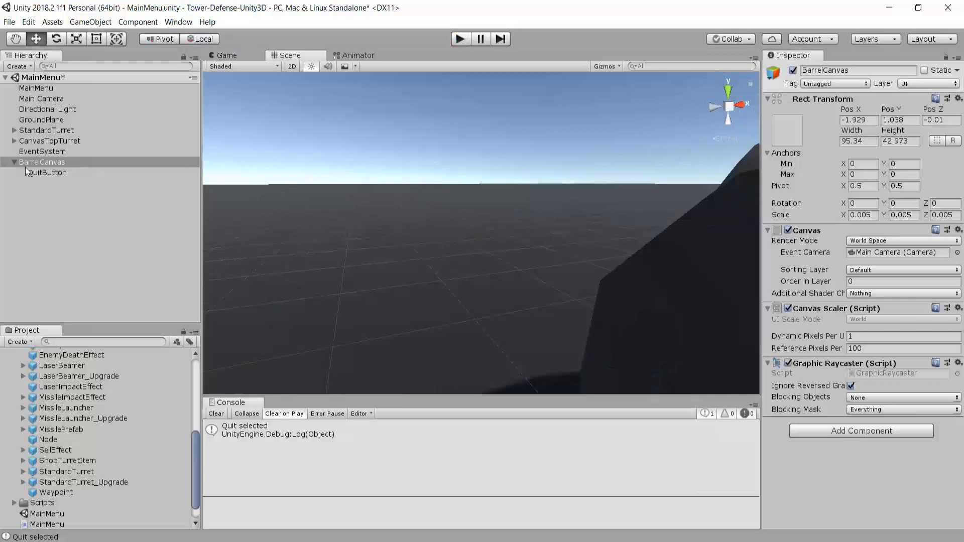
left_click(14, 163)
left_click_drag(301, 187, 518, 189, "alt")
scroll(411, 178, "down", 5)
scroll(411, 176, "down", 4)
scroll(473, 176, "up", 4)
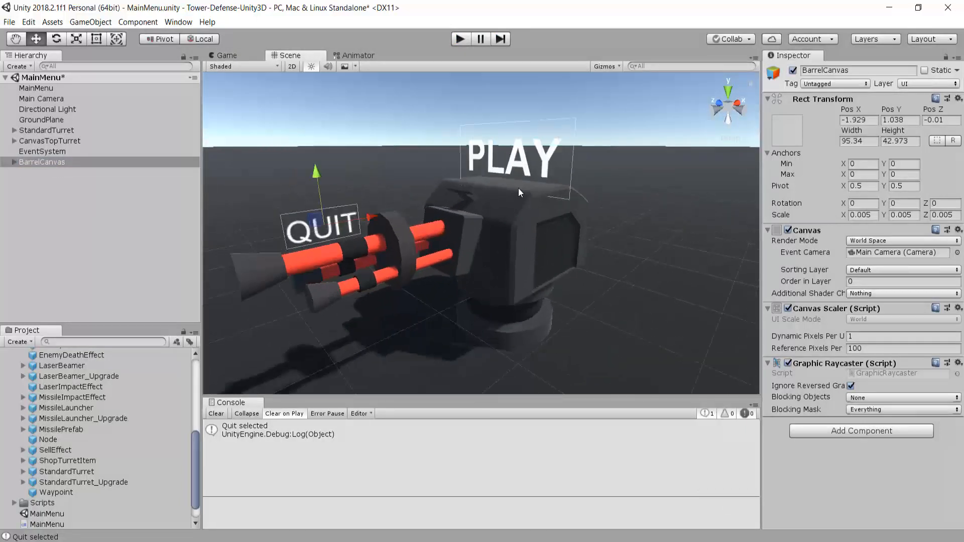
middle_click_drag(517, 185, 516, 232)
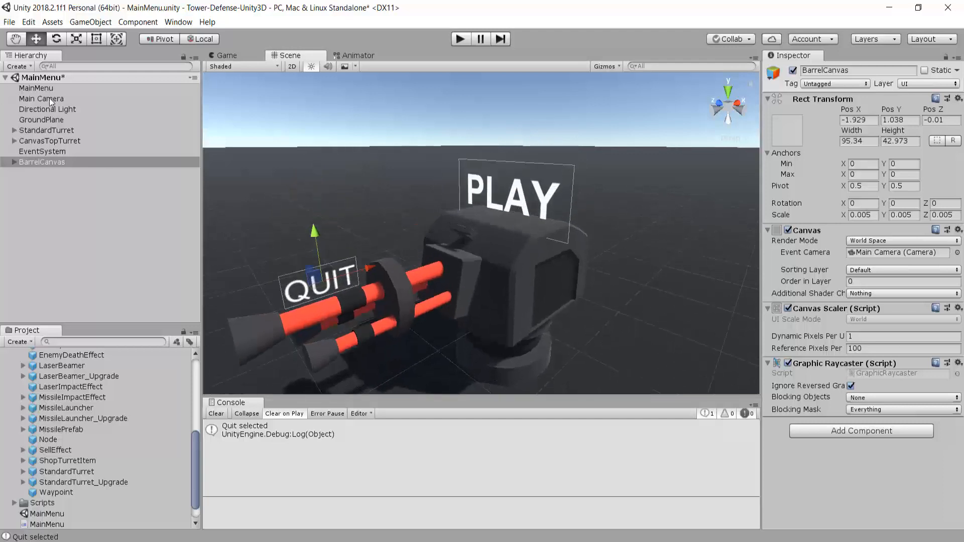
left_click(71, 109)
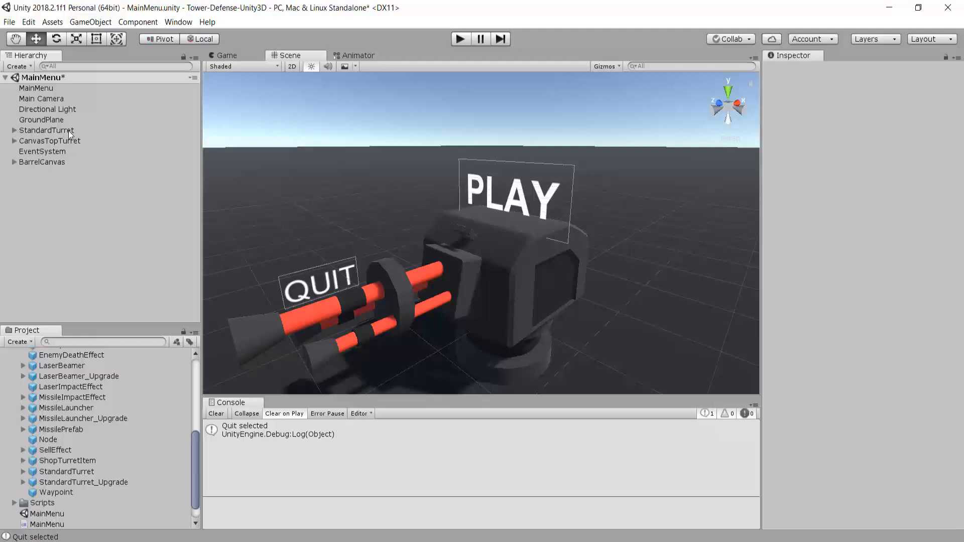
left_click(36, 99)
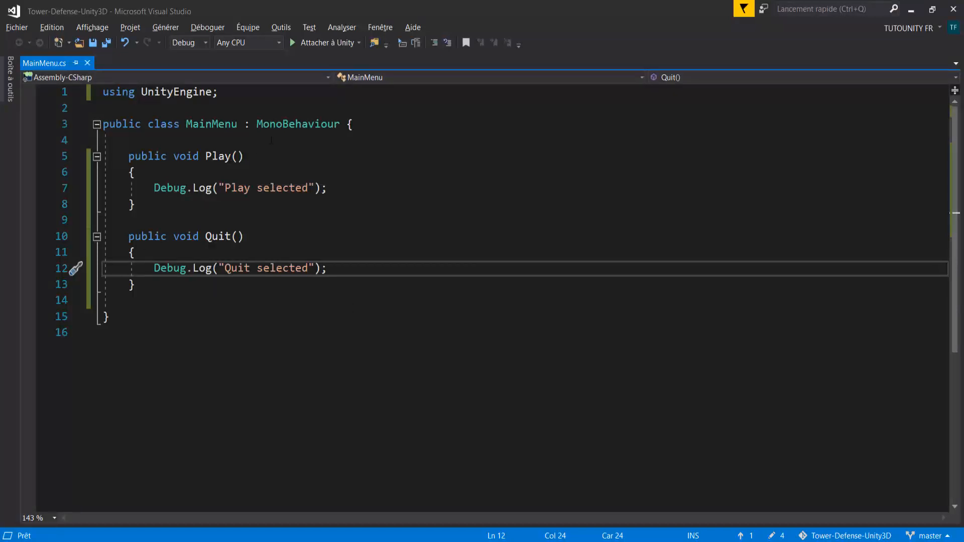
In Visual Studio, add the directive "using UnityEngine.SceneManagement;" below the existing using line in MainMenu.cs
left_click(268, 96)
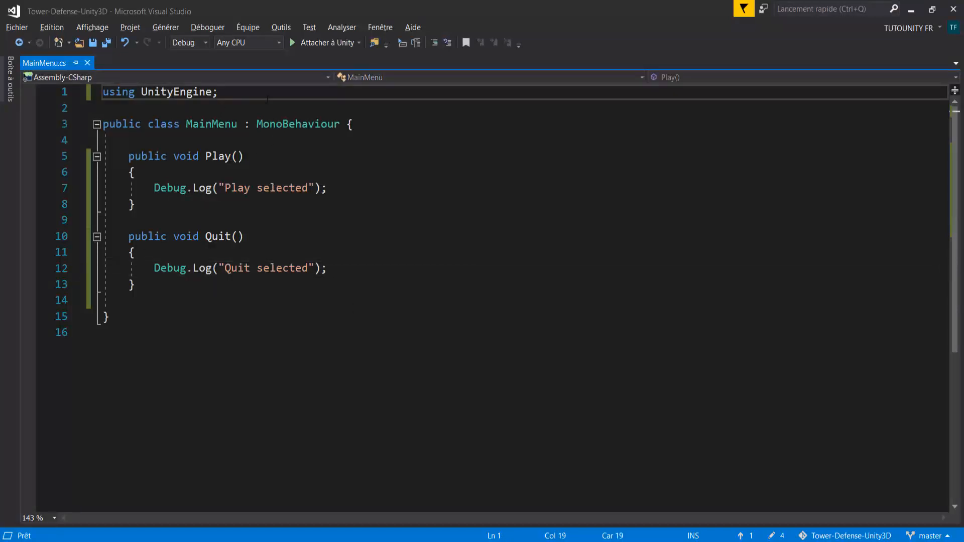
key("Return")
type("usi")
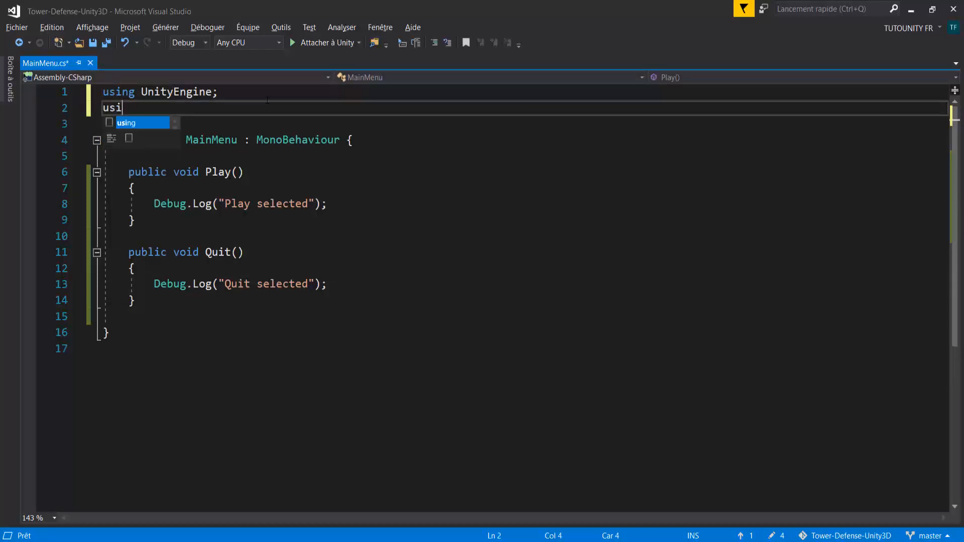
type("ng unitye")
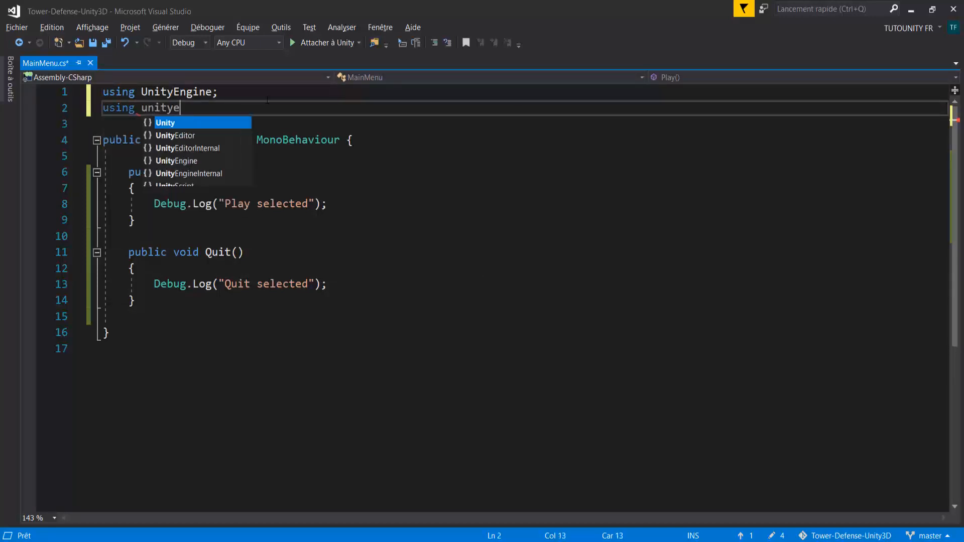
key("Tab")
type(".scene")
key("Tab")
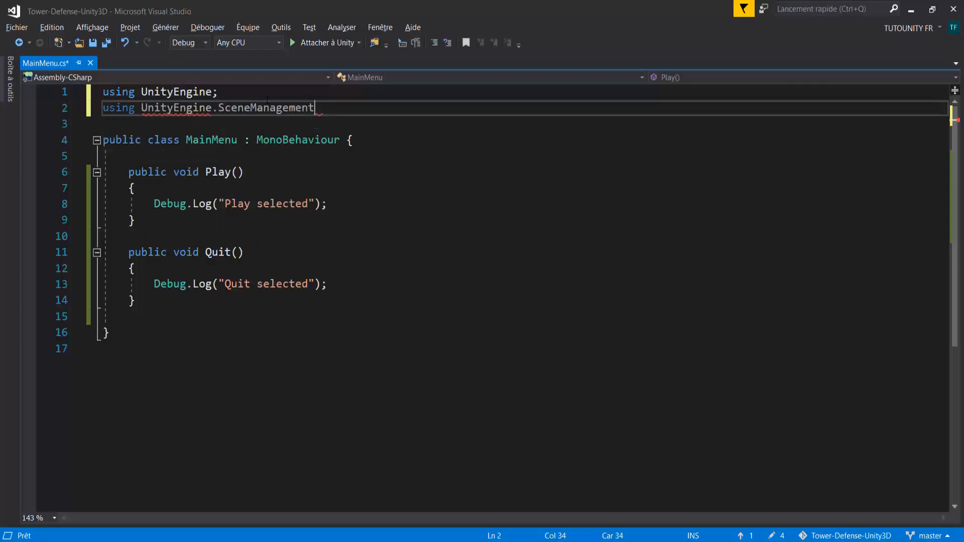
type(";")
Replace the debug log in Play() with a SceneManager.LoadScene("") call, leaving the scene name empty
scroll(308, 156, "down", 2)
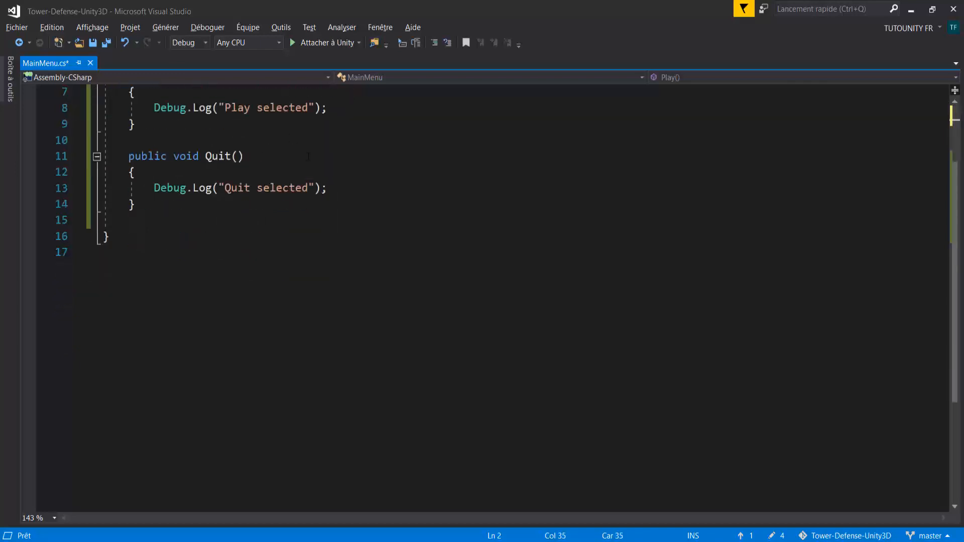
scroll(309, 156, "up", 2)
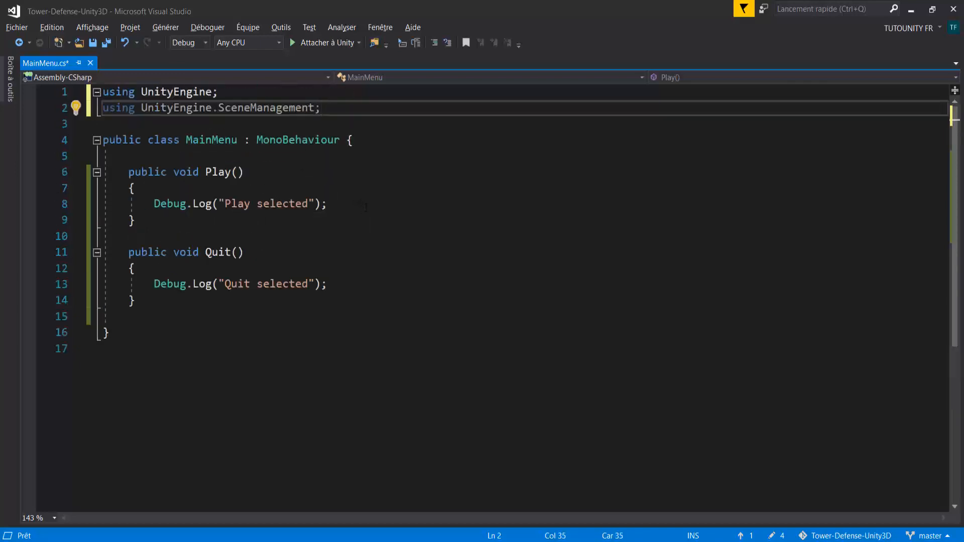
left_click_drag(154, 204, 327, 204)
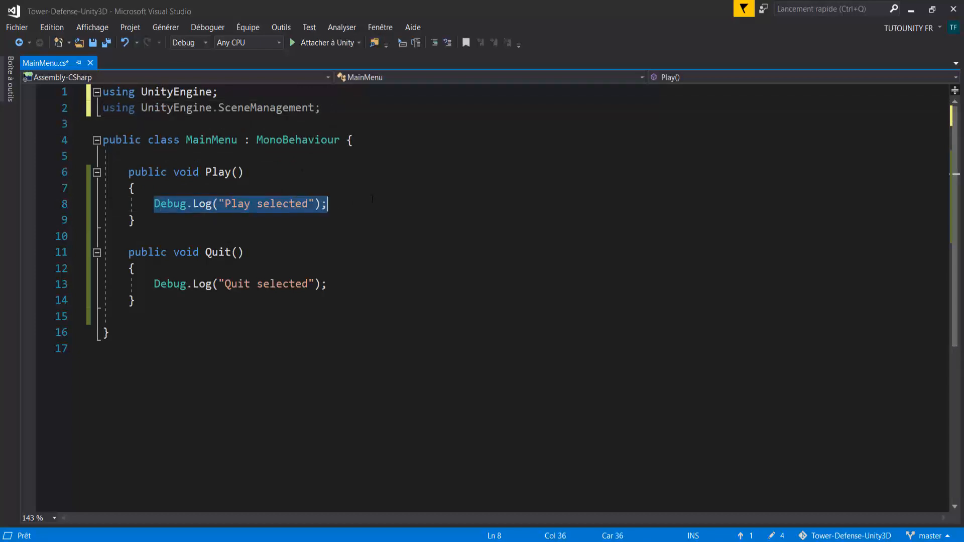
type("Scenema")
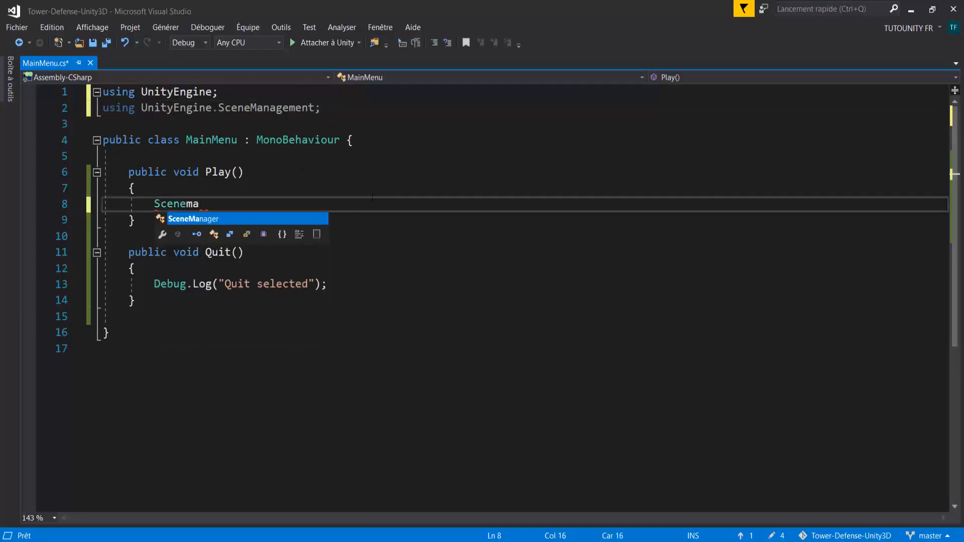
key("Tab")
type(".Loa")
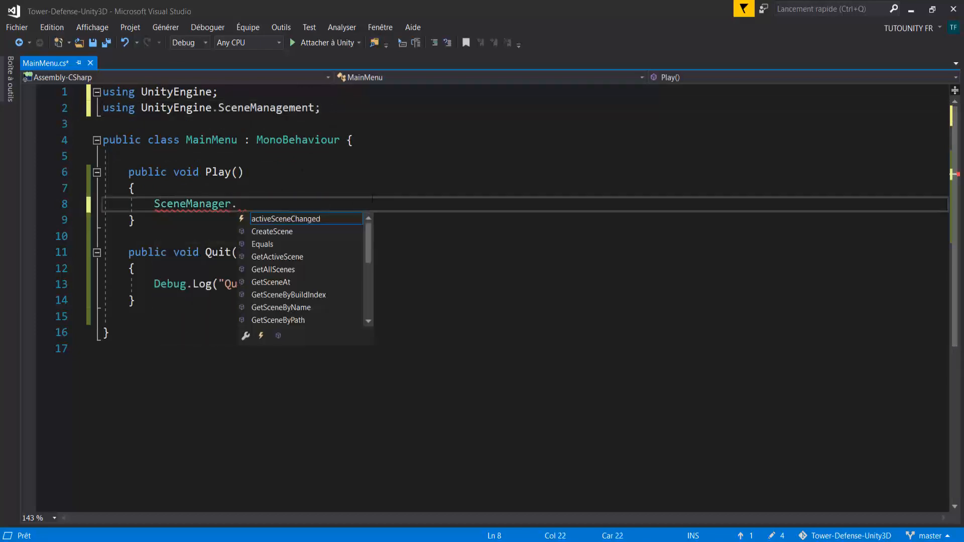
key("Tab")
type("(\"\"")
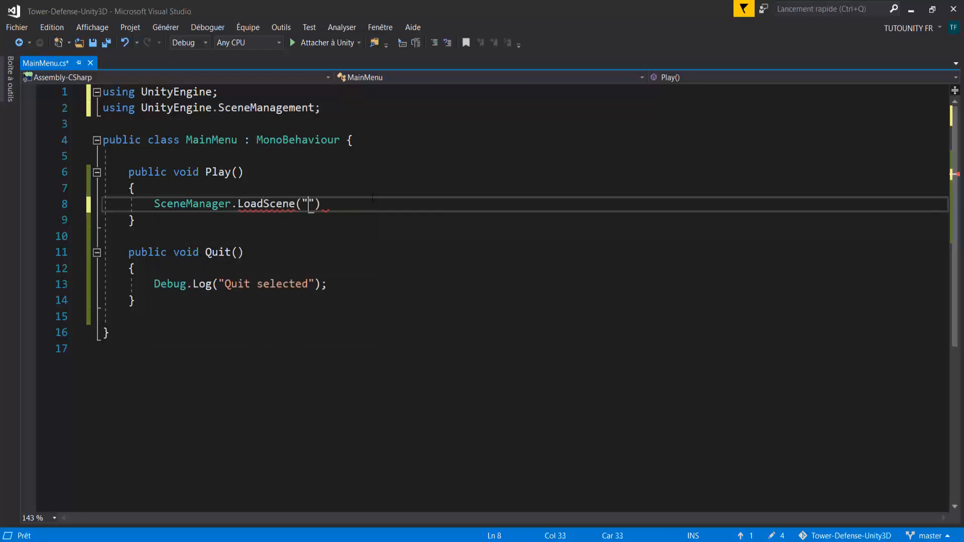
type(");")
Check the game scene's name among the Unity project assets and enter "MainScene" in the script's LoadScene call
key("alt+Tab")
scroll(100, 426, "up", 8)
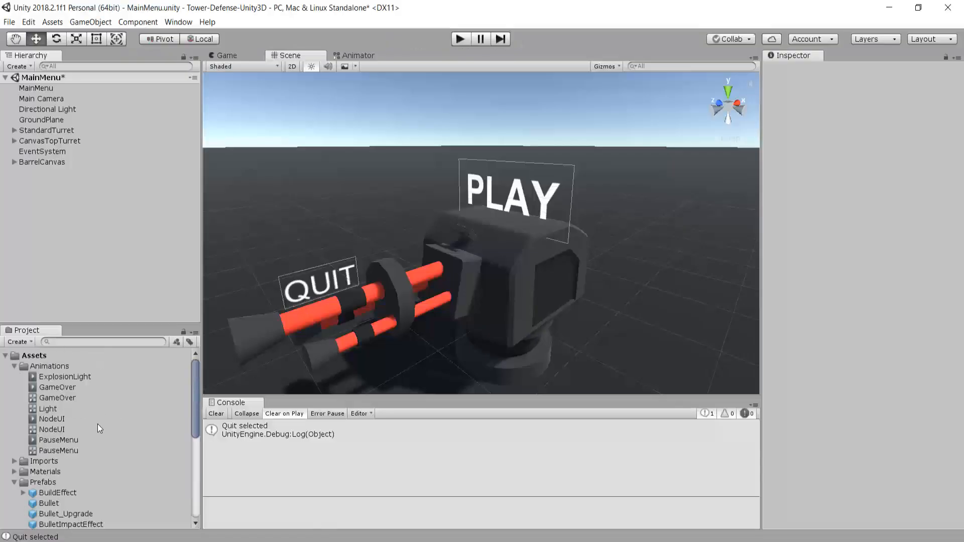
left_click(14, 366)
left_click(14, 397)
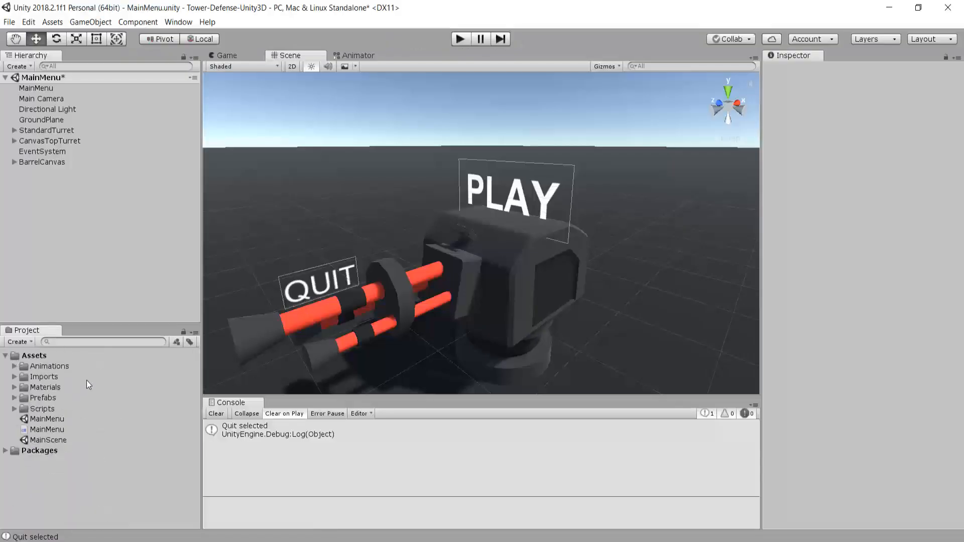
left_click(62, 440)
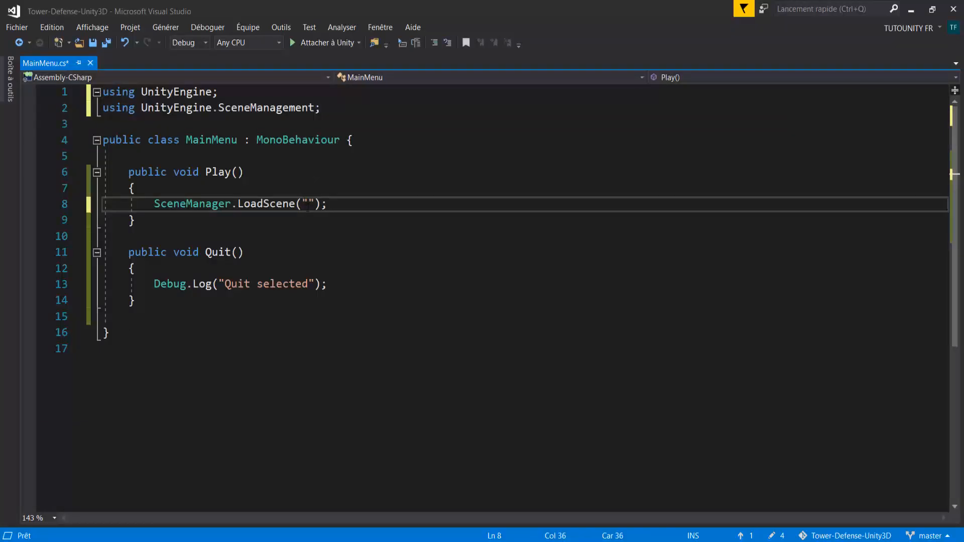
type("Mai,")
key("BackSpace")
type("nScene")
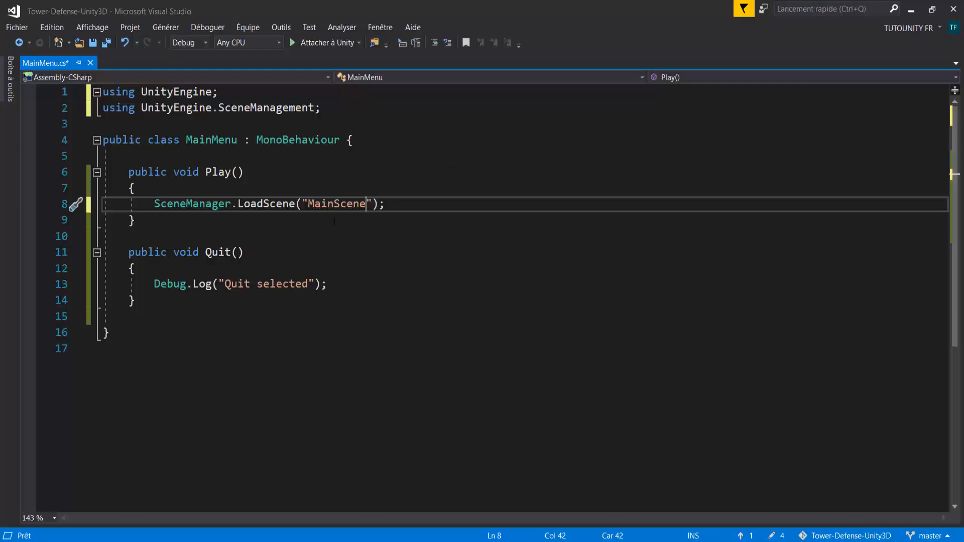
Declare a public string field levelToLoad set to "MainScene" above the Play() method
mouse_move(242, 203)
left_click(358, 158)
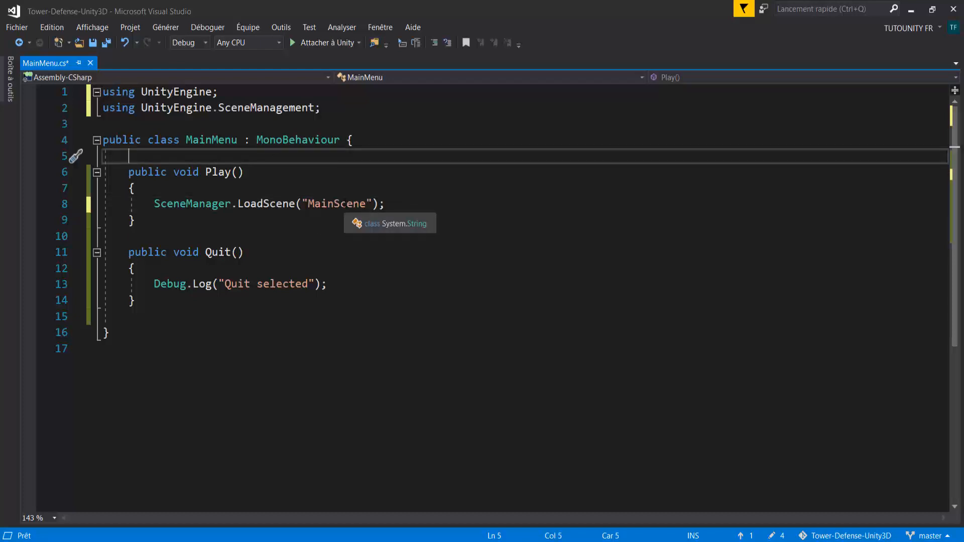
key("Return")
key("Return")
key("Up")
type("public ")
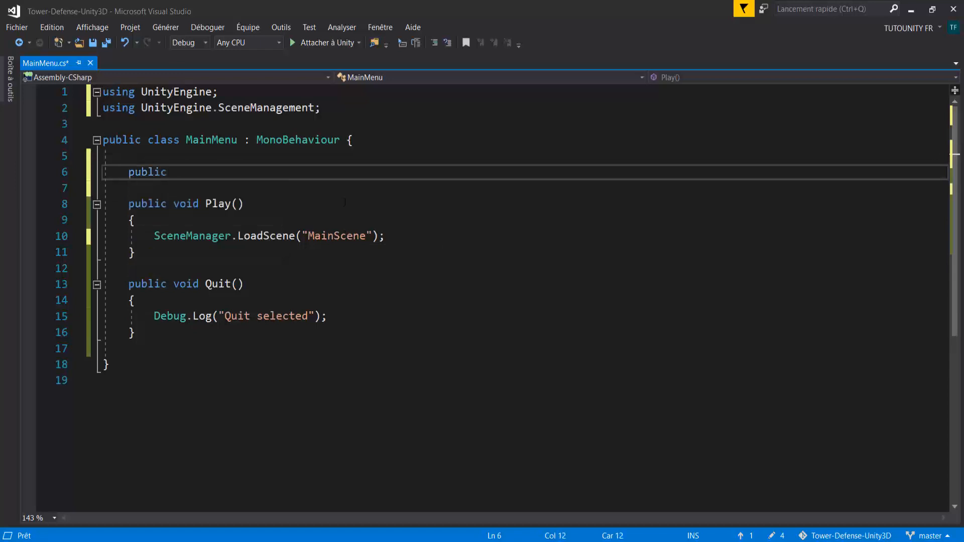
type("string ")
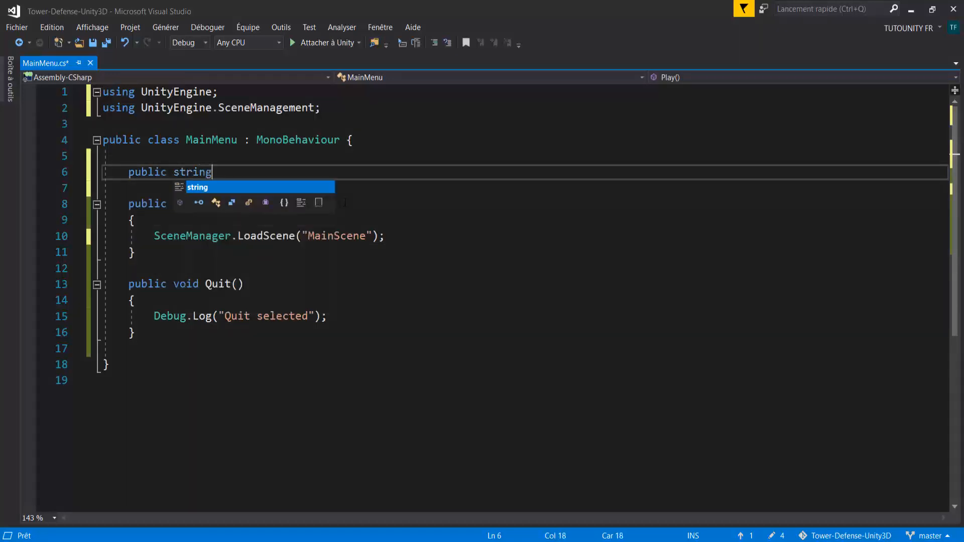
type("levelT")
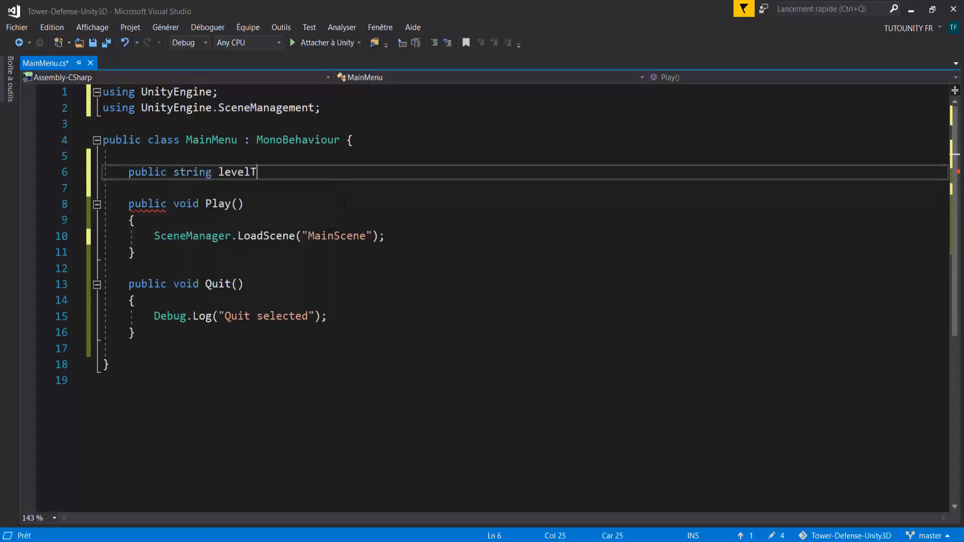
type("oLoad = \"")
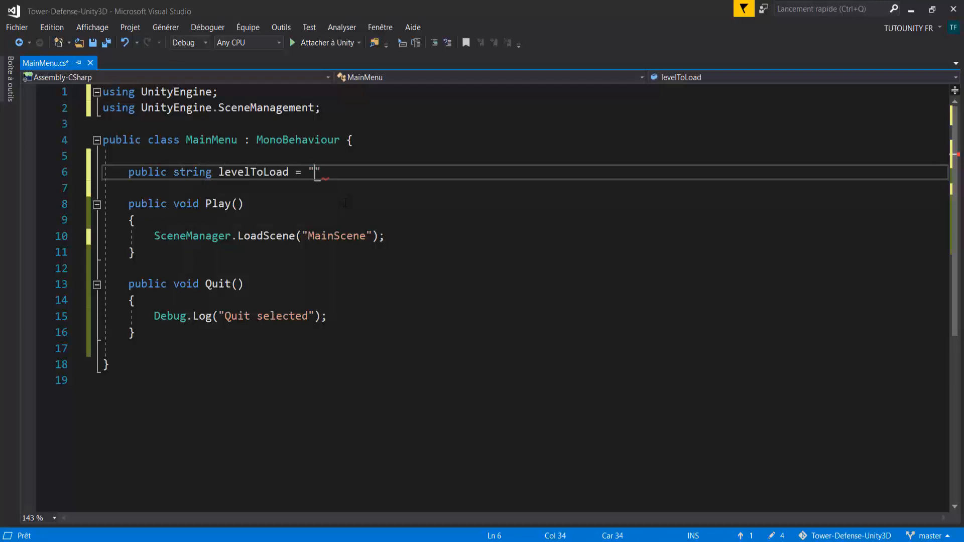
double_click(363, 236)
key("ctrl+c")
left_click(316, 172)
key("ctrl+v")
type("\";")
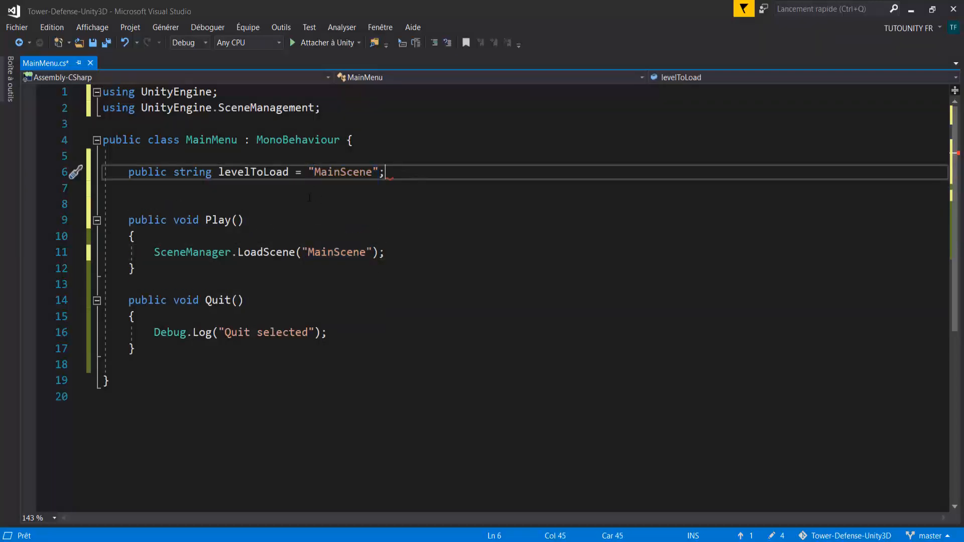
Replace the hard-coded scene name and its quotes in the LoadScene call with the levelToLoad variable
double_click(236, 173)
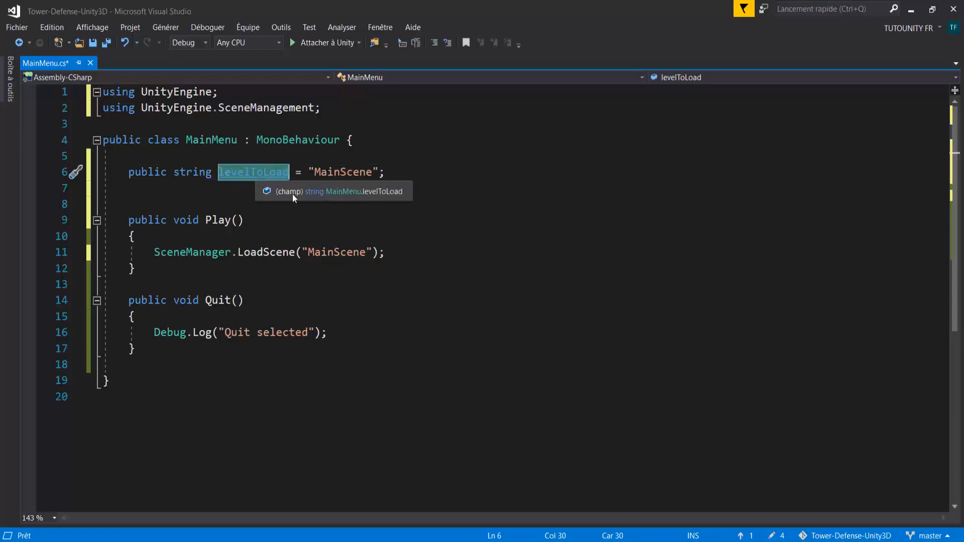
key("ctrl+c")
left_click_drag(380, 252, 308, 252)
key("ctrl+v")
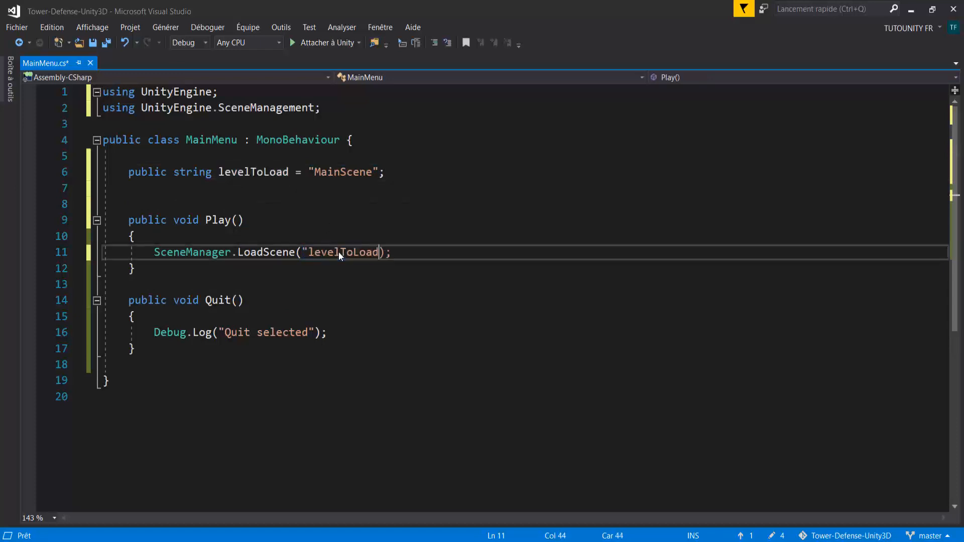
left_click(310, 251)
key("BackSpace")
Reduce the gap between the levelToLoad field and Play() to one blank line, and highlight the LoadScene call
left_click(290, 204)
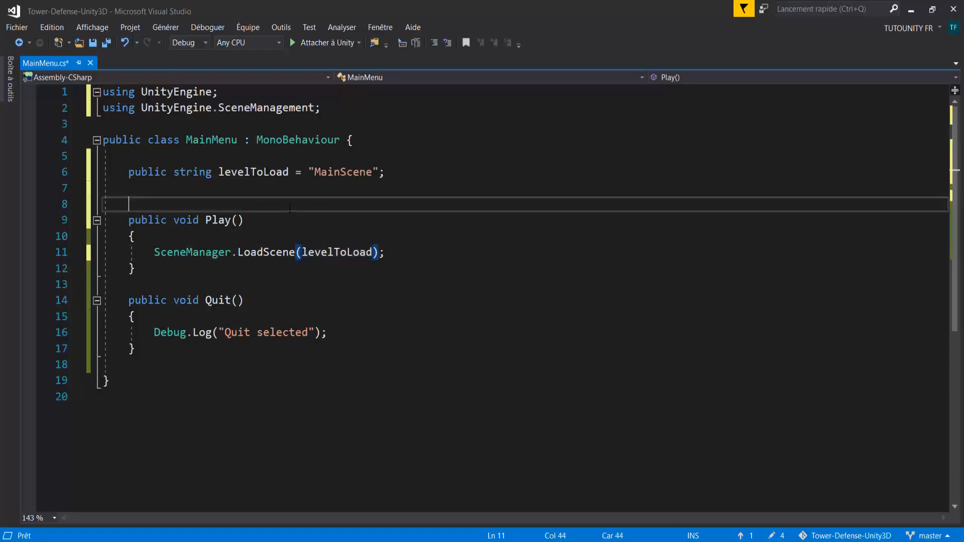
key("BackSpace")
key("BackSpace")
key("Return")
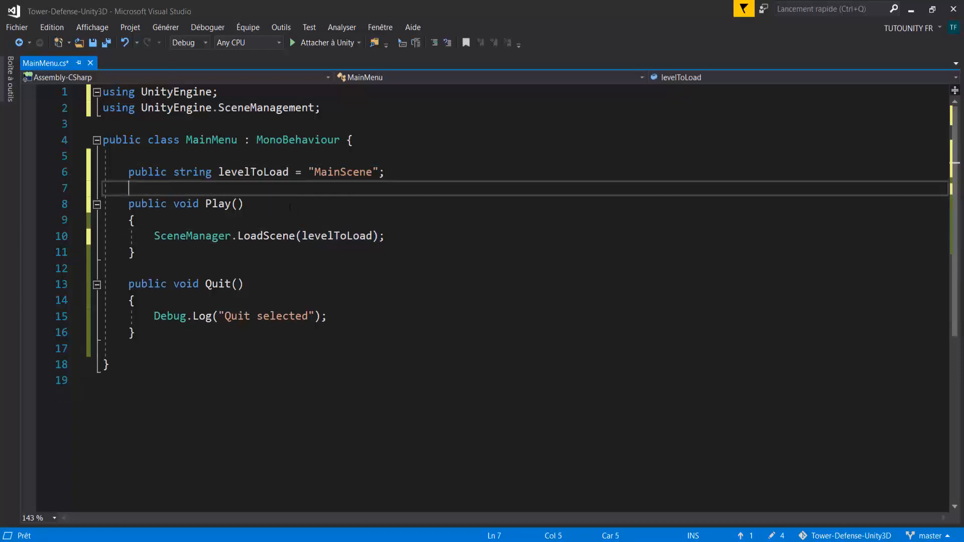
left_click_drag(155, 236, 385, 236)
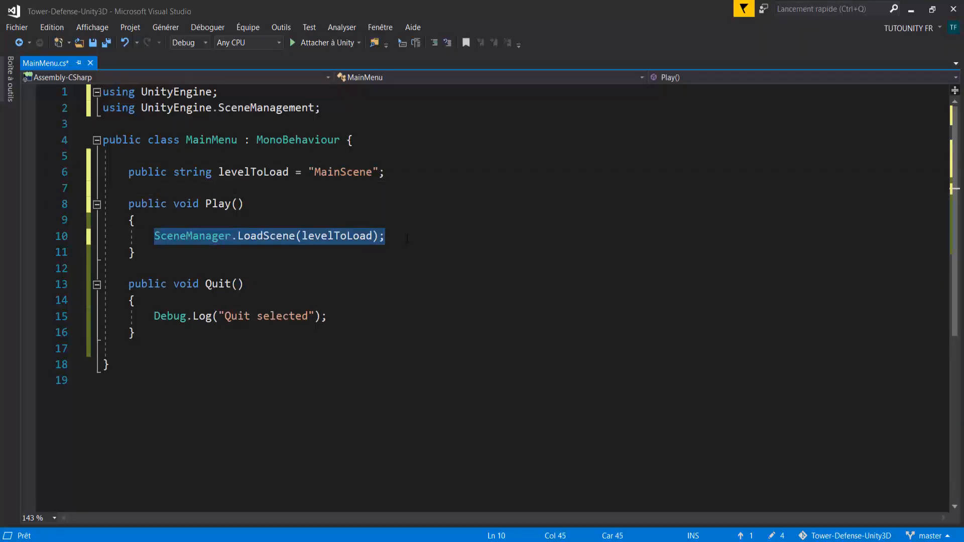
double_click(319, 236)
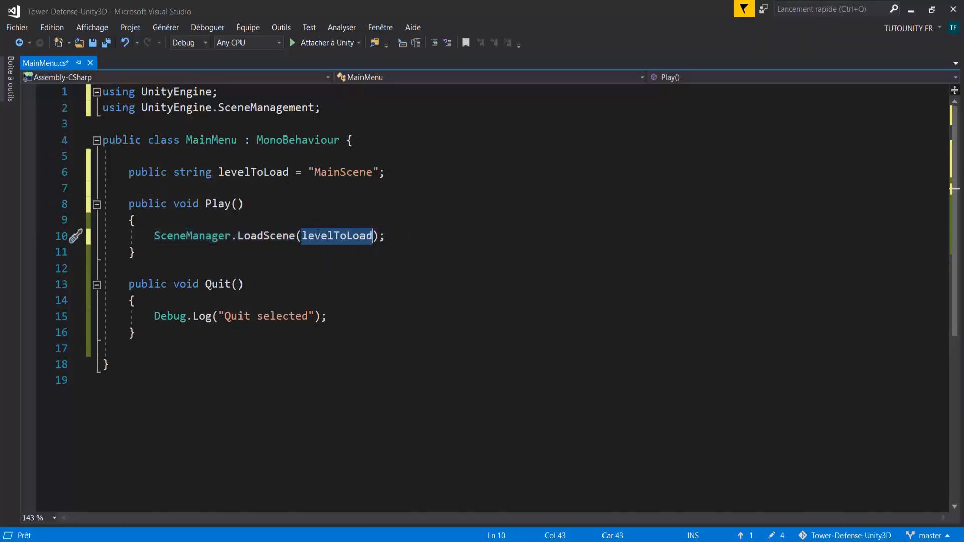
double_click(339, 172)
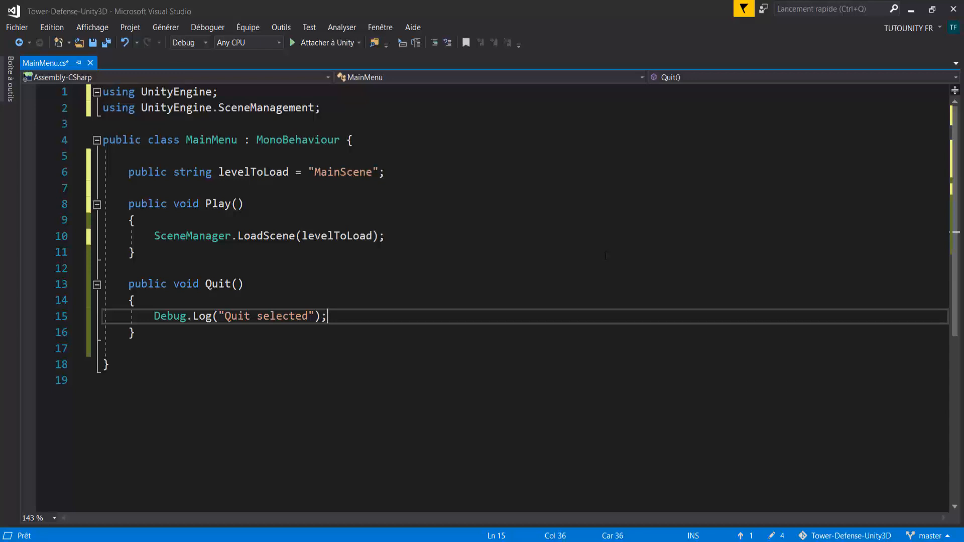
Add an Application.Quit(); call below the Debug.Log line in Quit() and save the script
key("Return")
type("Application.")
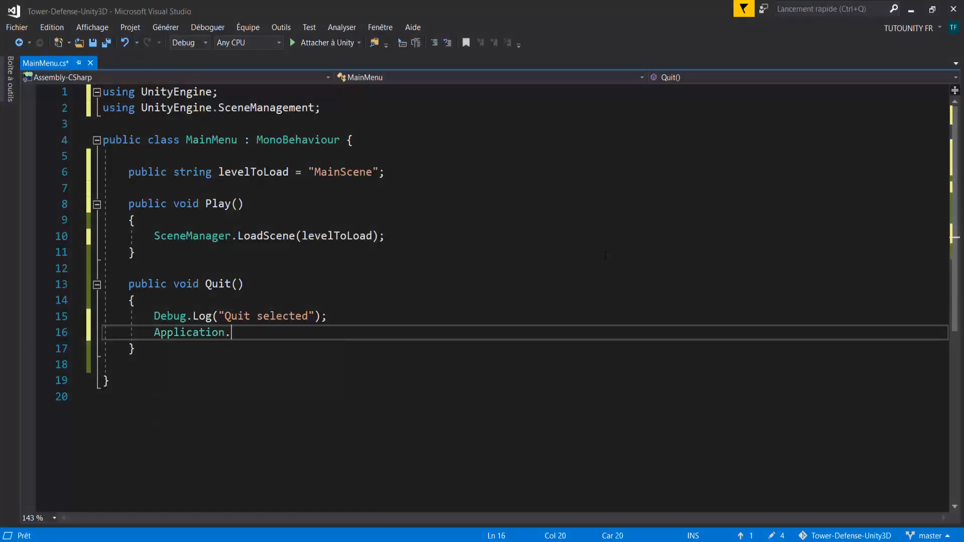
type("Quit();")
left_click_drag(153, 333, 276, 333)
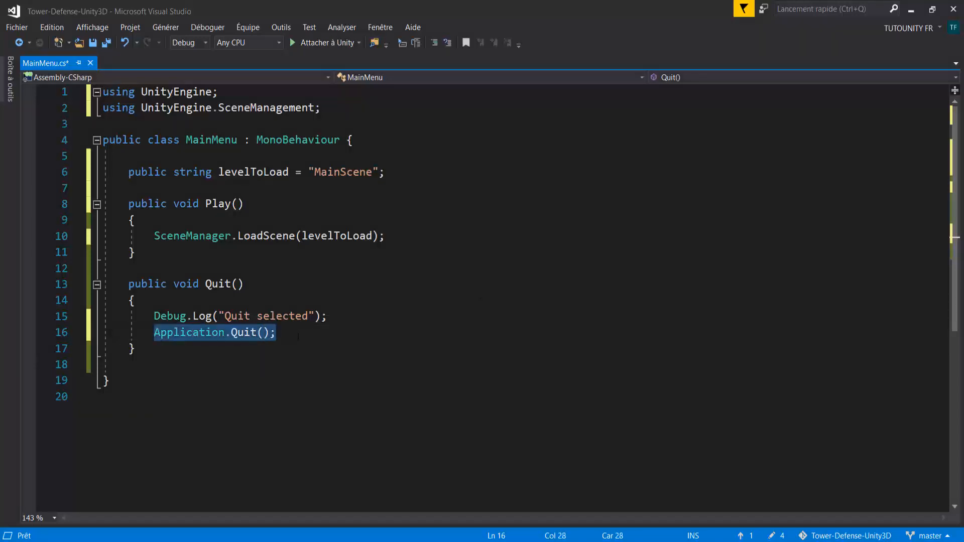
left_click(347, 337)
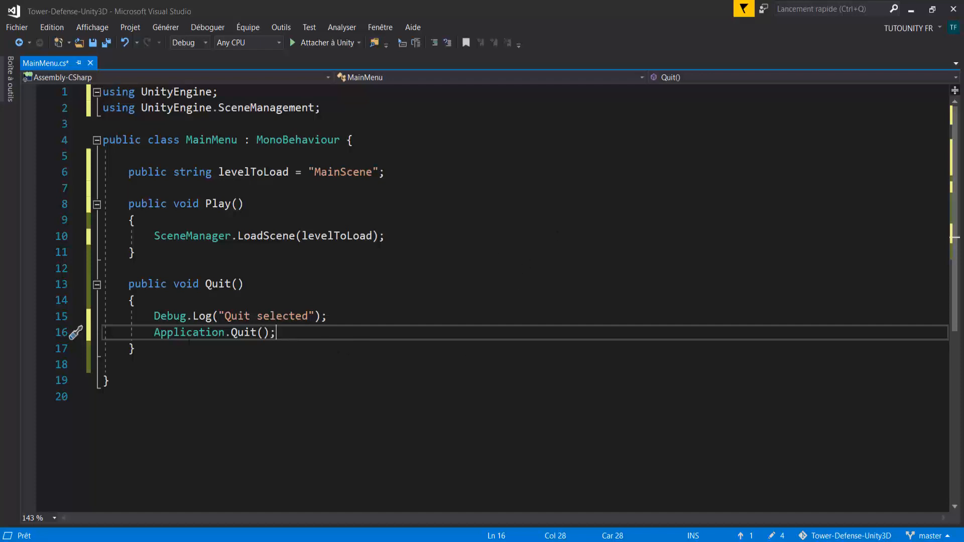
left_click_drag(154, 332, 276, 333)
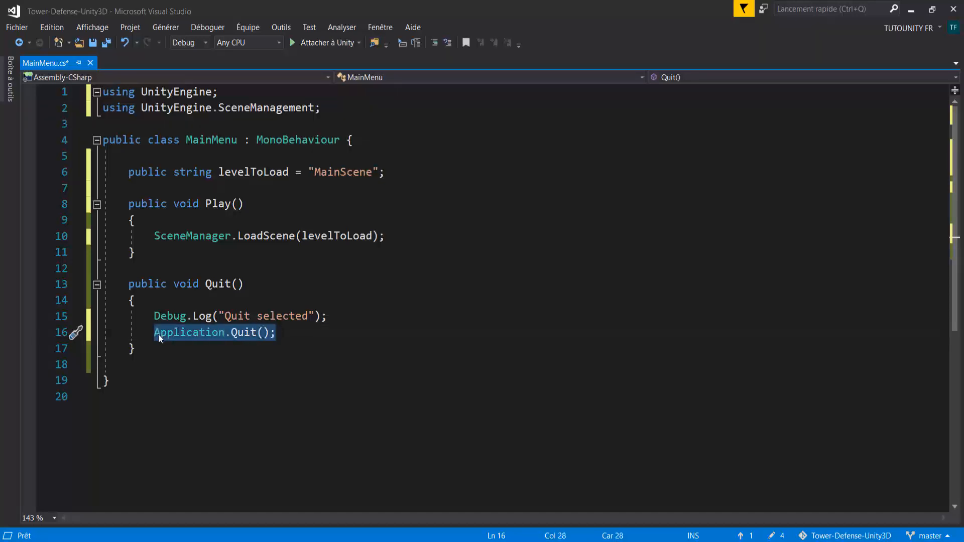
left_click(386, 365)
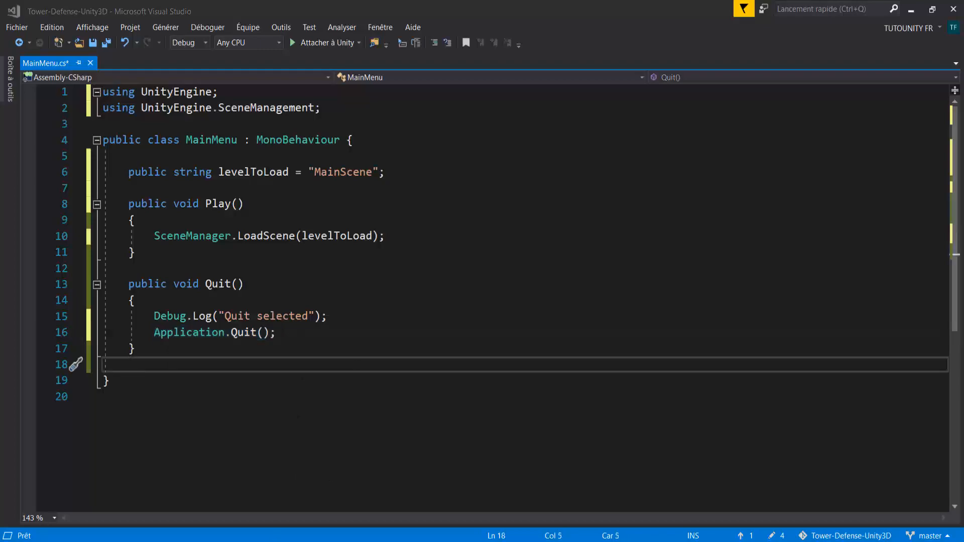
key("alt+Tab")
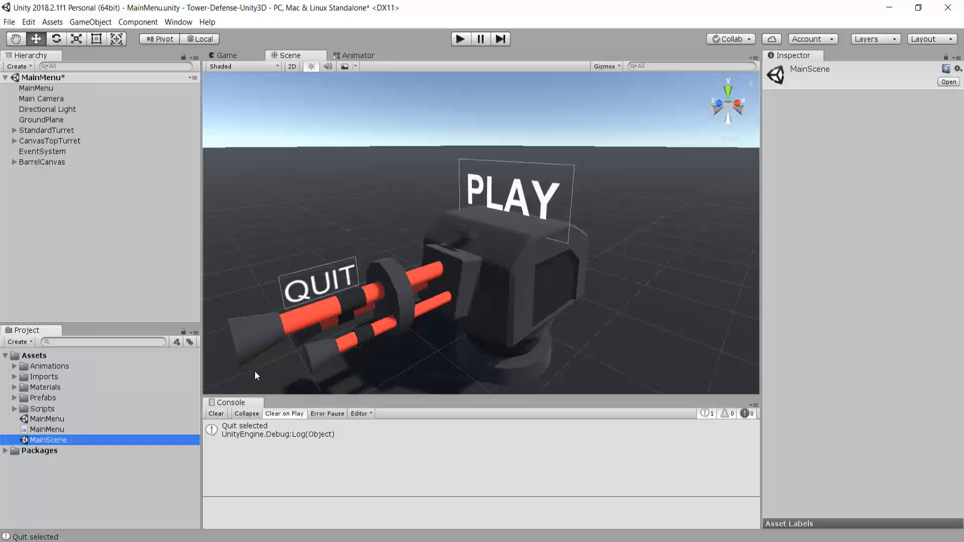
key("alt+Tab")
left_click_drag(154, 331, 277, 331)
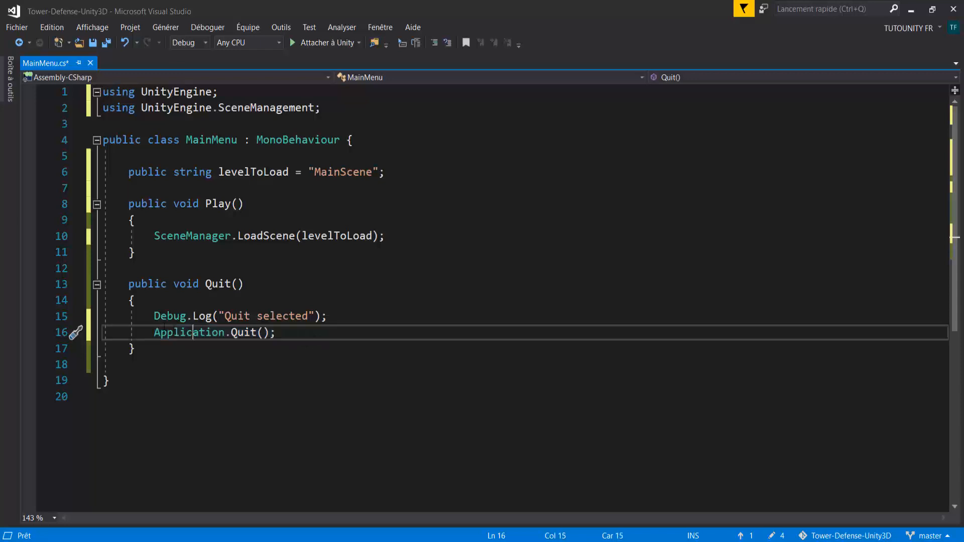
left_click_drag(154, 332, 277, 332)
key("ctrl+s")
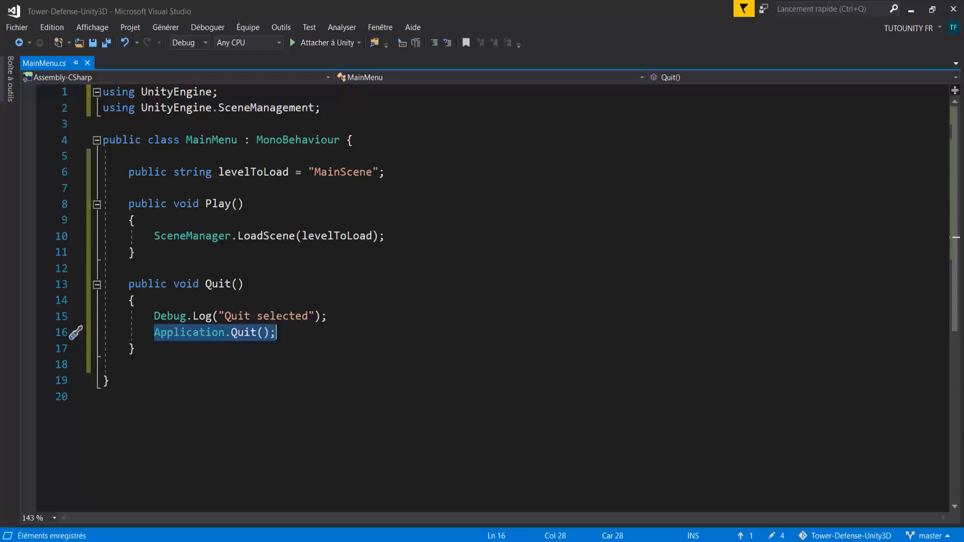
Replace the Debug.Log message in Quit() with "Fermeture du jeu" and save the script
double_click(279, 316)
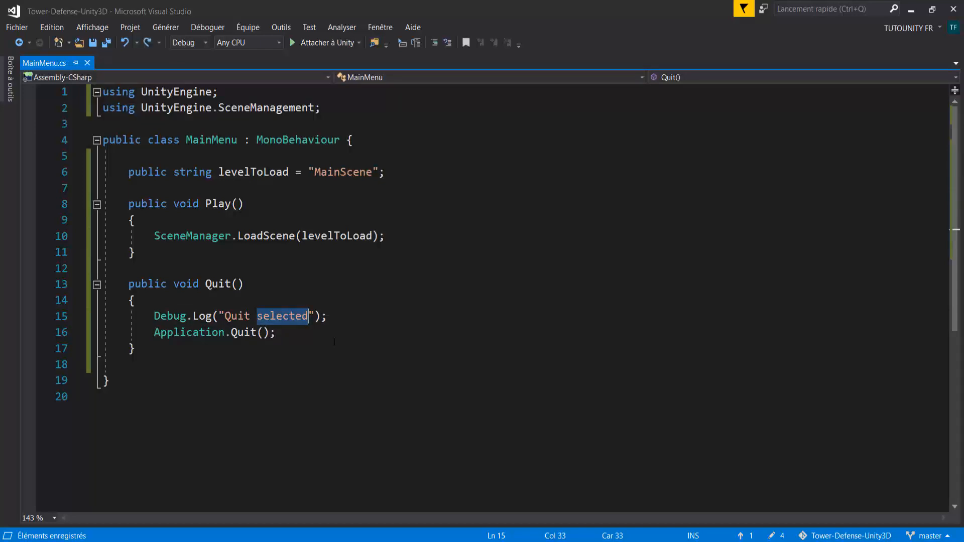
key("BackSpace")
key("BackSpace")
key("BackSpace")
key("BackSpace")
key("BackSpace")
key("BackSpace")
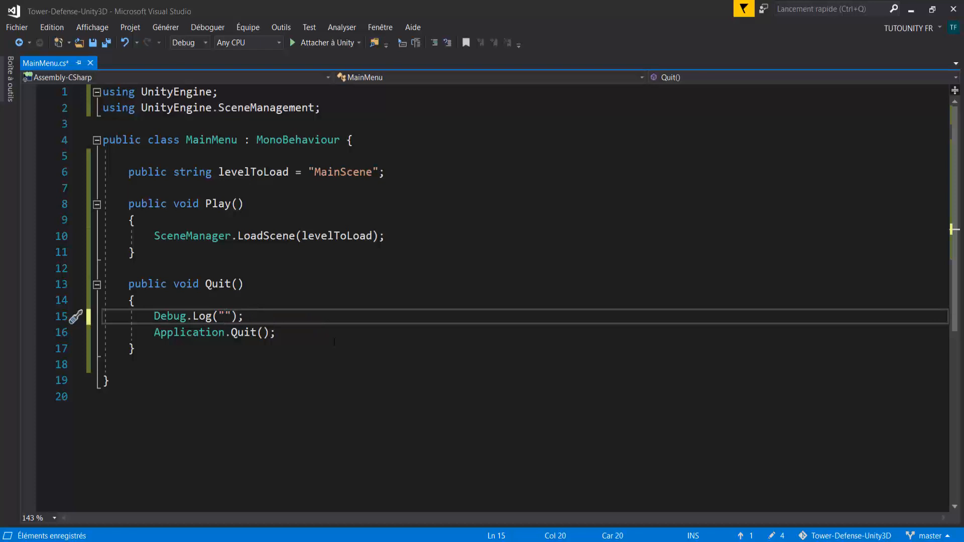
type("Fermeture de")
key("BackSpace")
key("BackSpace")
type("u jue")
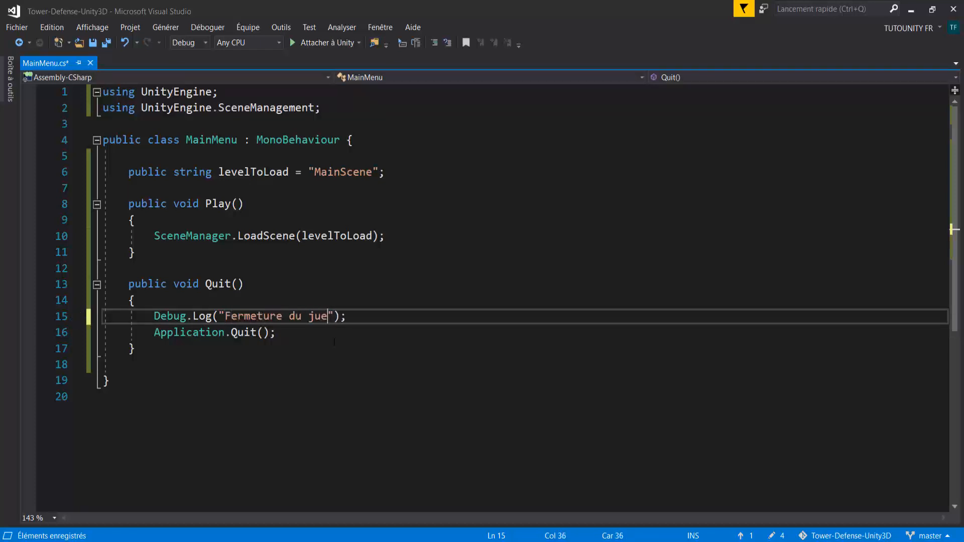
key("BackSpace")
key("BackSpace")
type("eu")
key("ctrl+s")
Switch to Unity, add the open MainMenu scene to the build's scene list, and move it above MainScene
key("alt+Tab")
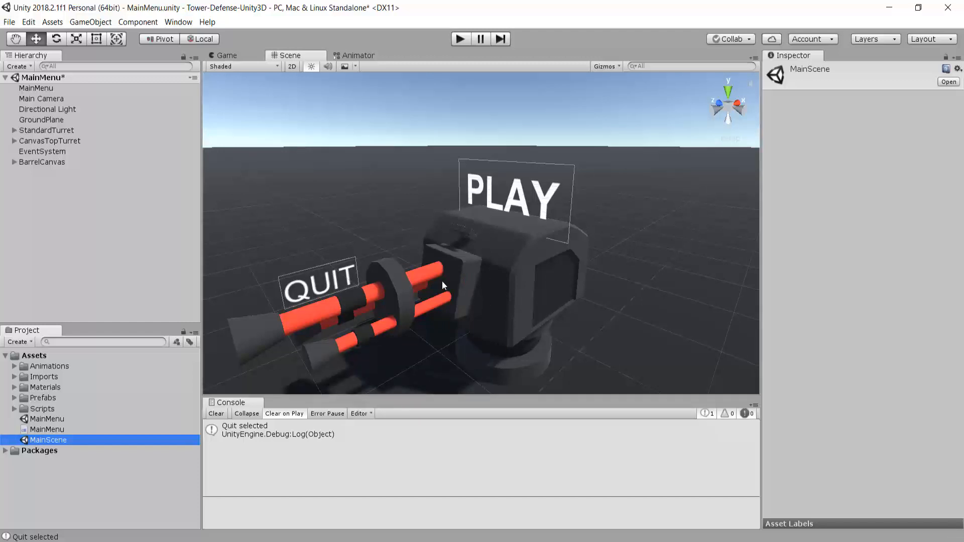
left_click(9, 22)
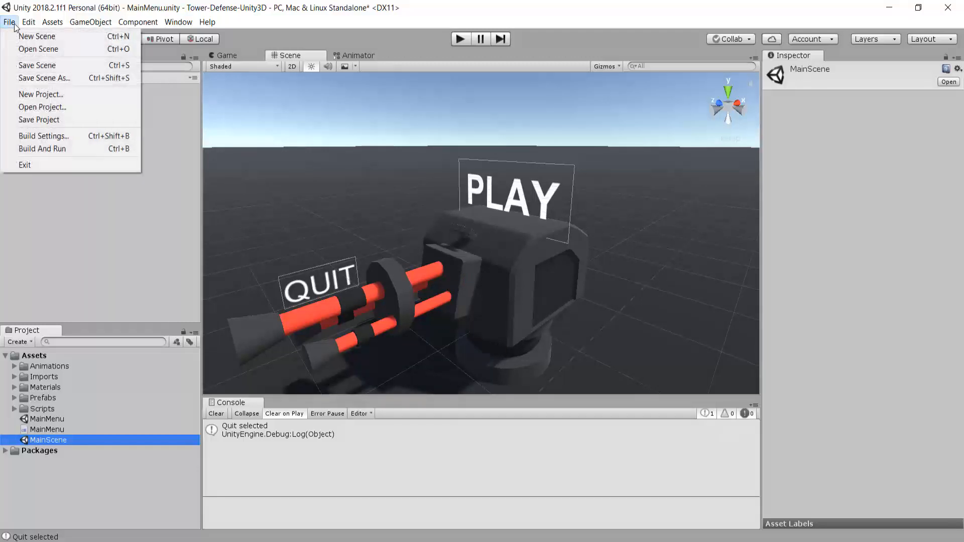
left_click(40, 136)
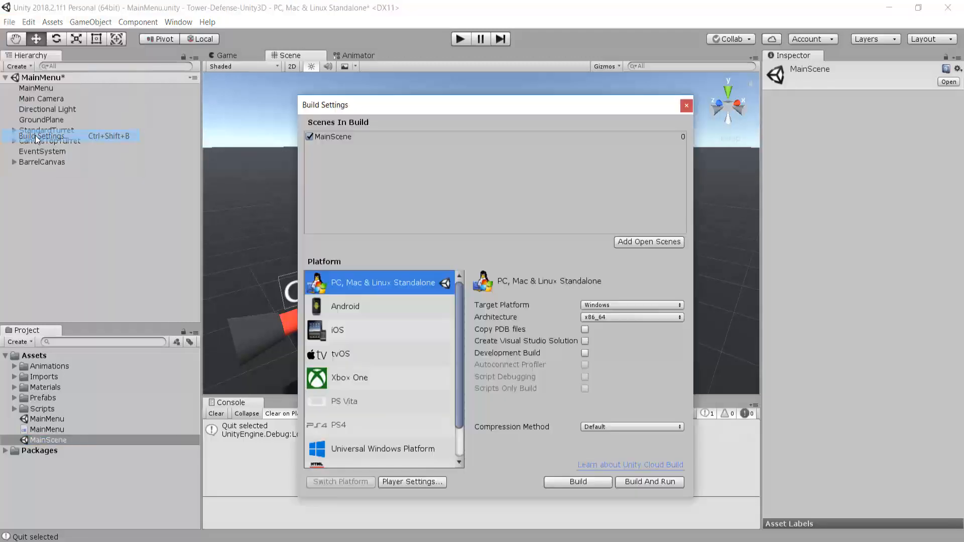
left_click(339, 138)
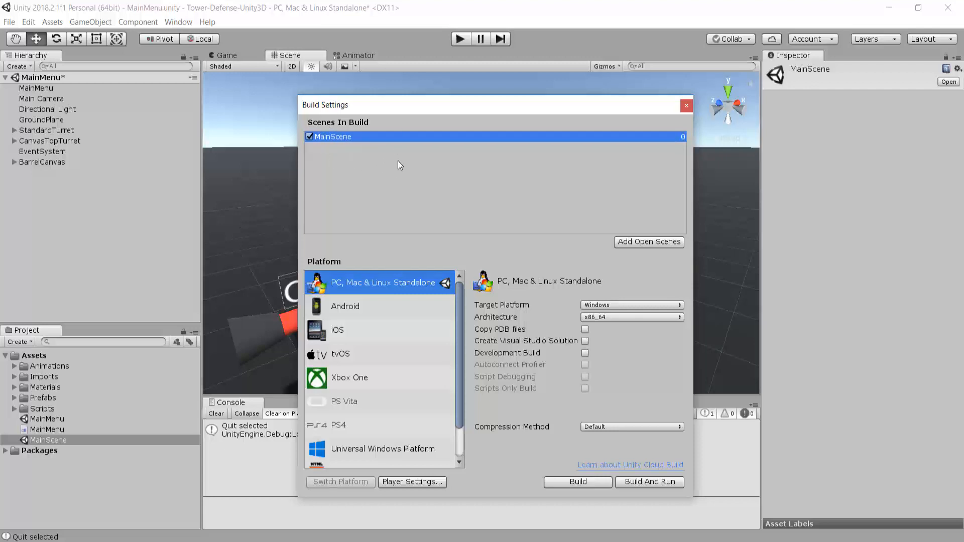
left_click(647, 243)
left_click_drag(339, 146, 333, 133)
left_click(686, 106)
Run the main menu scene and test its QUIT and PLAY buttons
left_click(459, 40)
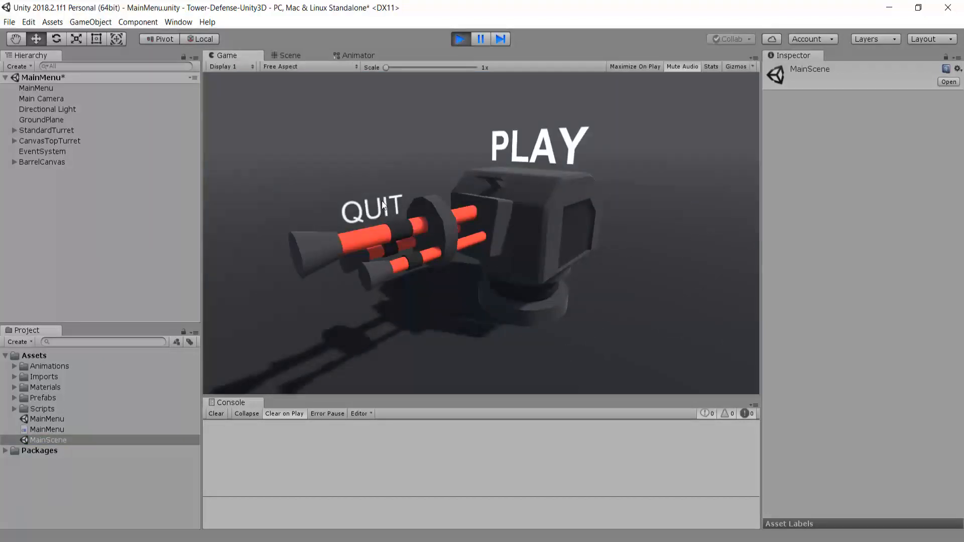
left_click(359, 209)
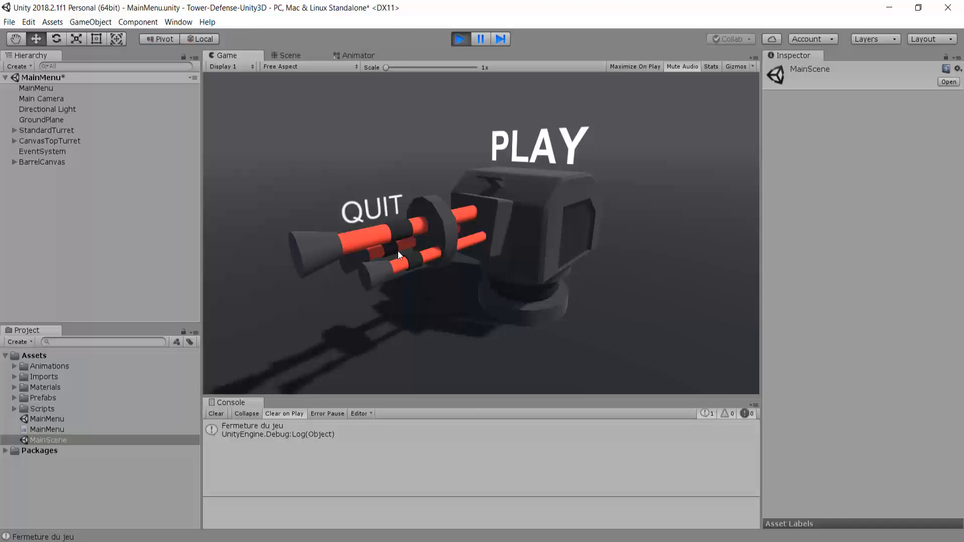
left_click(512, 150)
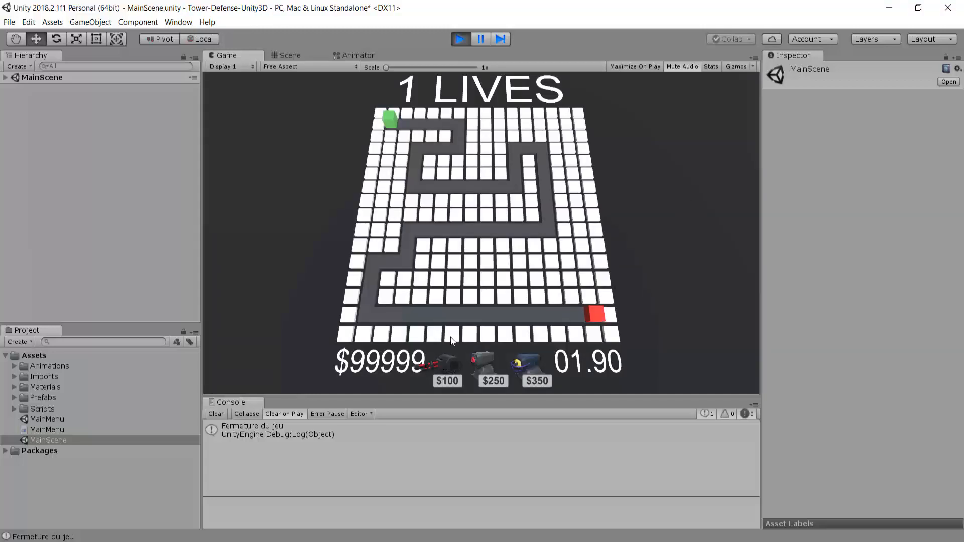
Try the loaded game by placing two $100 turrets and one $250 turret on the map, and stop play mode
left_click(445, 362)
left_click(469, 278)
left_click(400, 173)
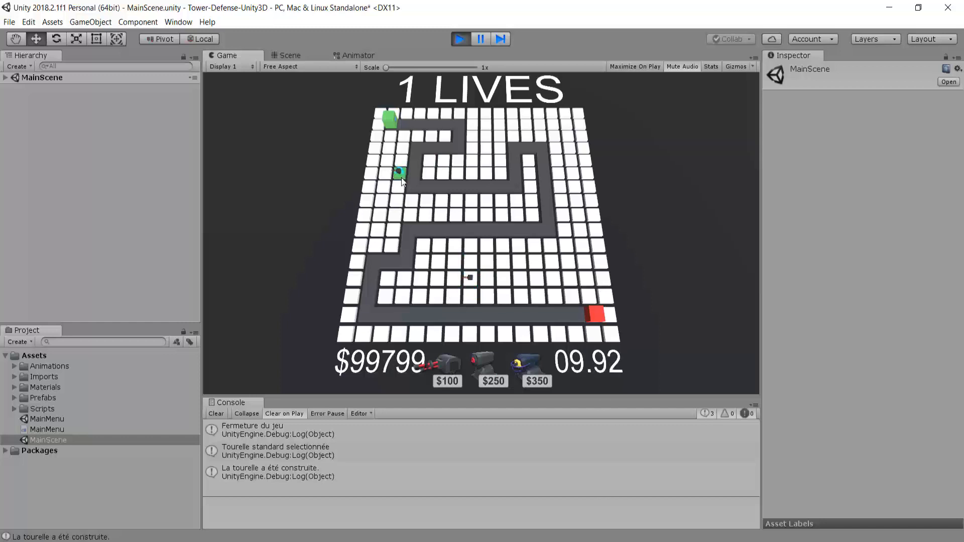
left_click(483, 363)
left_click(485, 122)
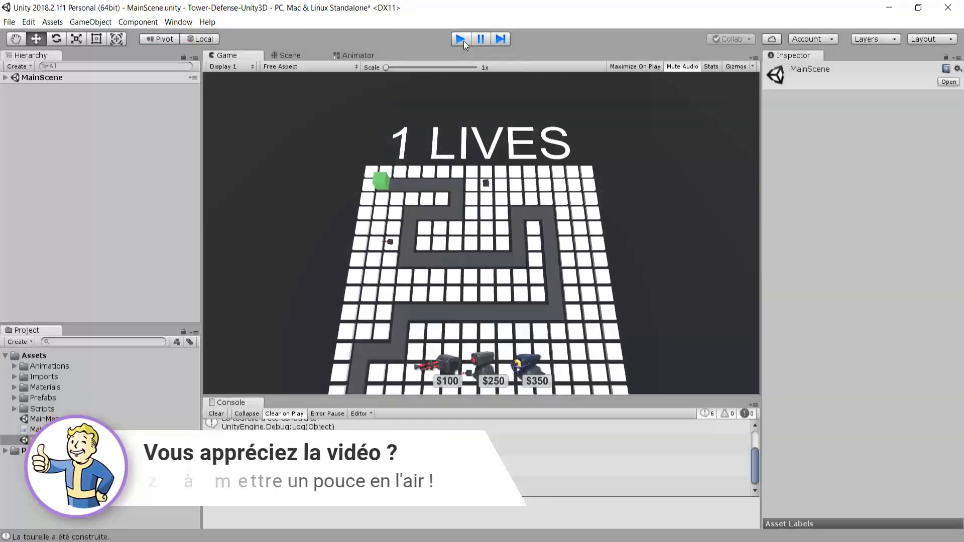
left_click(460, 40)
Examine the menu turret and its PLAY and QUIT canvases in the Scene and Game views
scroll(481, 273, "down", 3)
scroll(490, 271, "up", 2)
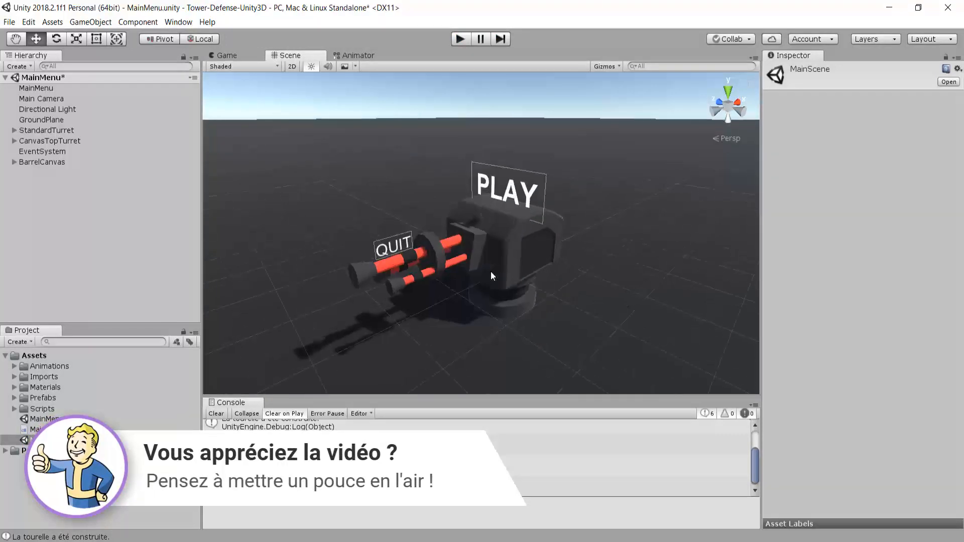
middle_click_drag(491, 272, 496, 237)
scroll(496, 237, "up", 2)
right_click_drag(496, 237, 497, 211)
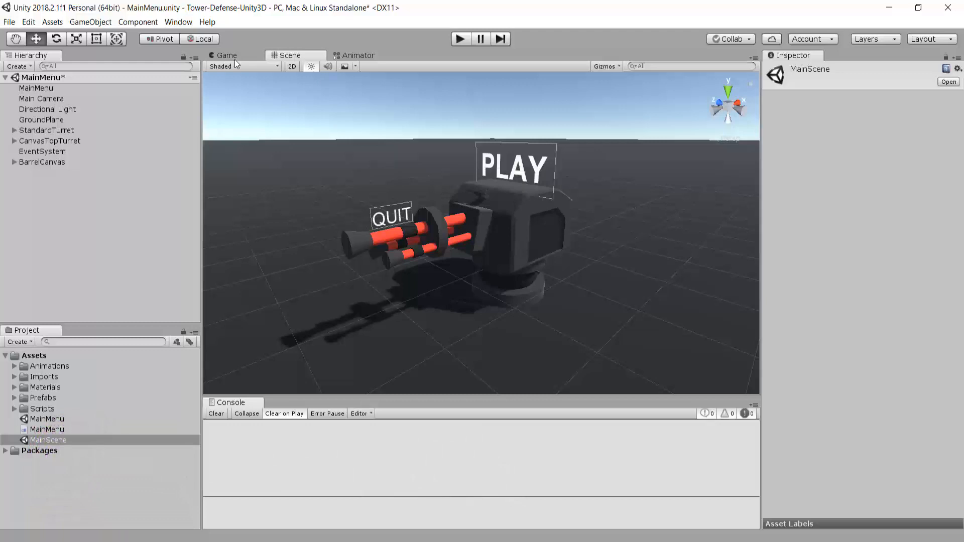
scroll(424, 217, "up", 3)
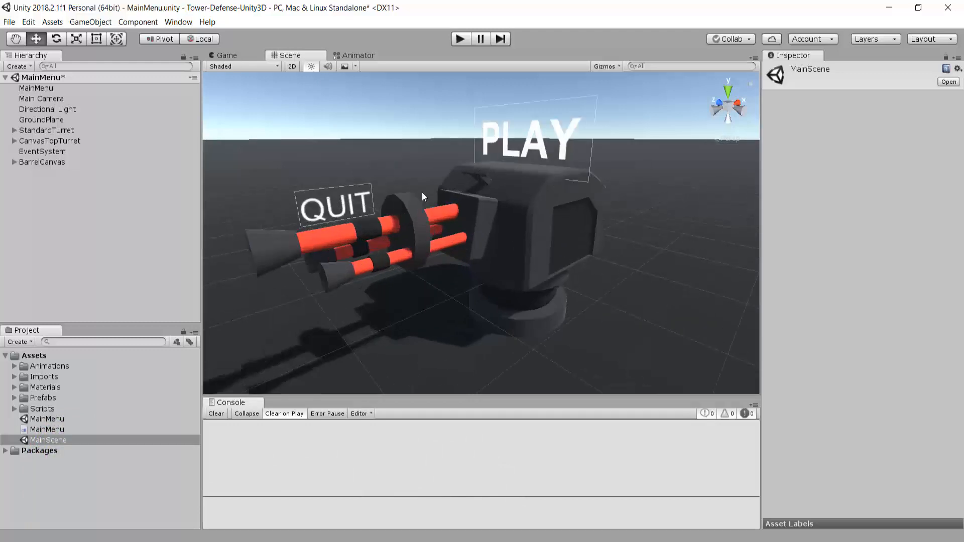
scroll(541, 128, "up", 2)
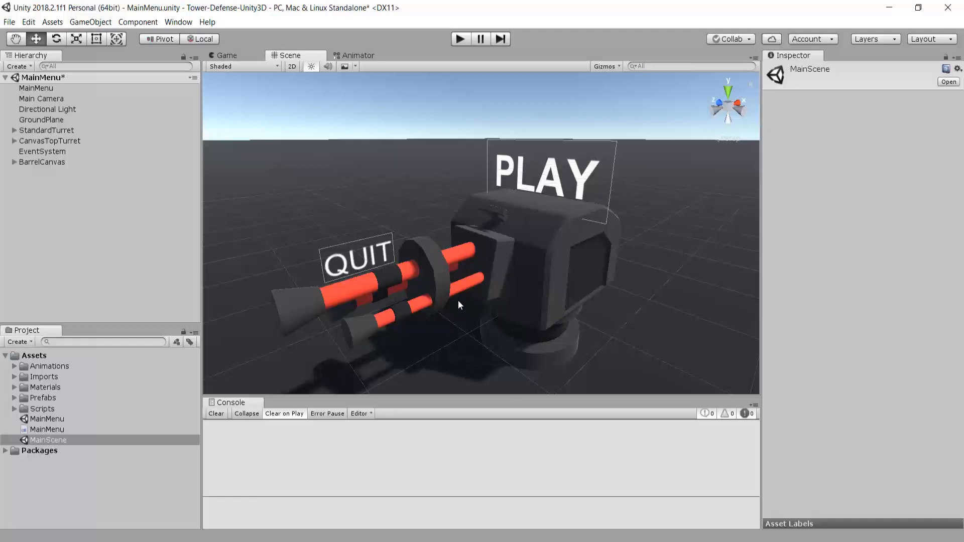
key("ctrl+2")
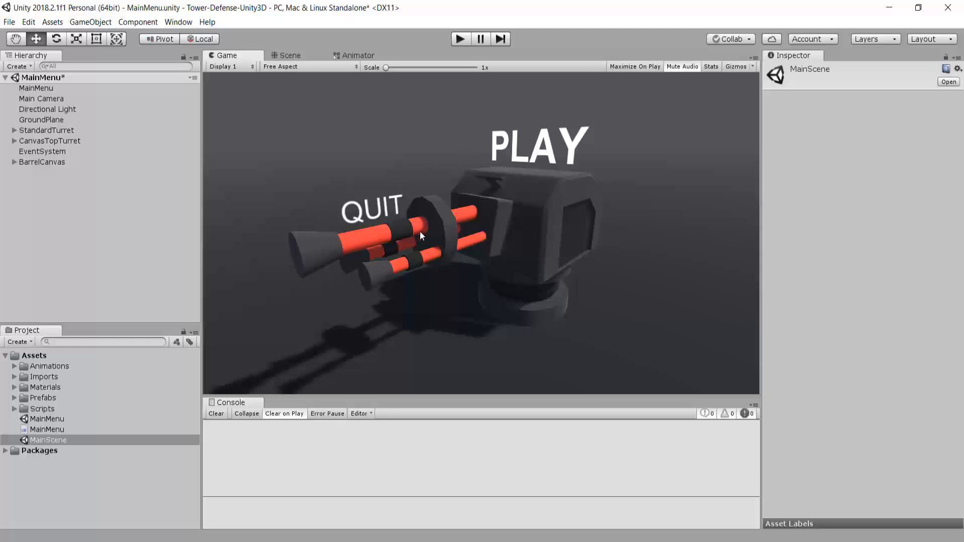
left_click(291, 57)
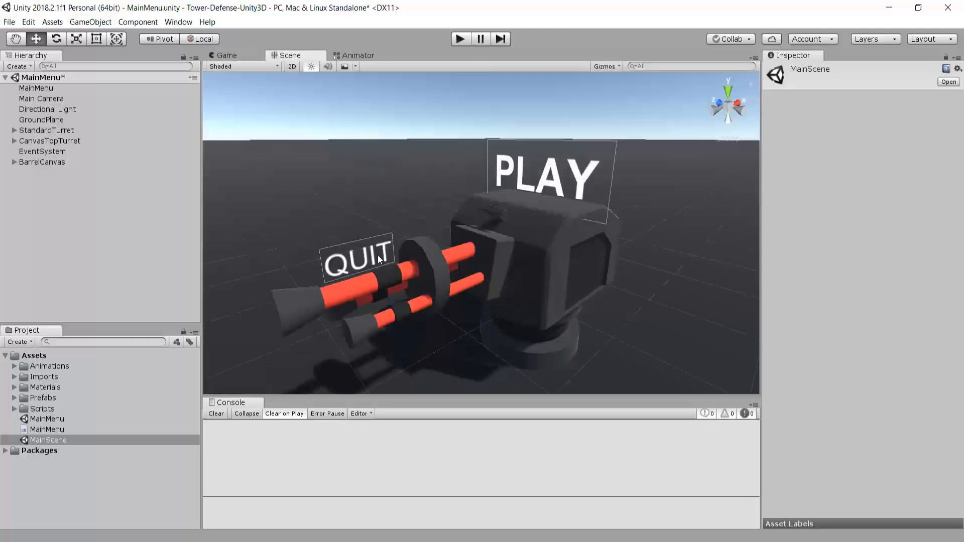
scroll(377, 255, "up", 4)
middle_click_drag(374, 243, 398, 231)
scroll(382, 241, "down", 6)
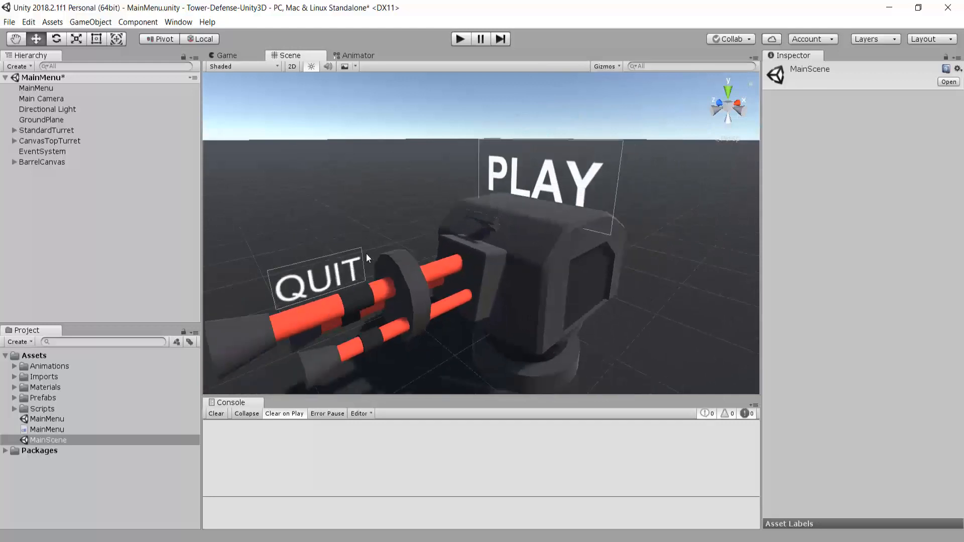
Make CanvasTopTurret and BarrelCanvas children of the StandardTurret's PartToRotate object
left_click(14, 131)
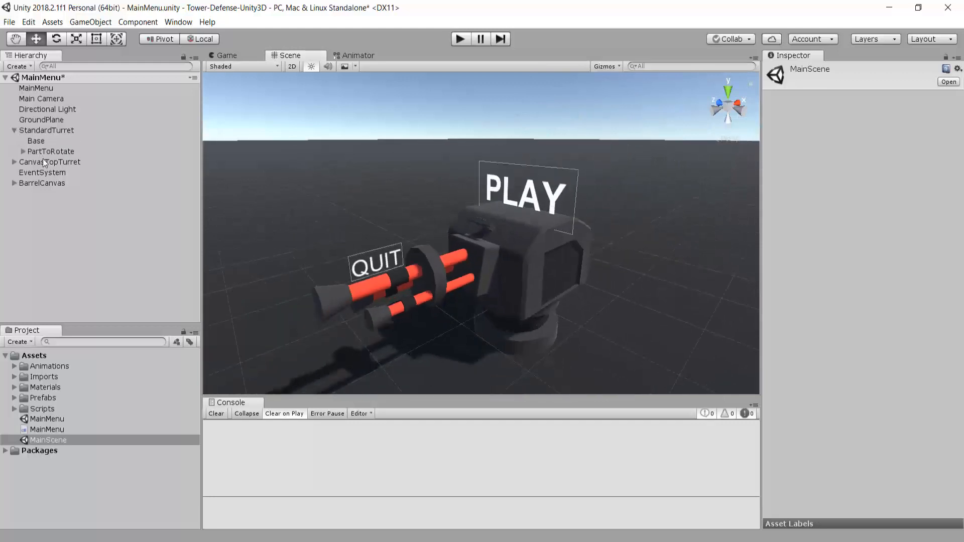
left_click(43, 161)
left_click(51, 183, "ctrl")
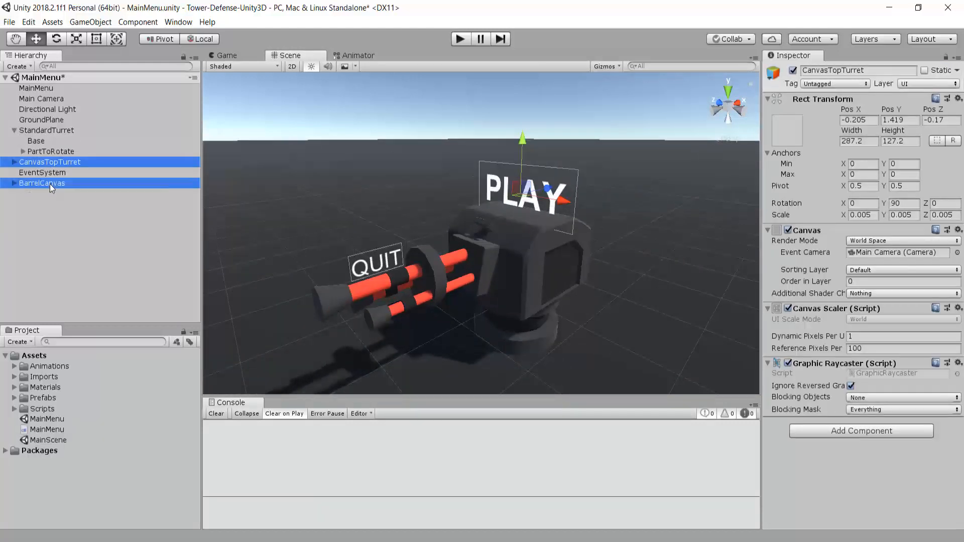
left_click_drag(56, 161, 52, 151)
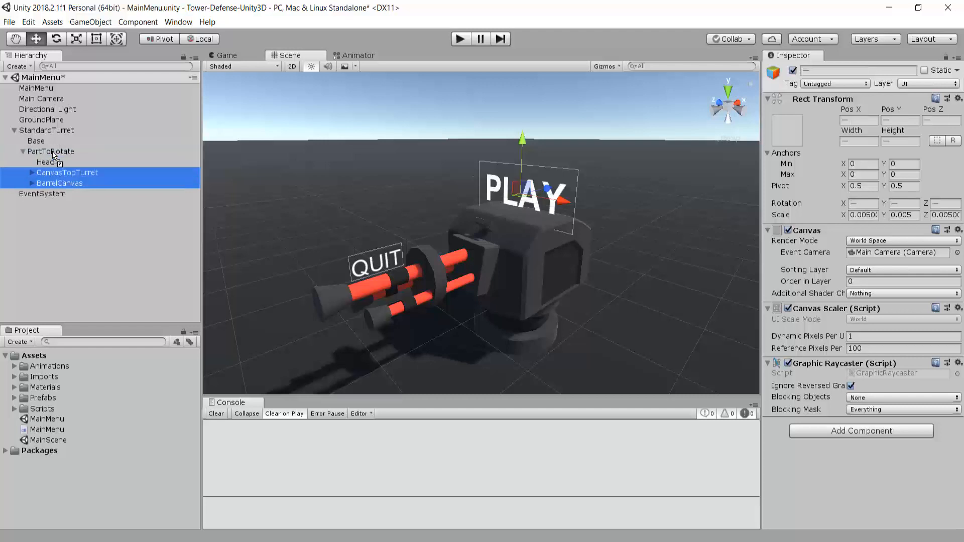
Try rotating PartToRotate with its attached canvases, undo the rotation, and collapse the StandardTurret hierarchy
left_click(52, 152)
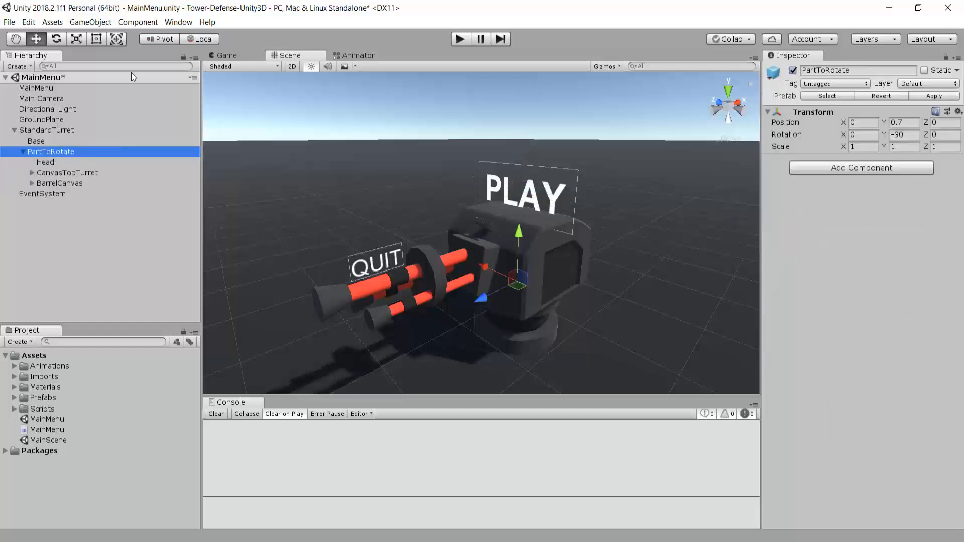
left_click(56, 38)
left_click_drag(530, 308, 481, 320)
key("ctrl+z")
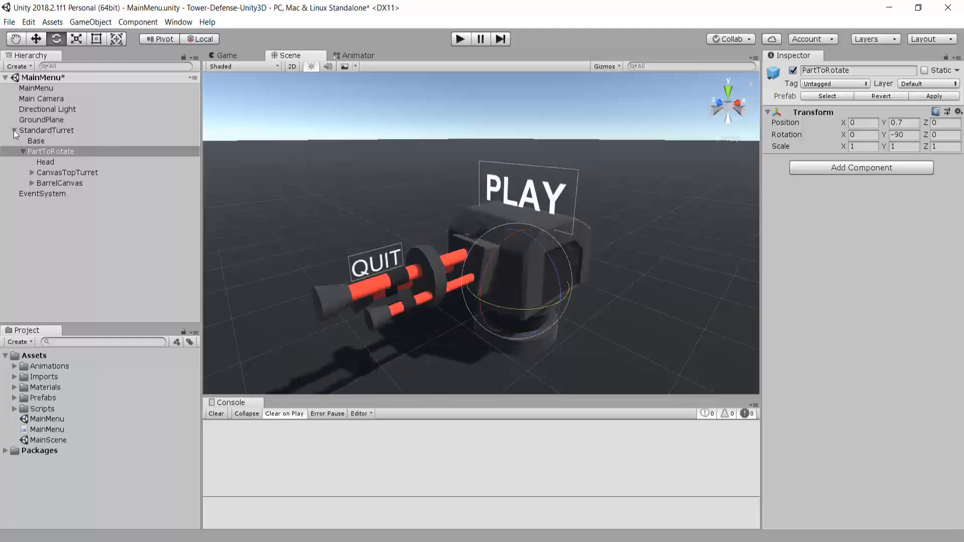
left_click(14, 131)
left_click(14, 131)
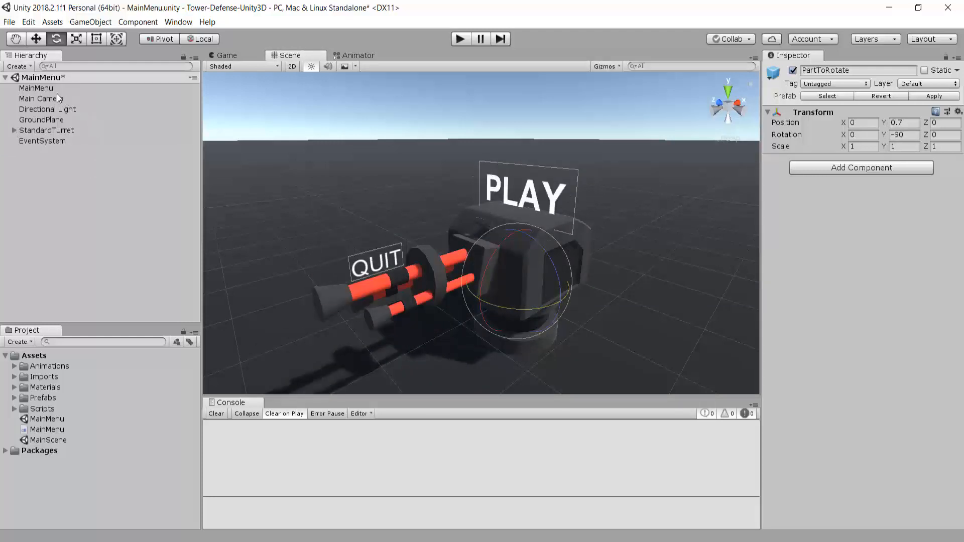
Create an empty object named Environment in the MainMenu scene
right_click(56, 224)
left_click(97, 317)
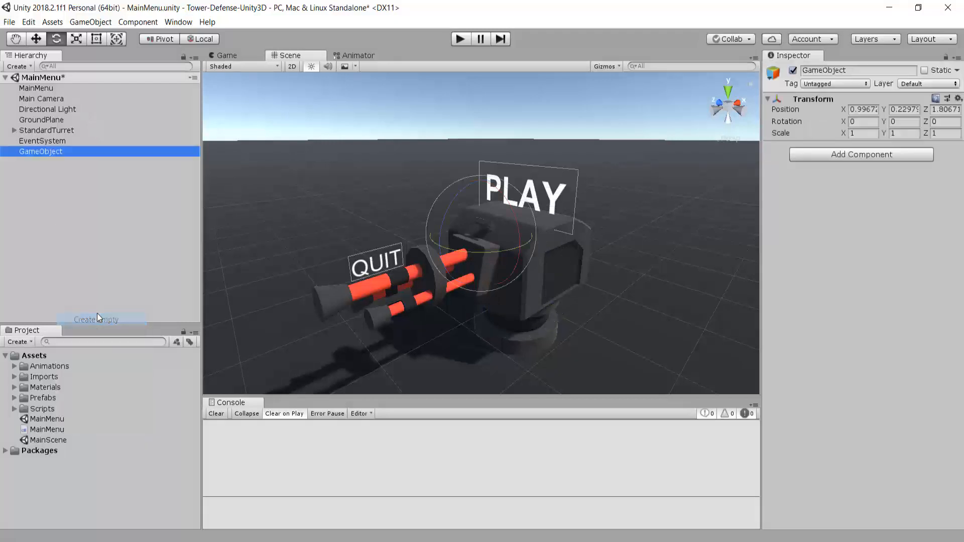
type("En")
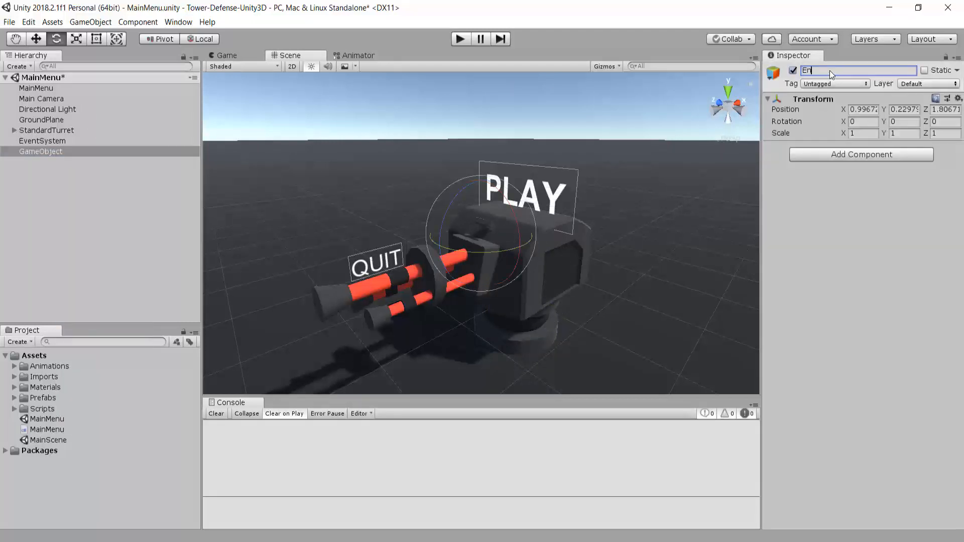
type("vironment")
key("Return")
Make Directional Light and GroundPlane children of the Environment object, and collapse its hierarchy
left_click(40, 109)
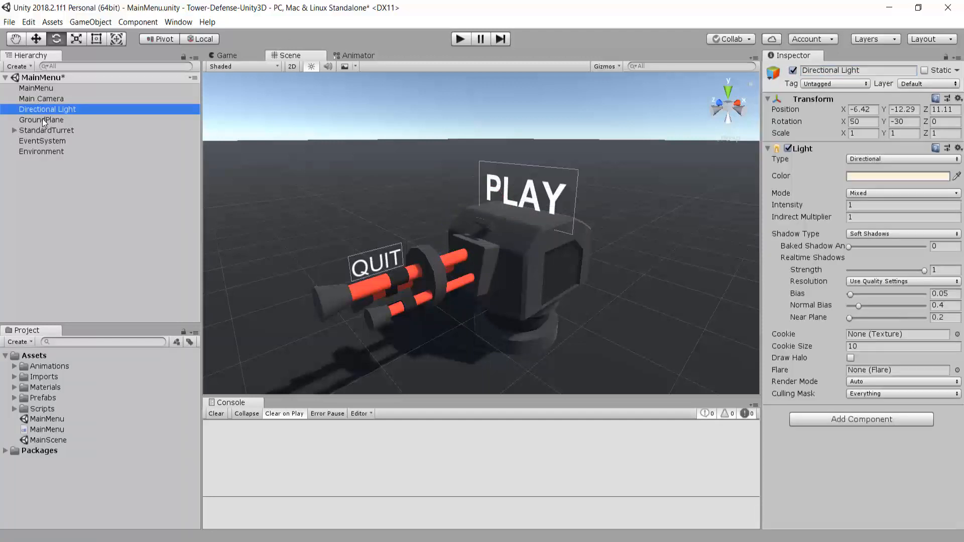
left_click(42, 119, "shift")
left_click_drag(43, 107, 44, 151)
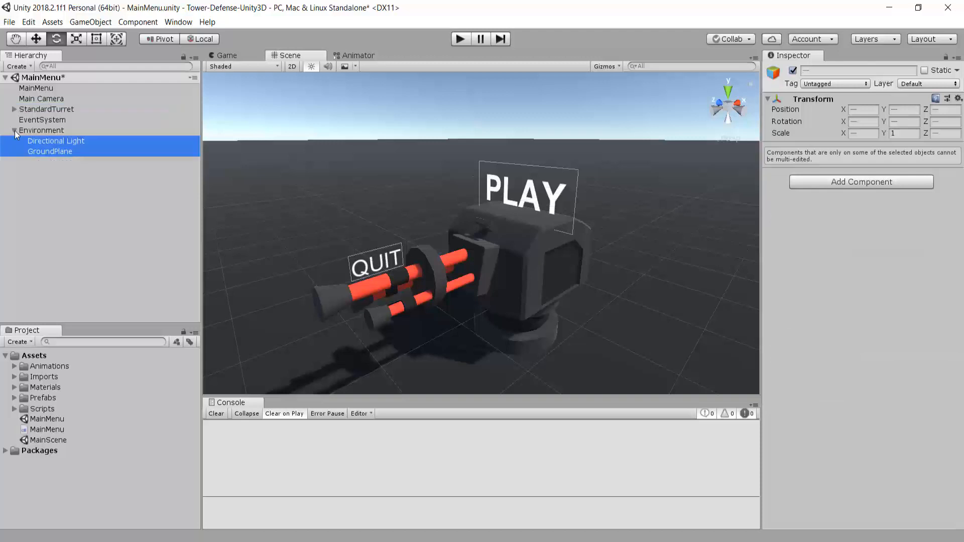
left_click(14, 130)
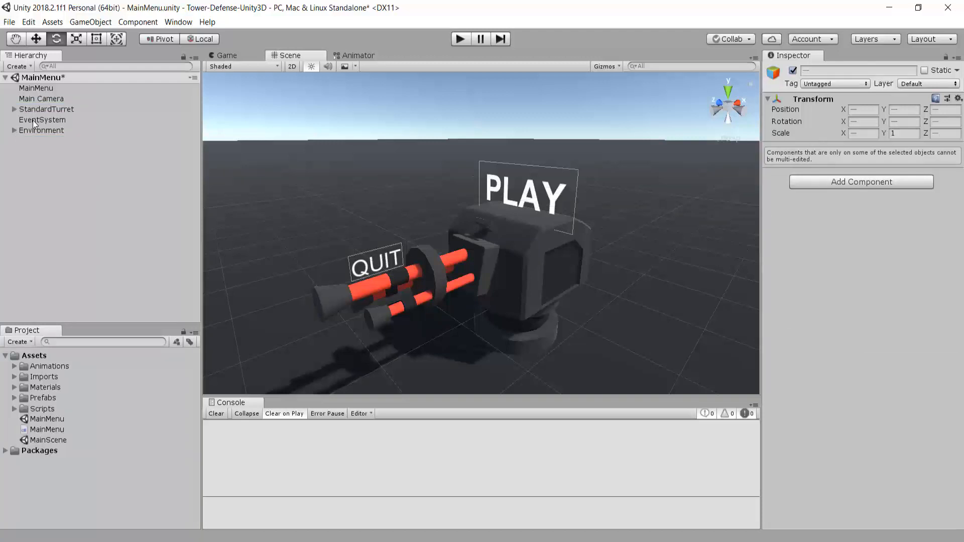
Move EventSystem below Environment in the scene hierarchy and look over the reordered root objects
left_click_drag(32, 120, 33, 136)
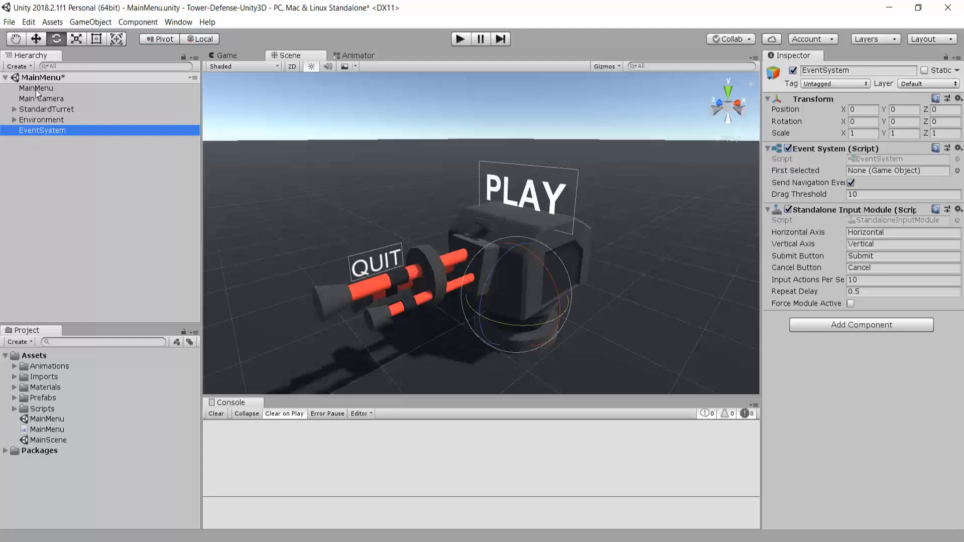
left_click(35, 89)
left_click(37, 100)
left_click(39, 111)
left_click(40, 121)
left_click(41, 132)
Open the Animation window and dock it beside the Console
left_click(178, 21)
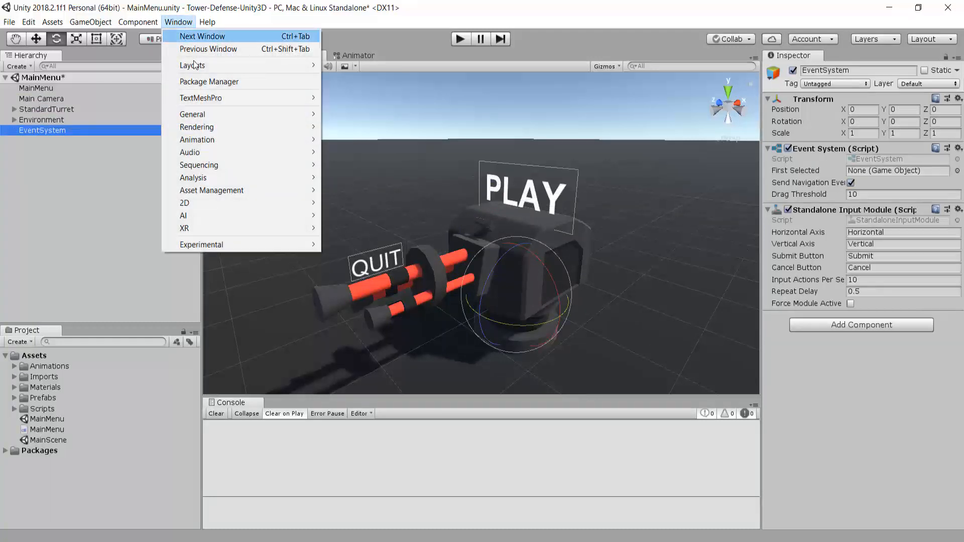
mouse_move(243, 140)
left_click(351, 141)
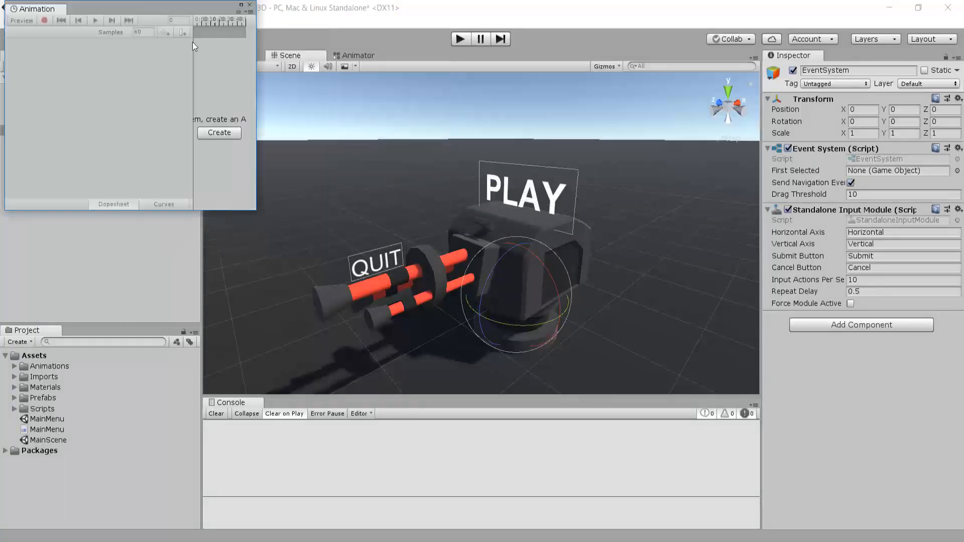
left_click_drag(32, 45, 354, 382)
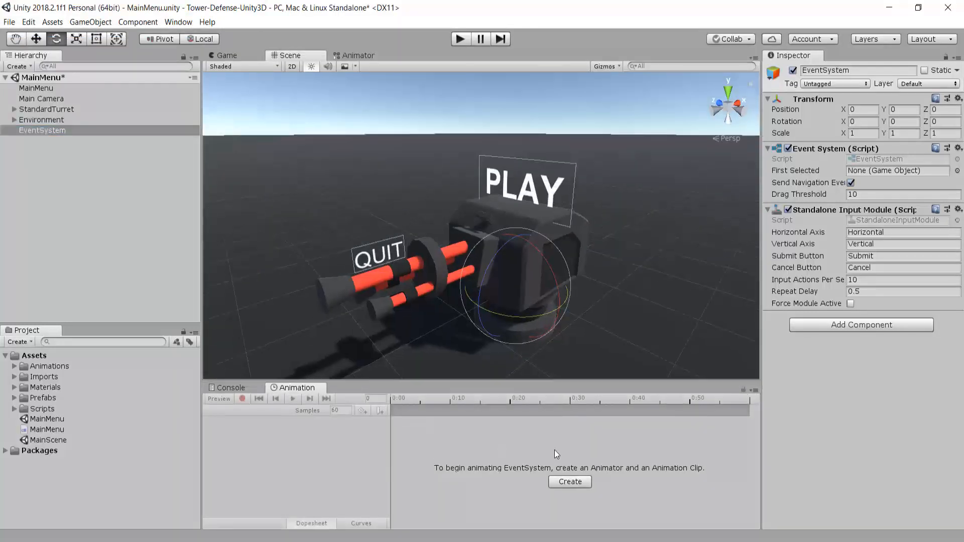
Create an animation clip named TurretMainMenu in the Animations folder for the StandardTurret's PartToRotate object
left_click(23, 111)
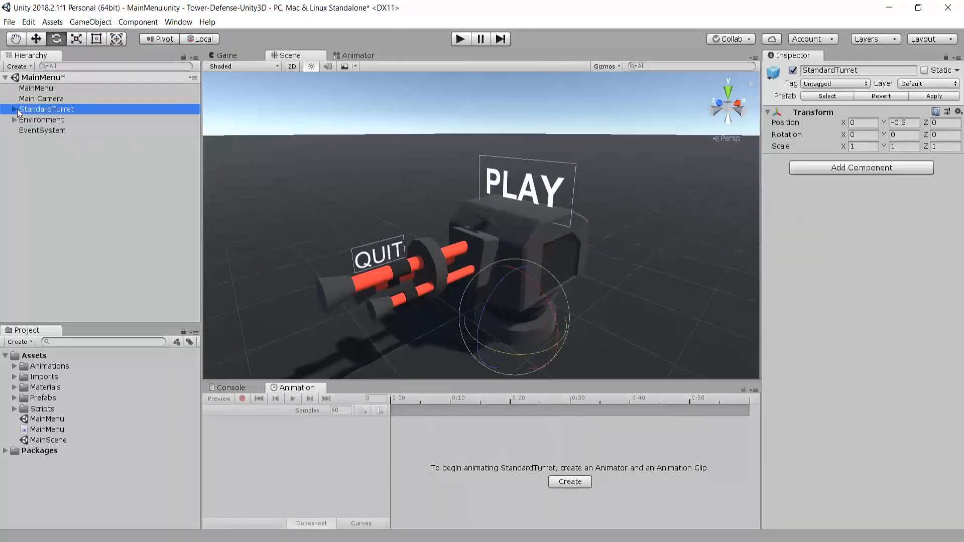
left_click(14, 109)
left_click(23, 130)
left_click(51, 131)
left_click(24, 131)
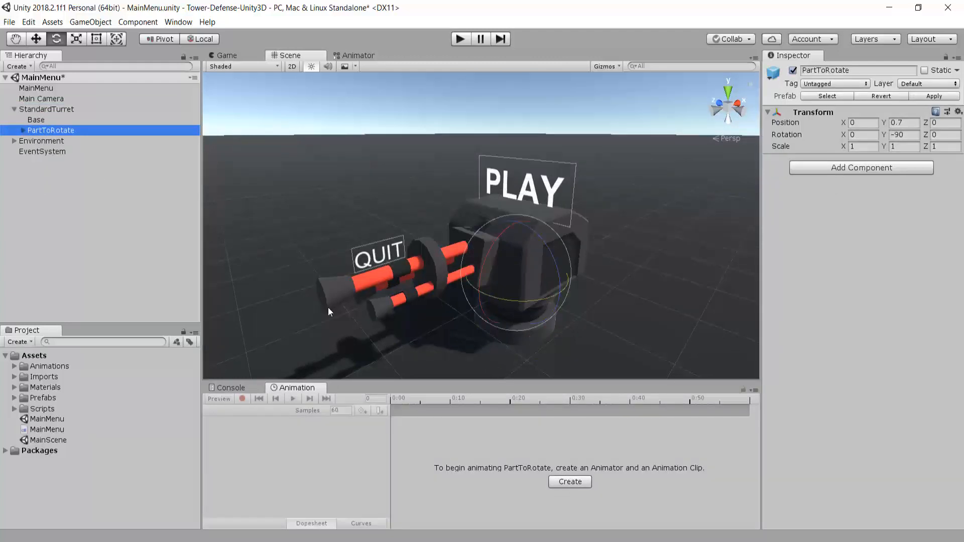
left_click(570, 481)
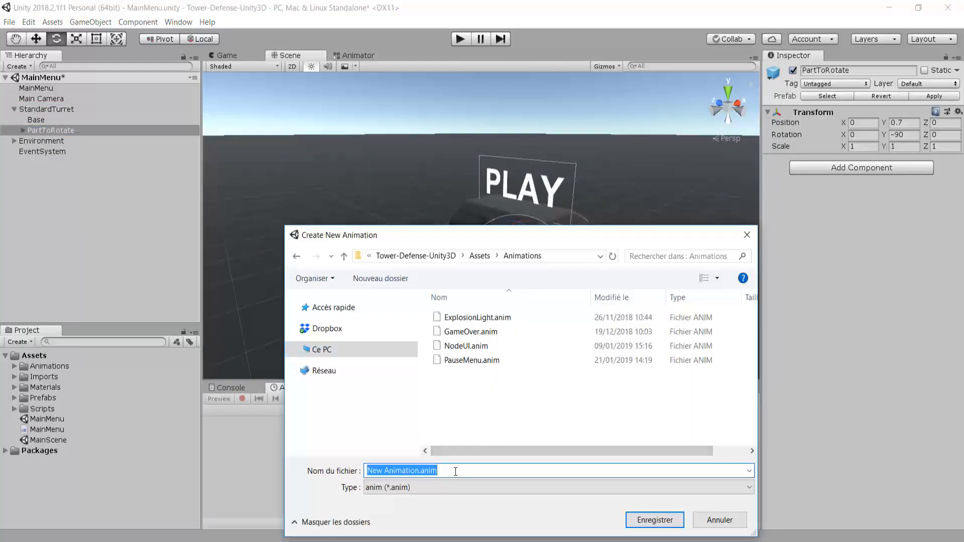
type("Turret")
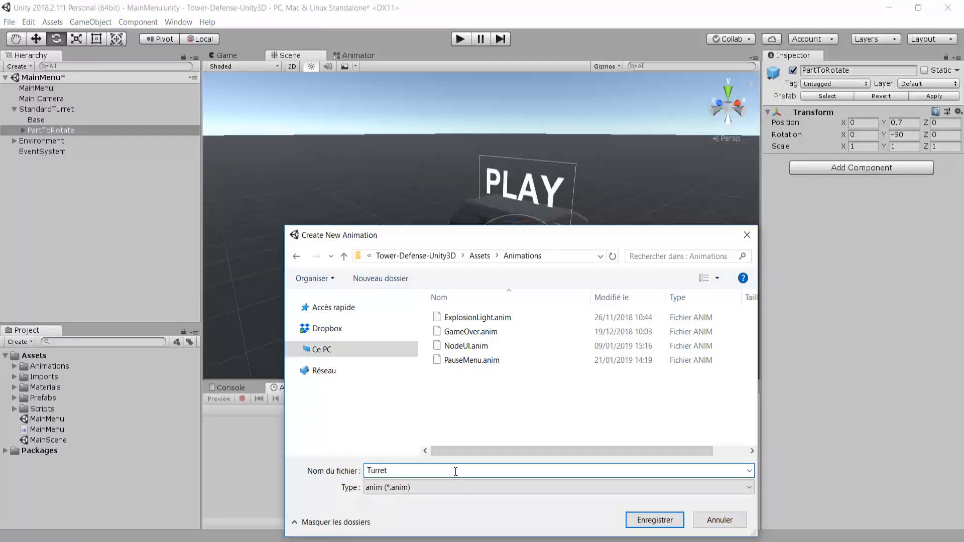
type("MainMenu")
key("Return")
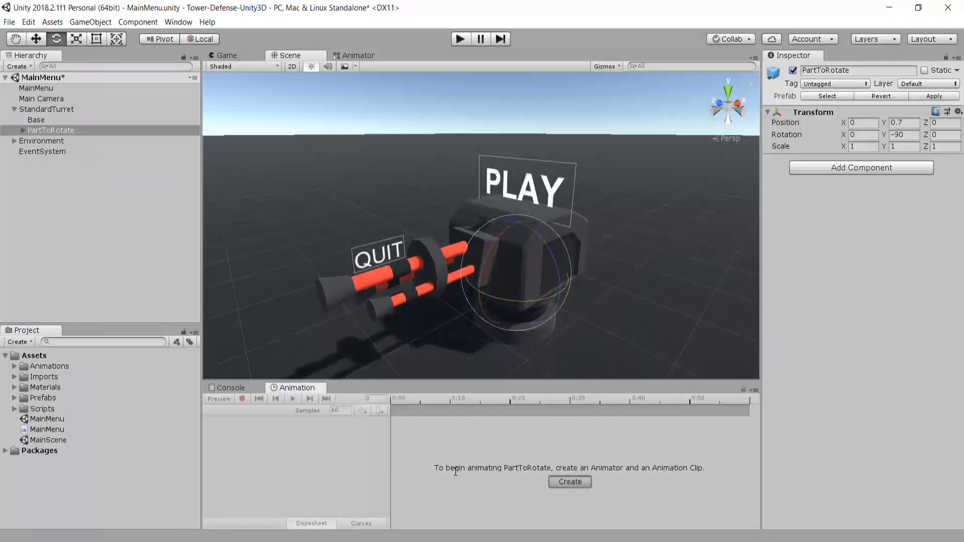
Start recording the TurretMainMenu clip and dock the Game view beside the Scene view, adjusting the layout widths for both
middle_click_drag(546, 306, 591, 300)
scroll(592, 299, "down", 4)
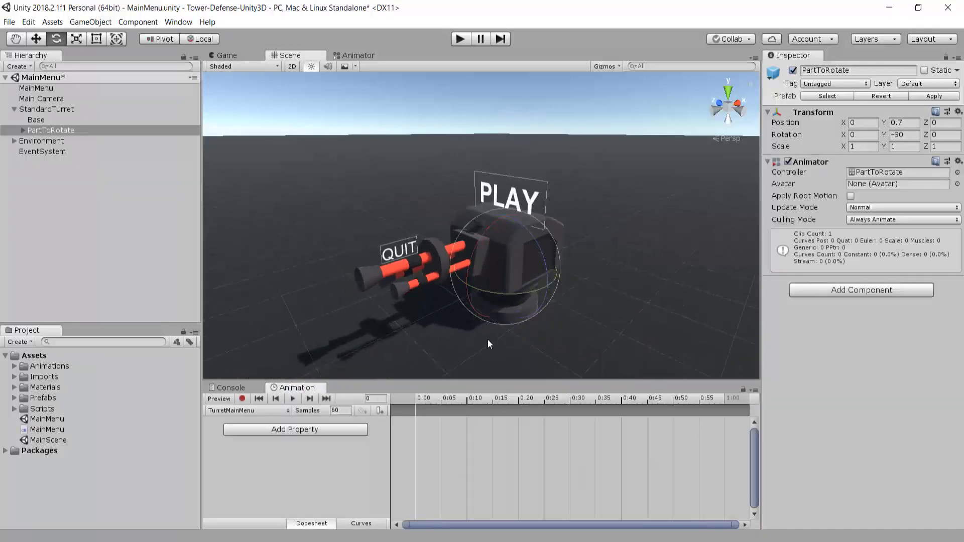
left_click(243, 399)
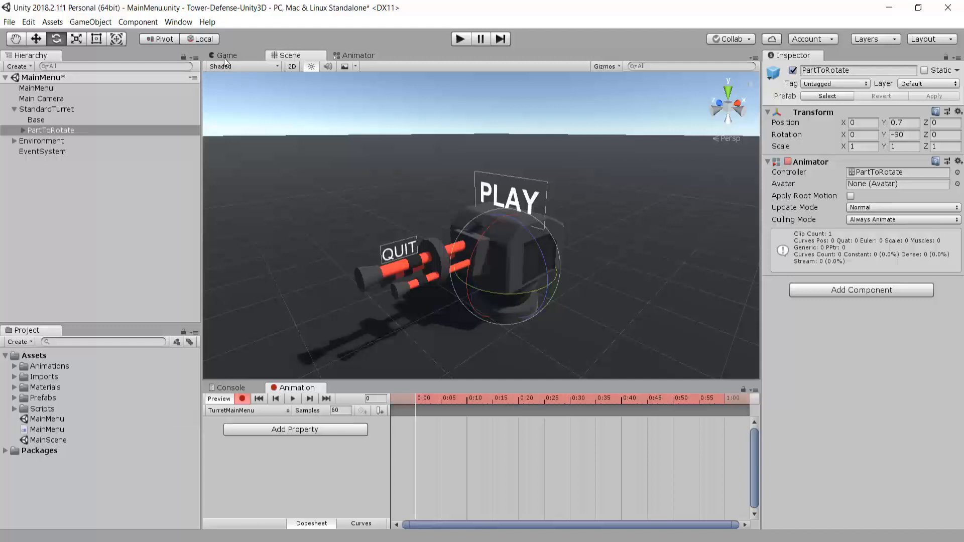
left_click_drag(224, 56, 485, 225)
left_click_drag(402, 240, 155, 206)
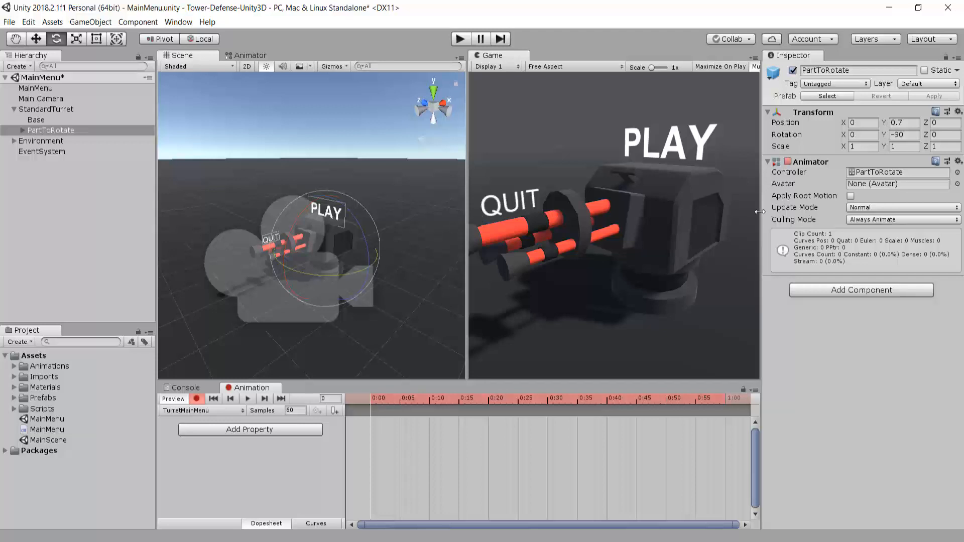
left_click_drag(761, 213, 804, 216)
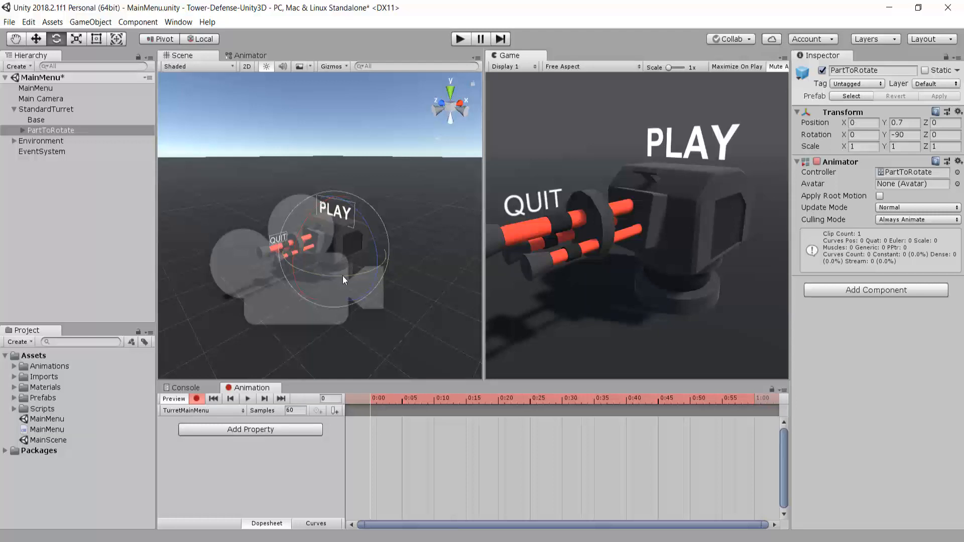
Record PartToRotate keyframes with a Y rotation of about -64.9 at 0:00 and about -104.5 at 4:00
left_click_drag(342, 275, 290, 282)
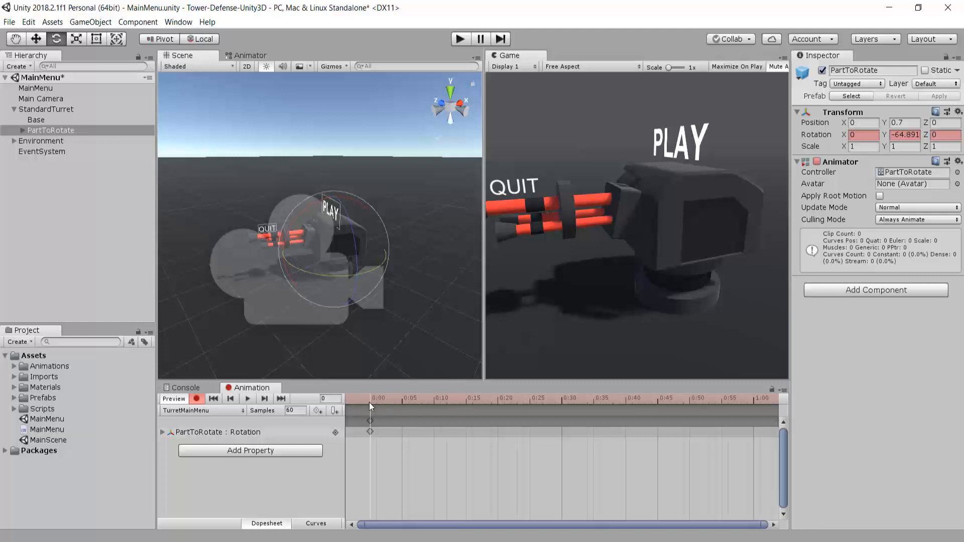
left_click_drag(371, 399, 539, 402)
scroll(552, 420, "down", 8)
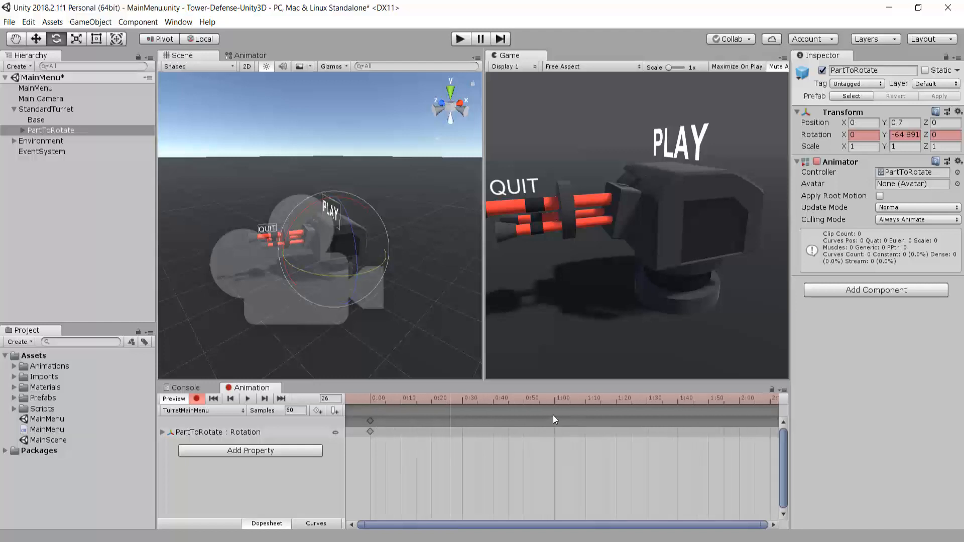
scroll(553, 414, "down", 6)
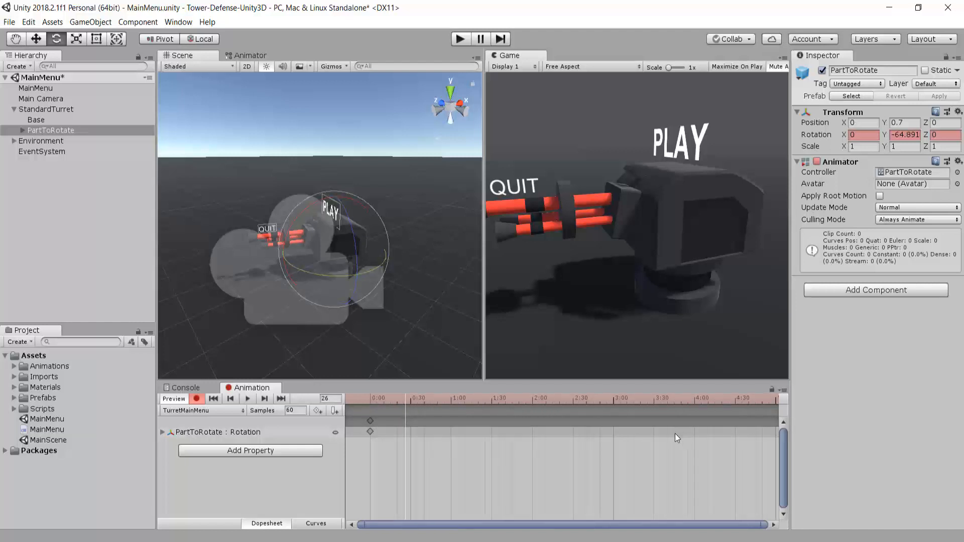
left_click(657, 399)
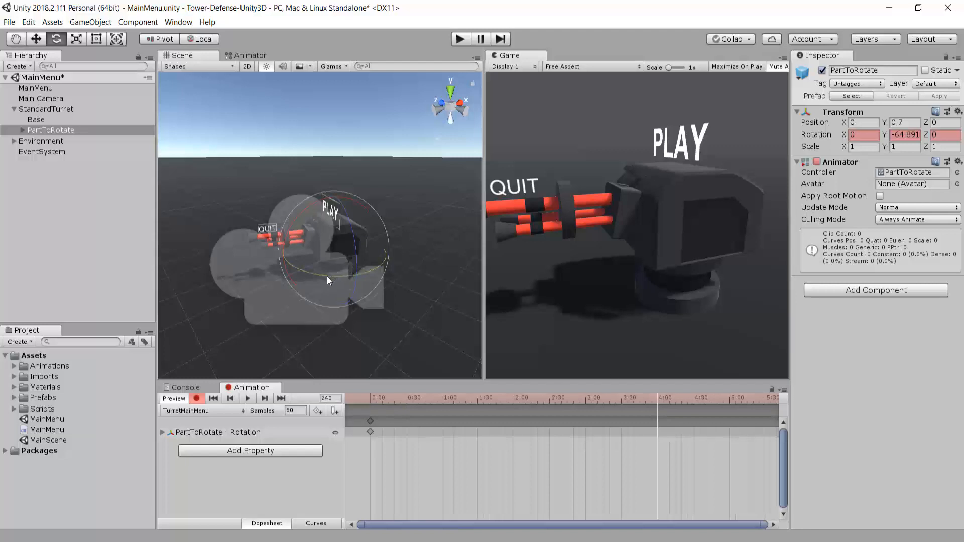
left_click_drag(324, 276, 401, 303)
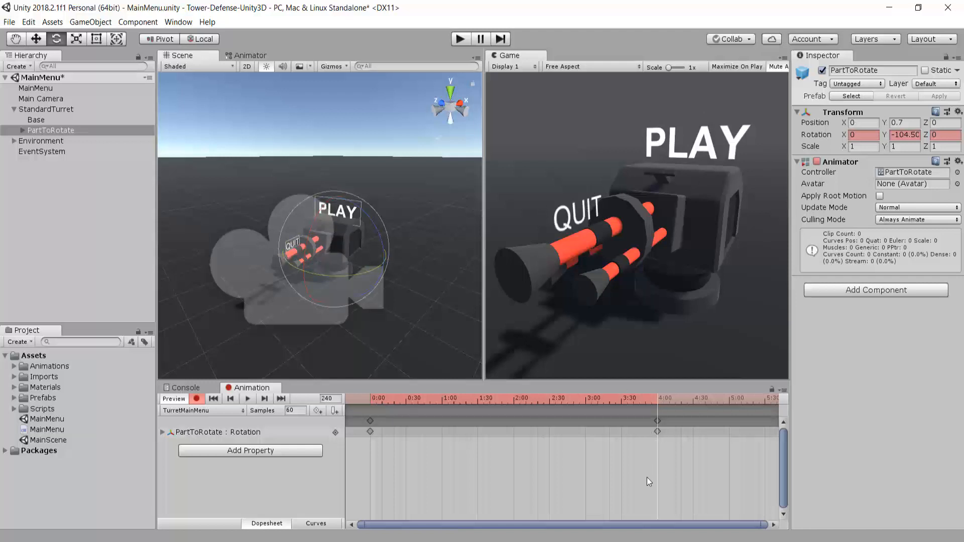
Copy the 0:00 rotation keyframe to 8:00 in the TurretMainMenu clip and stop recording
scroll(606, 489, "down", 5)
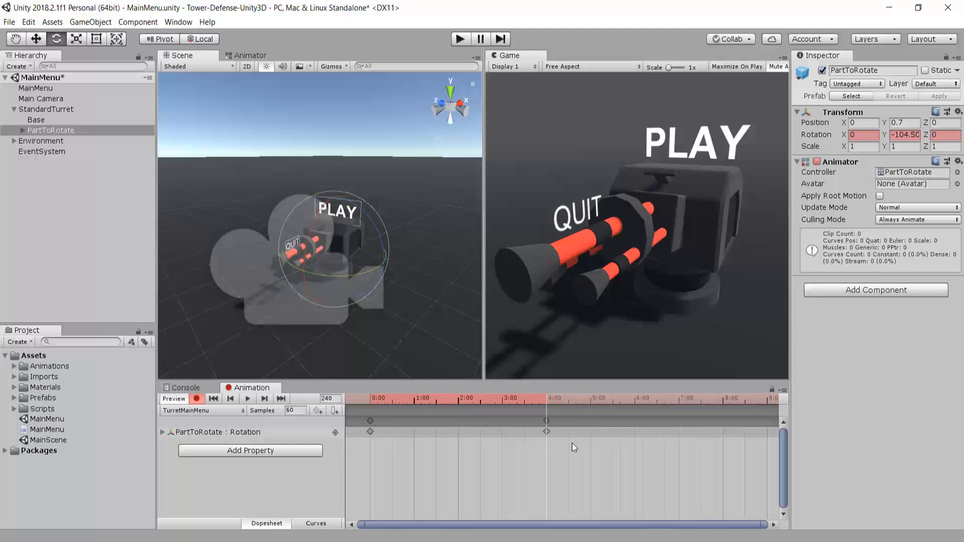
scroll(525, 439, "down", 1)
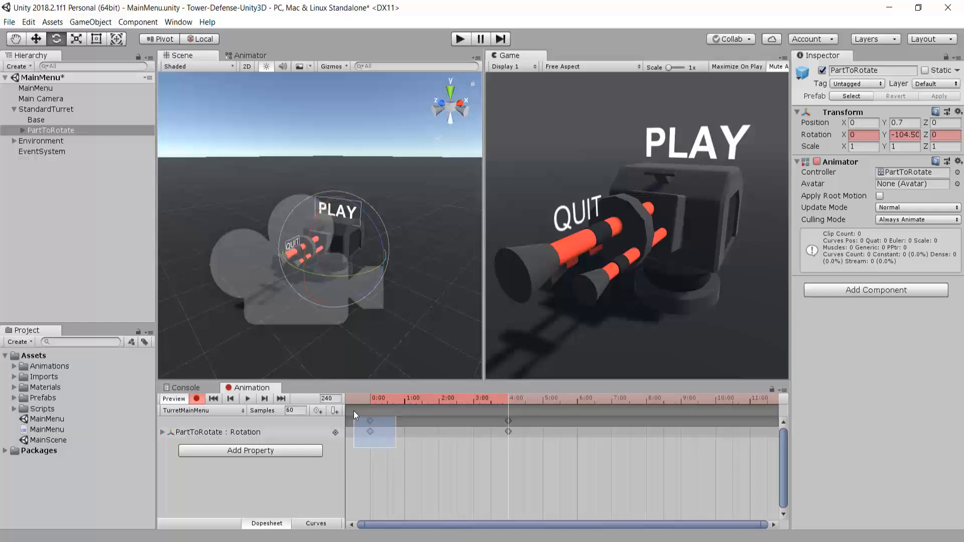
left_click_drag(354, 410, 375, 435)
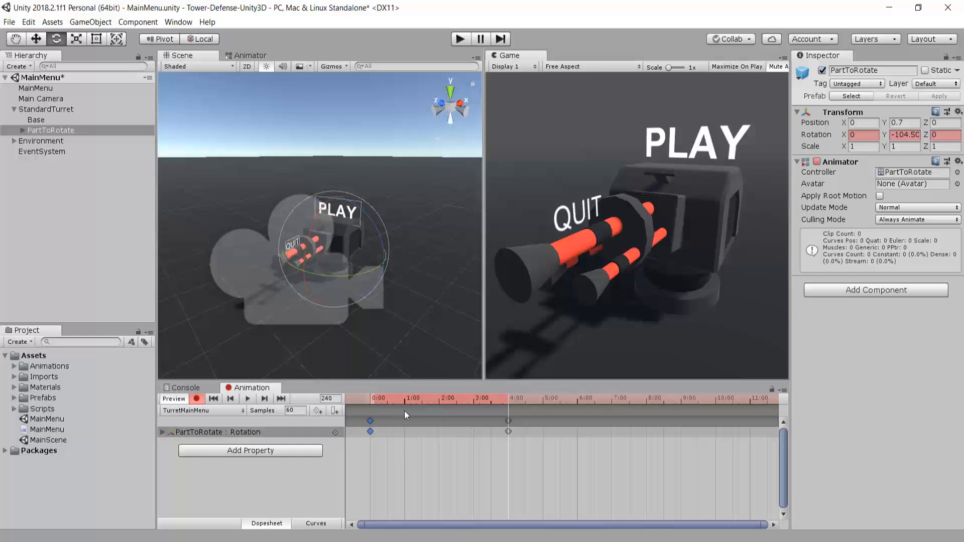
left_click(646, 400)
key("ctrl+v")
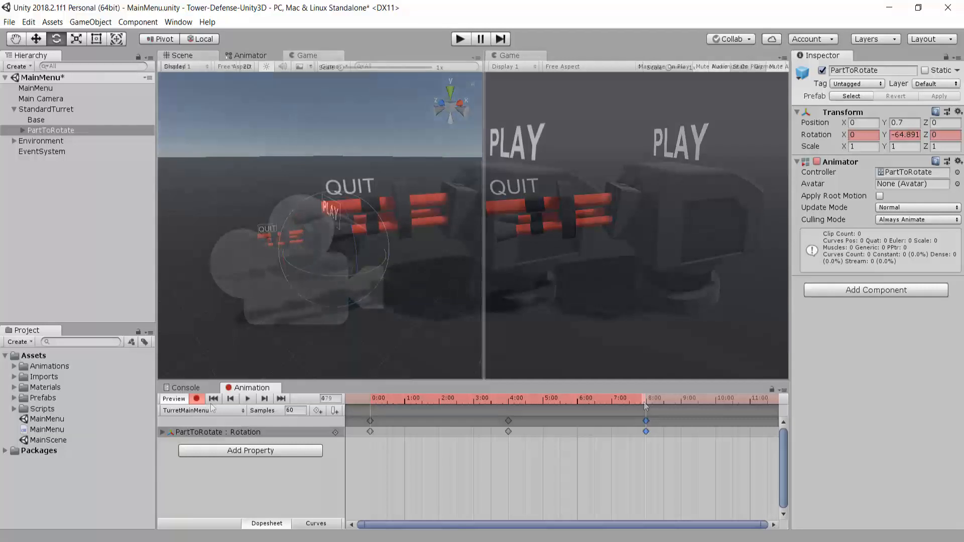
left_click(195, 399)
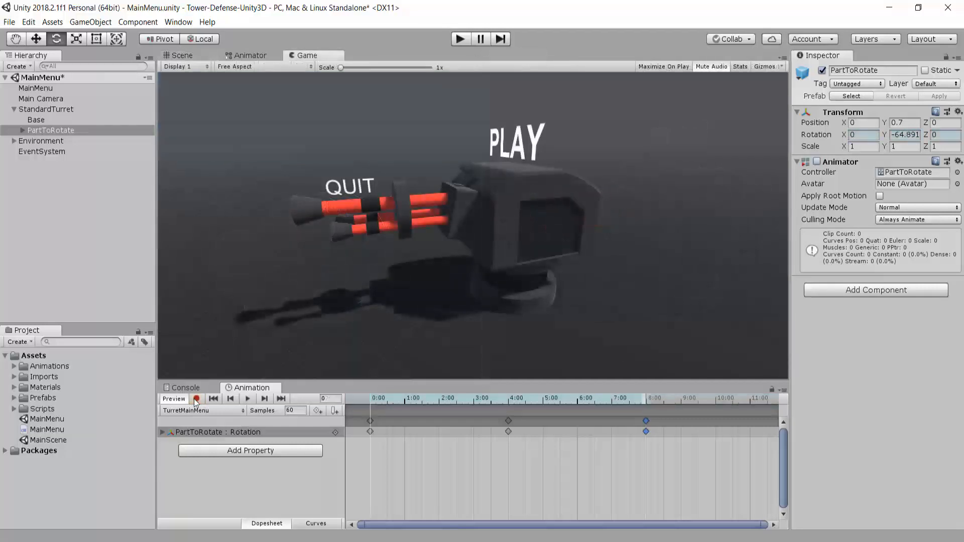
Preview the turret animation and set all of its rotation keyframes to Flat
left_click(248, 399)
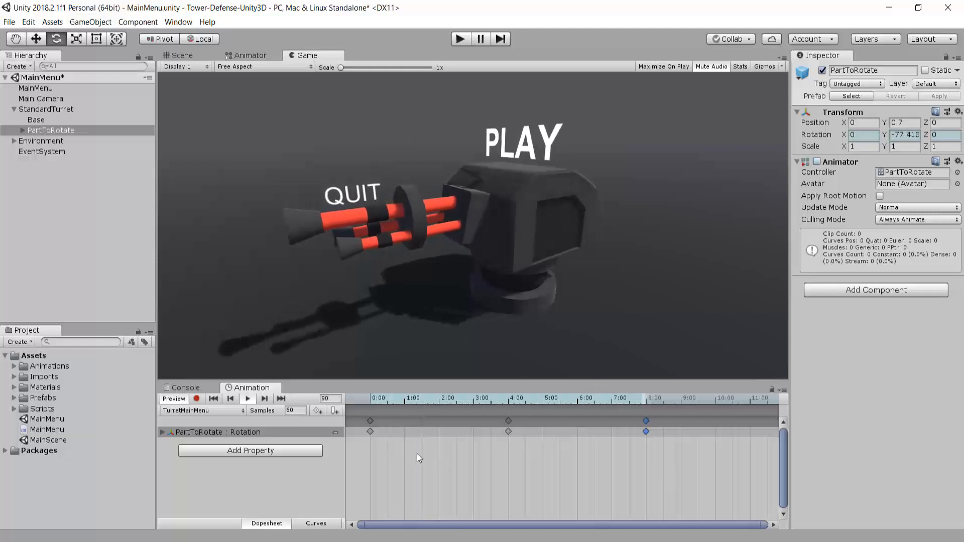
left_click(248, 399)
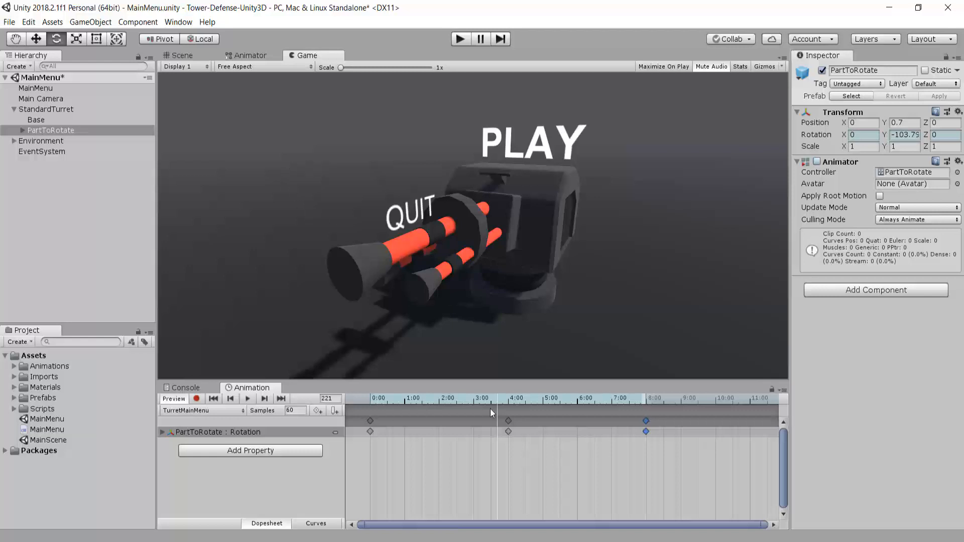
left_click_drag(709, 472, 311, 407)
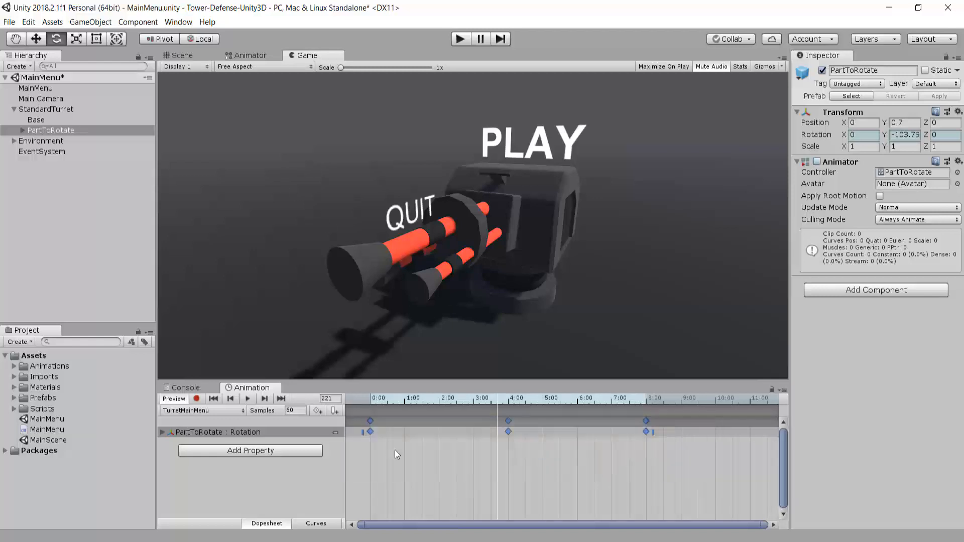
right_click(508, 422)
left_click(543, 357)
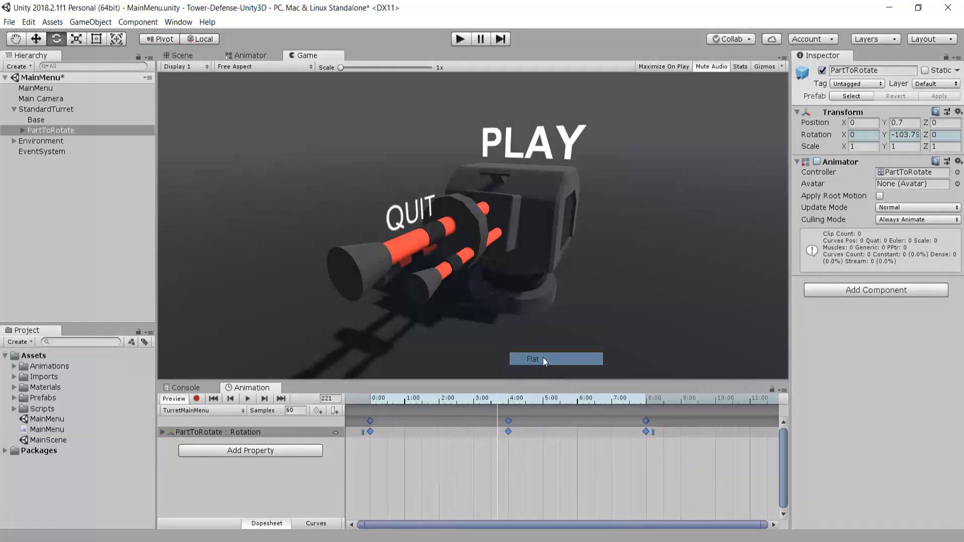
Preview the turret animation from its first frame and try a sample rate of 90 for the TurretMainMenu clip
left_click(213, 399)
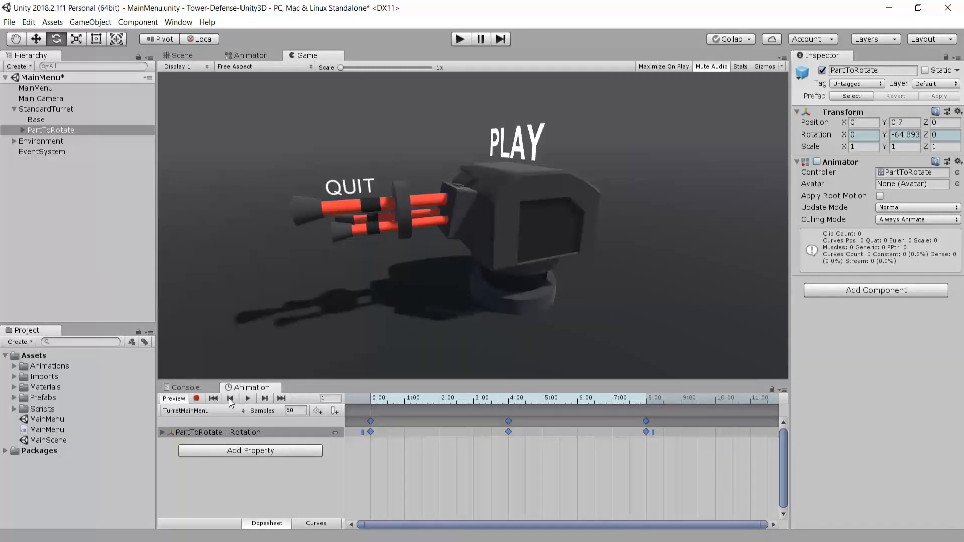
left_click(248, 399)
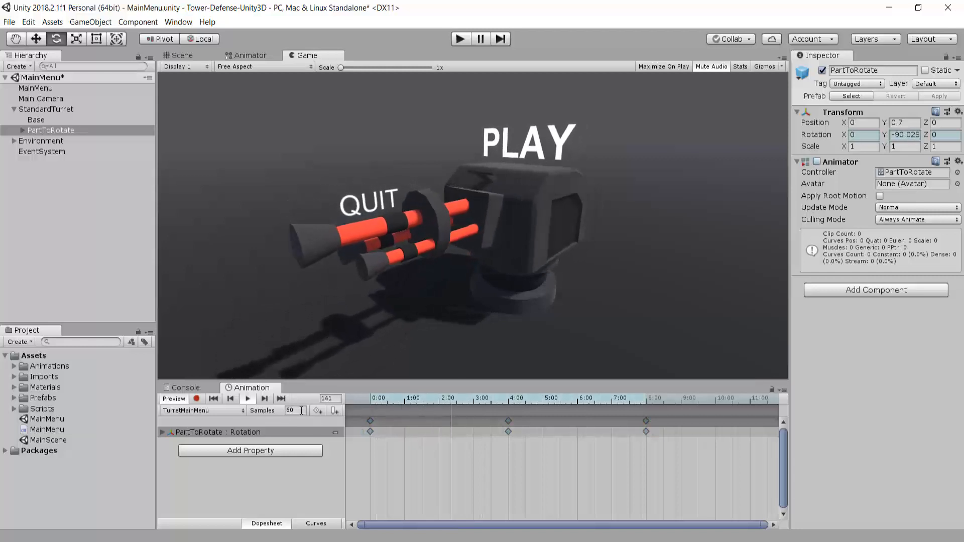
left_click(289, 411)
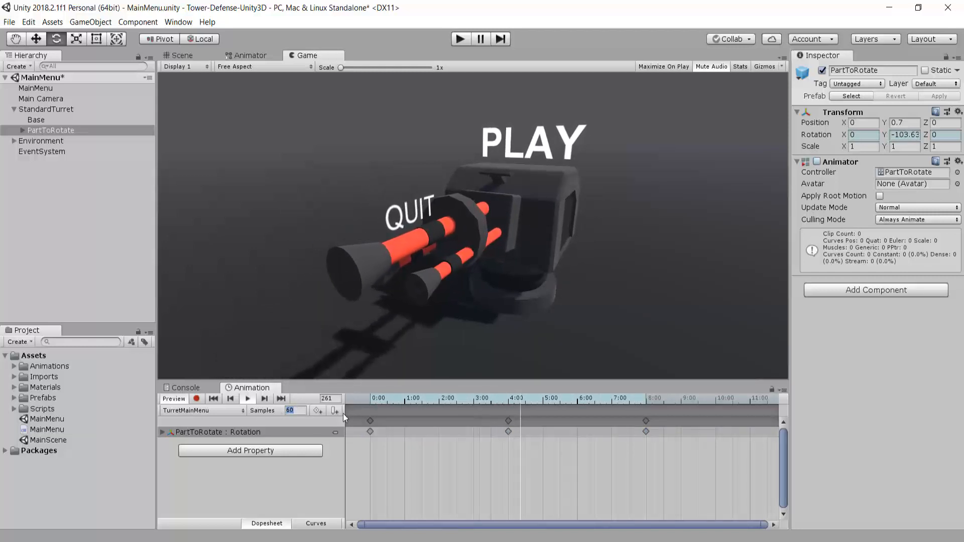
type("90")
key("Return")
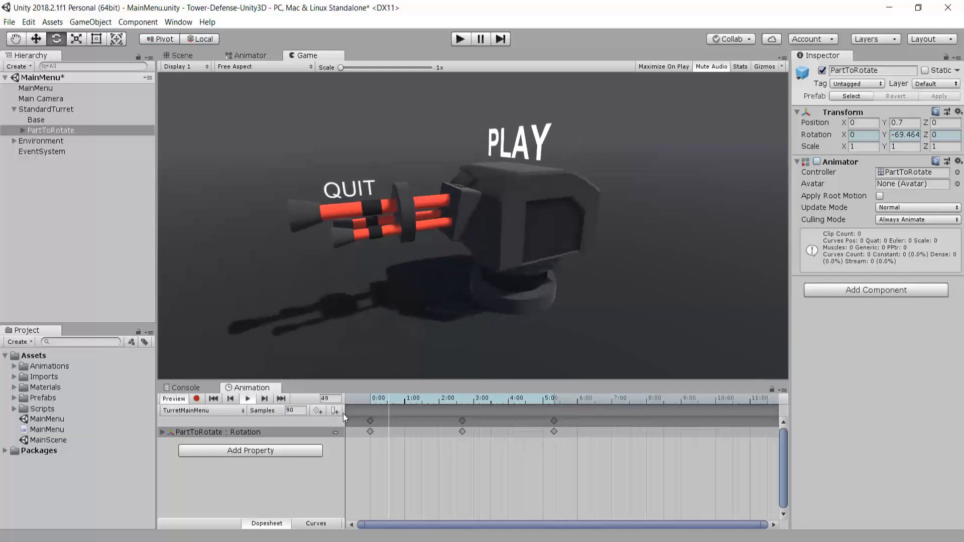
Try sample rates of 180 and 500 on the TurretMainMenu clip during the animation preview
left_click(302, 412)
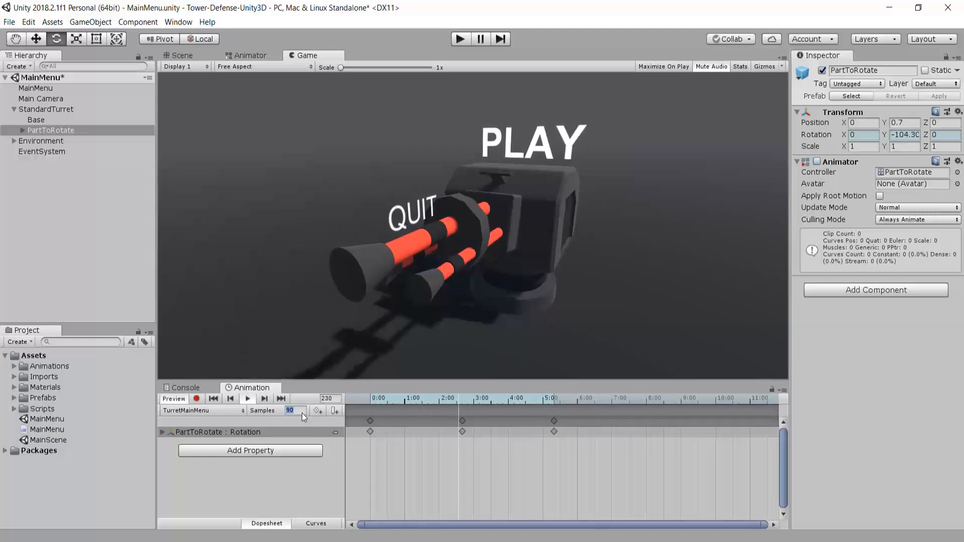
type("180")
key("Return")
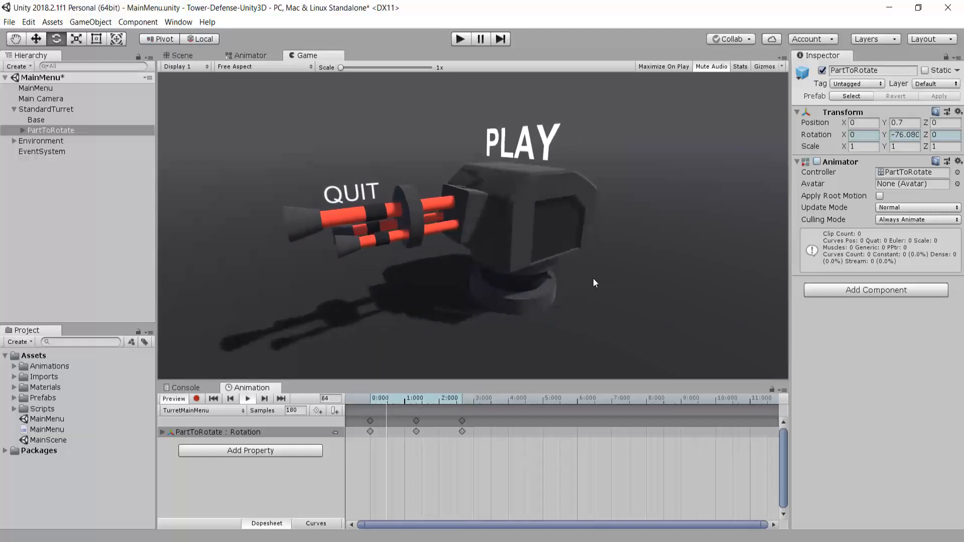
left_click(296, 410)
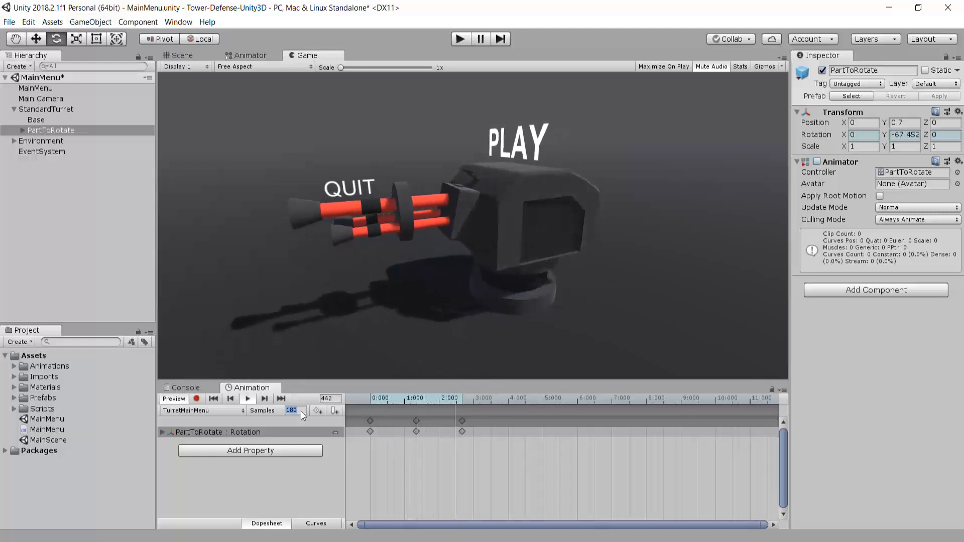
type("500")
key("Return")
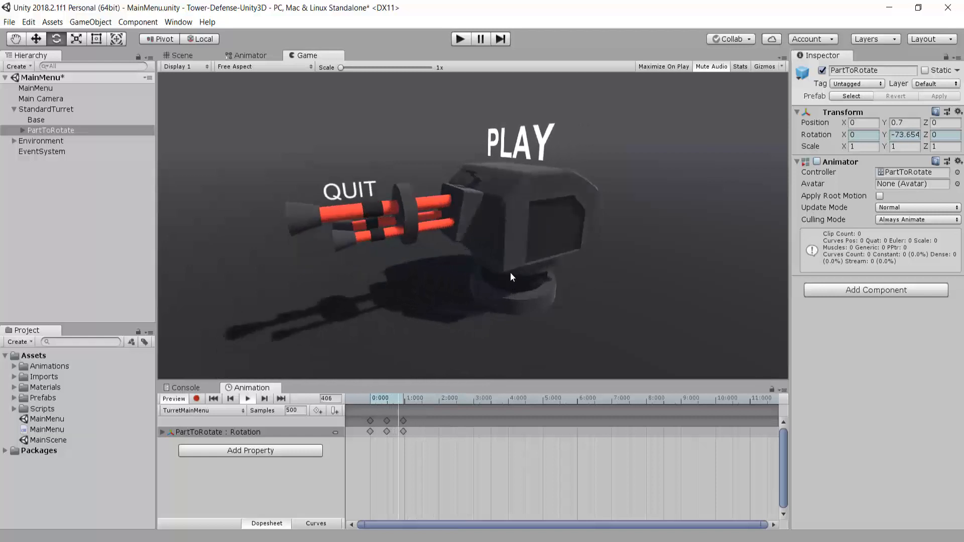
scroll(369, 438, "up", 3)
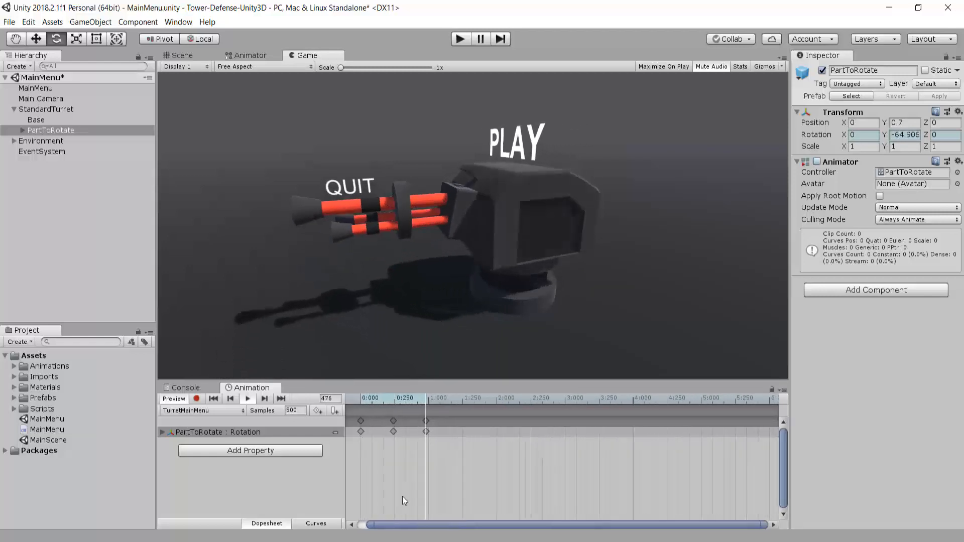
left_click_drag(399, 524, 380, 525)
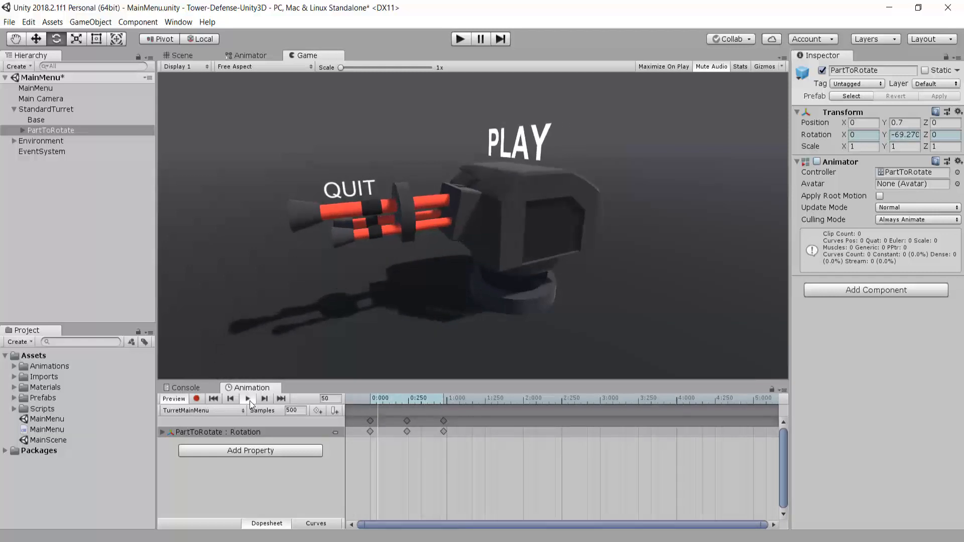
Set the TurretMainMenu clip's sample rate back to 60
left_click(301, 410)
type("60")
key("Return")
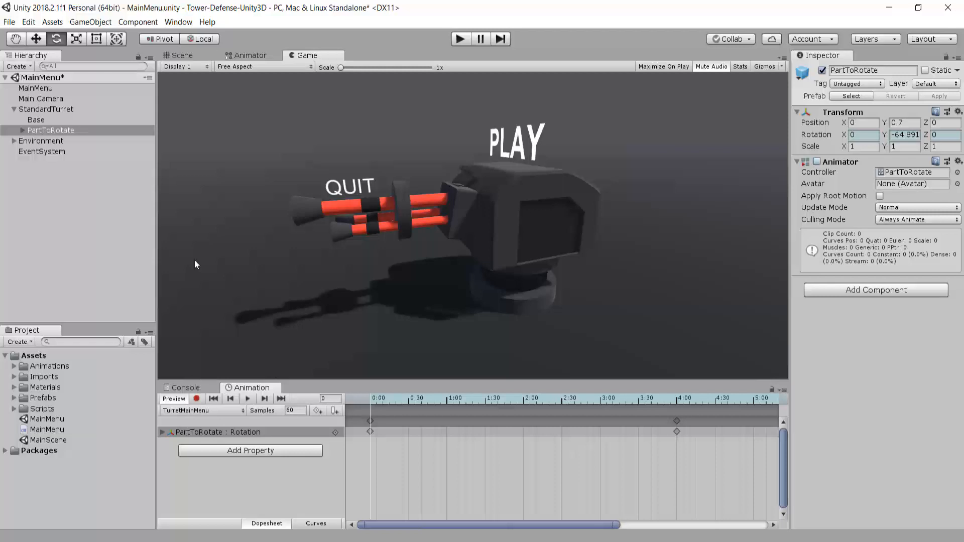
Run the menu scene and trigger QUIT repeatedly at different turret positions, checking its log messages in the Console
left_click(460, 38)
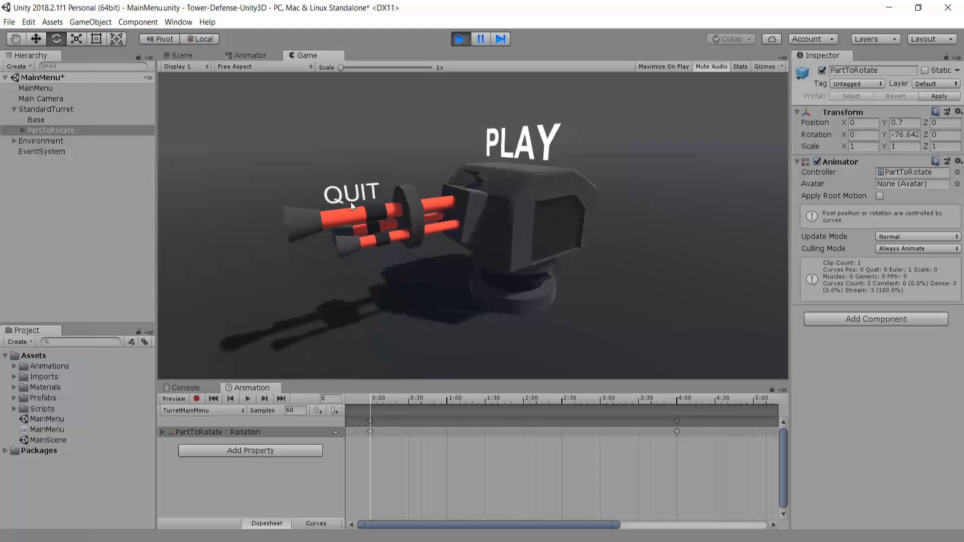
left_click(344, 184)
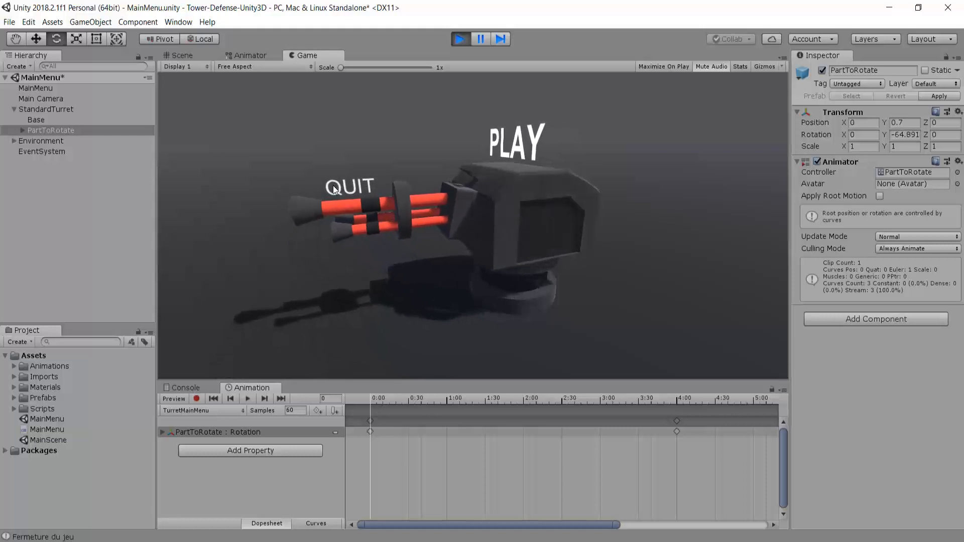
left_click(200, 387)
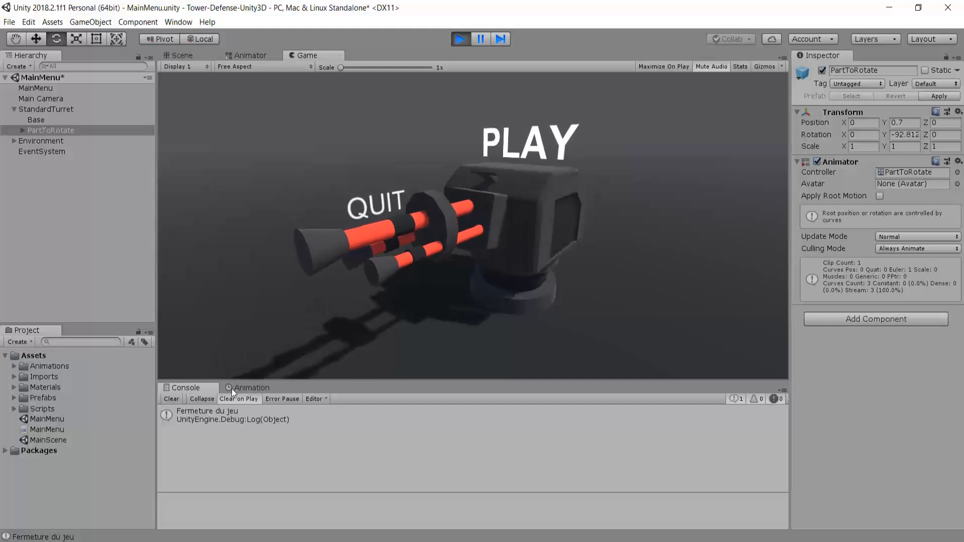
left_click(401, 213)
left_click(393, 213)
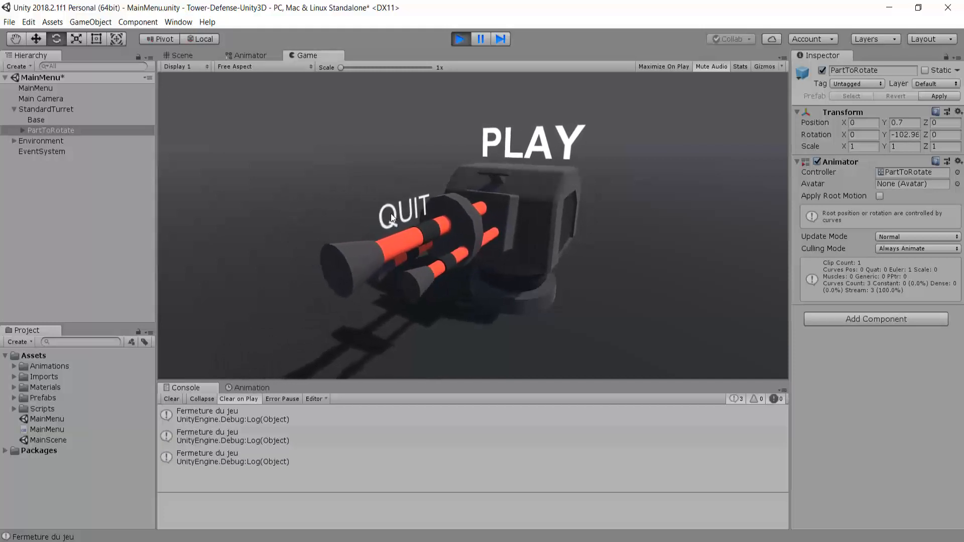
left_click(375, 206)
left_click(377, 206)
left_click(382, 201)
left_click(389, 197)
left_click(383, 197)
left_click(377, 197)
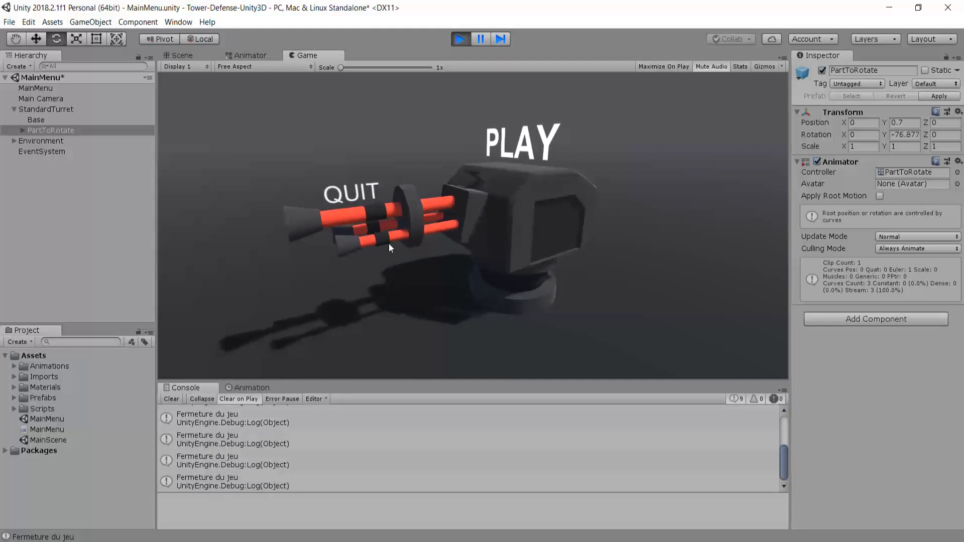
Test the PLAY button on the moving turret and stop running the game
left_click(519, 139)
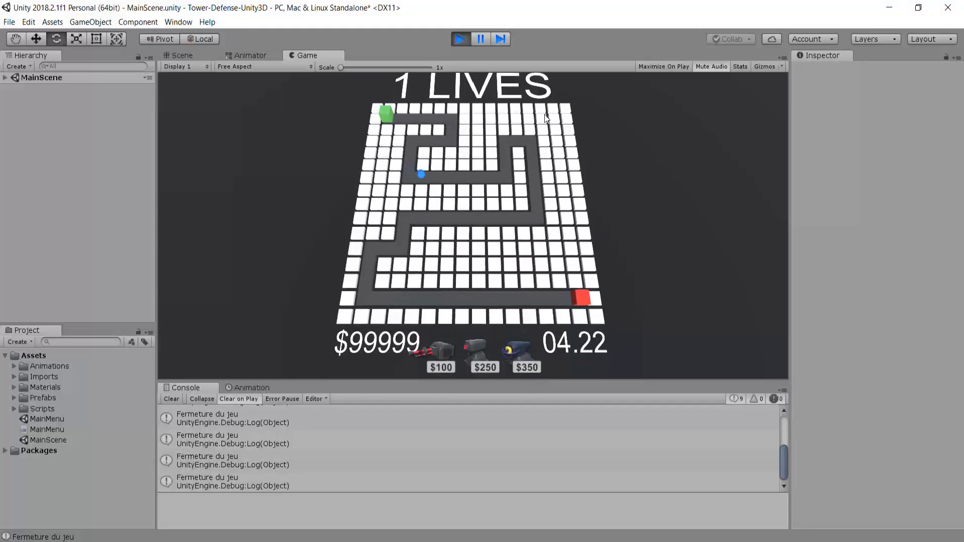
left_click(461, 39)
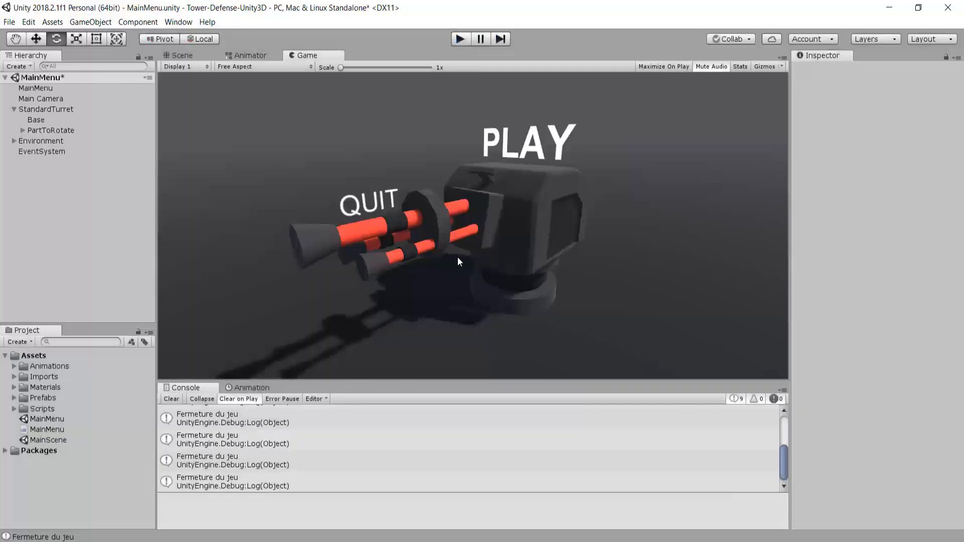